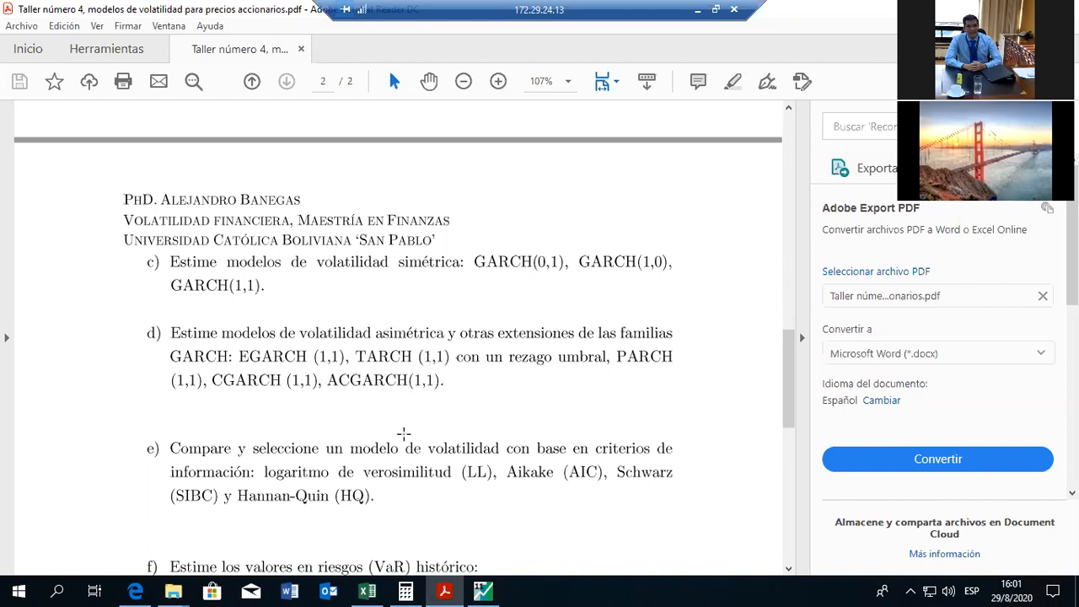
Switch to EViews, close the no_cumple_garch_10 equation window and keep the stock-price workfile open without saving.
click(484, 590)
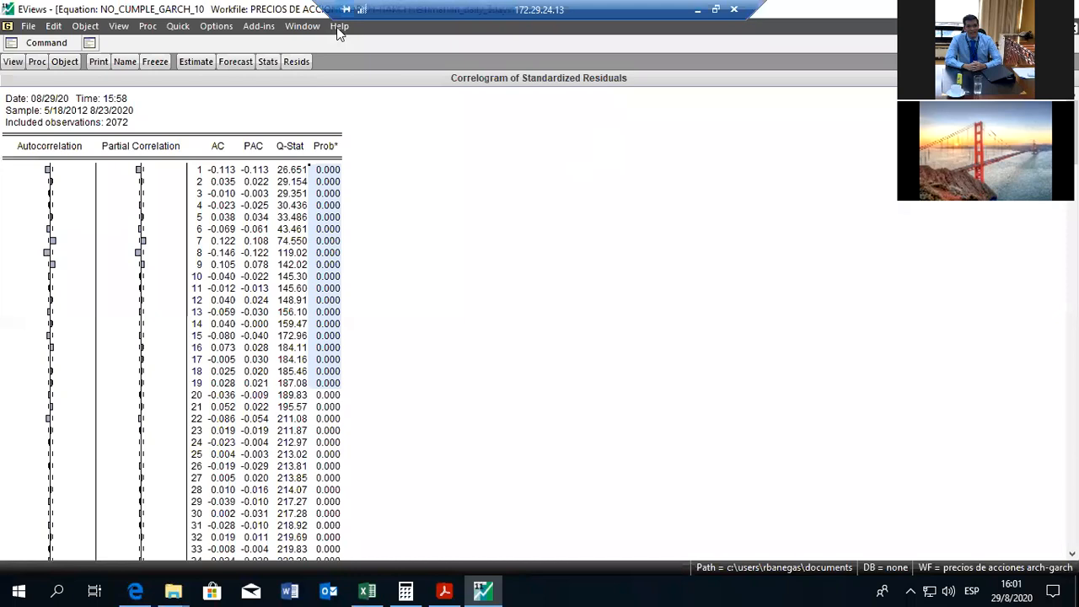
key(alt+F4)
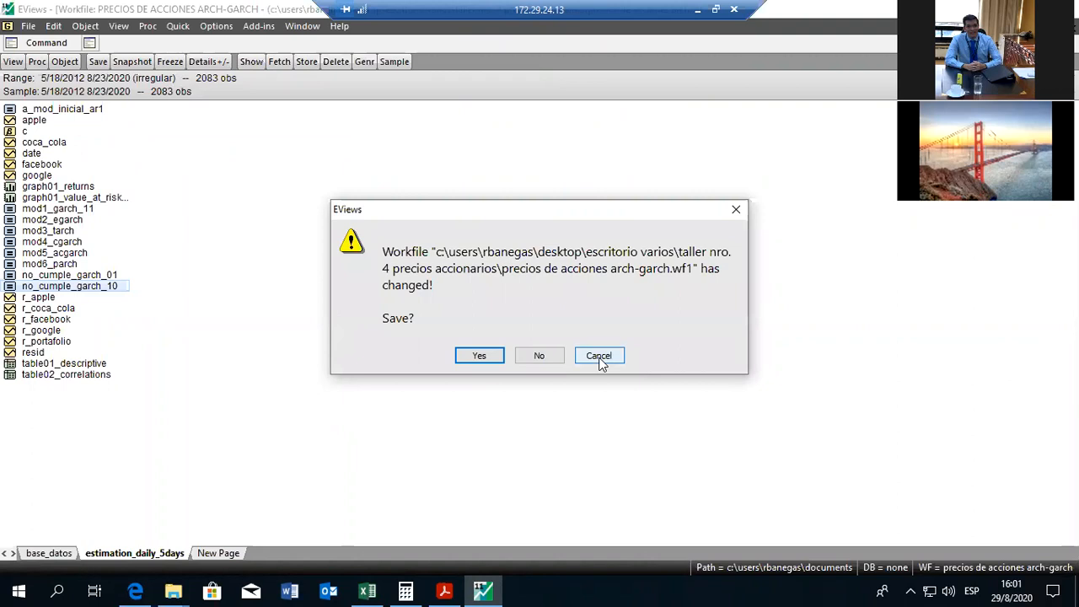
click(599, 357)
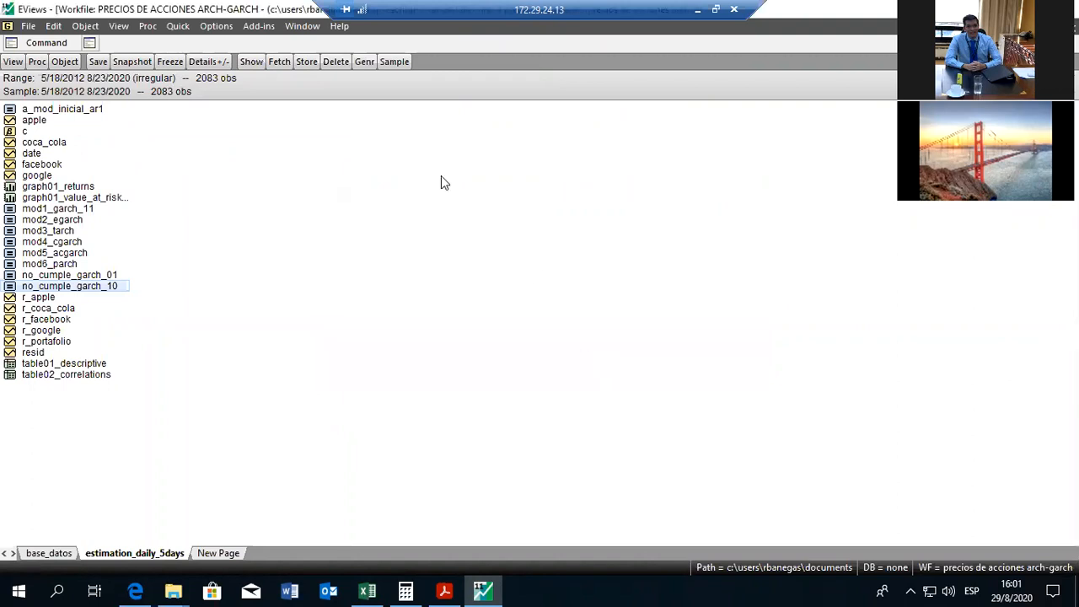
Open the EViews Users Guide II PDF from the program's help documentation.
click(337, 28)
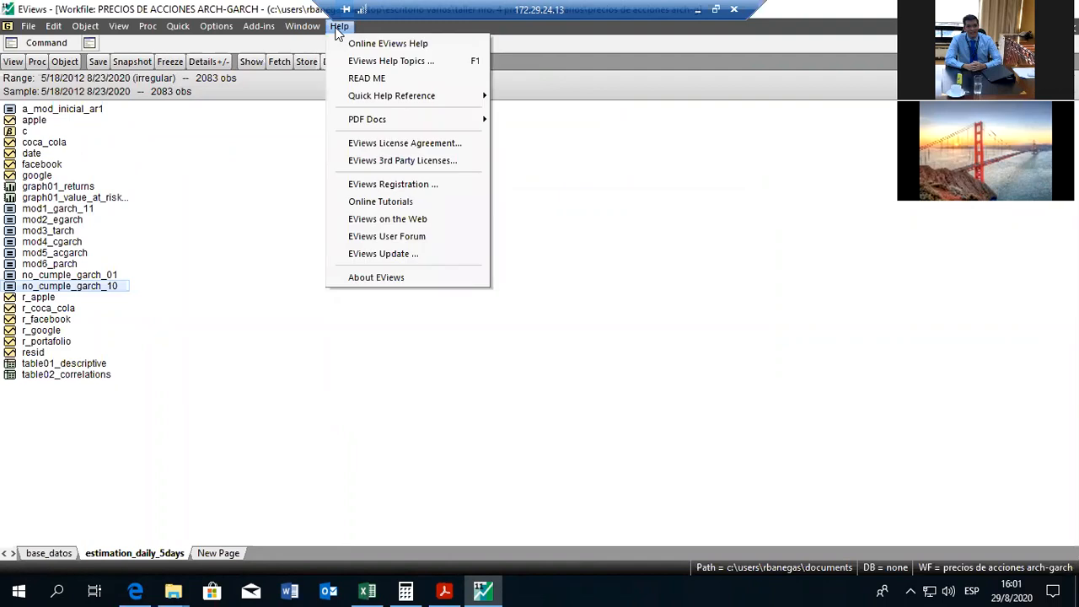
mouse_move(400, 123)
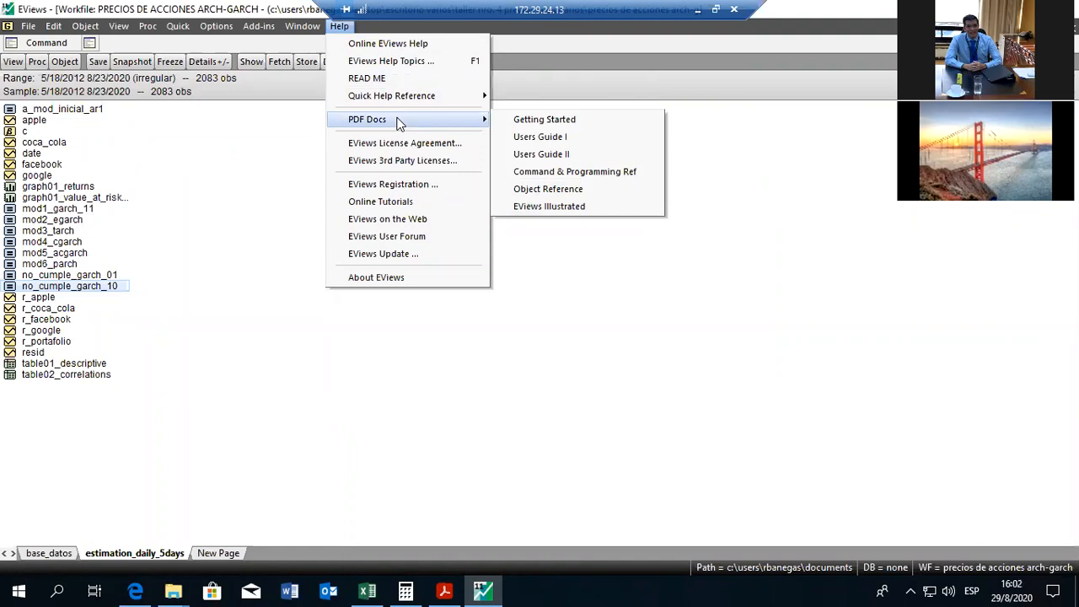
click(532, 155)
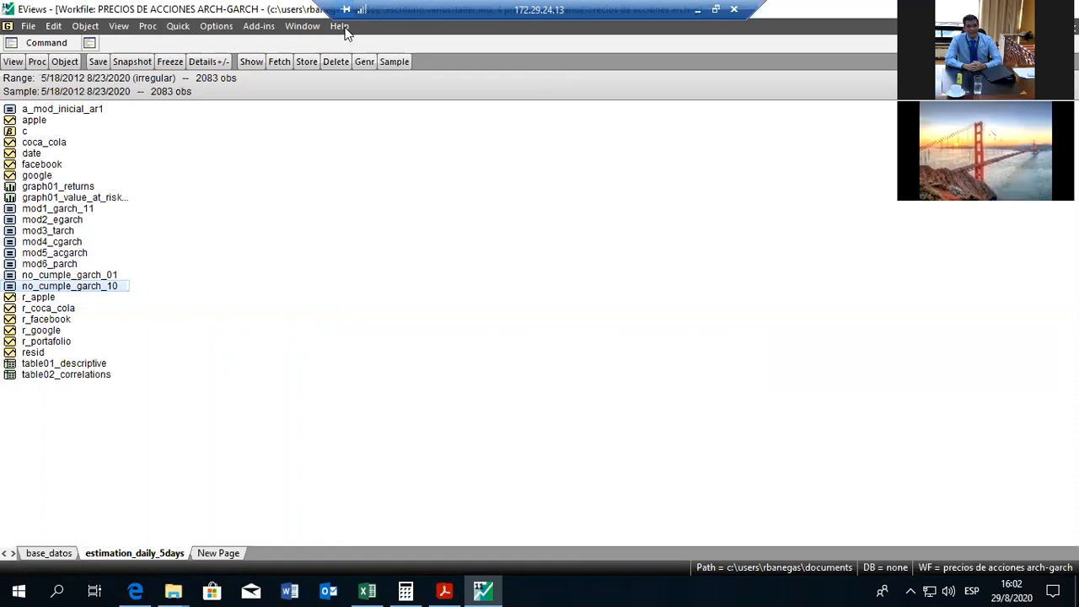
click(449, 590)
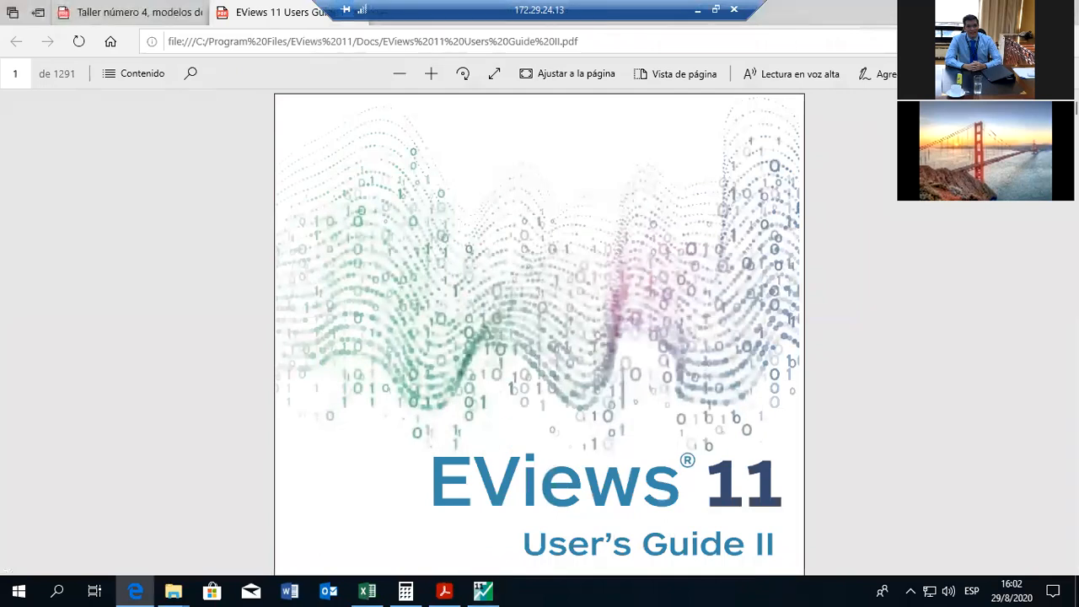
Go to page 290 of the guide and skim the chapters from there to the last page.
key(End)
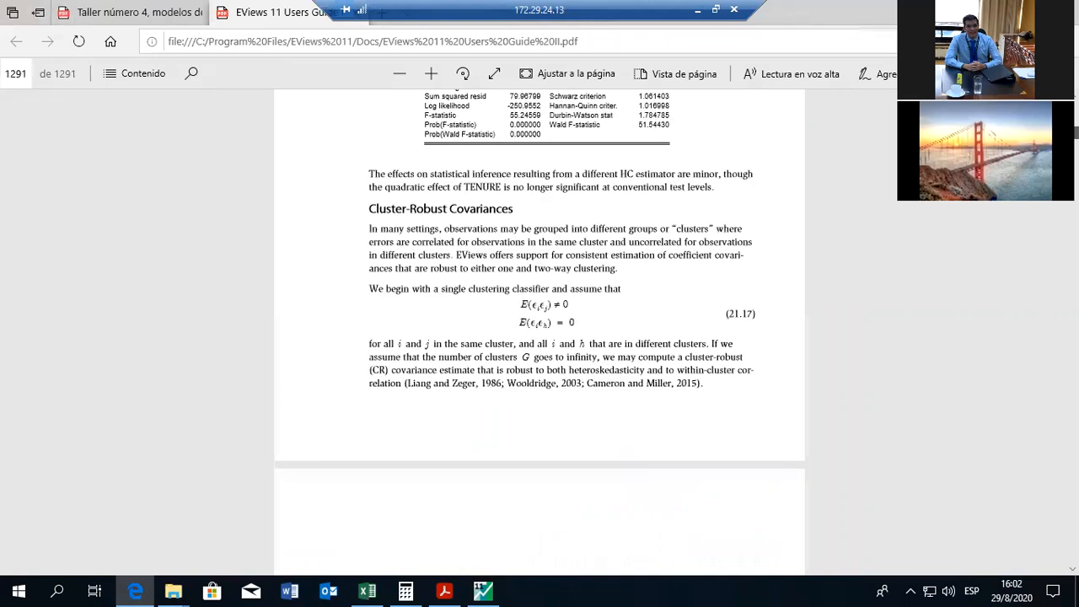
text(290)
key(Return)
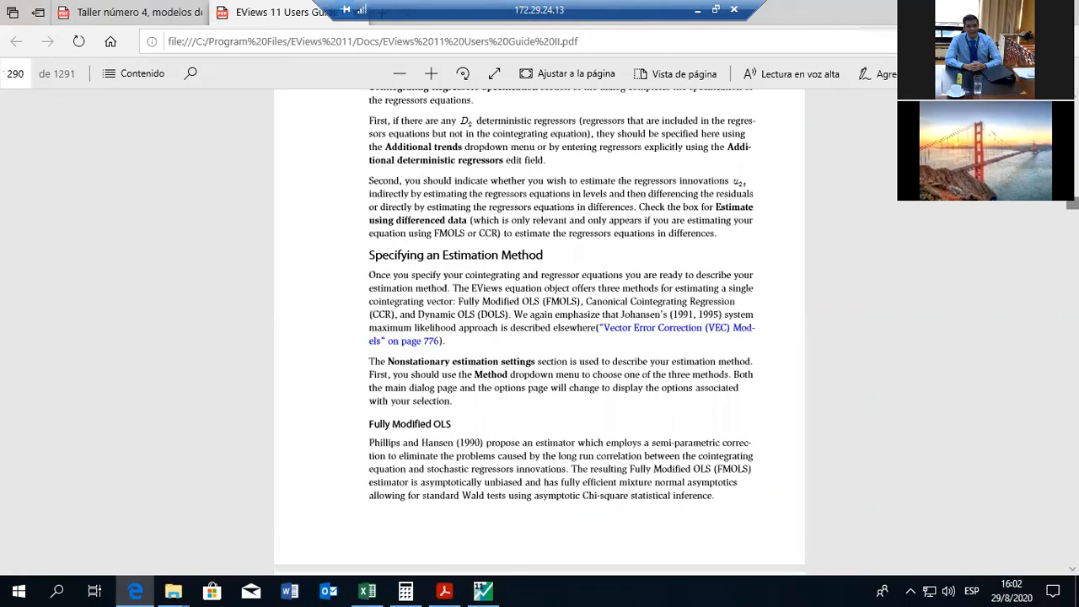
drag(1073, 203, 1072, 365)
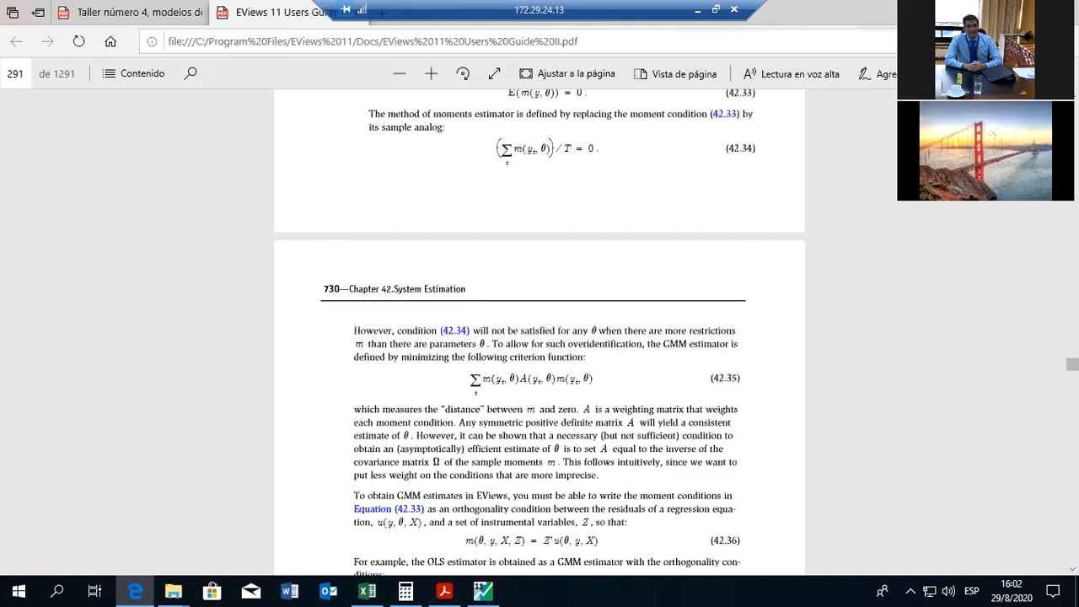
drag(1072, 364, 1073, 502)
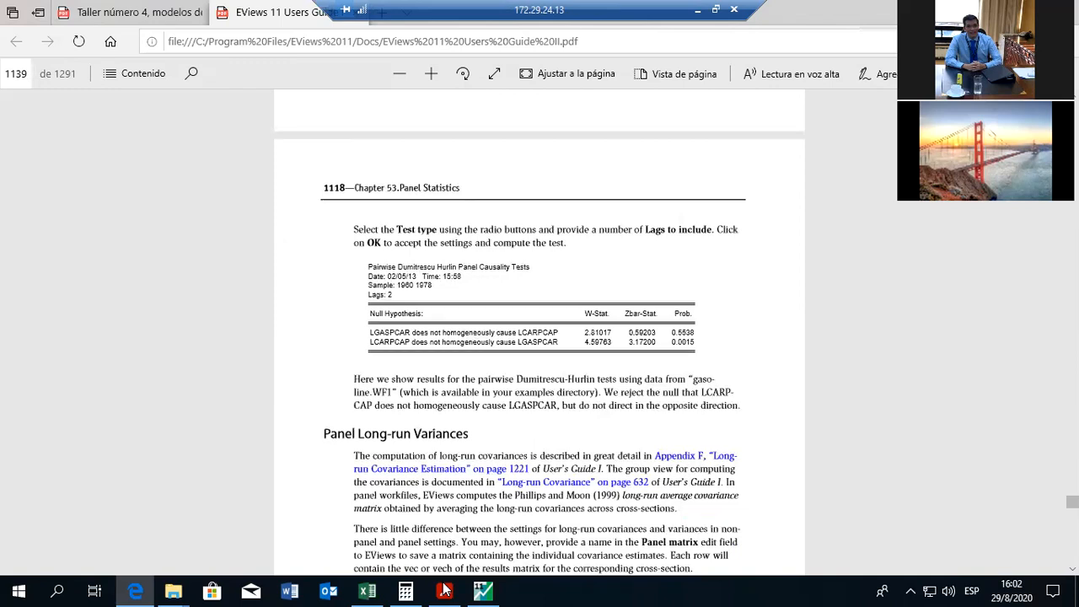
key(End)
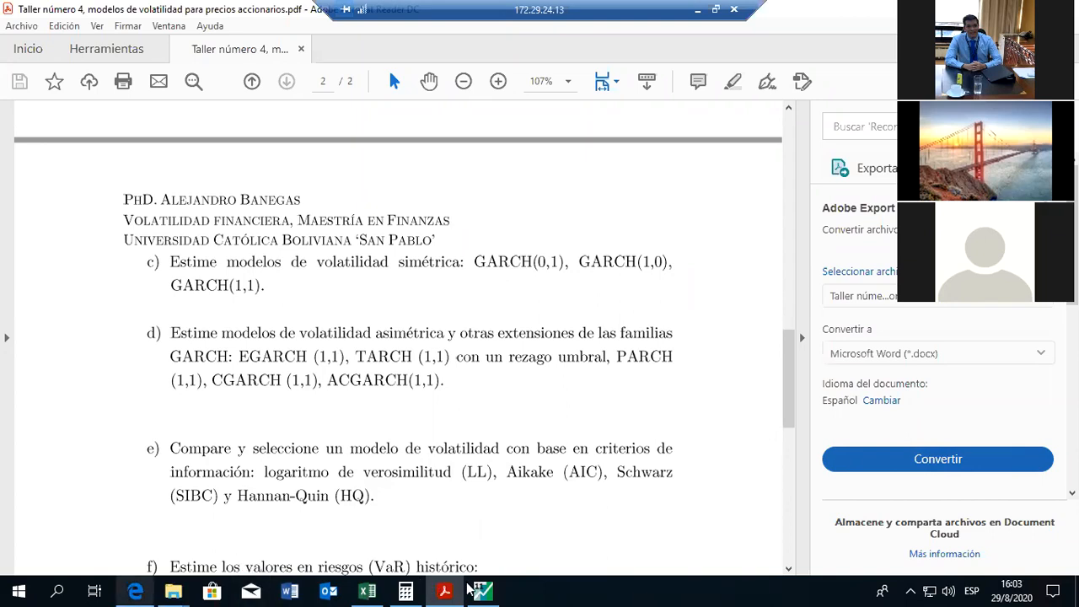
click(136, 590)
click(486, 590)
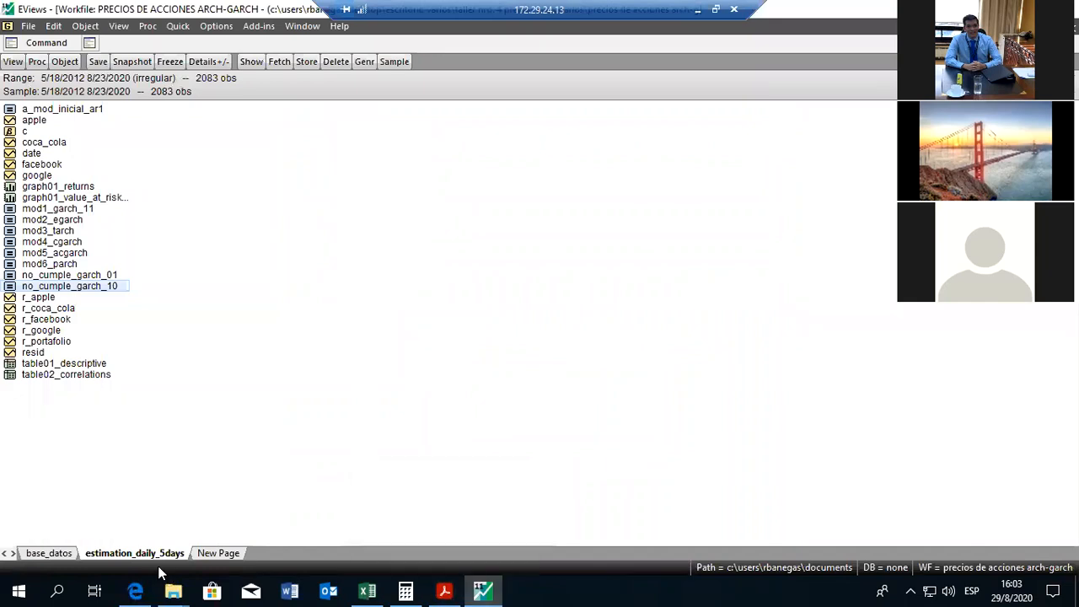
mouse_move(141, 590)
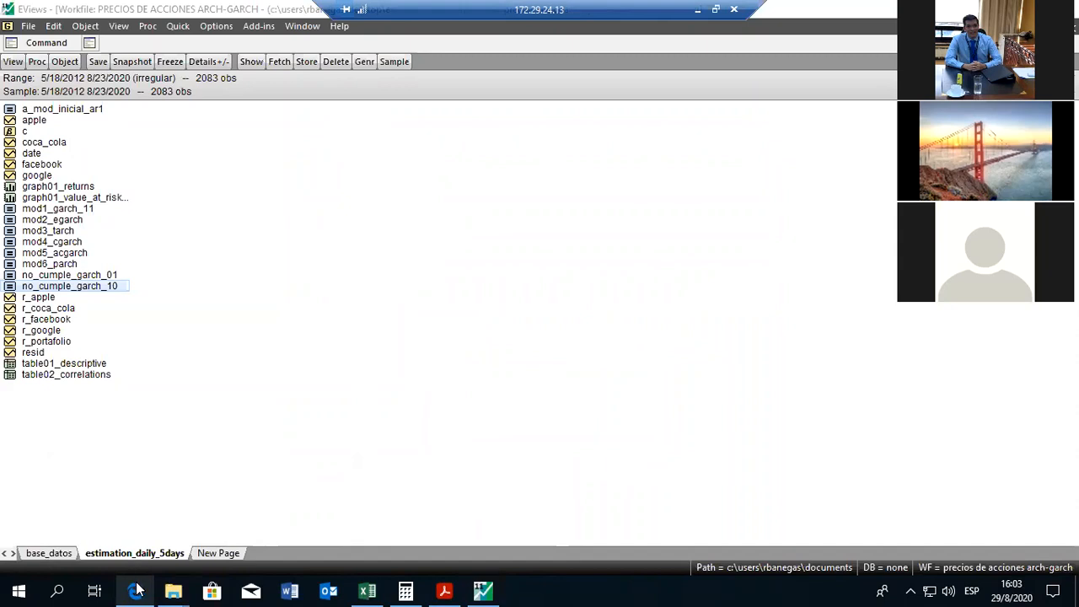
click(137, 590)
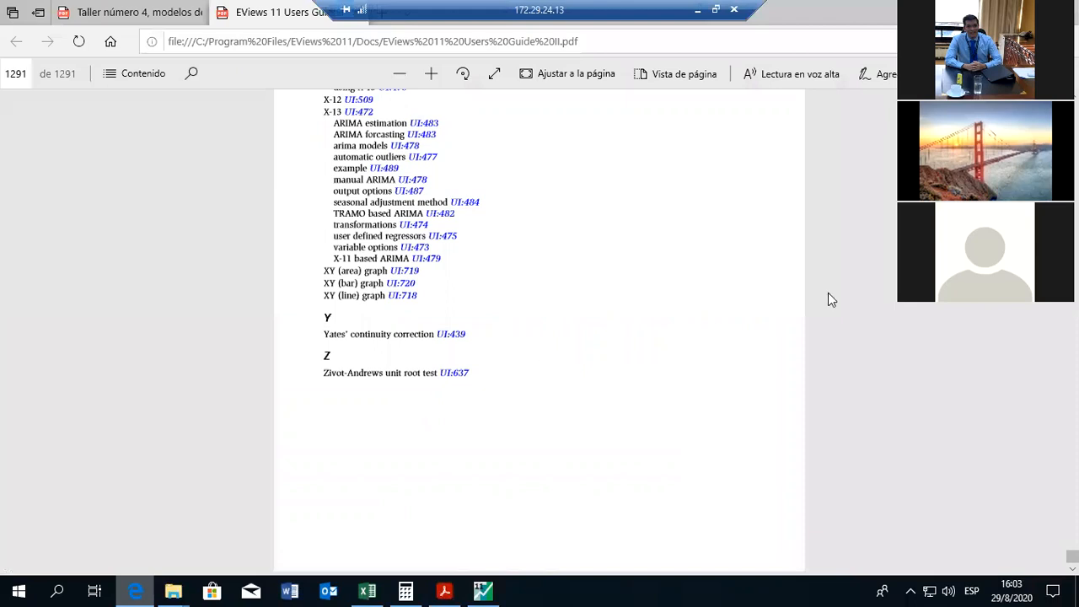
key(alt+Tab)
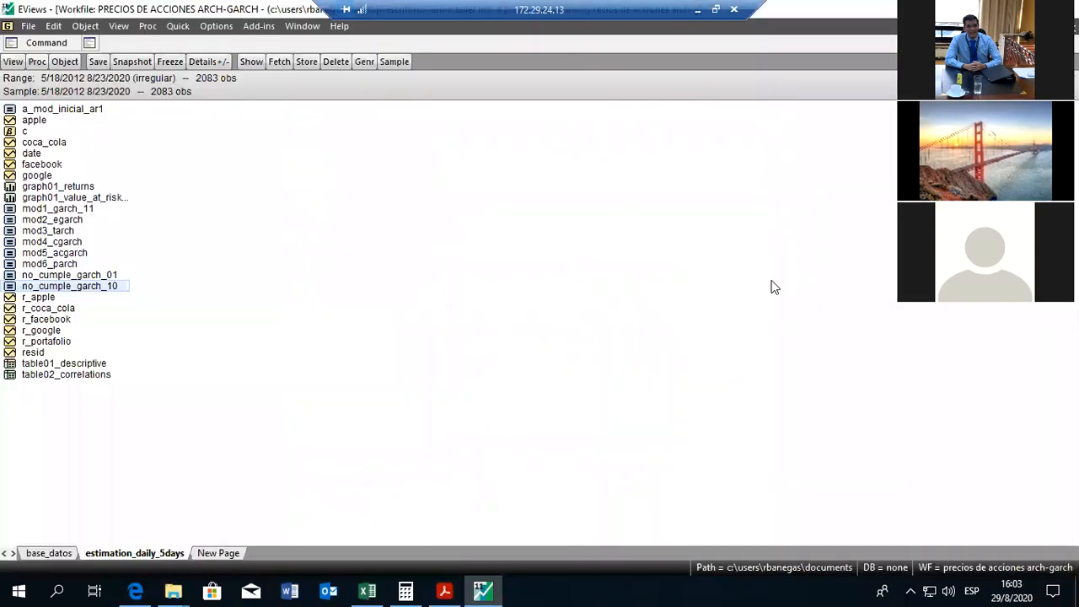
click(137, 590)
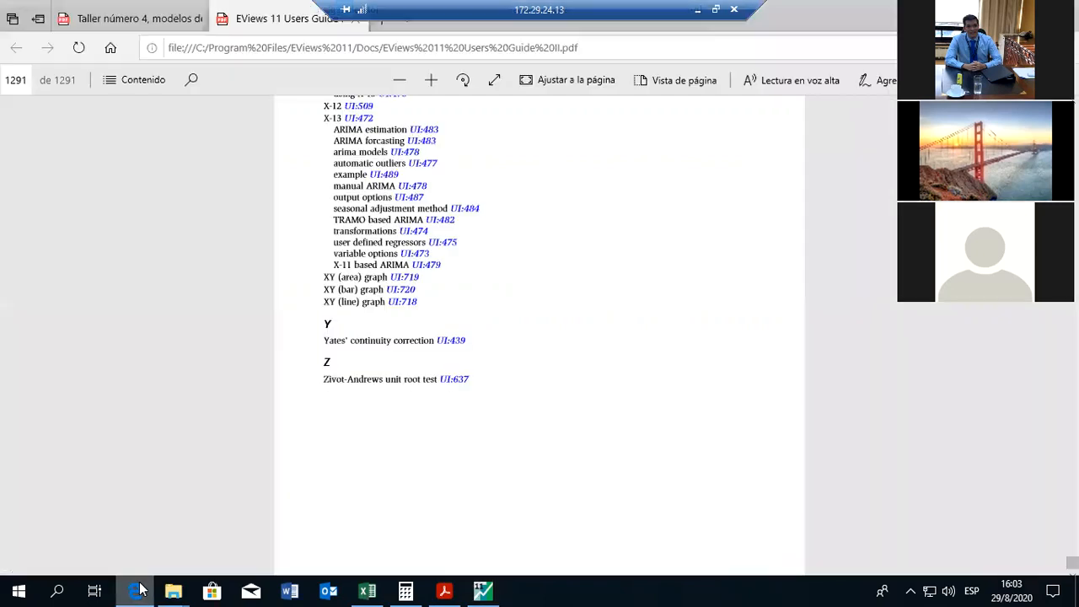
click(985, 12)
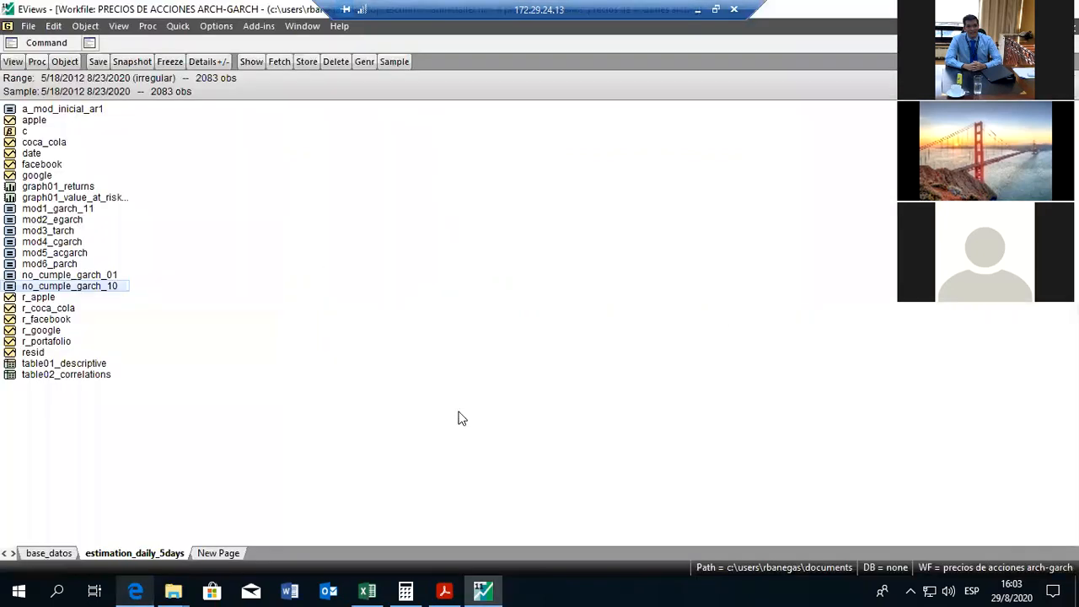
Switch back to the guide in Edge and look through its closing chapters up to the Optimization Algorithms section.
click(138, 590)
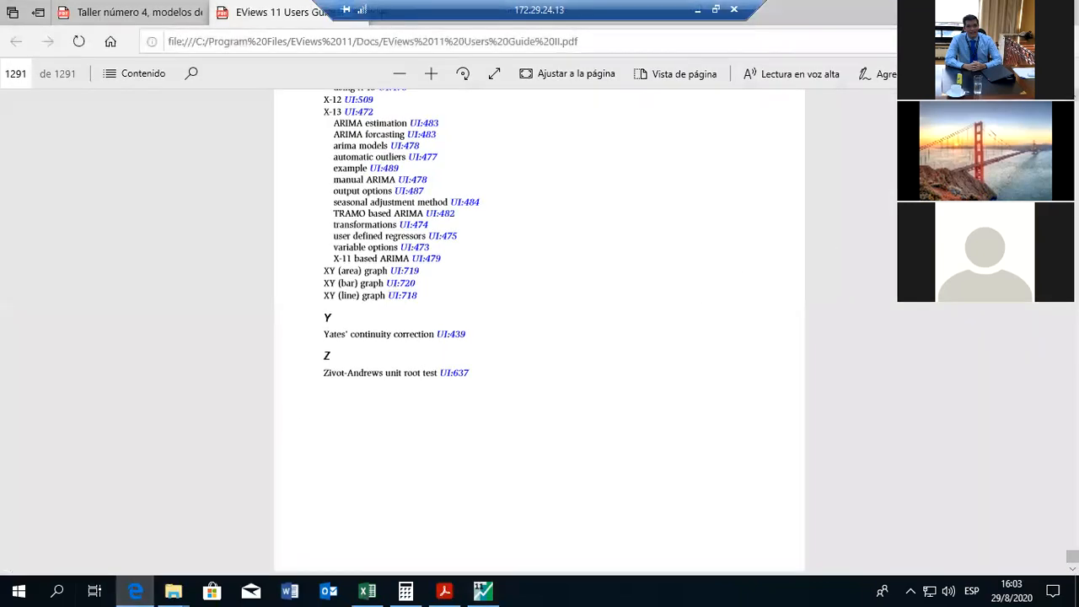
scroll(539, 329, up, 2)
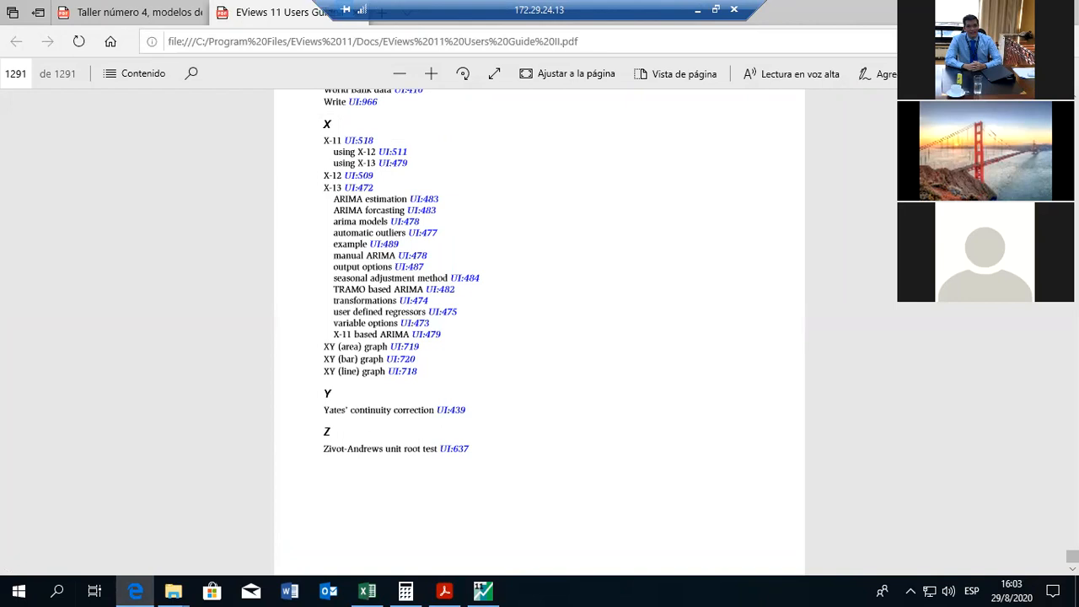
drag(1072, 557, 1072, 523)
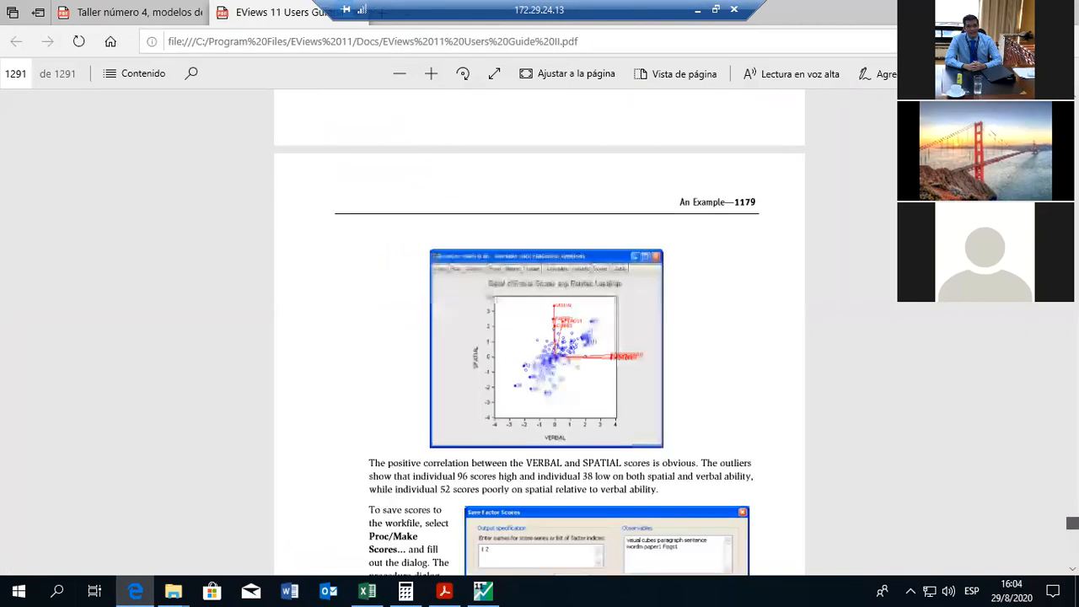
scroll(539, 333, up, 3)
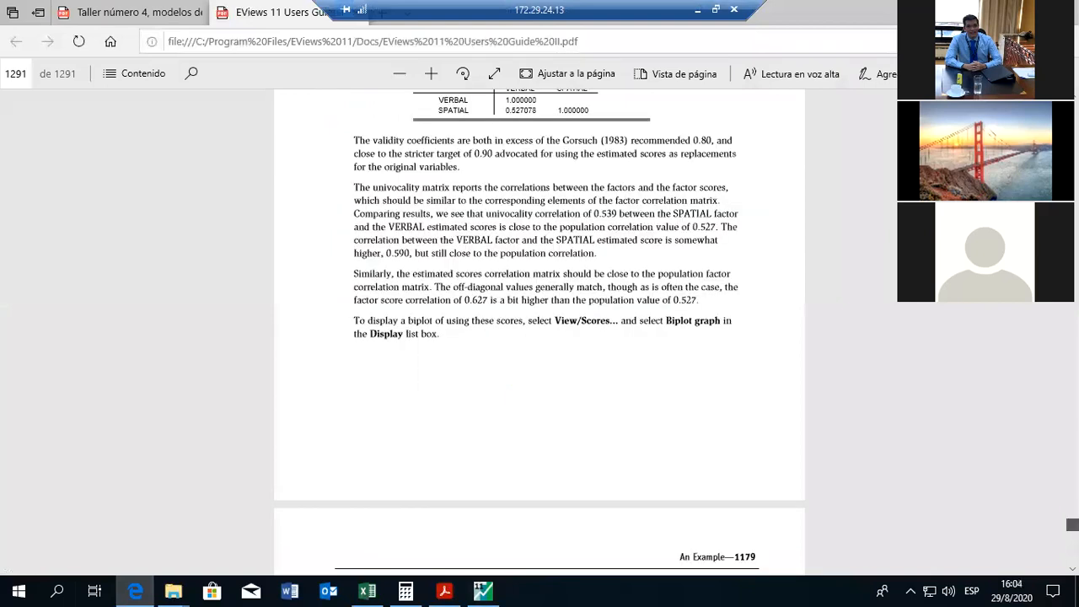
drag(1073, 524, 1072, 532)
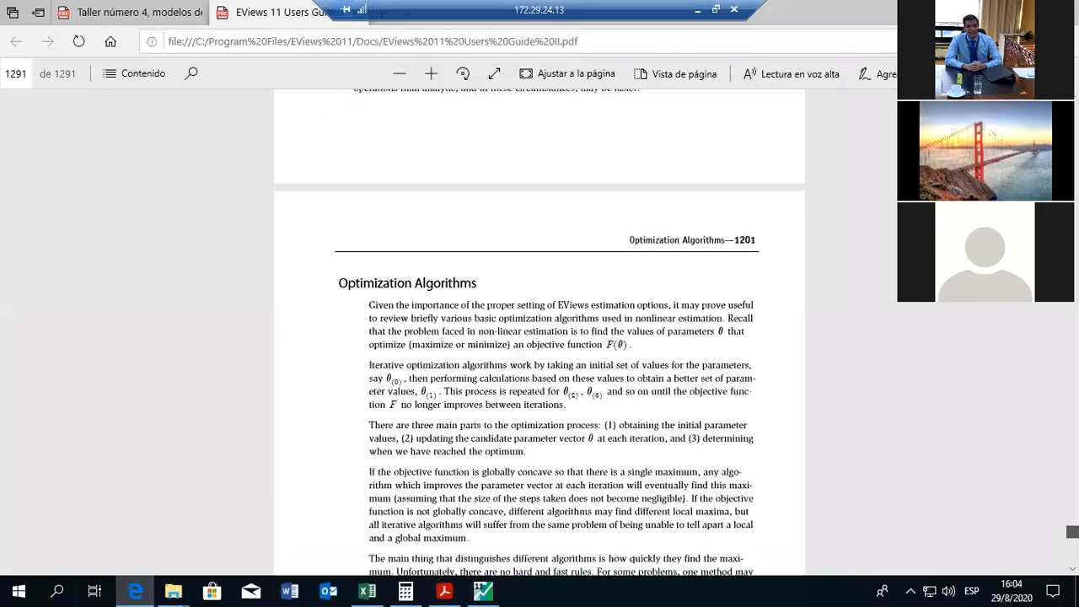
scroll(539, 333, down, 3)
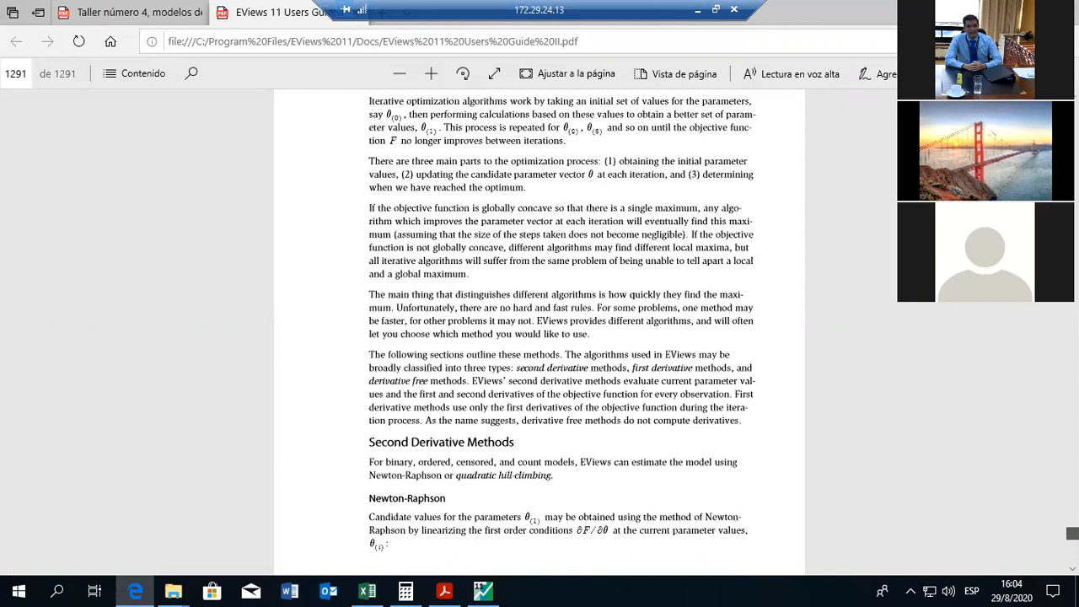
Go to the guide's last page and look back through the index from the final entries to the R section.
key(Return)
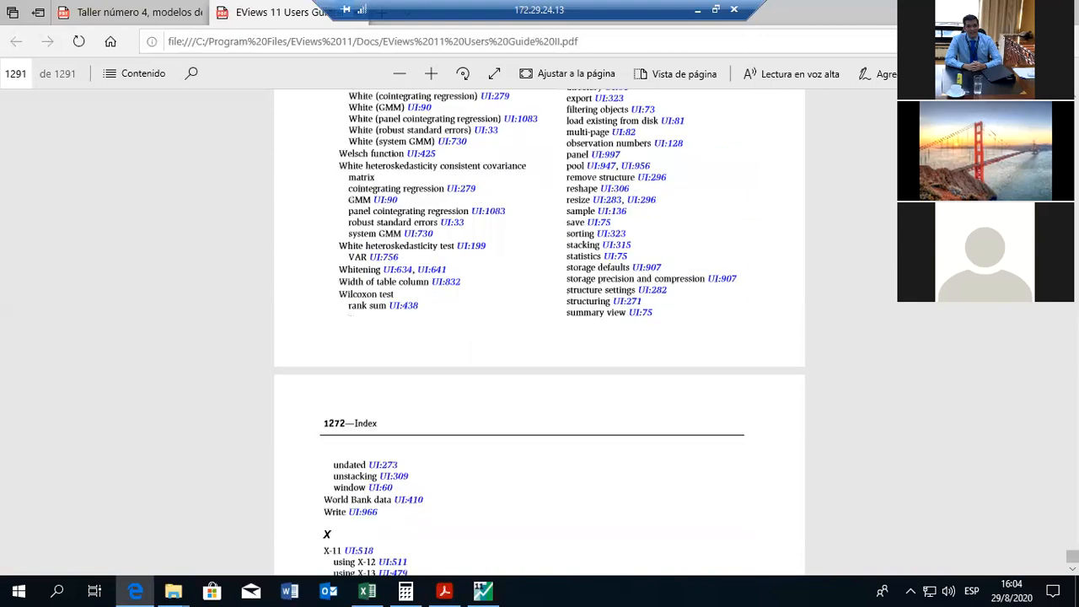
scroll(540, 333, up, 10)
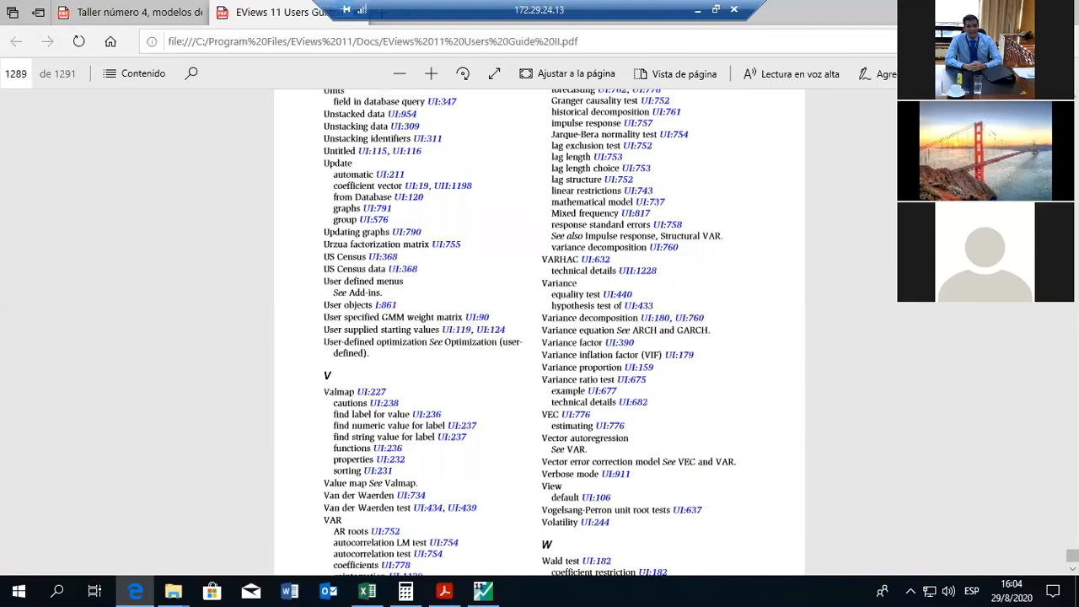
scroll(540, 332, down, 2)
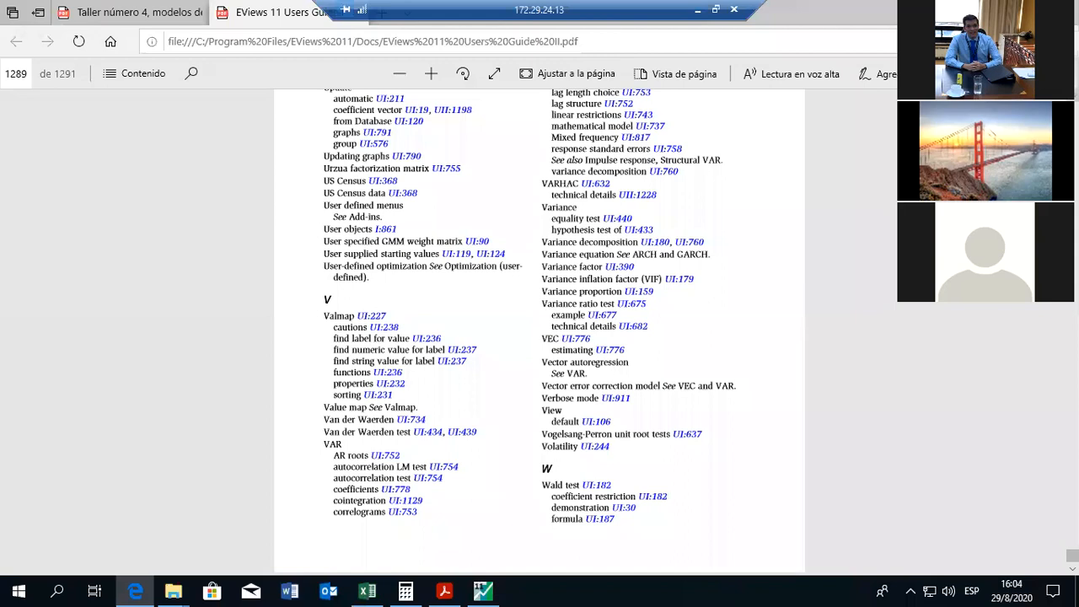
scroll(540, 329, up, 3)
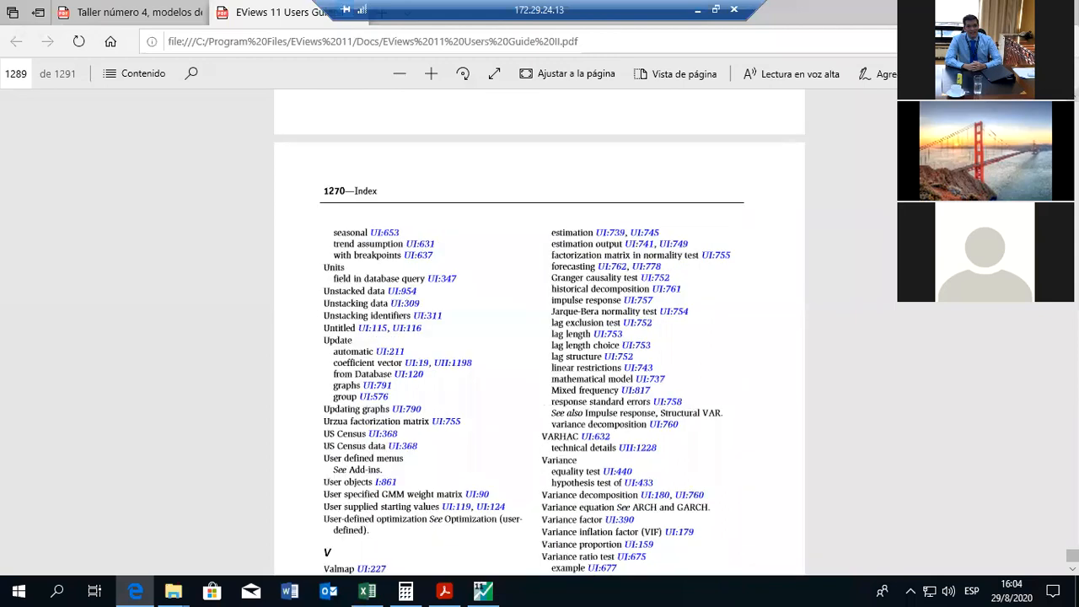
scroll(540, 329, up, 3)
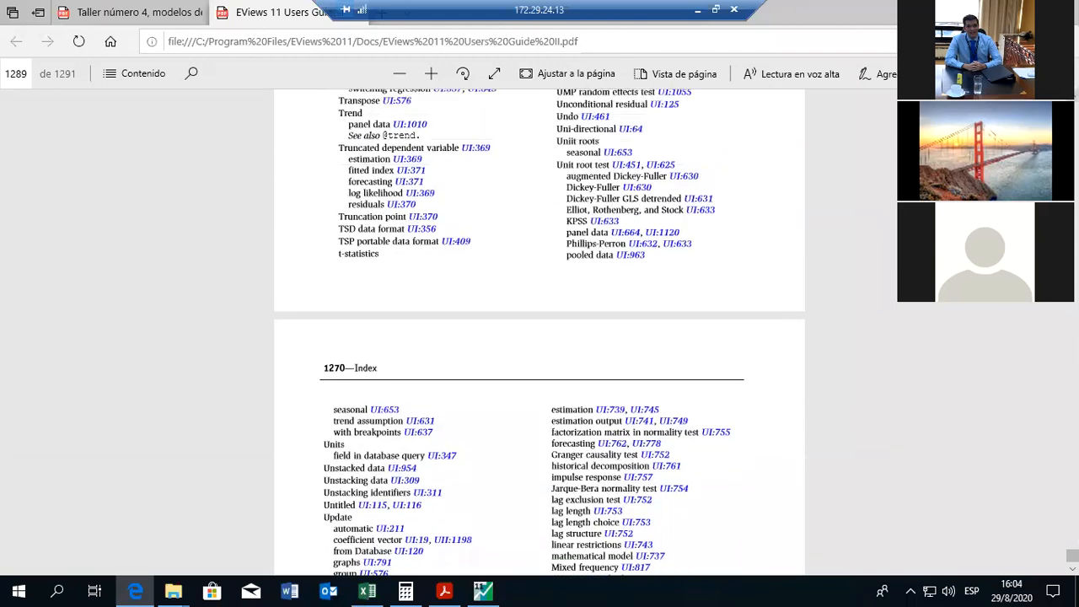
scroll(539, 329, up, 2)
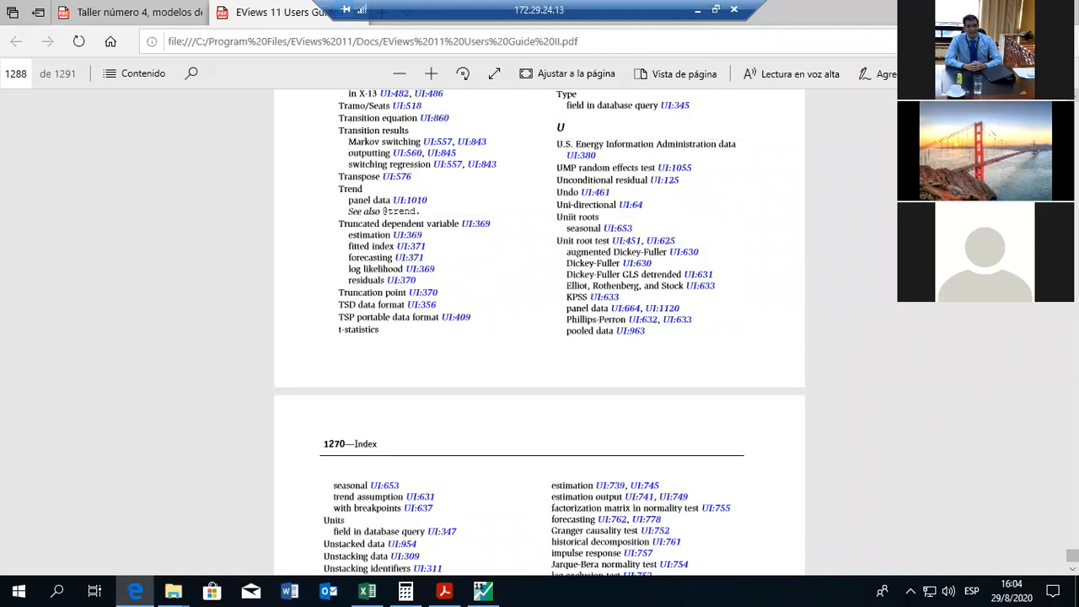
scroll(540, 329, up, 2)
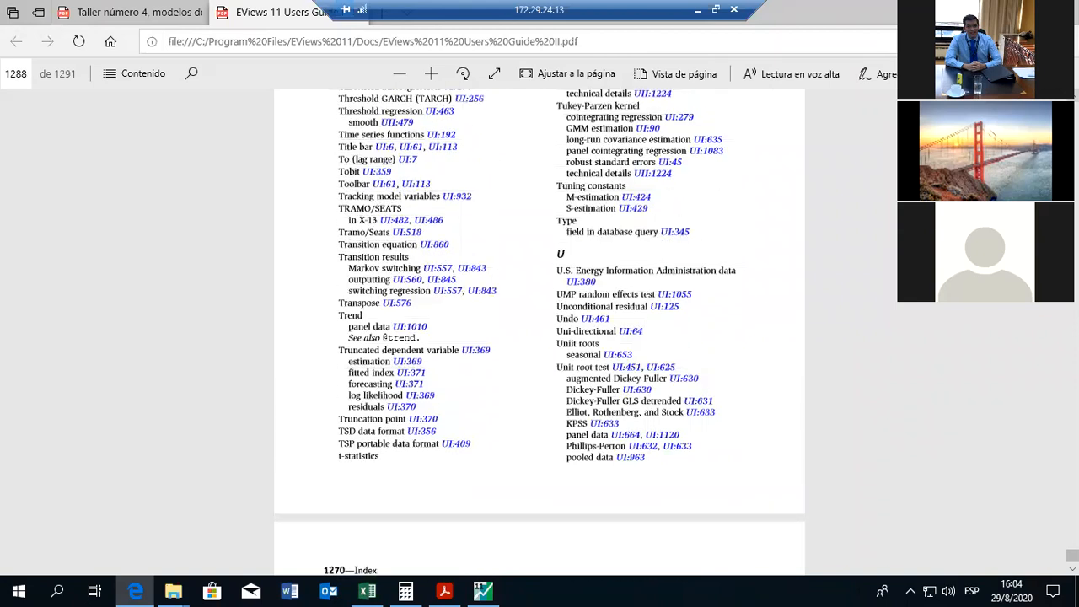
scroll(540, 328, up, 2)
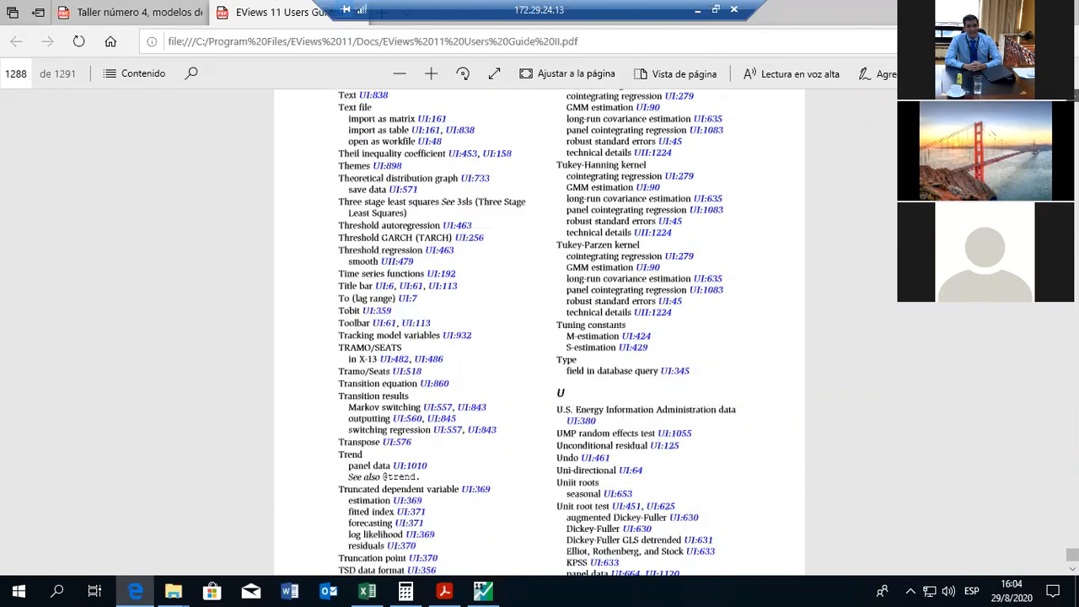
scroll(539, 329, up, 2)
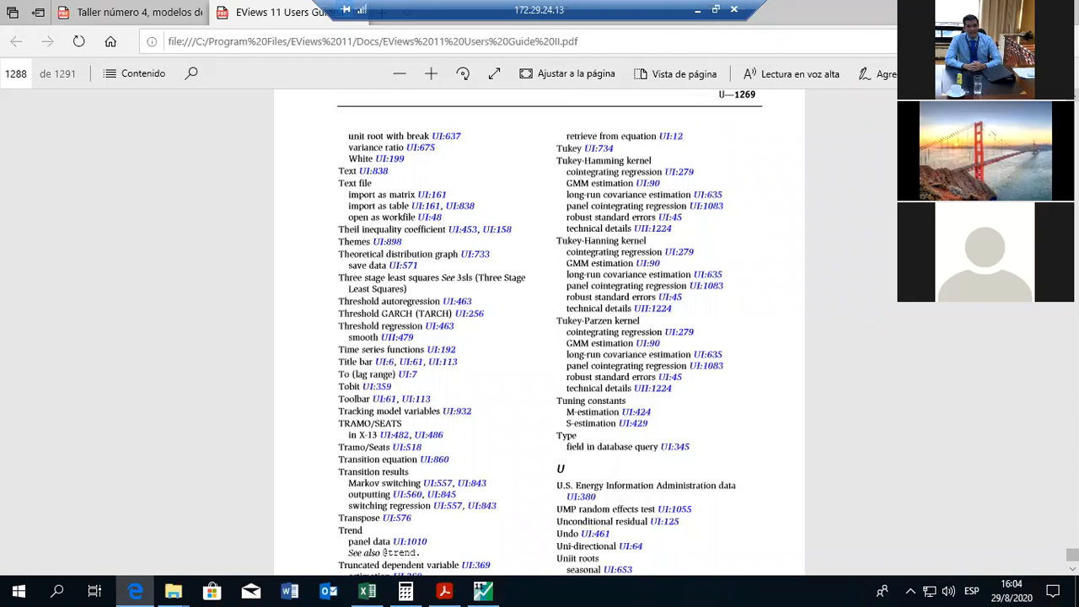
scroll(539, 329, up, 2)
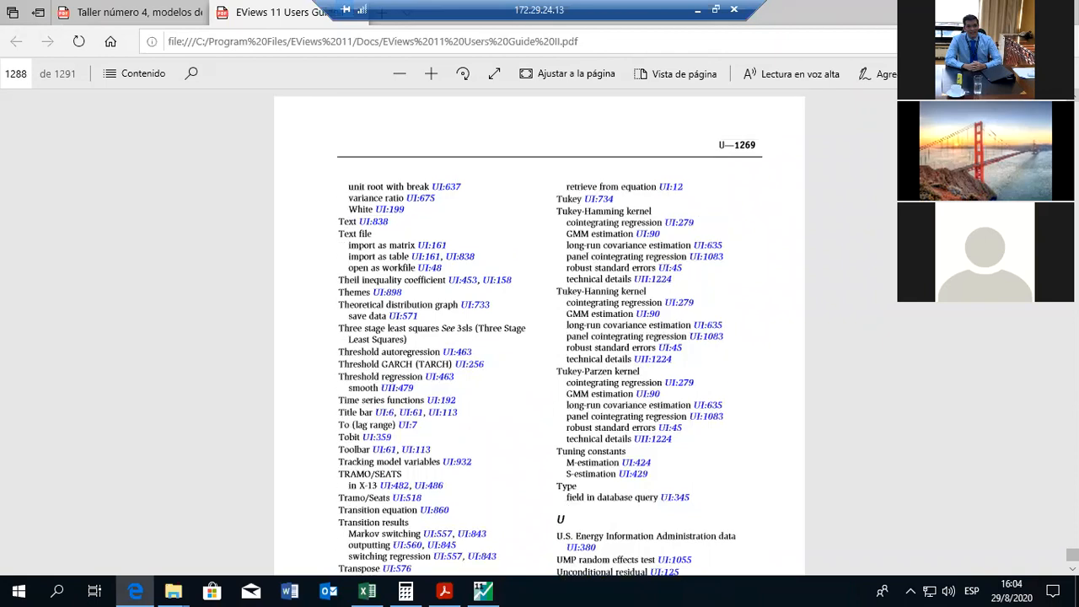
scroll(540, 329, up, 1)
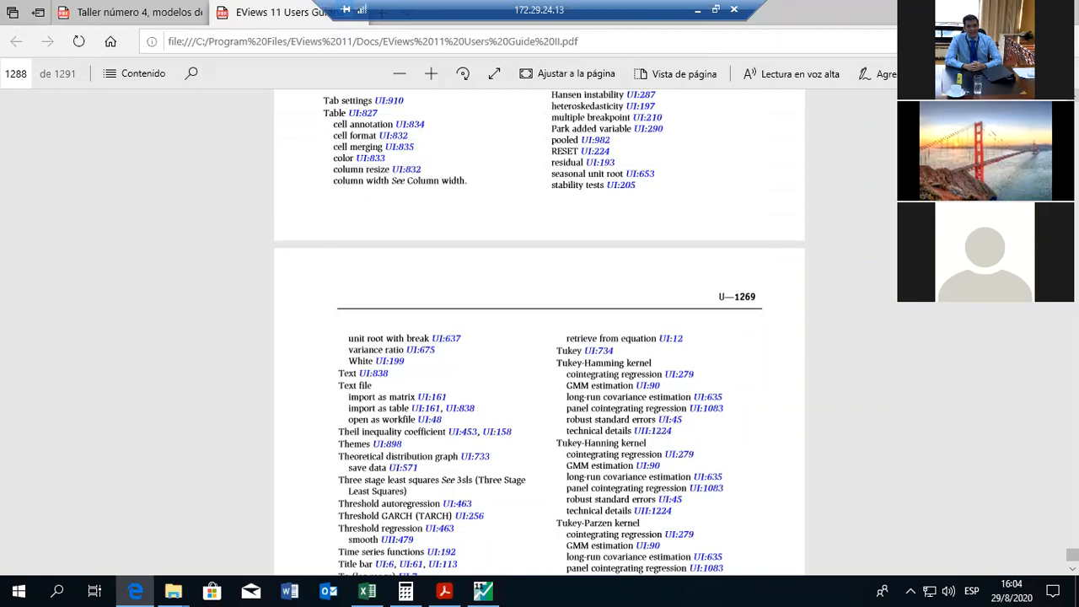
scroll(539, 329, up, 2)
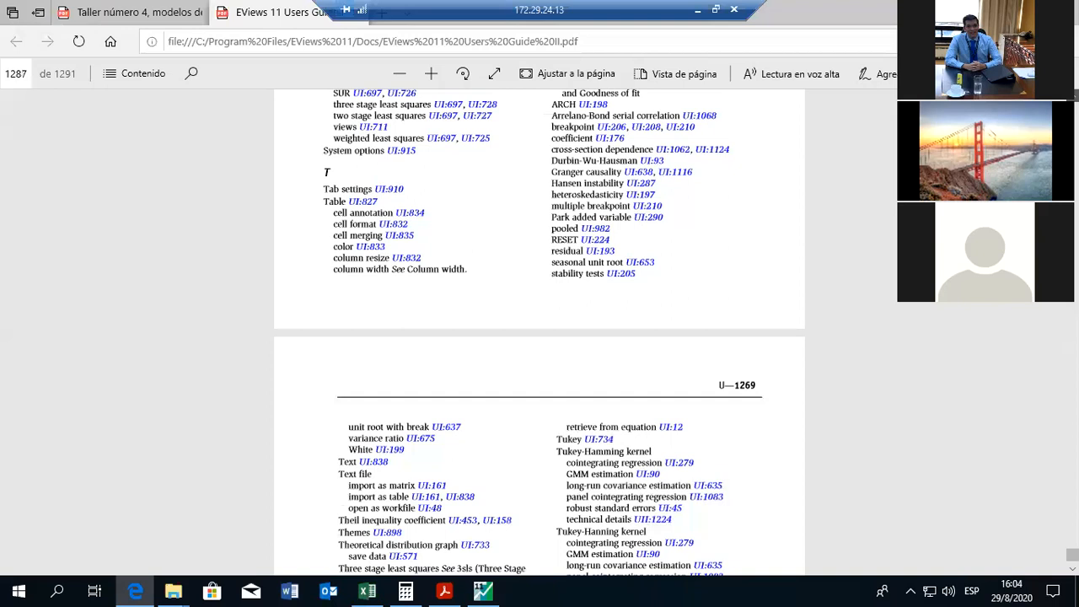
scroll(539, 328, up, 4)
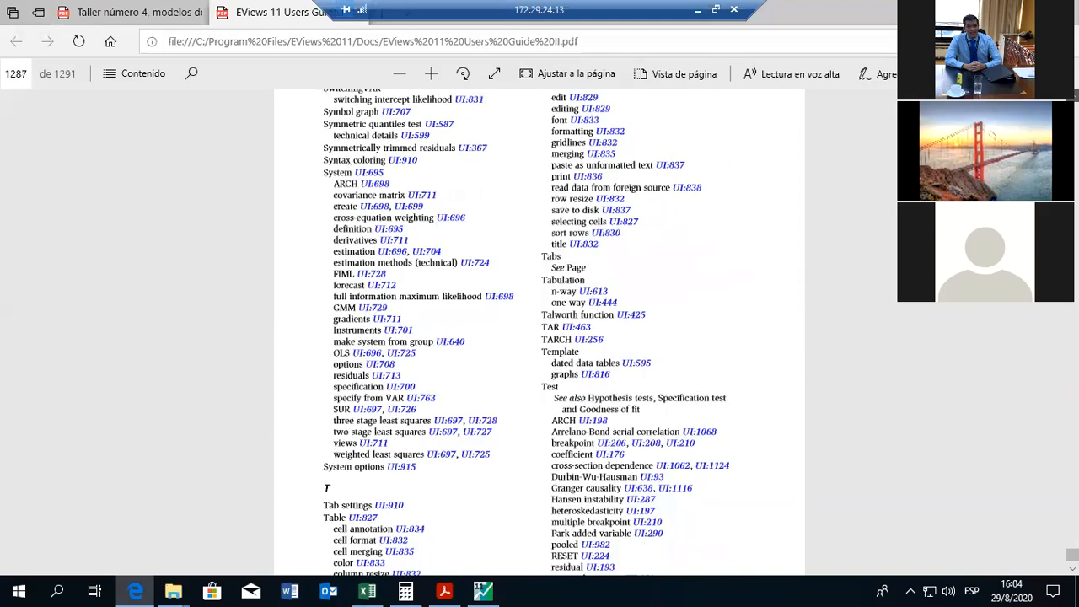
scroll(540, 328, up, 5)
scroll(540, 328, up, 4)
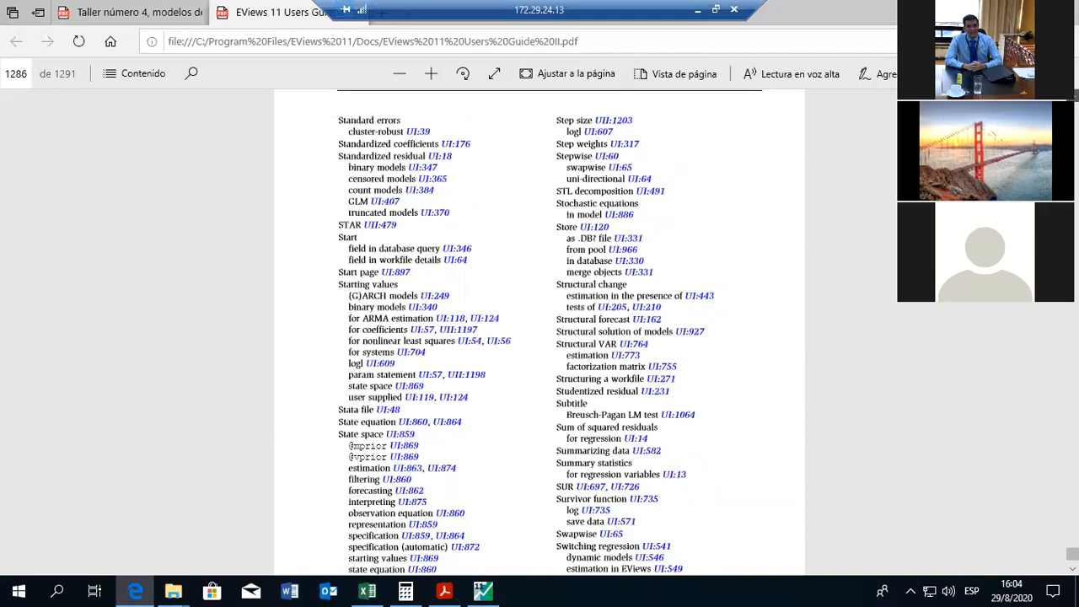
scroll(539, 329, up, 5)
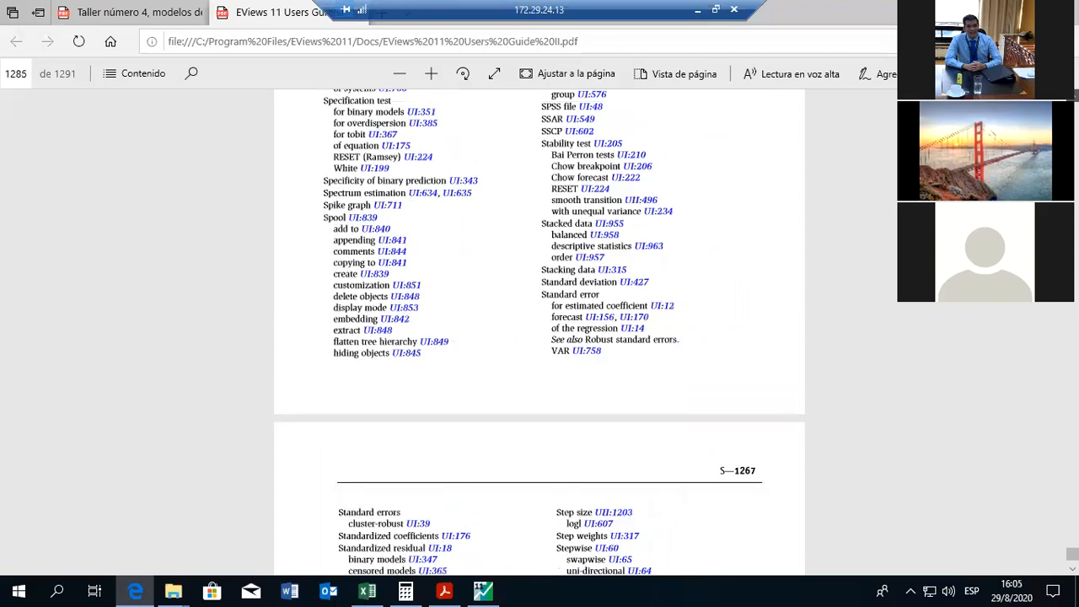
scroll(539, 329, up, 4)
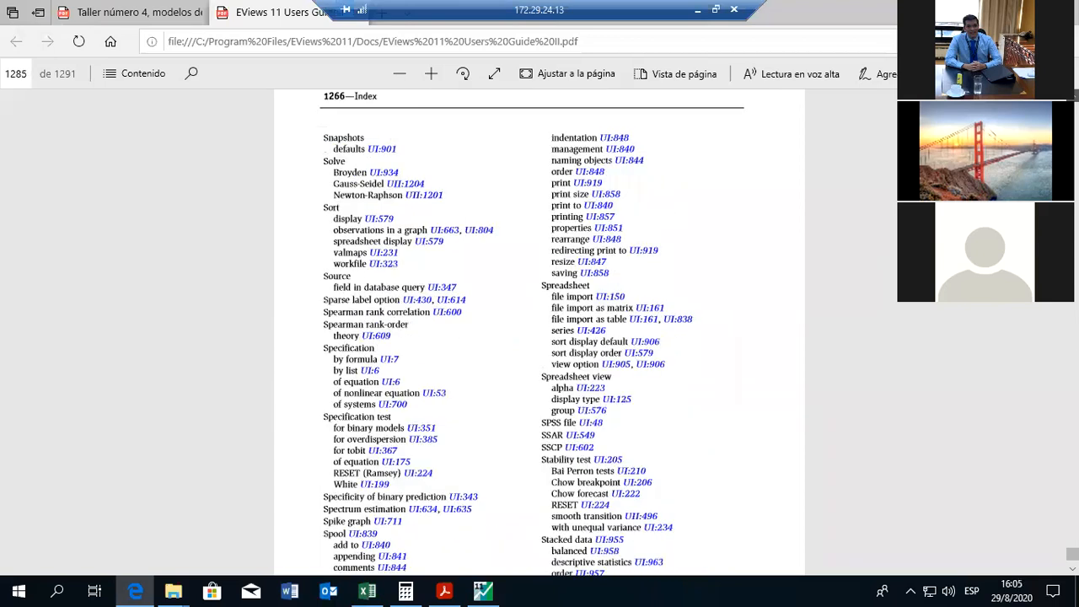
scroll(540, 328, up, 5)
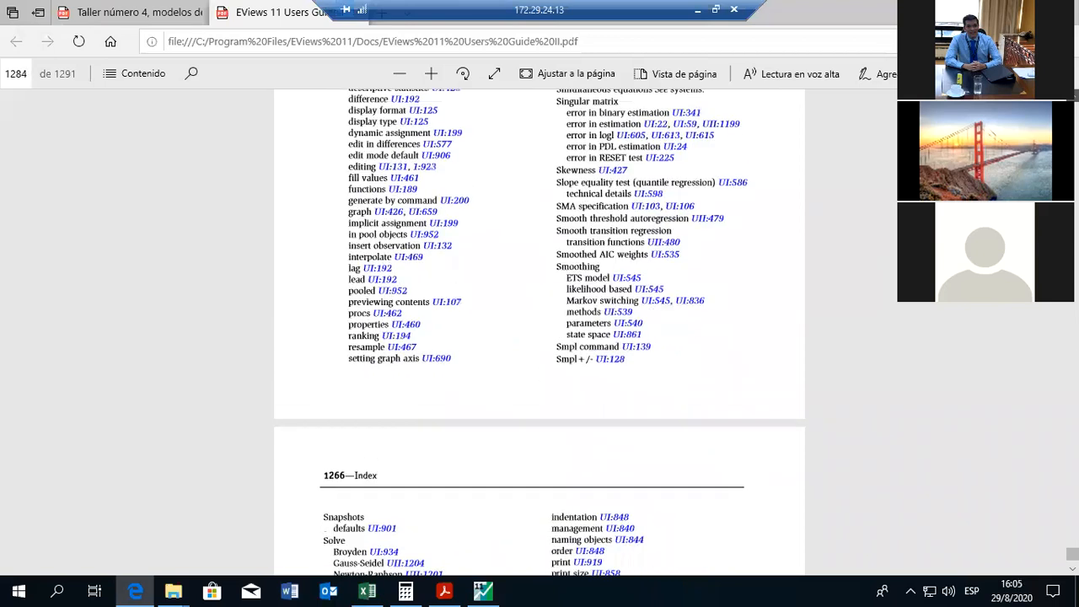
scroll(539, 329, up, 4)
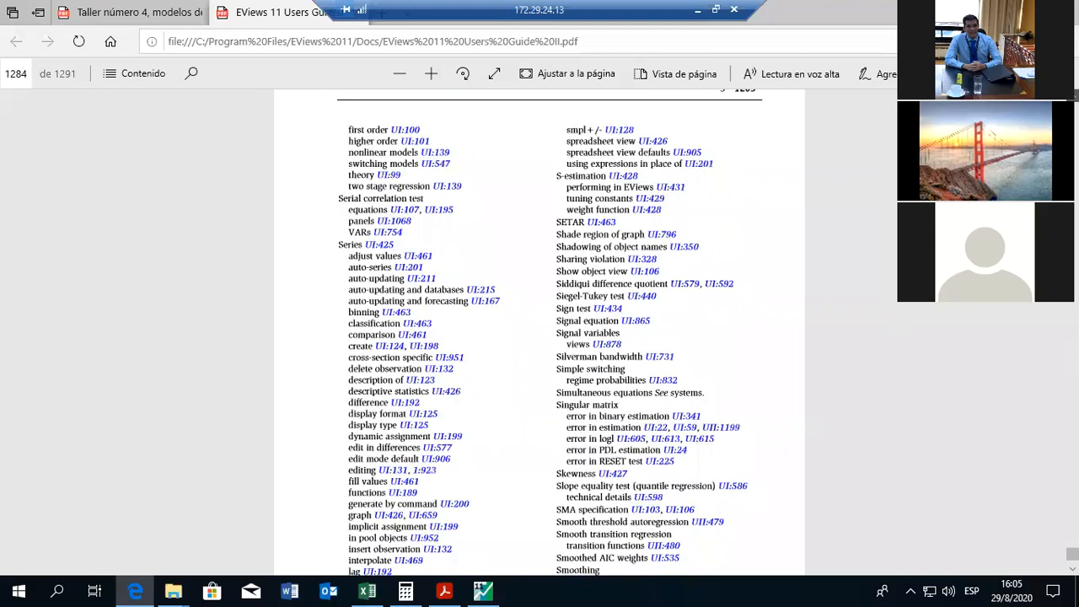
scroll(539, 329, up, 5)
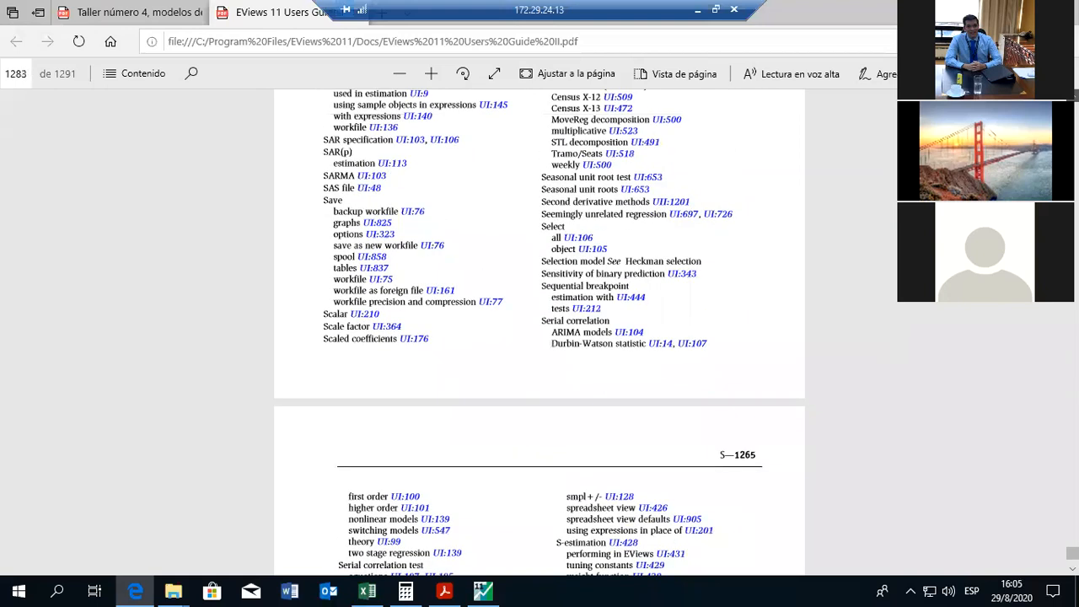
scroll(539, 329, up, 4)
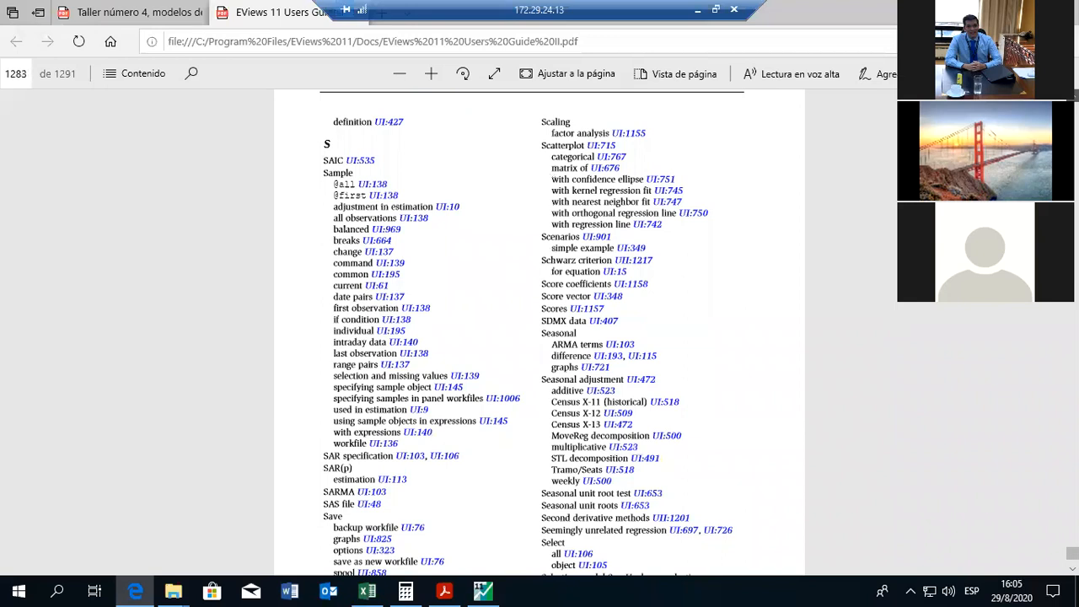
scroll(540, 329, up, 5)
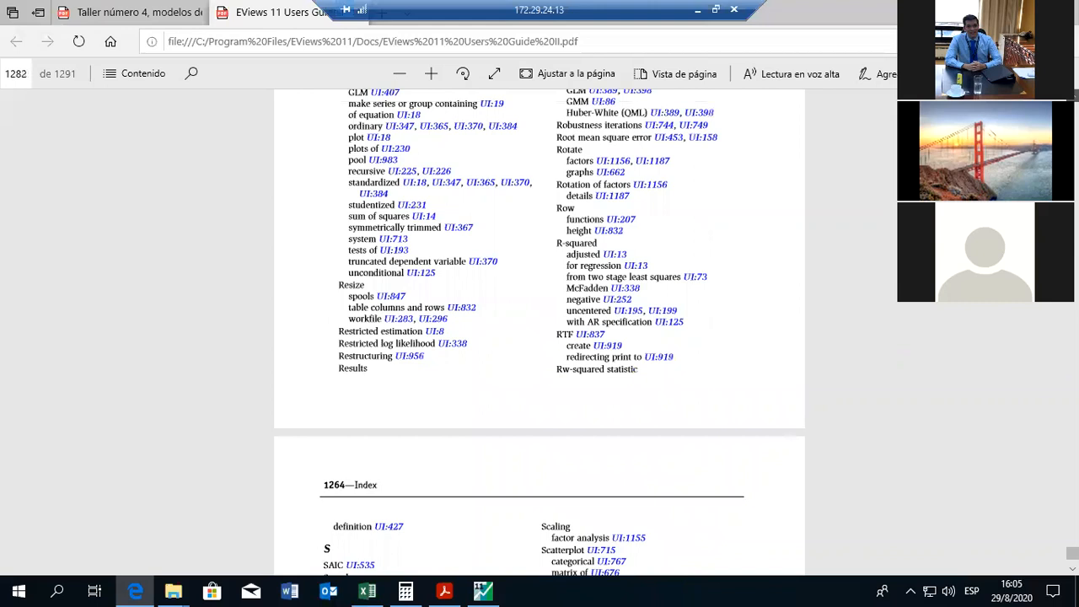
scroll(540, 328, up, 4)
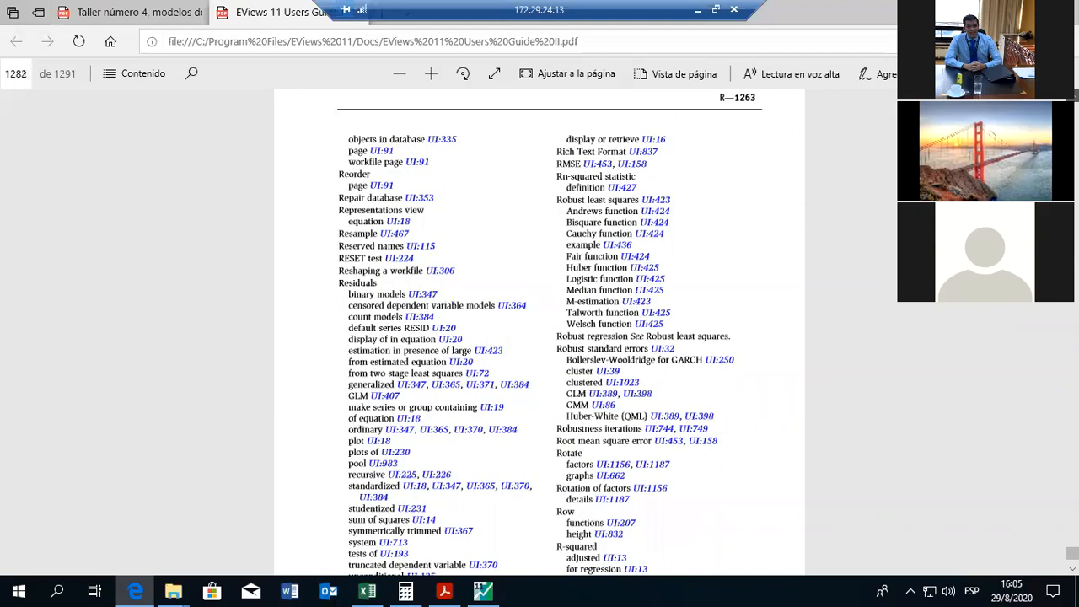
Look at page 1228 of the guide, in Appendix F on long-run covariance estimation.
key(End)
drag(1072, 549, 1073, 541)
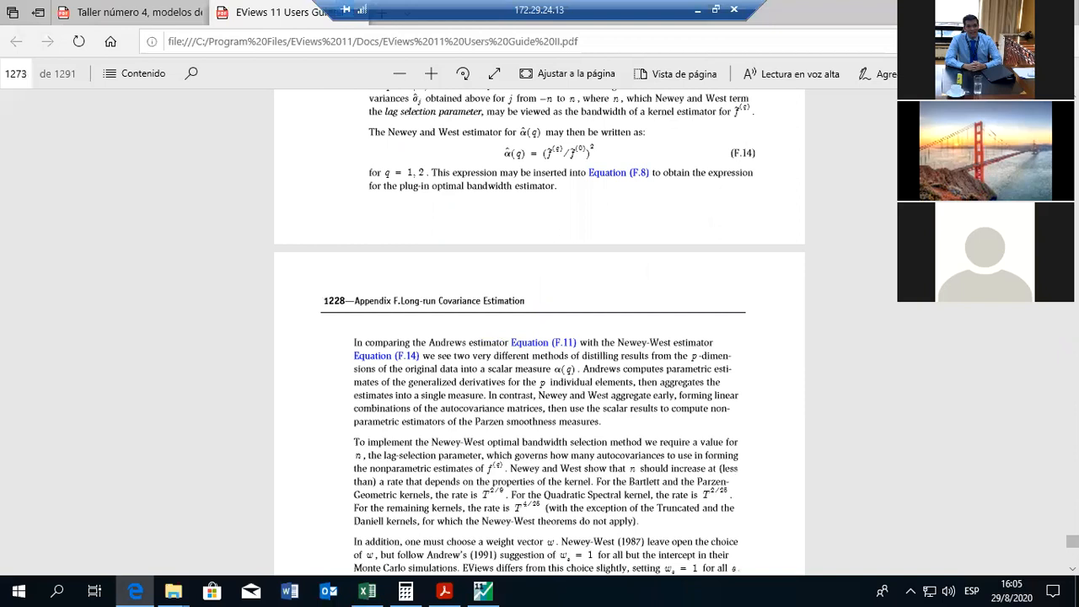
scroll(540, 337, down, 2)
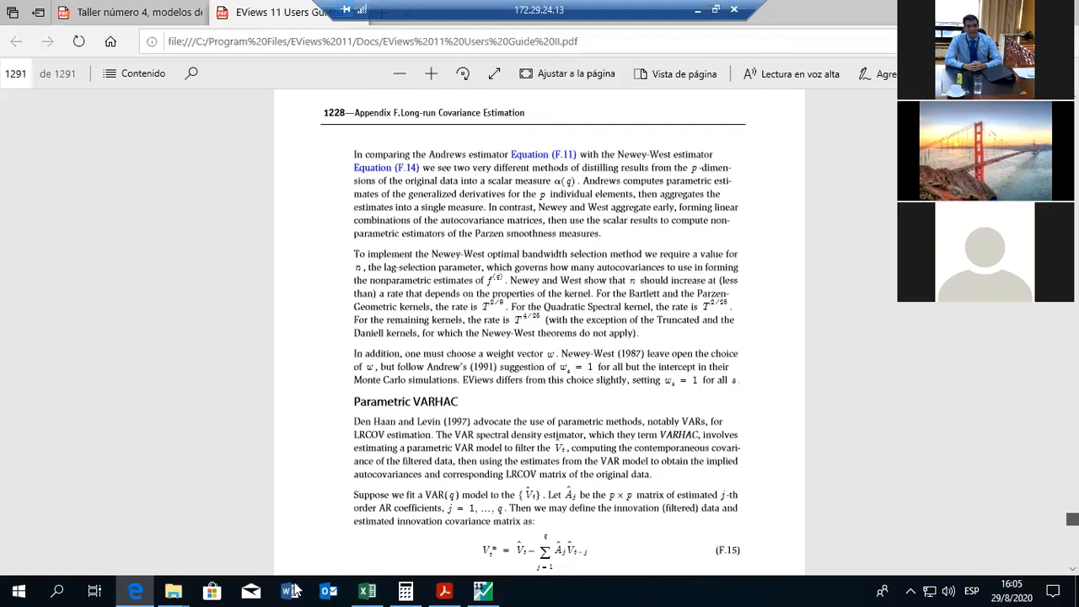
Switch to EViews to show the PDF manuals offered in its help, and return to the guide in Edge.
click(478, 591)
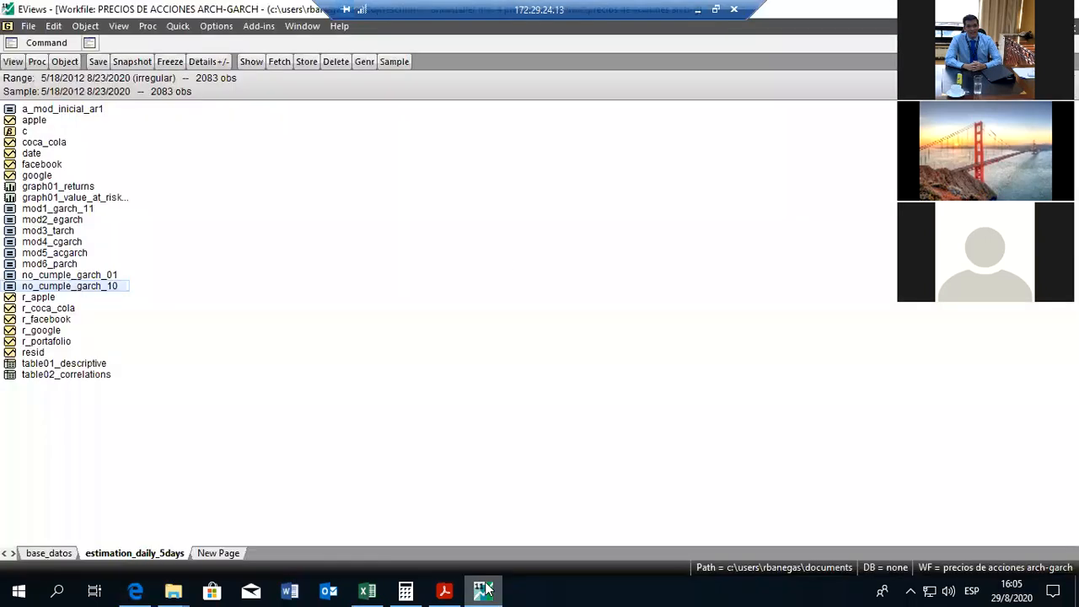
click(341, 26)
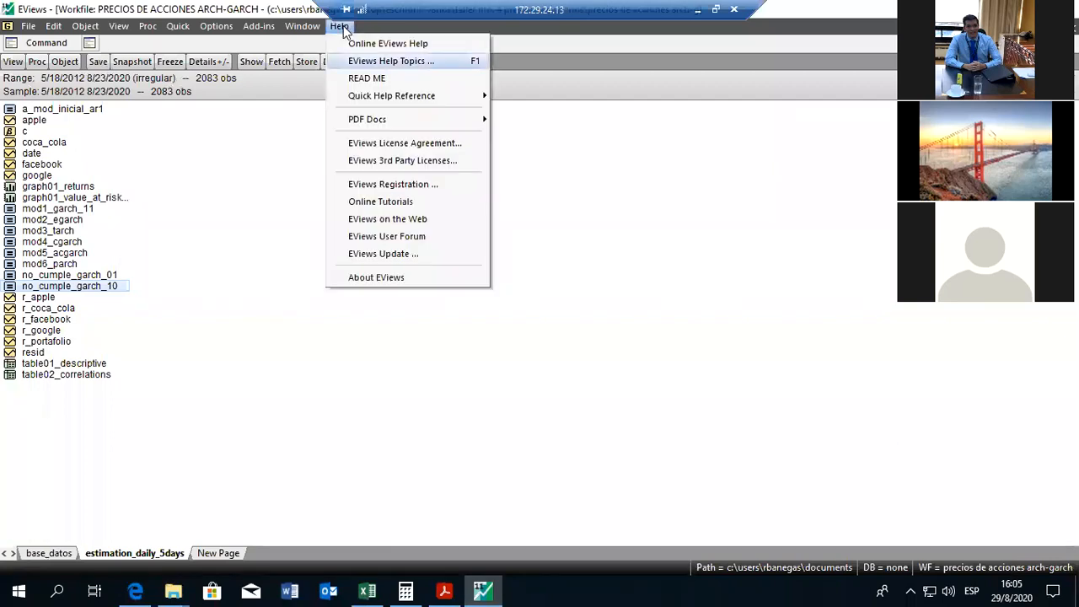
mouse_move(430, 119)
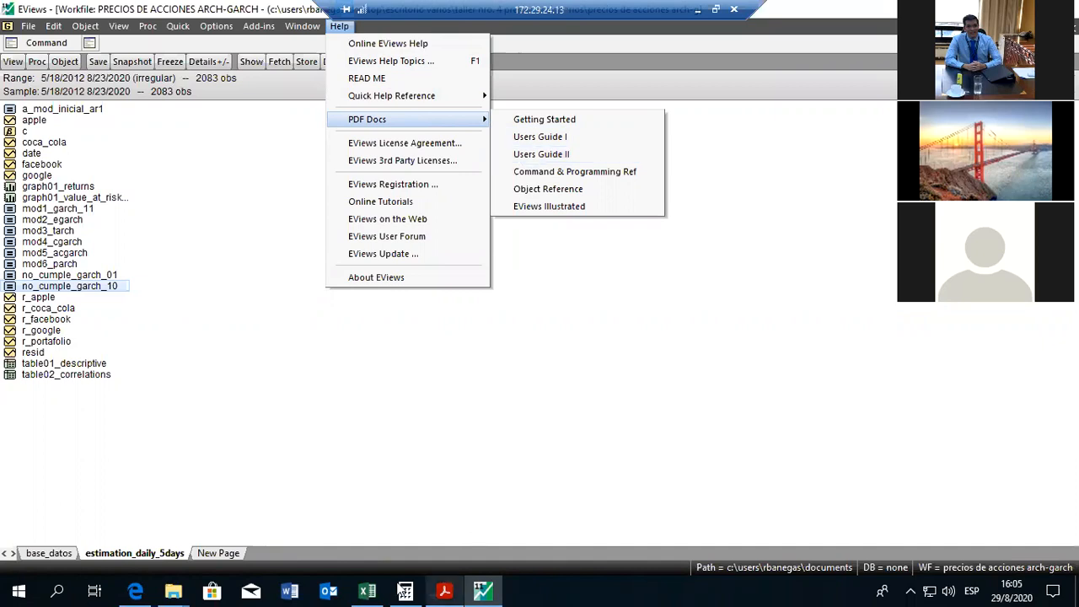
click(110, 523)
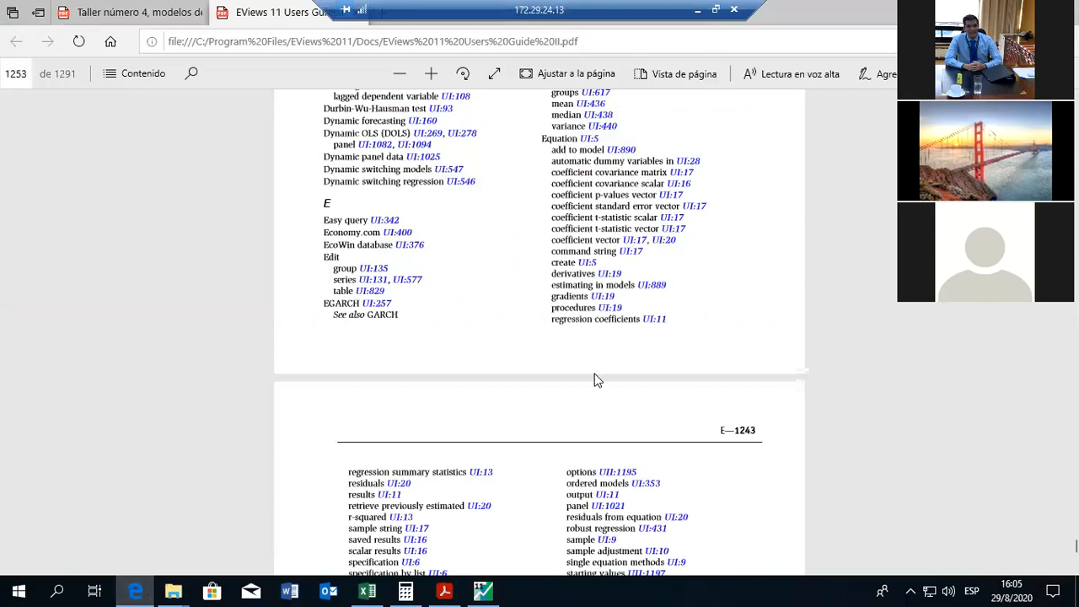
Save a PDF copy of the guide to the Escritorio folder under the name EViews 11 Users Guide II.
right_click(466, 267)
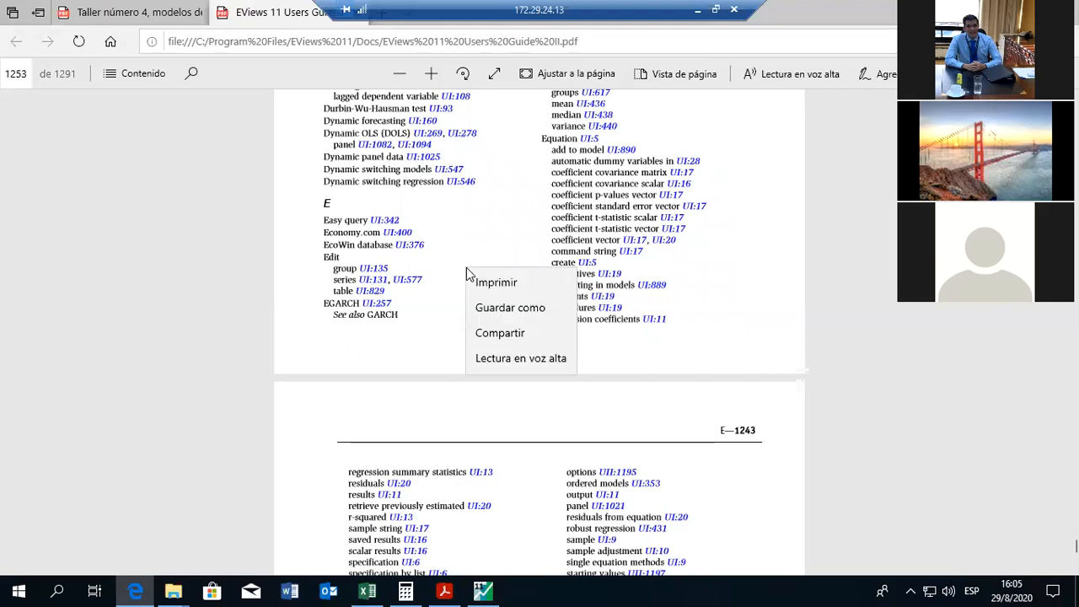
click(496, 309)
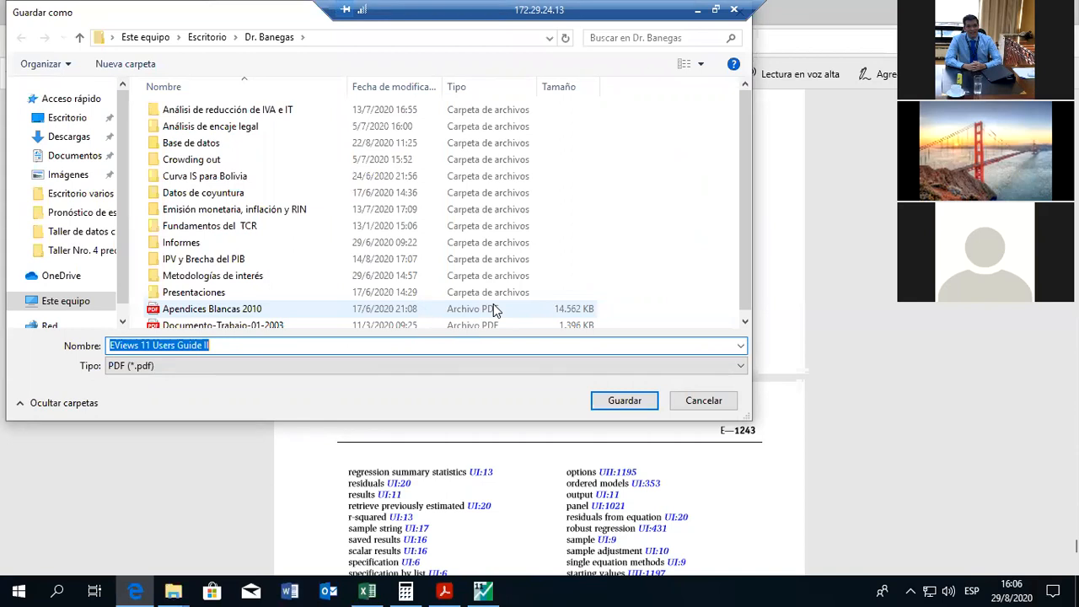
click(70, 119)
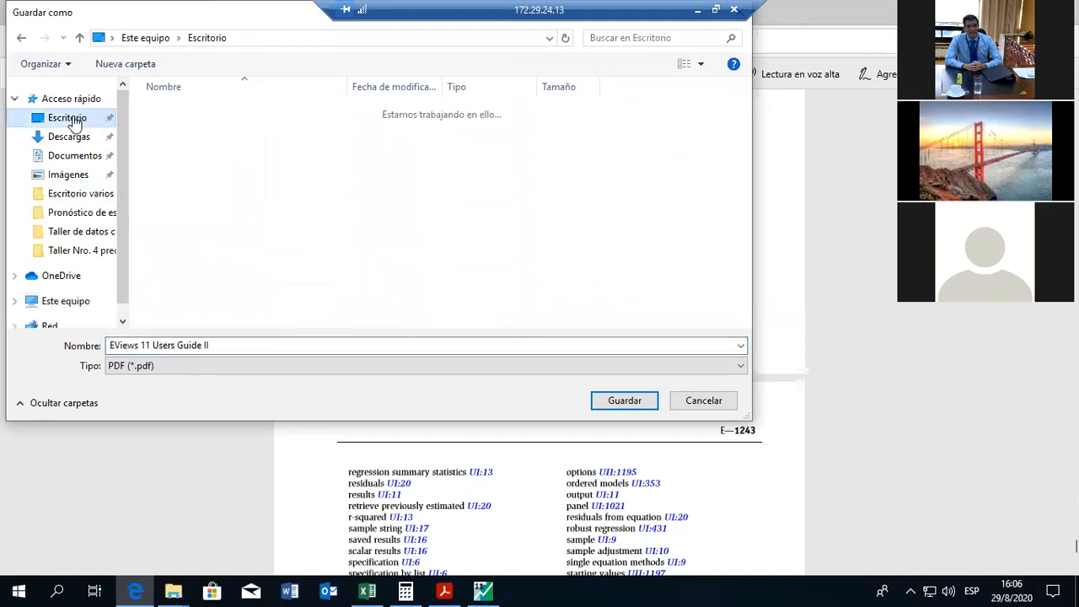
click(625, 401)
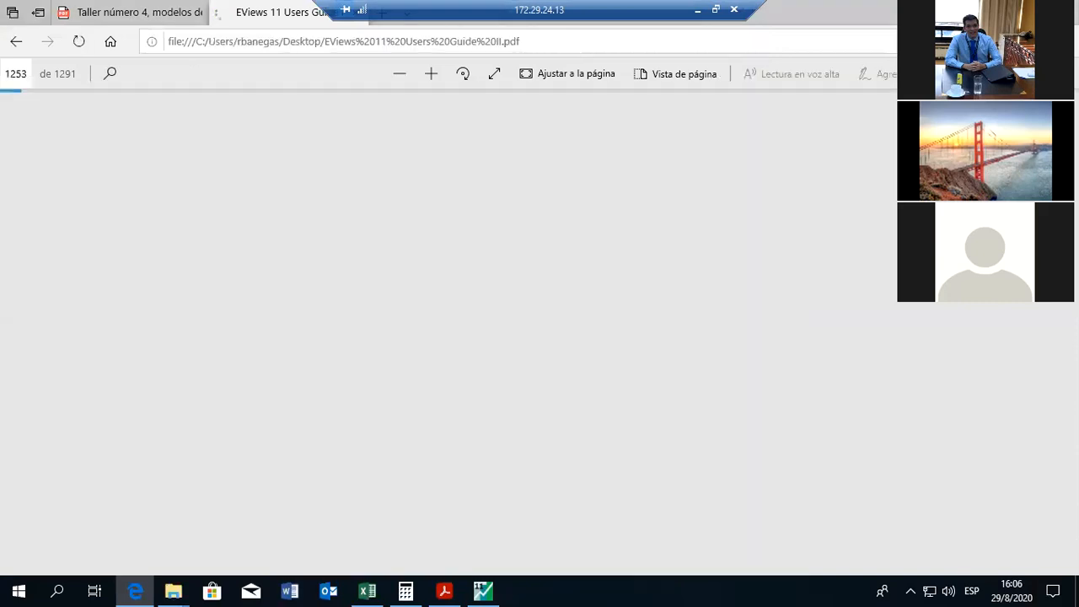
Minimize the Edge, EViews and Acrobat windows to bring the Excel stock-price workbook to the front.
click(988, 9)
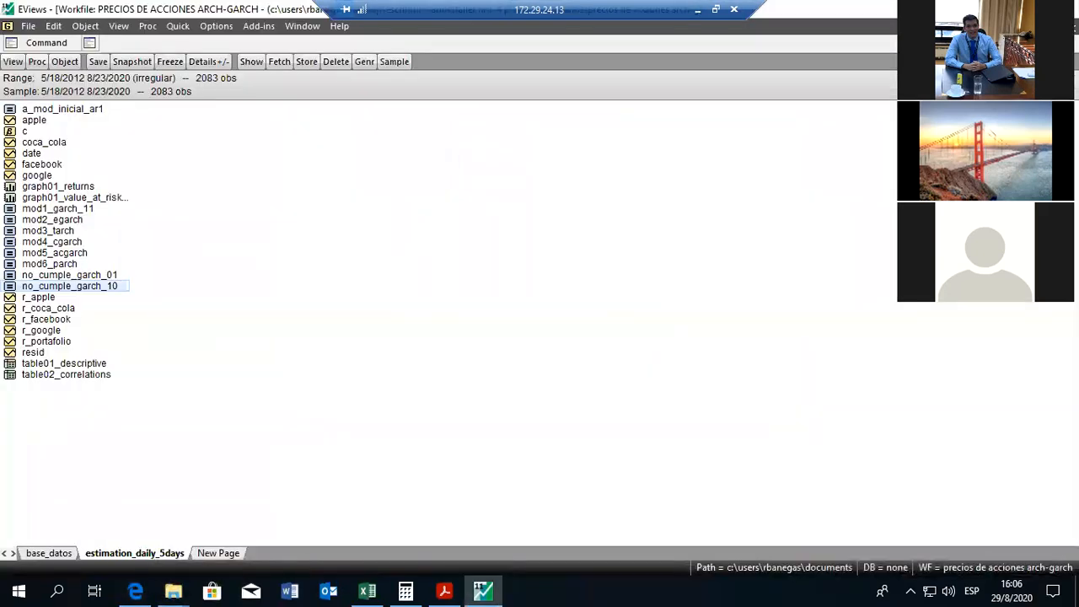
click(1036, 26)
click(988, 10)
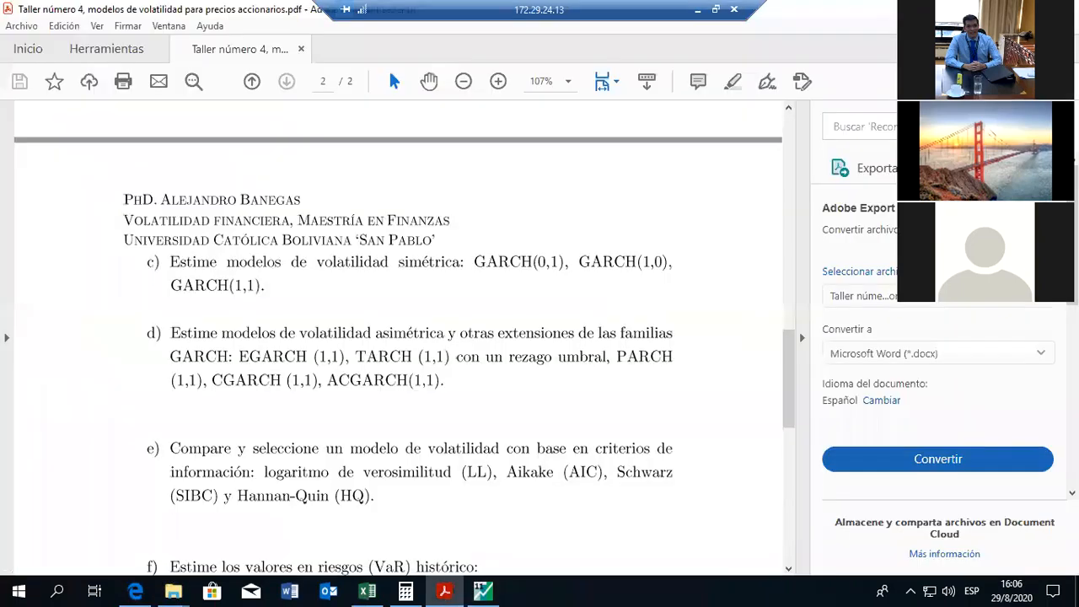
click(988, 9)
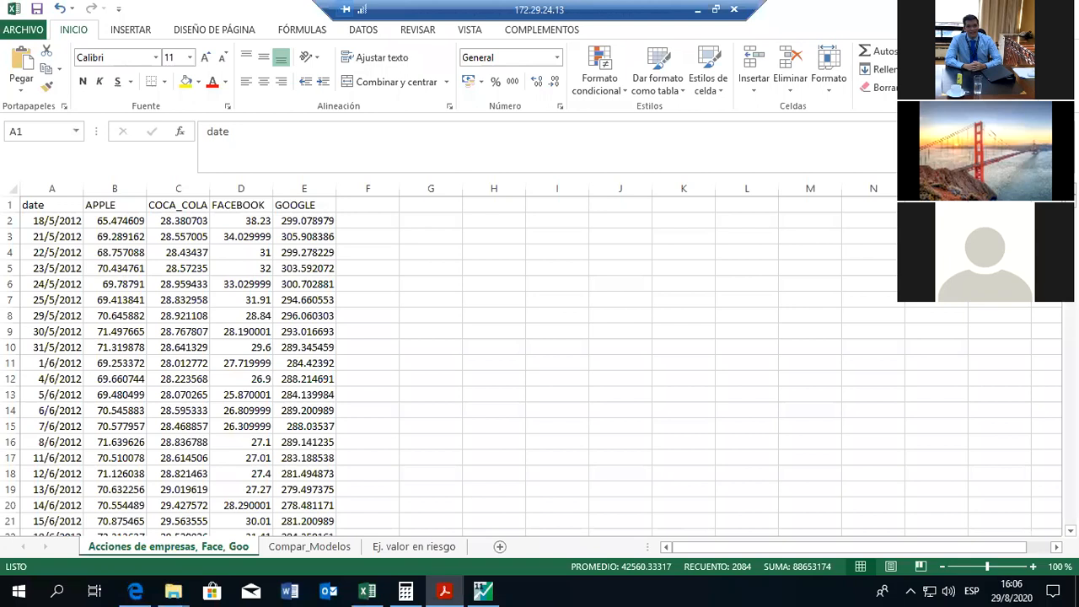
Minimize the remaining windows and open the EViews 11 Users Guide II PDF from the desktop with Adobe Acrobat Reader DC.
click(988, 9)
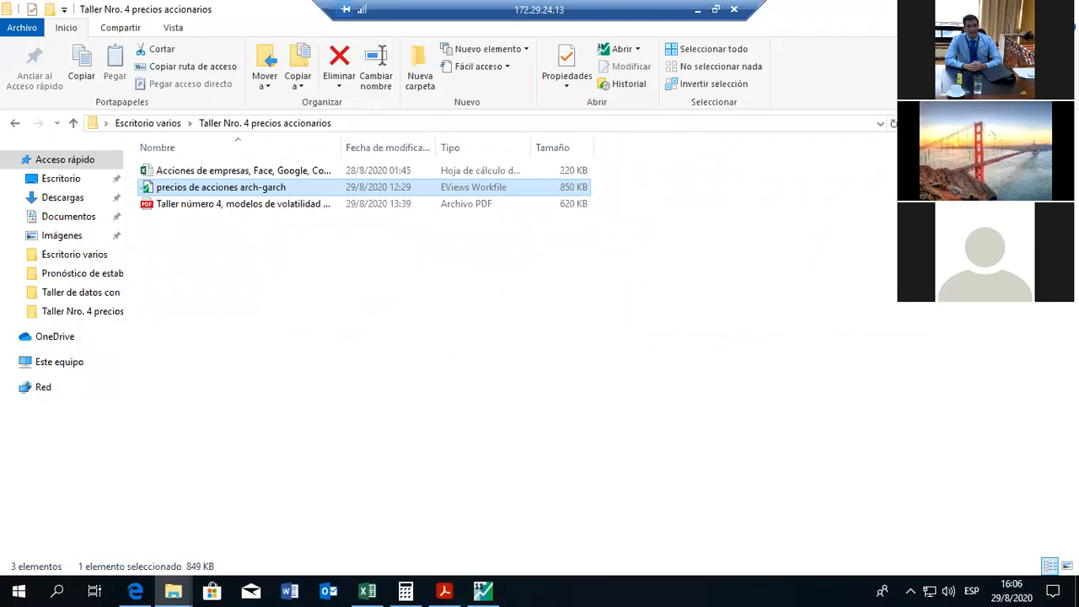
click(988, 9)
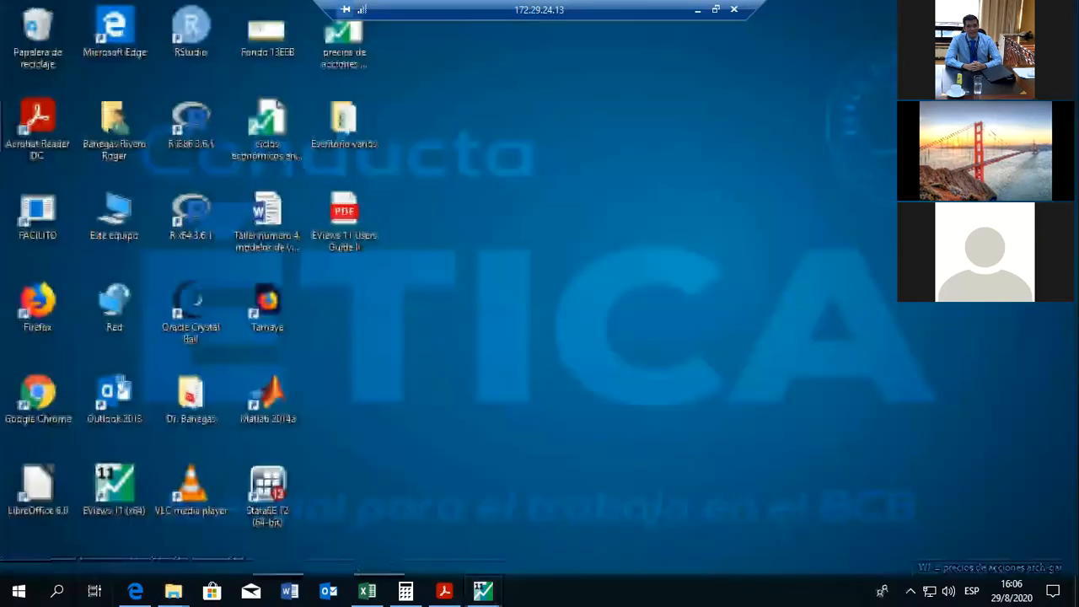
click(346, 216)
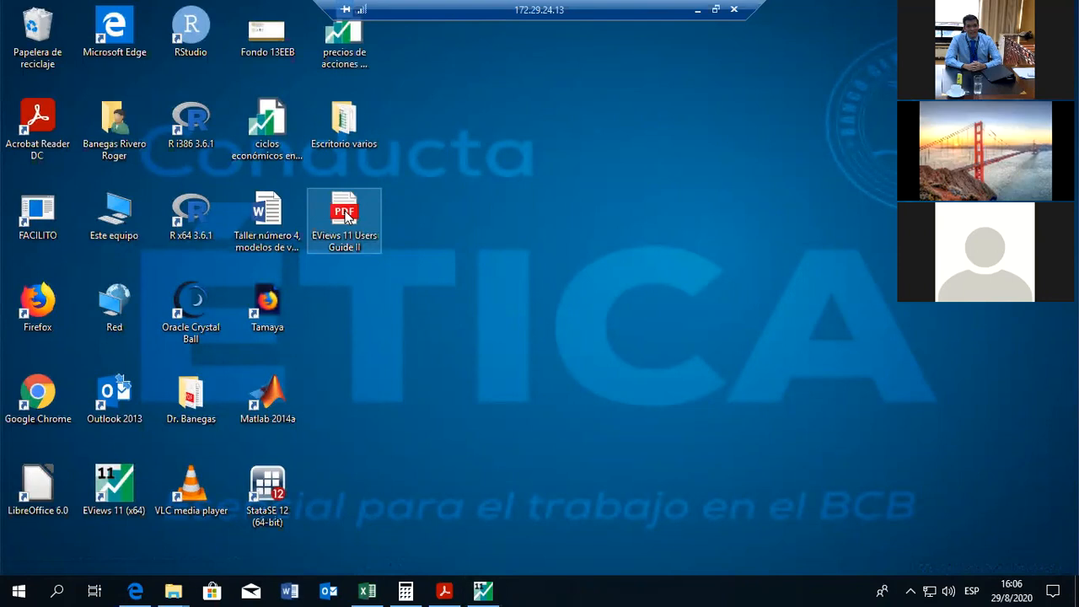
right_click(346, 215)
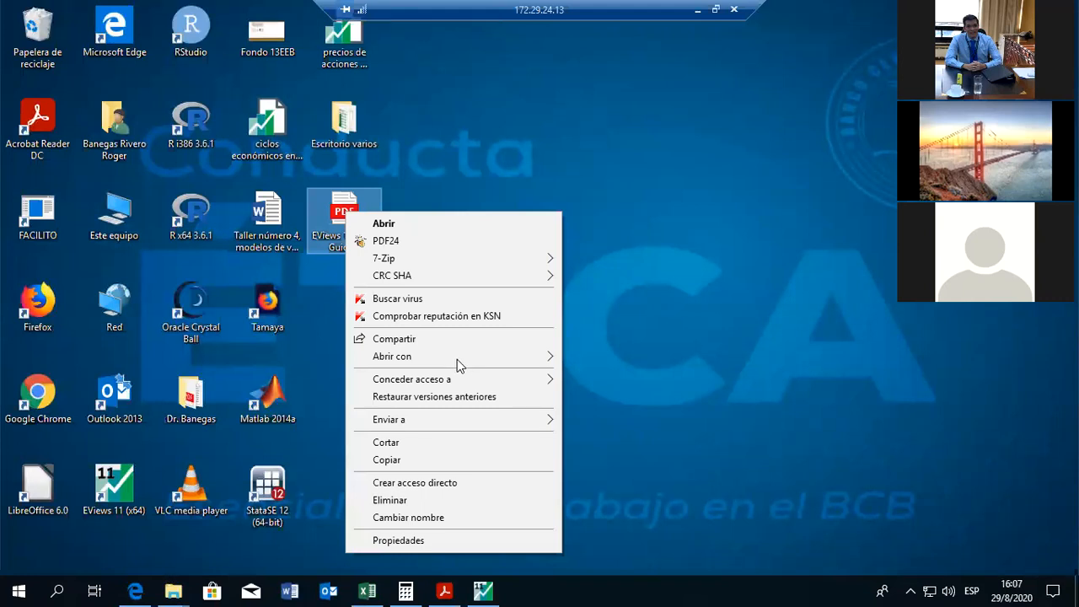
mouse_move(408, 359)
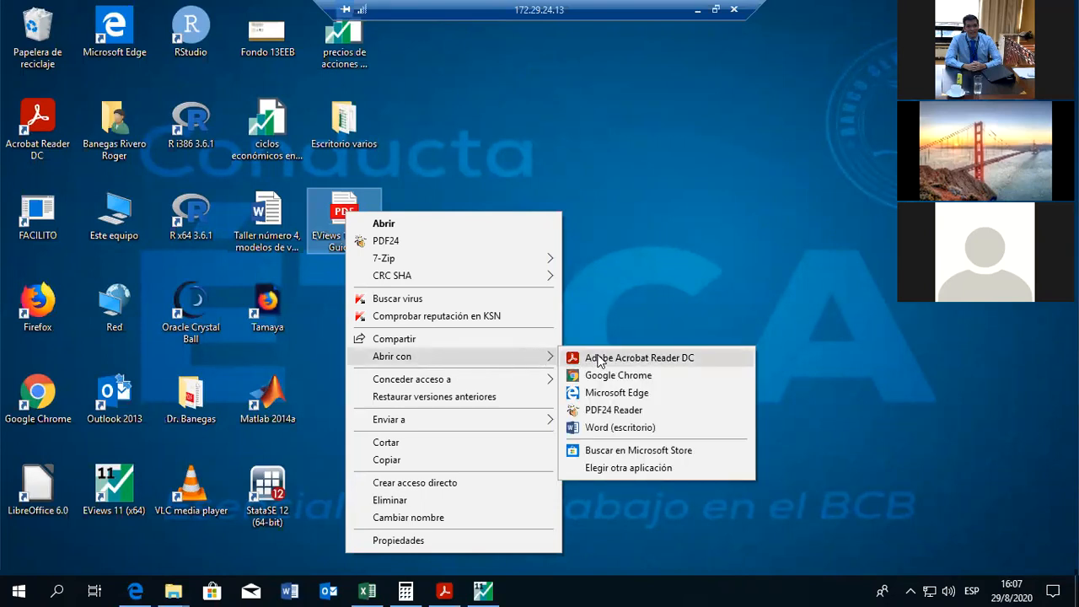
click(597, 355)
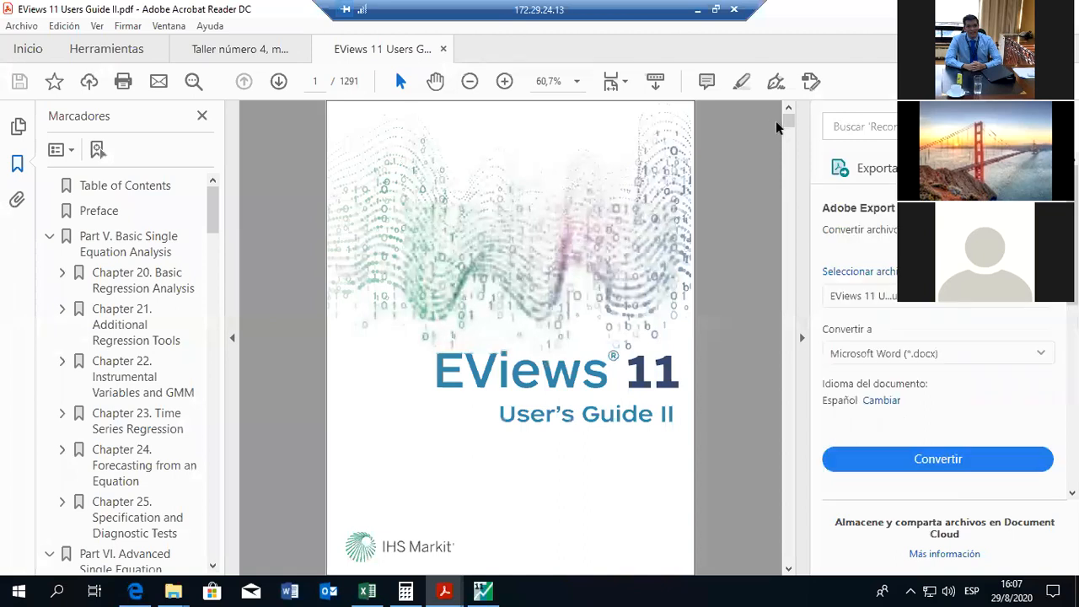
Go to the guide's closing index and find the Exponential GARCH (EGARCH) entry on PDF page 1263.
drag(807, 432, 789, 228)
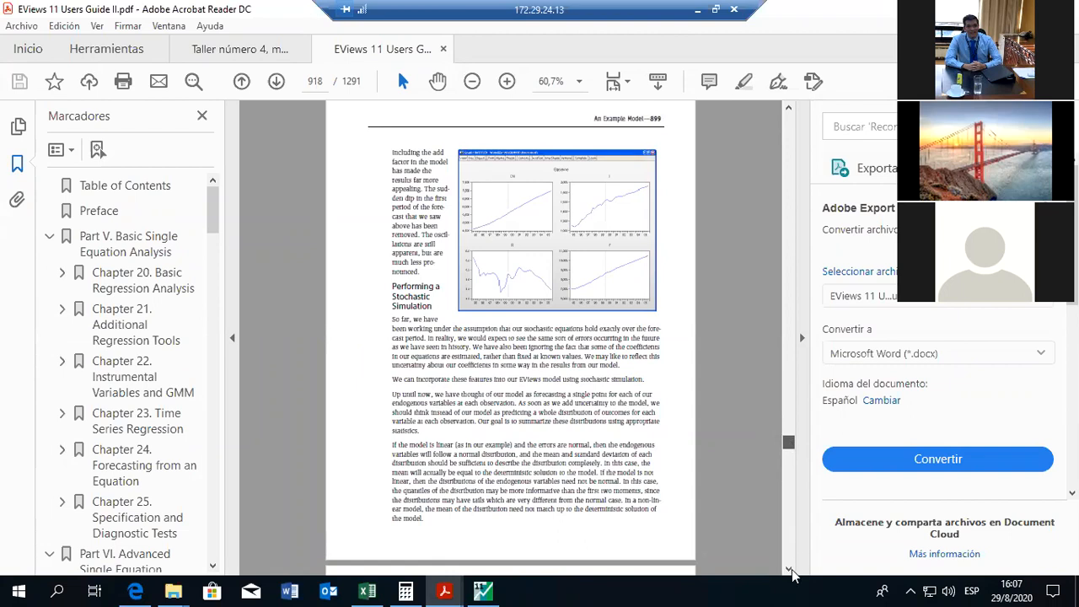
drag(792, 569, 788, 577)
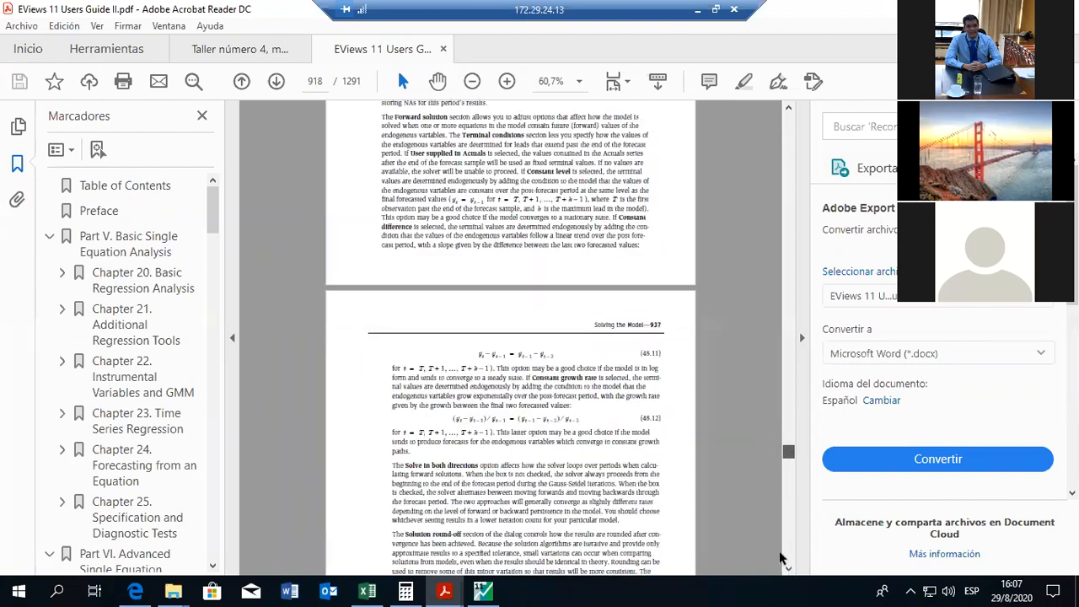
drag(785, 564, 786, 563)
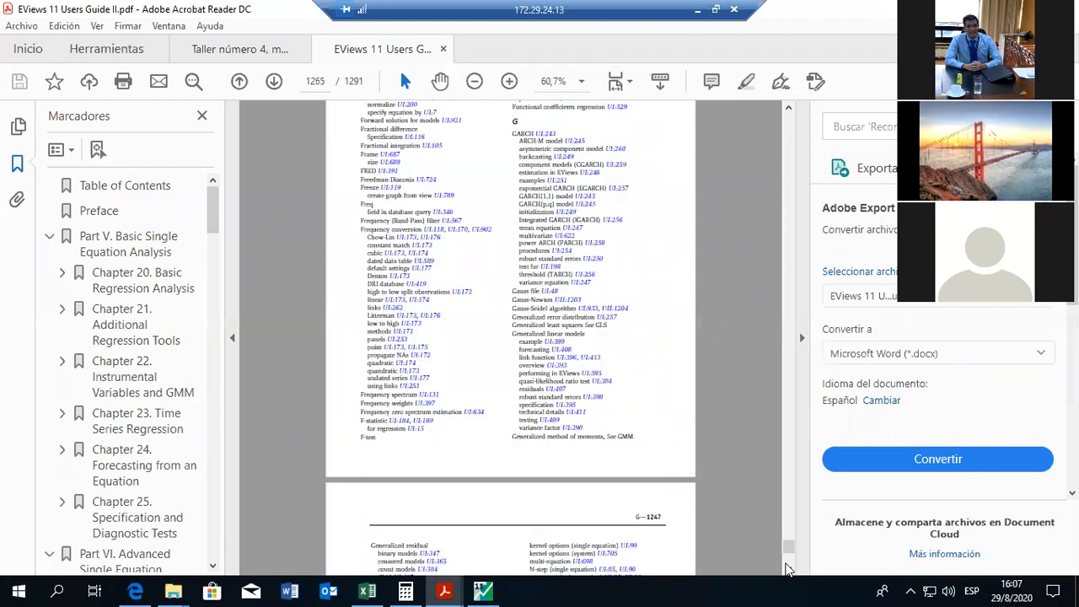
click(788, 112)
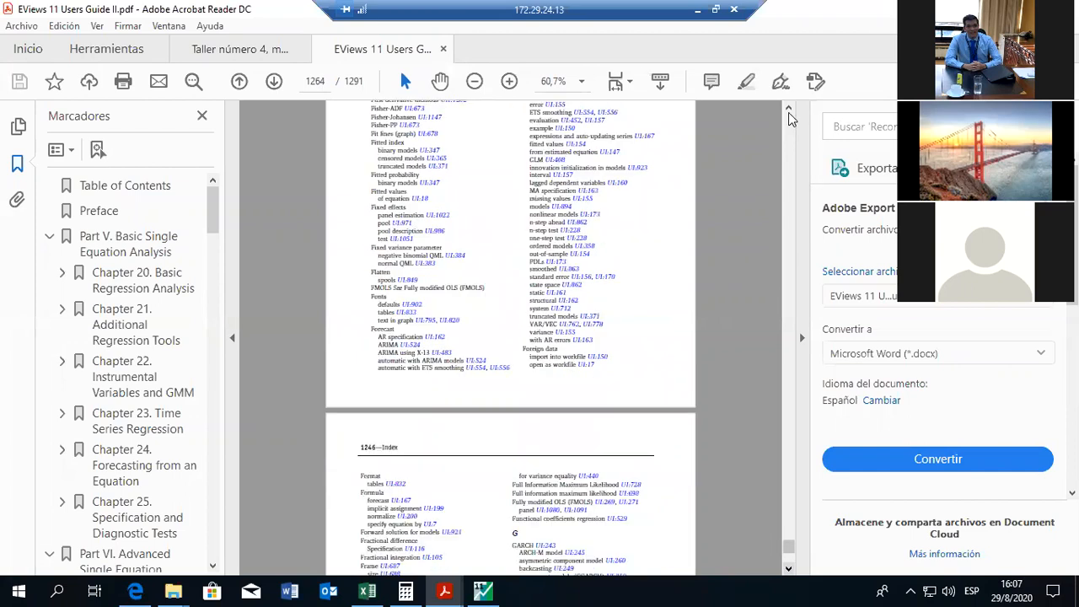
click(788, 112)
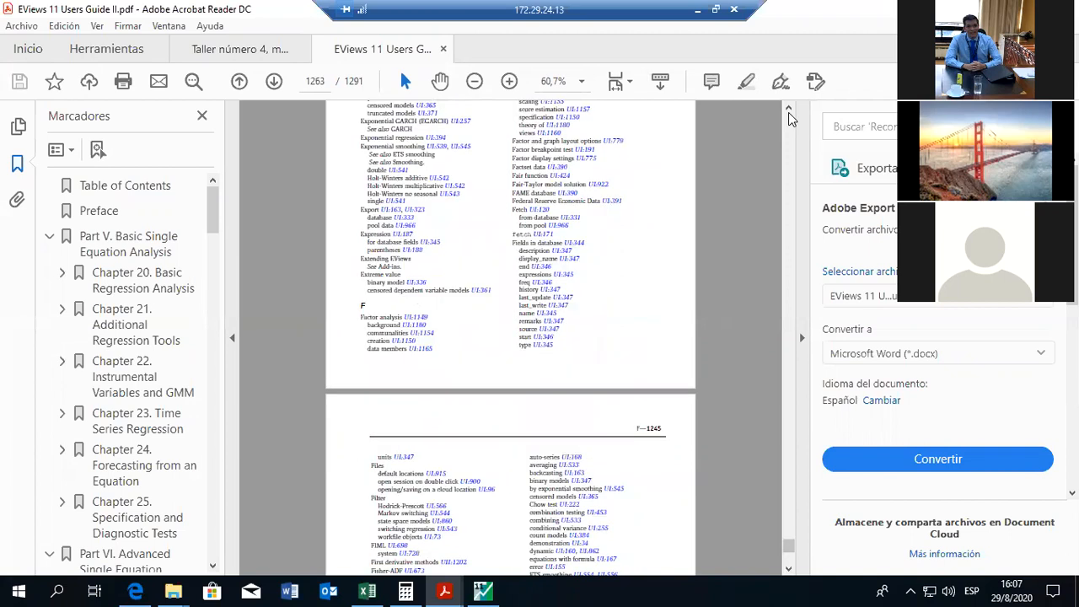
click(789, 112)
click(788, 112)
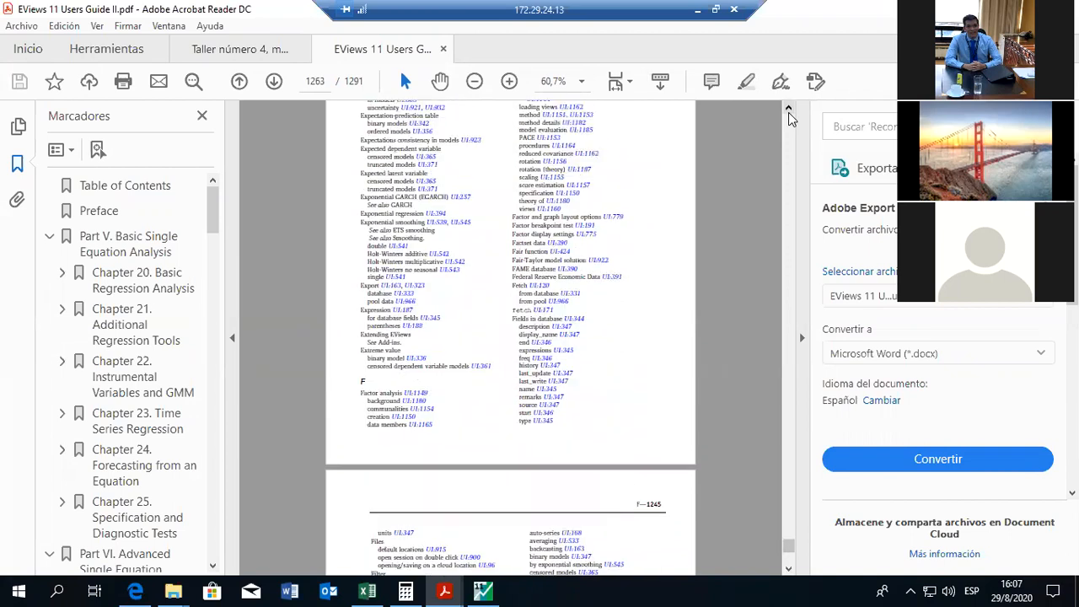
click(788, 112)
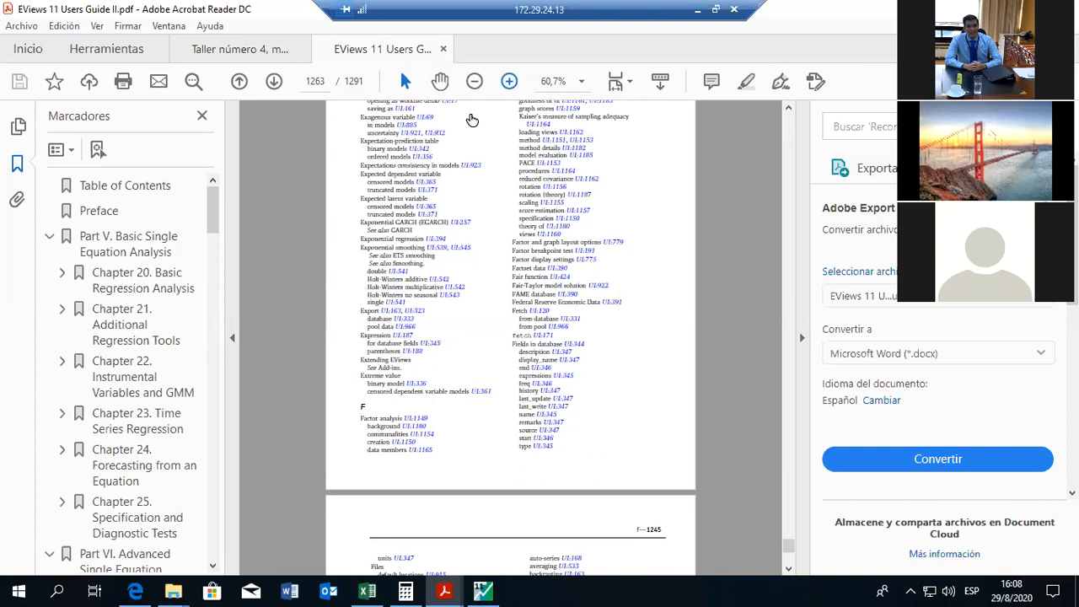
Enlarge the index page to 100% and follow the page reference of the Exponential GARCH (EGARCH) entry.
ctrl+scroll(472, 120, up, 1)
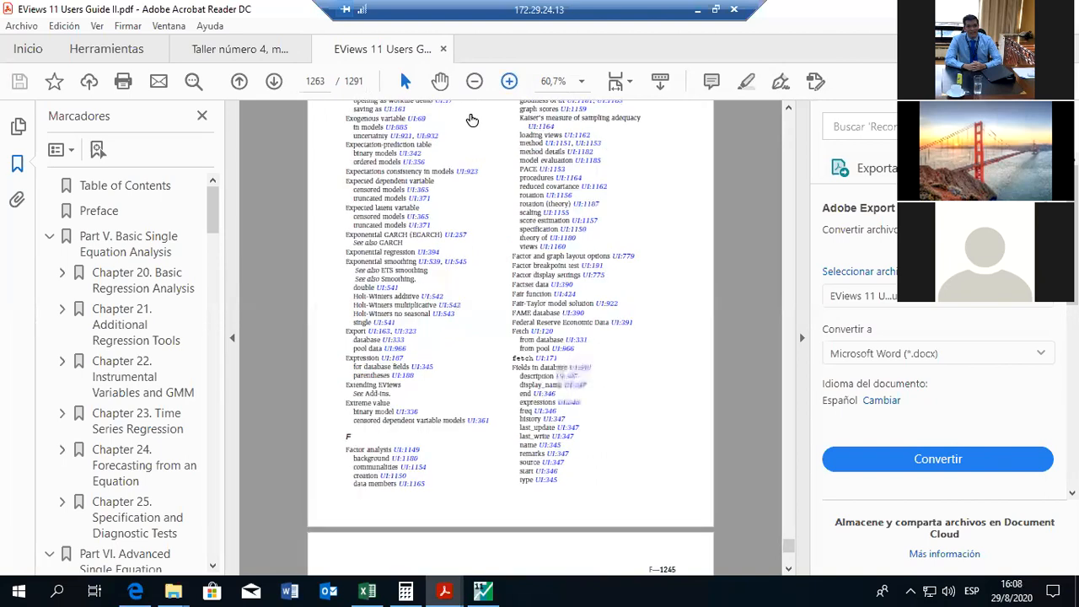
ctrl+scroll(472, 120, up, 4)
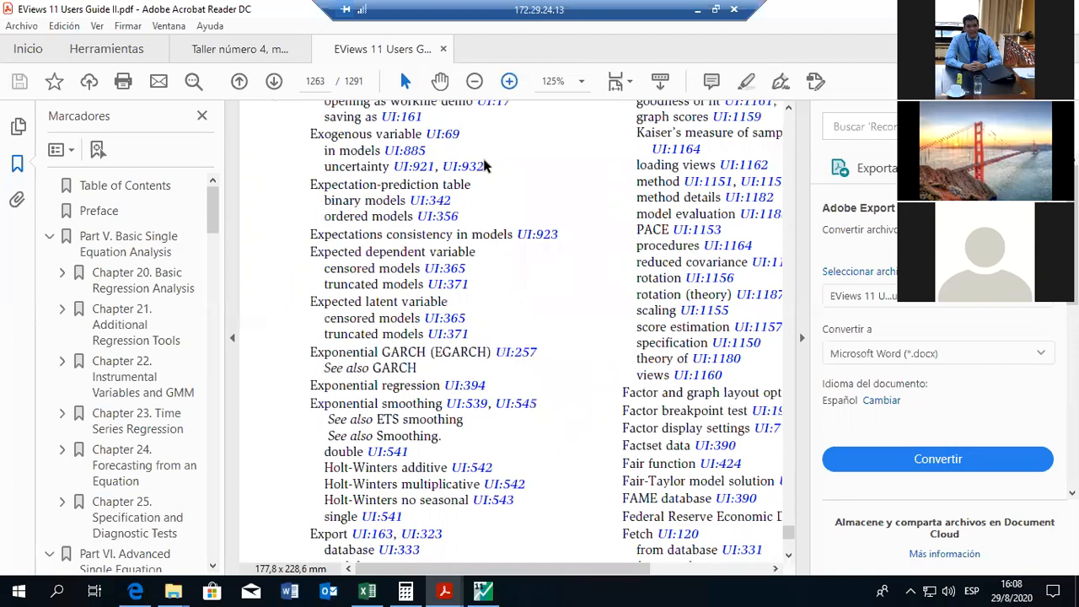
ctrl+scroll(484, 166, up, 5)
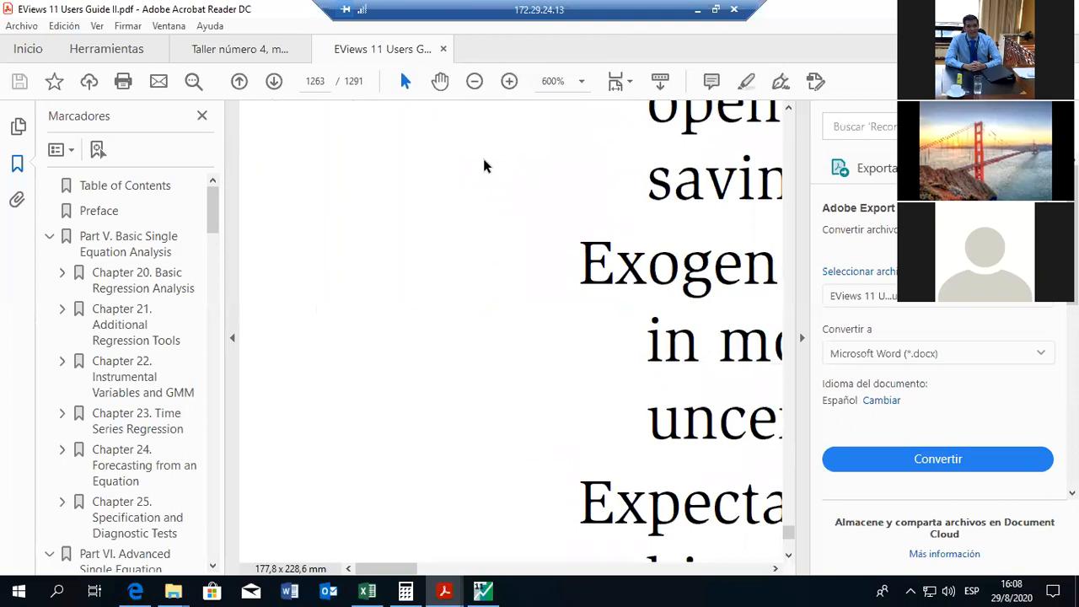
click(475, 82)
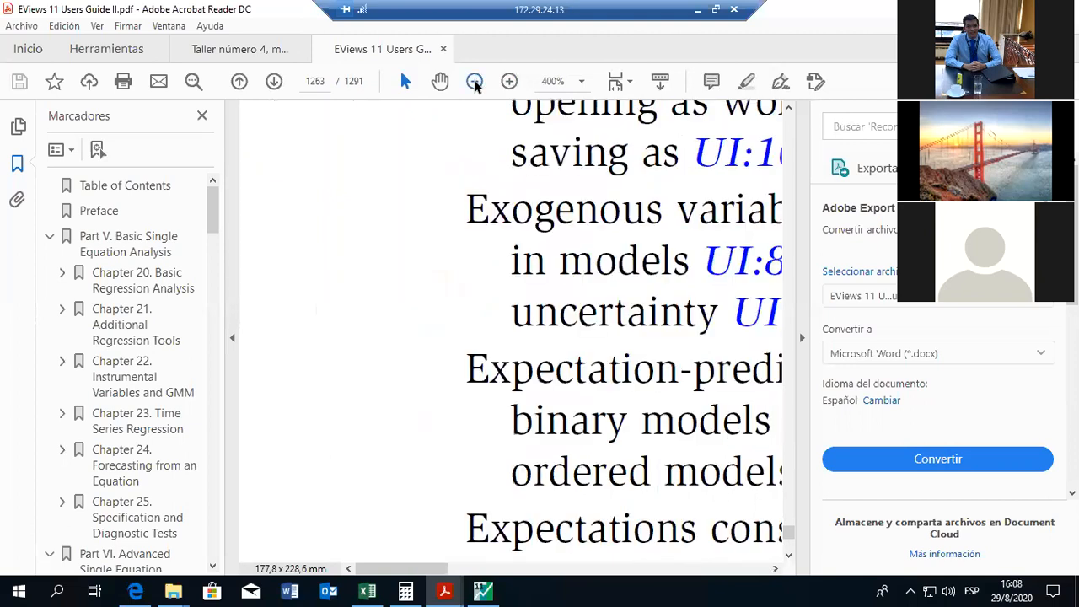
click(475, 81)
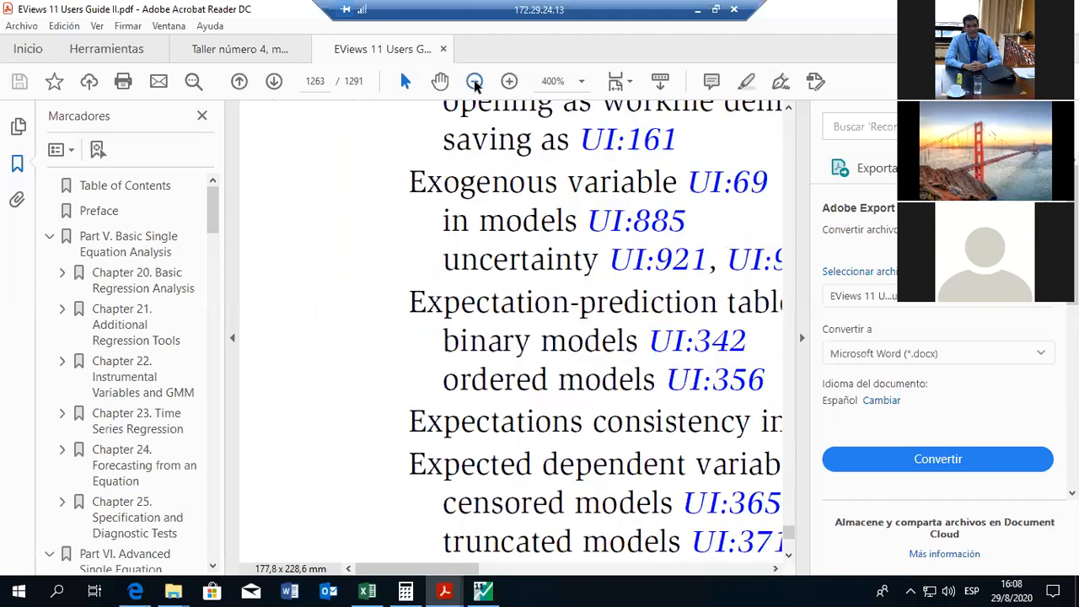
click(475, 82)
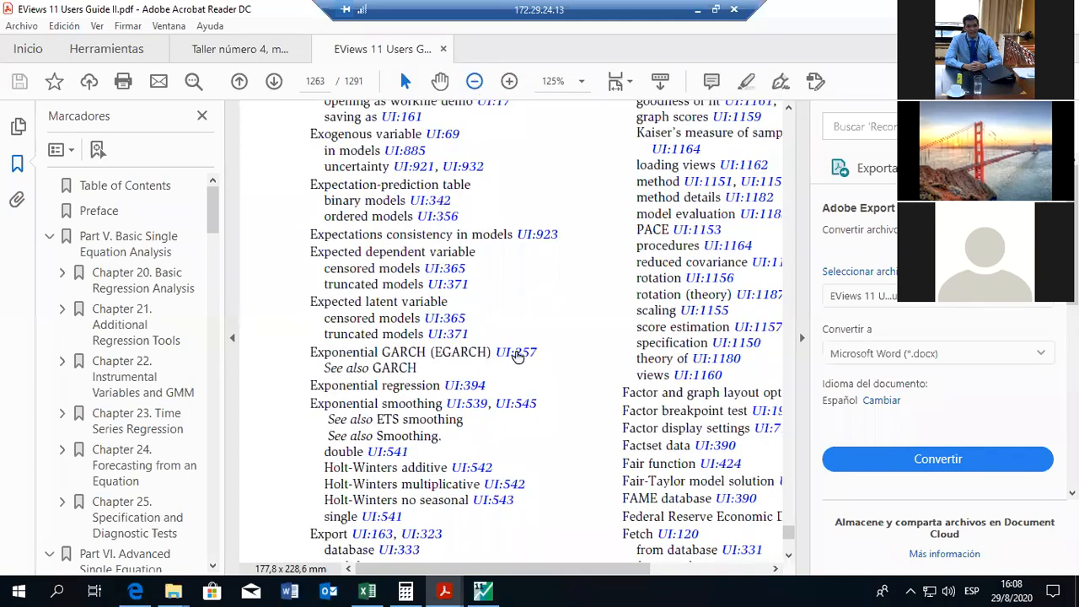
ctrl+scroll(457, 308, down, 1)
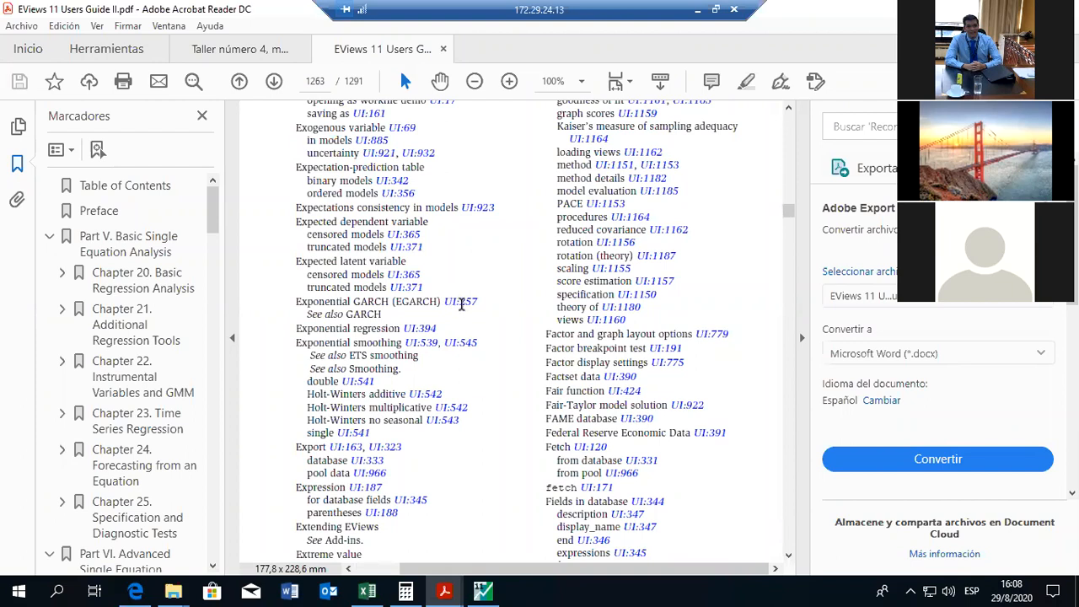
click(461, 303)
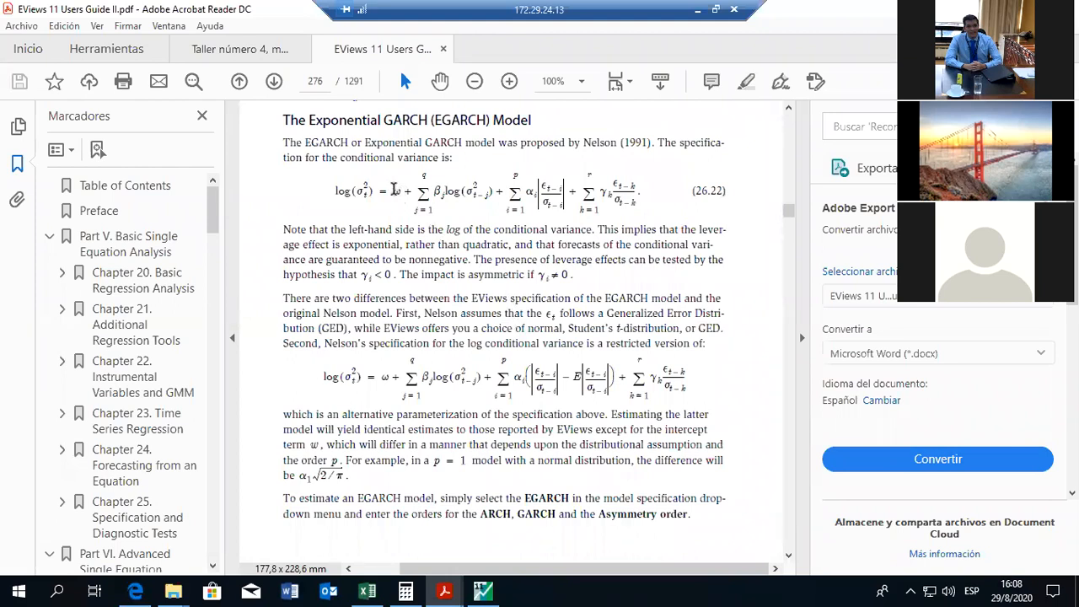
Examine the terms of the EGARCH conditional variance specification in equation 26.22.
drag(393, 190, 409, 214)
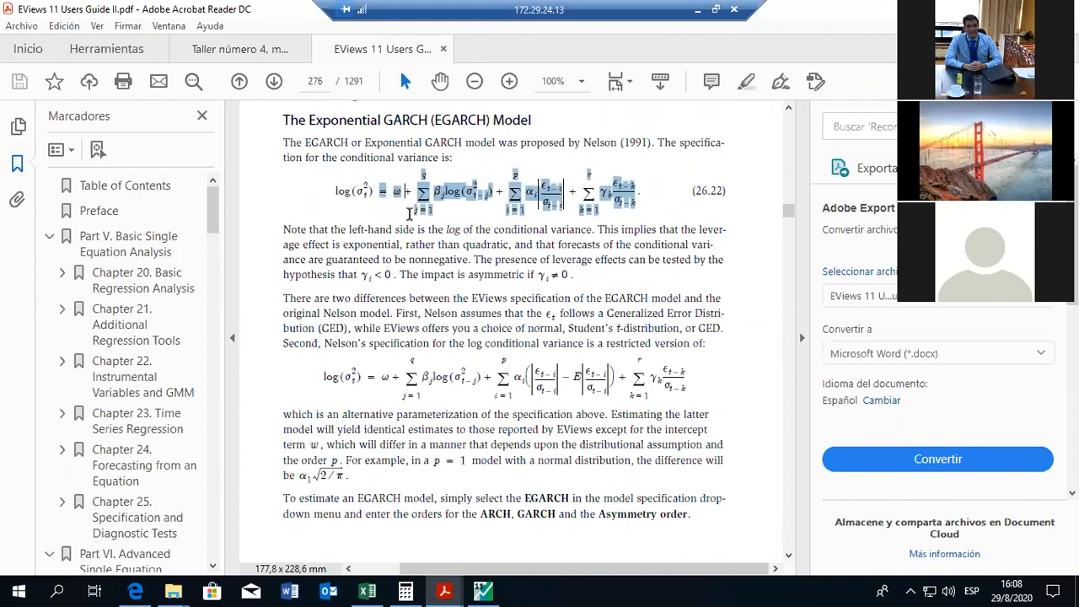
click(375, 212)
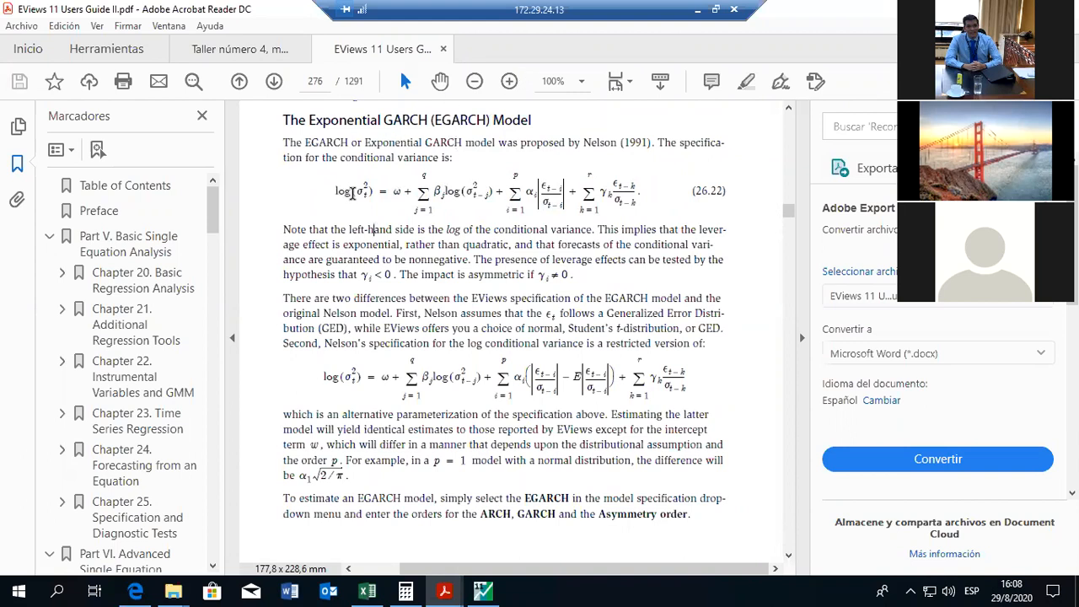
drag(353, 193, 335, 191)
drag(602, 192, 607, 193)
drag(603, 193, 604, 193)
Examine the passage on testing leverage effects and asymmetric impact, and relate it to the gamma term of equation 26.22.
drag(627, 262, 553, 258)
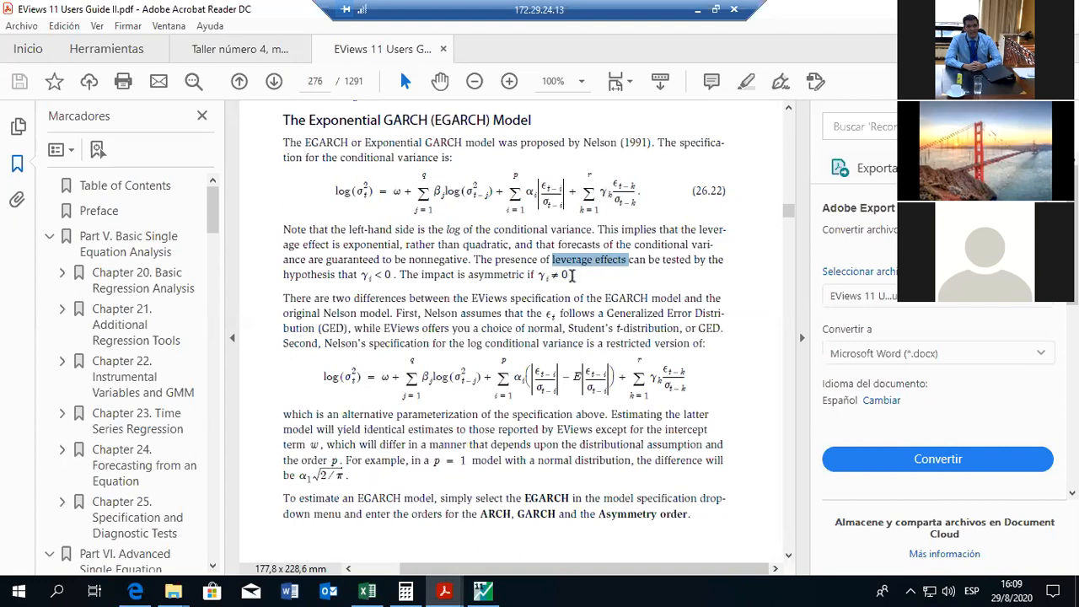
drag(572, 275, 422, 274)
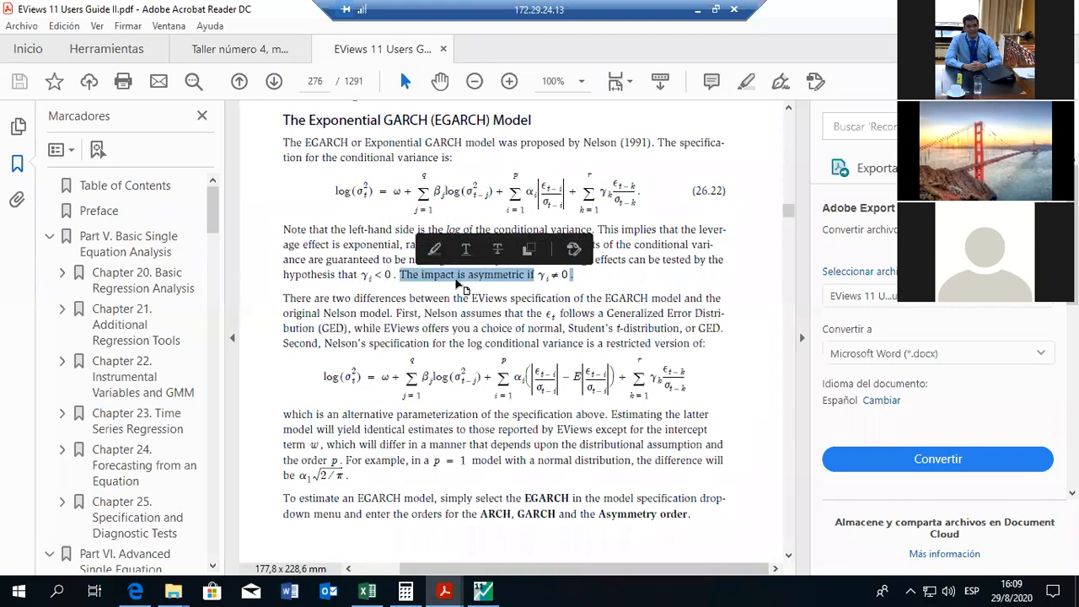
click(536, 295)
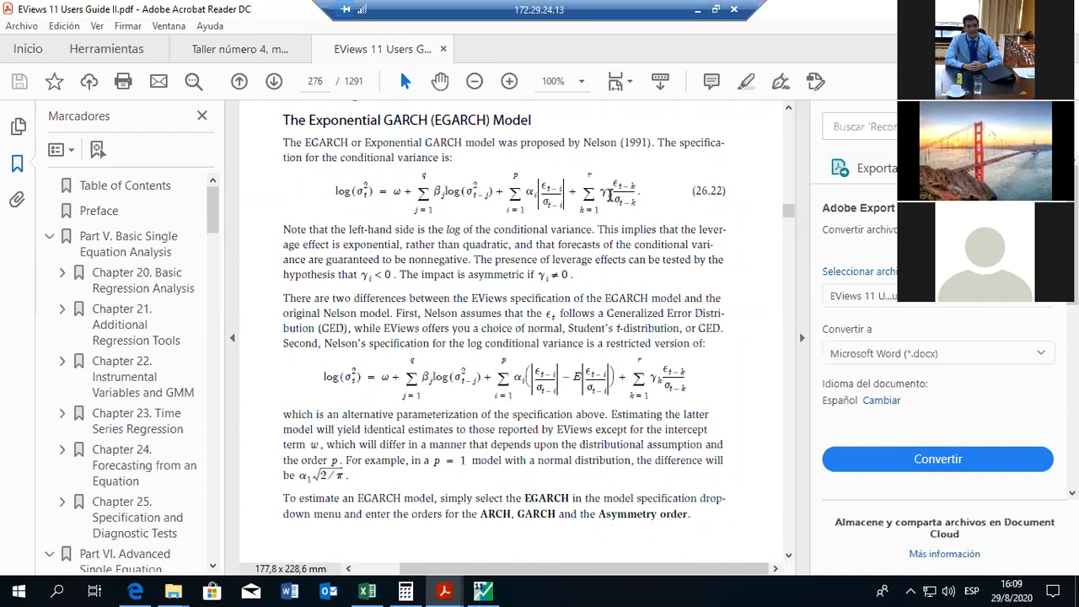
double_click(610, 196)
click(609, 194)
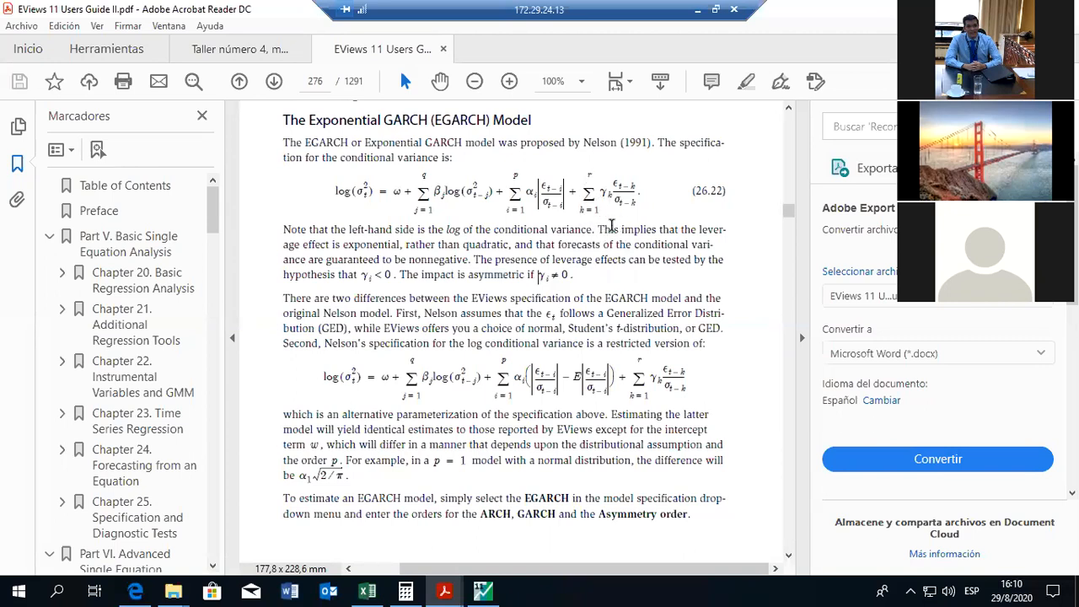
Switch to EViews, maximize the workfile, open the mod2_egarch equation and bring up its estimation settings.
click(483, 590)
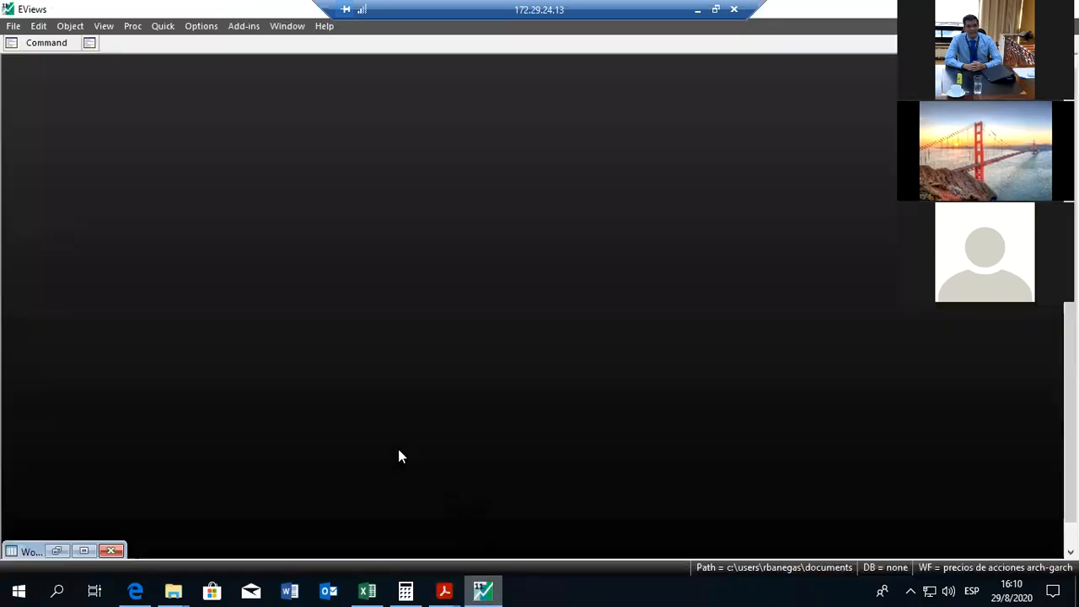
click(83, 550)
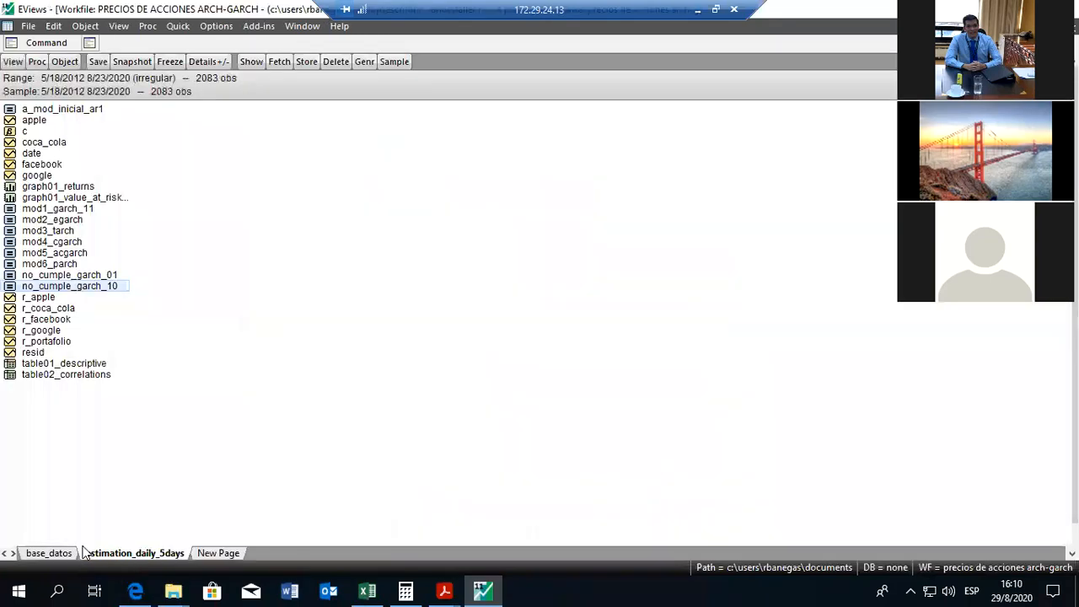
double_click(66, 221)
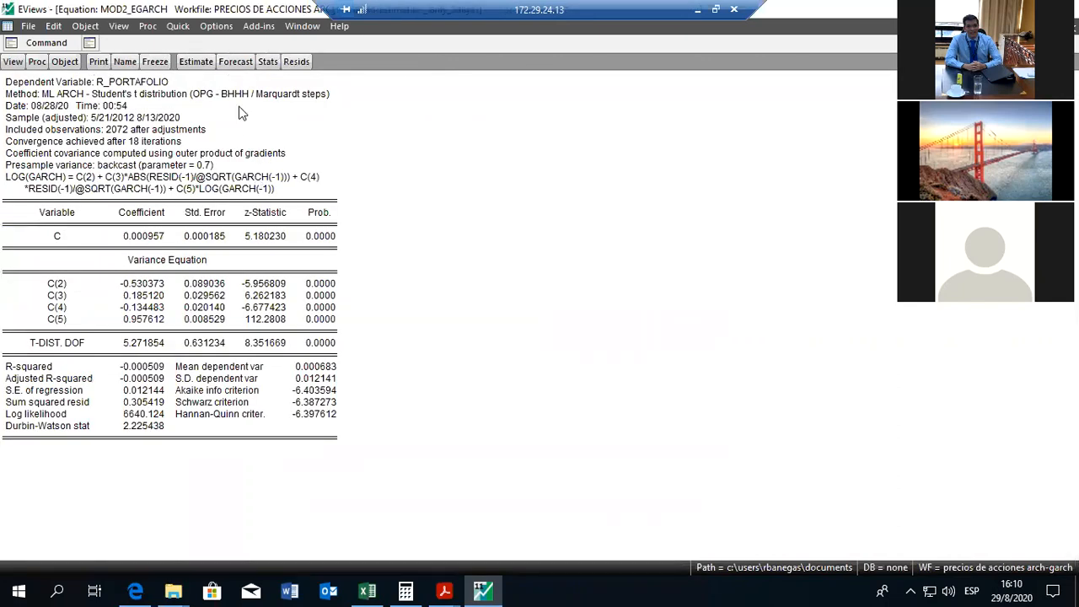
click(195, 61)
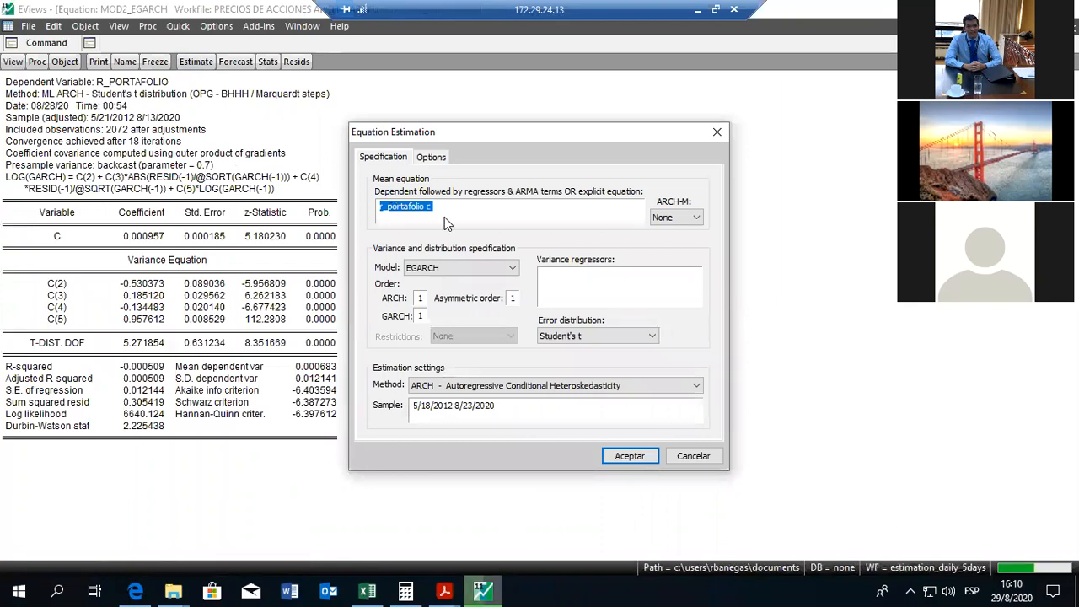
Review the mean equation specification, with r_portafolio as the dependent variable followed by the constant c.
click(443, 212)
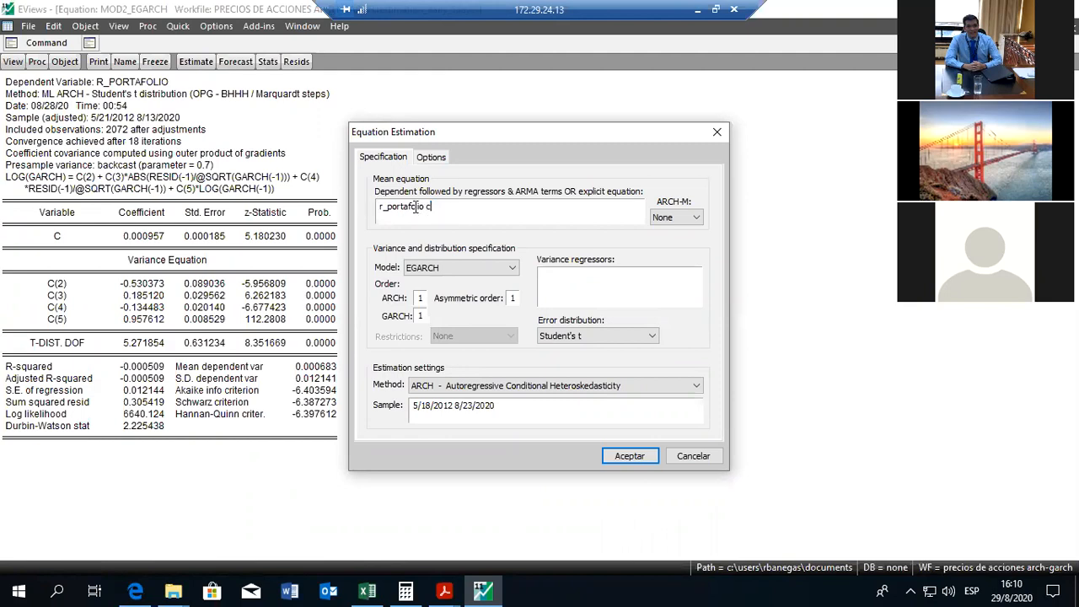
shift+click(378, 207)
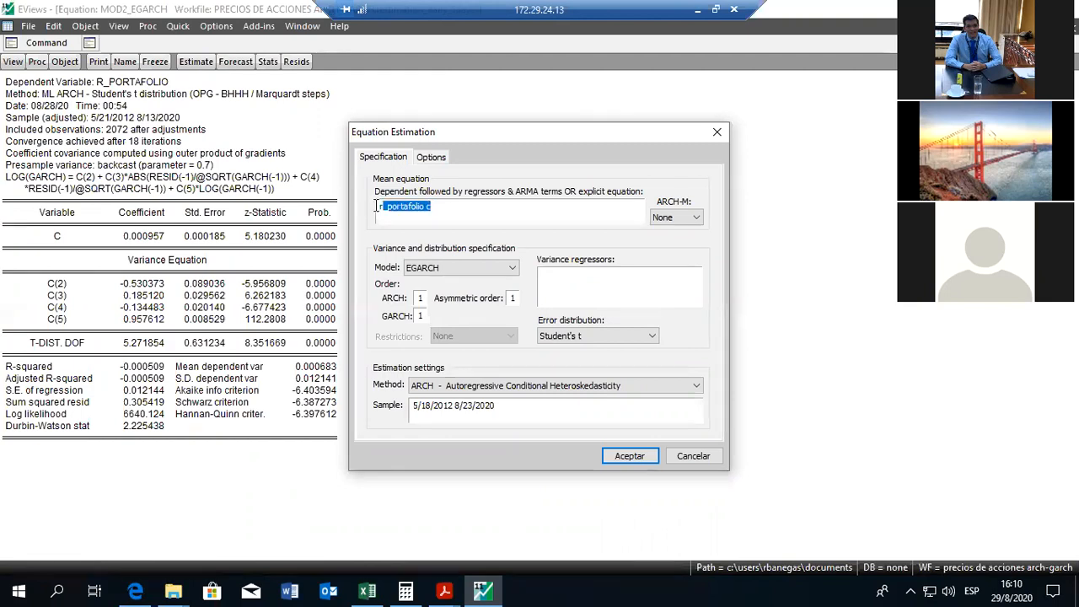
drag(398, 206, 427, 207)
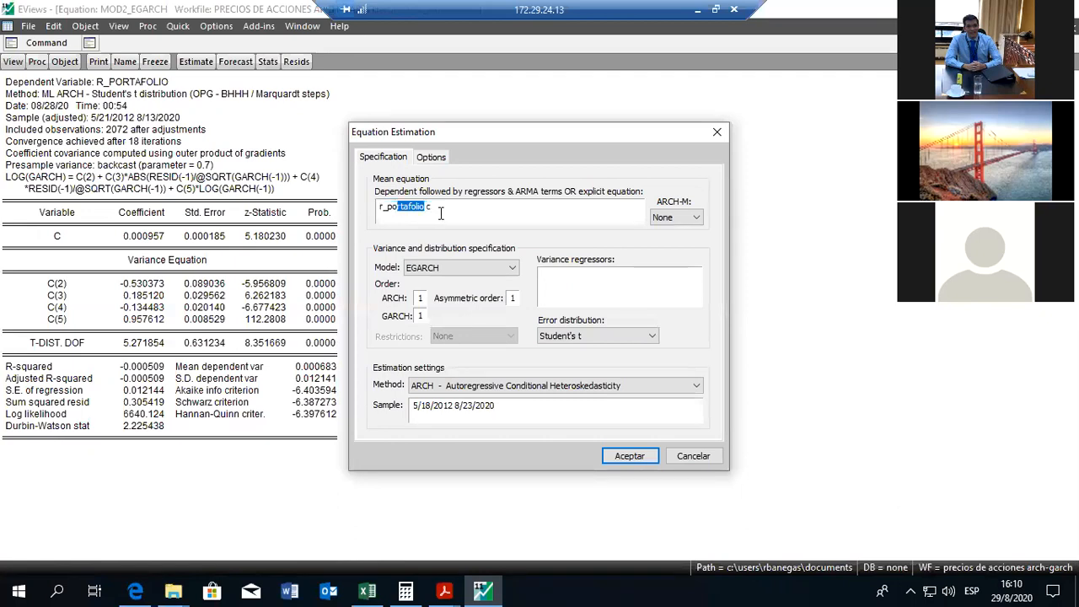
click(436, 206)
Switch the variance model to GARCH/TARCH to compare its order settings, and return the model to EGARCH.
click(504, 268)
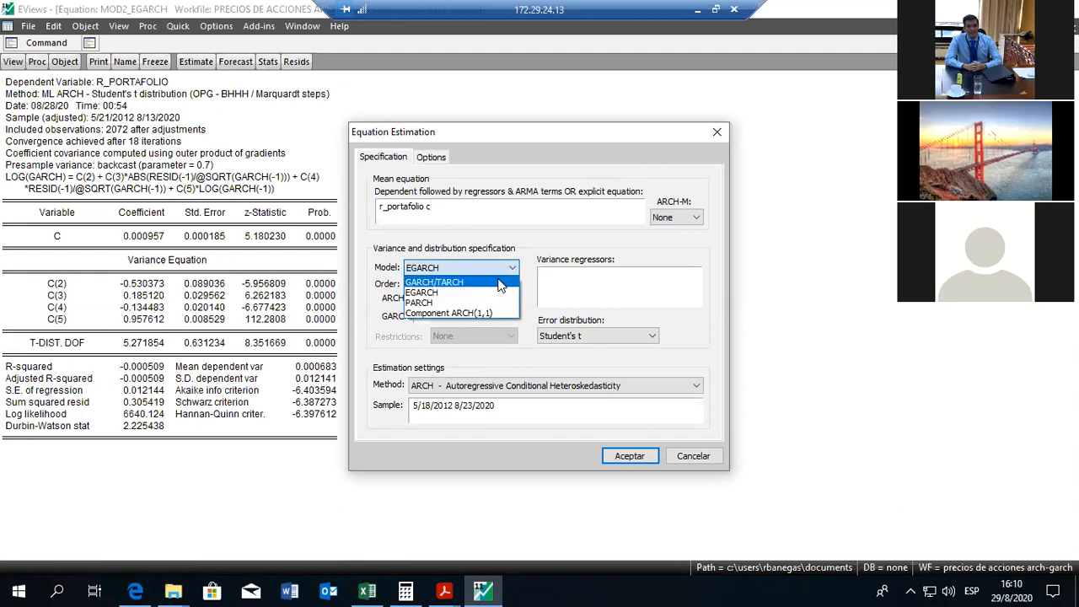
click(500, 283)
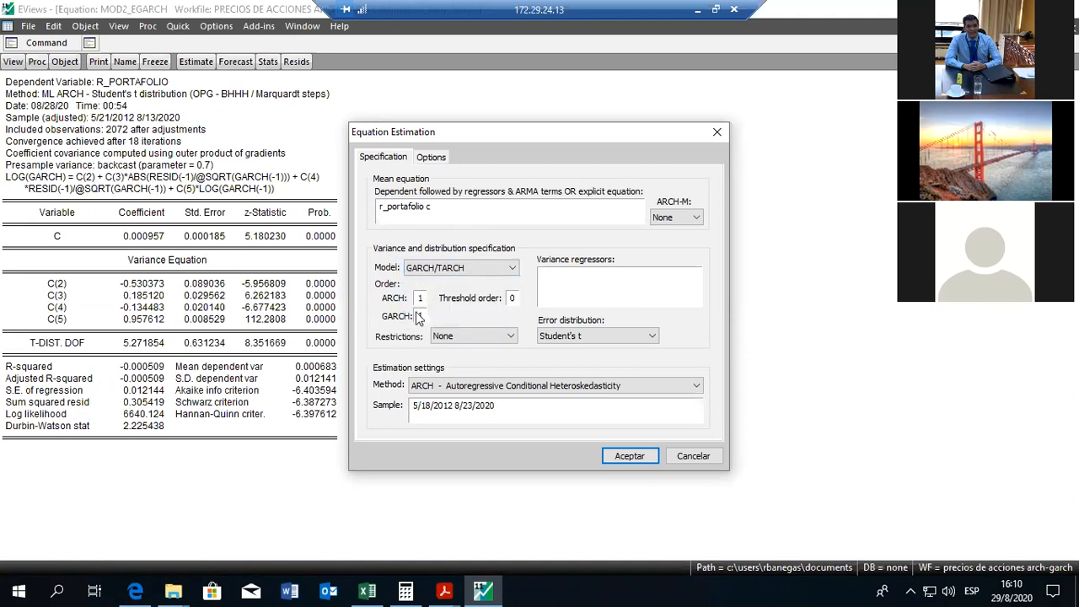
click(472, 274)
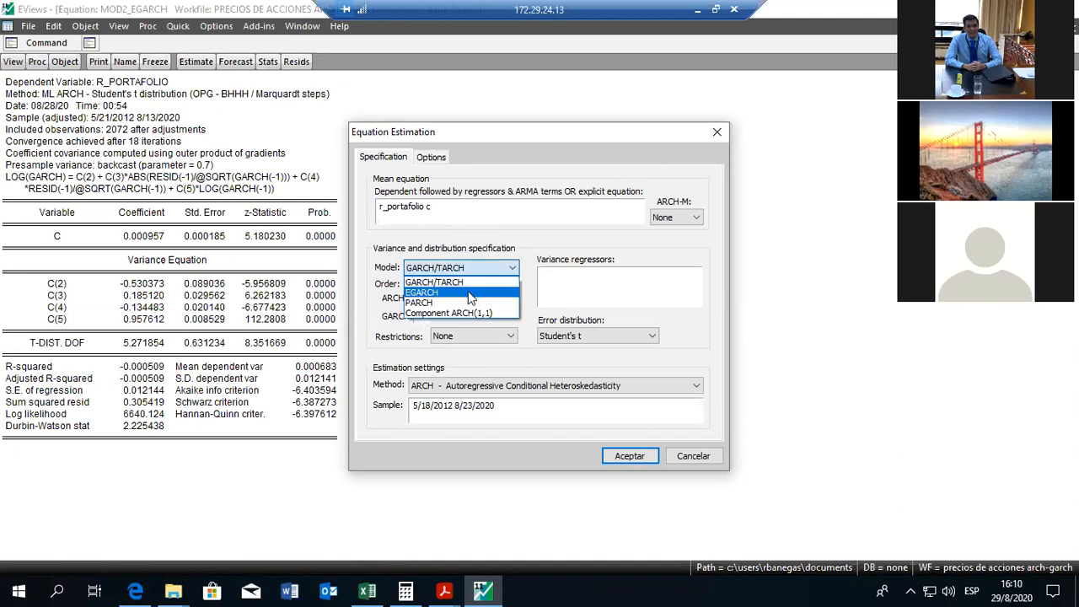
click(471, 295)
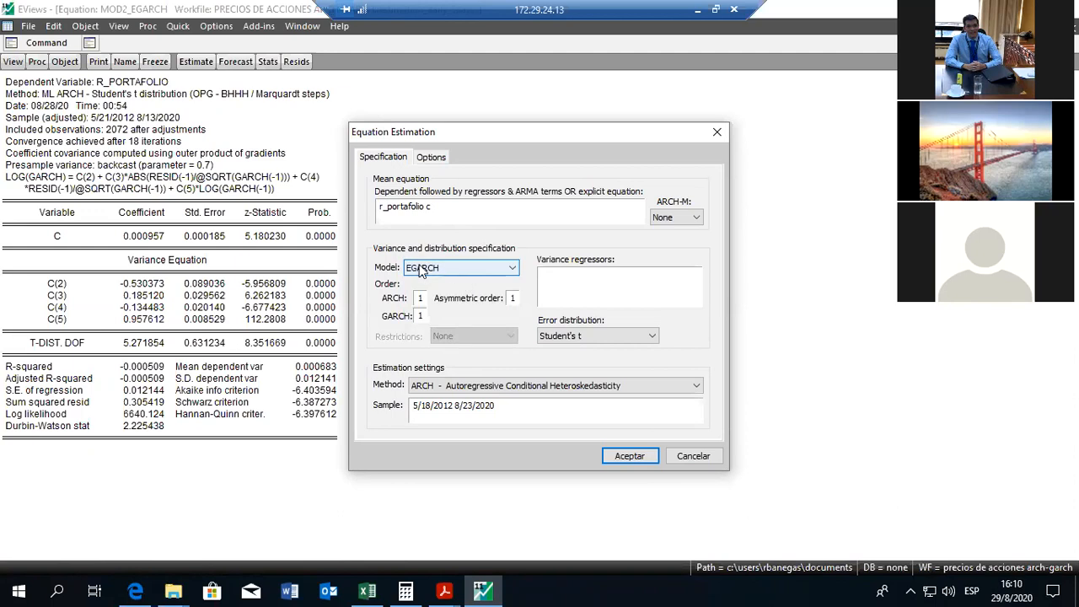
Set the asymmetric order to 1 and estimate the EGARCH equation with ARCH and GARCH orders of 1 and Student's t errors.
click(424, 297)
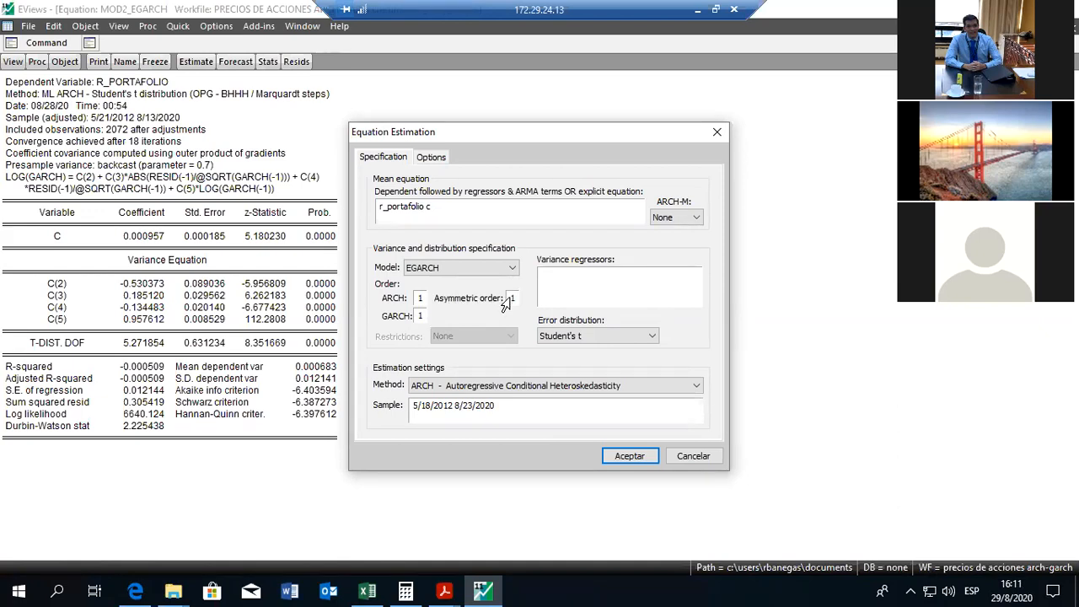
click(511, 298)
text(1)
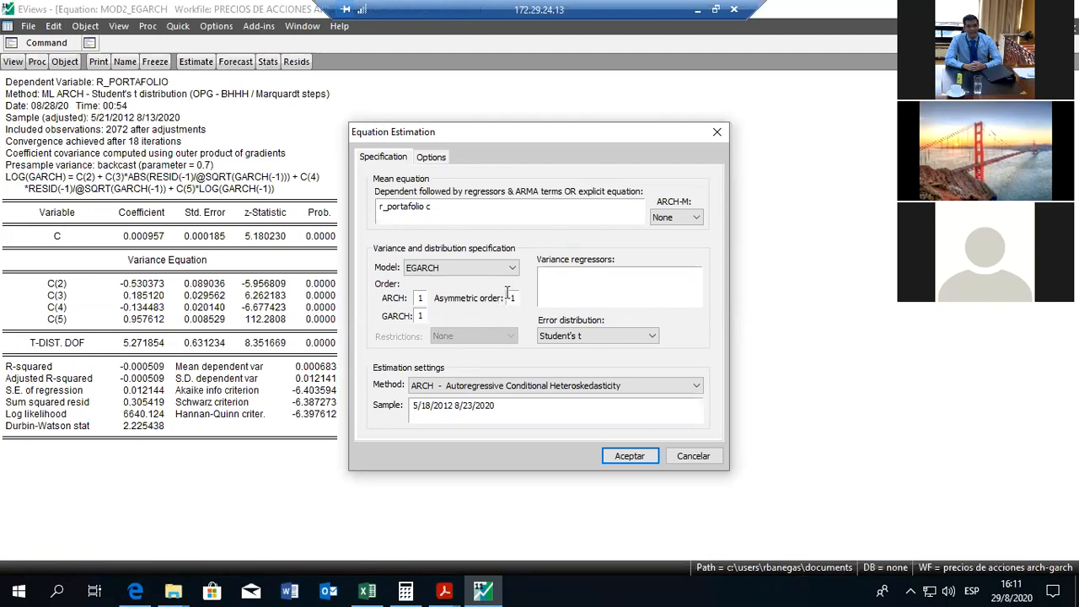
click(628, 456)
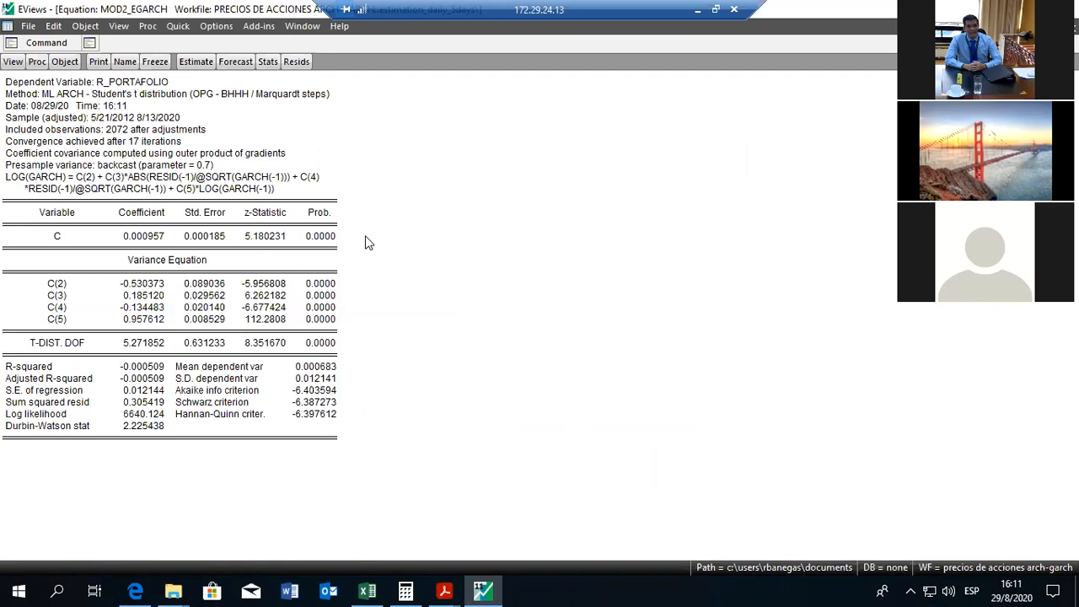
Examine the probabilities of the variance equation coefficients, and the sign and significance of the asymmetry coefficient C(4).
drag(322, 285, 327, 324)
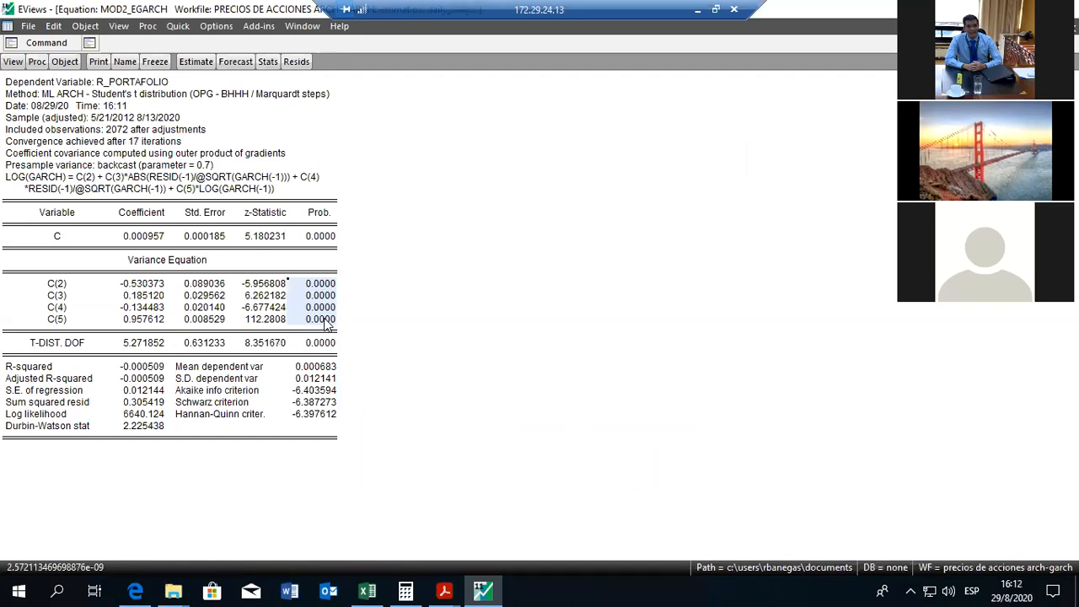
click(324, 321)
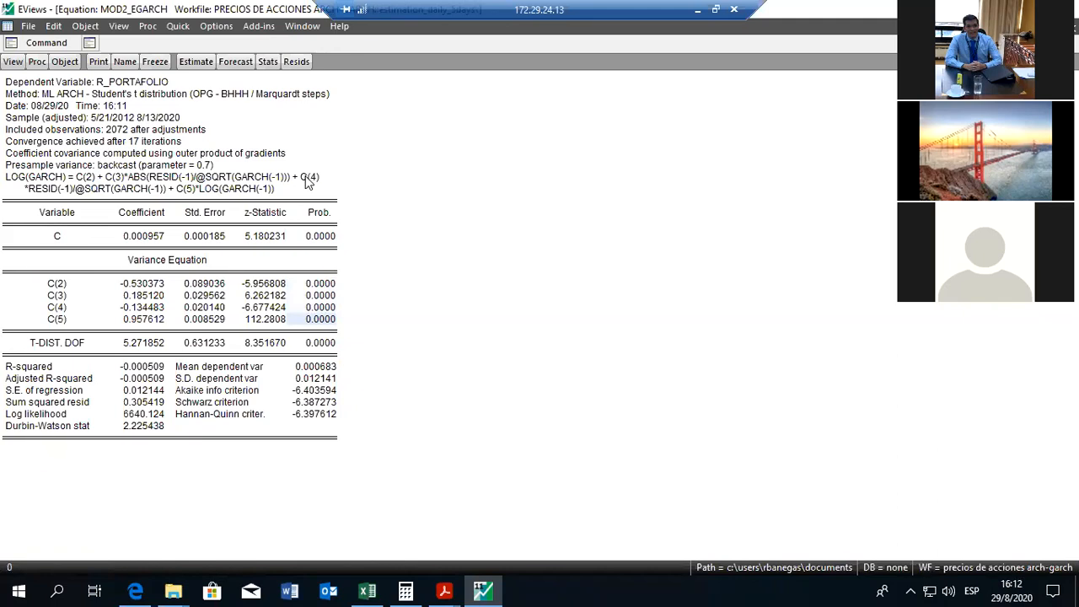
click(154, 308)
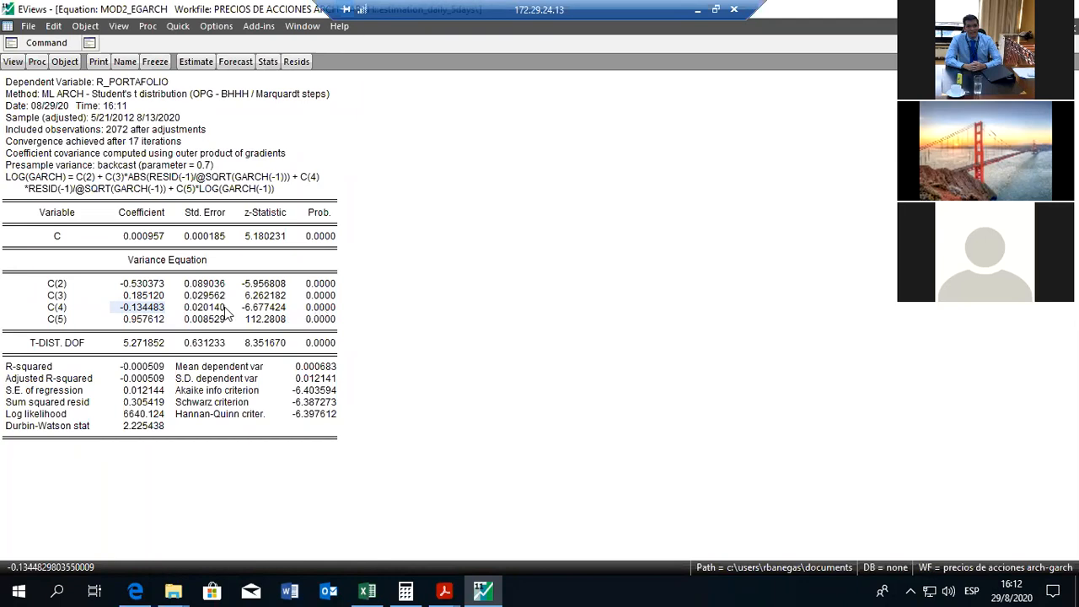
click(333, 311)
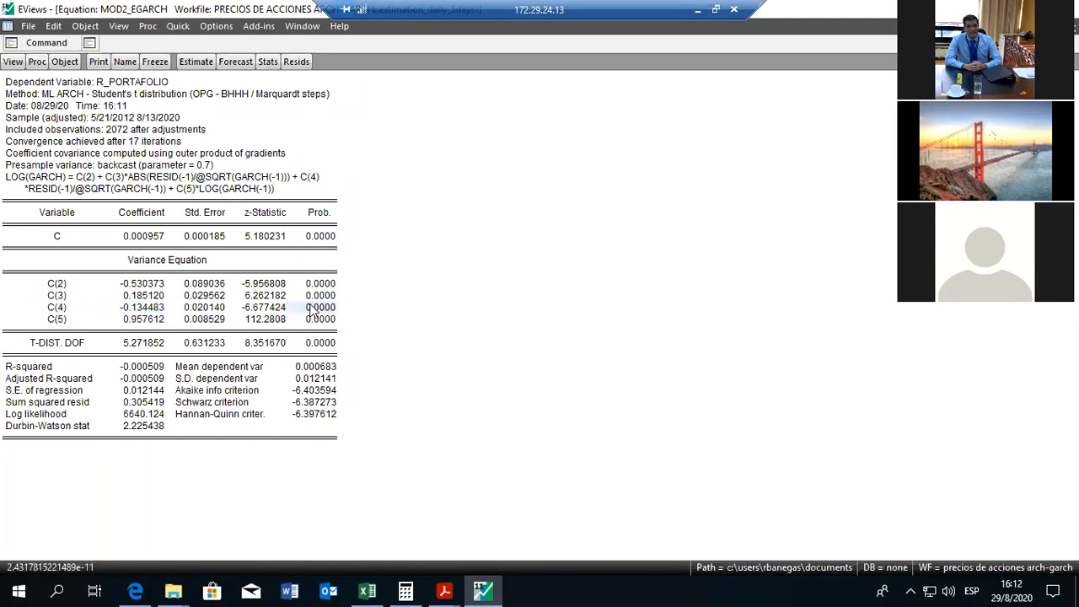
drag(314, 310, 318, 315)
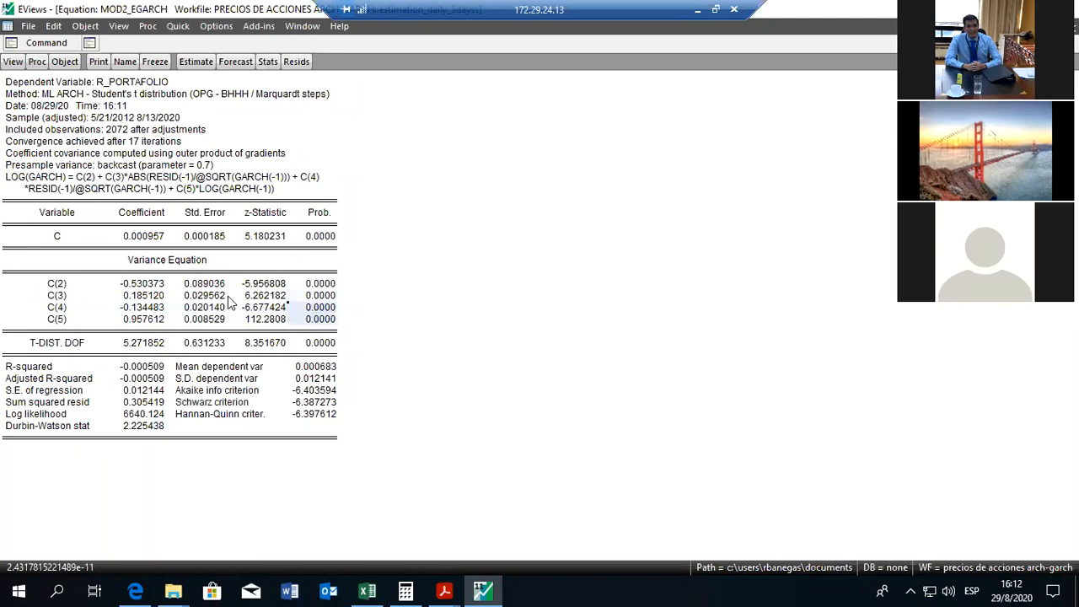
Generate the Q-statistics correlogram of the standardized residuals with 36 lags and examine its probability column.
click(12, 62)
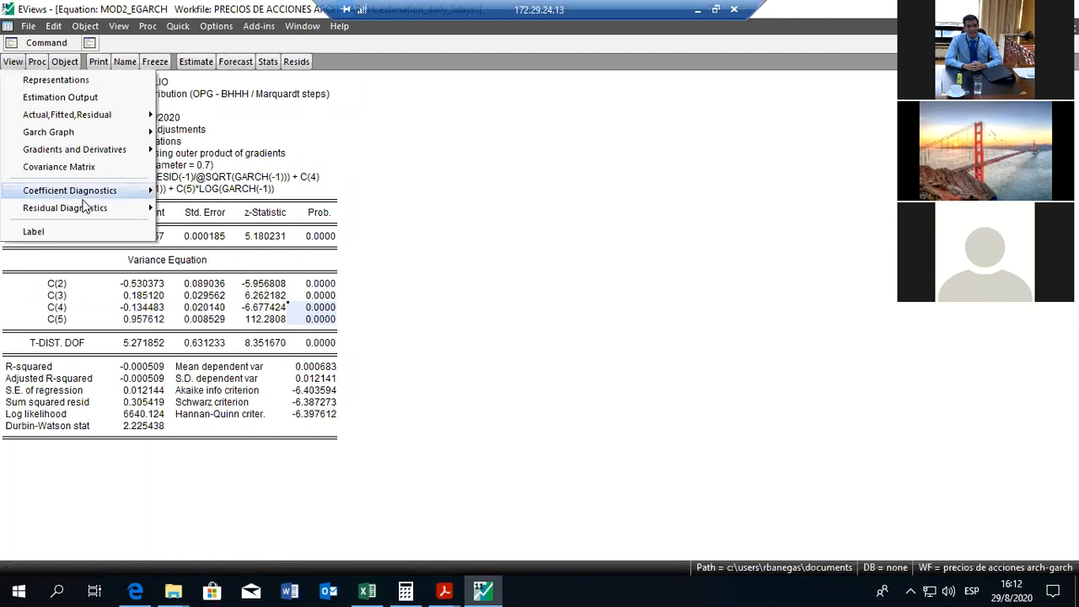
mouse_move(84, 211)
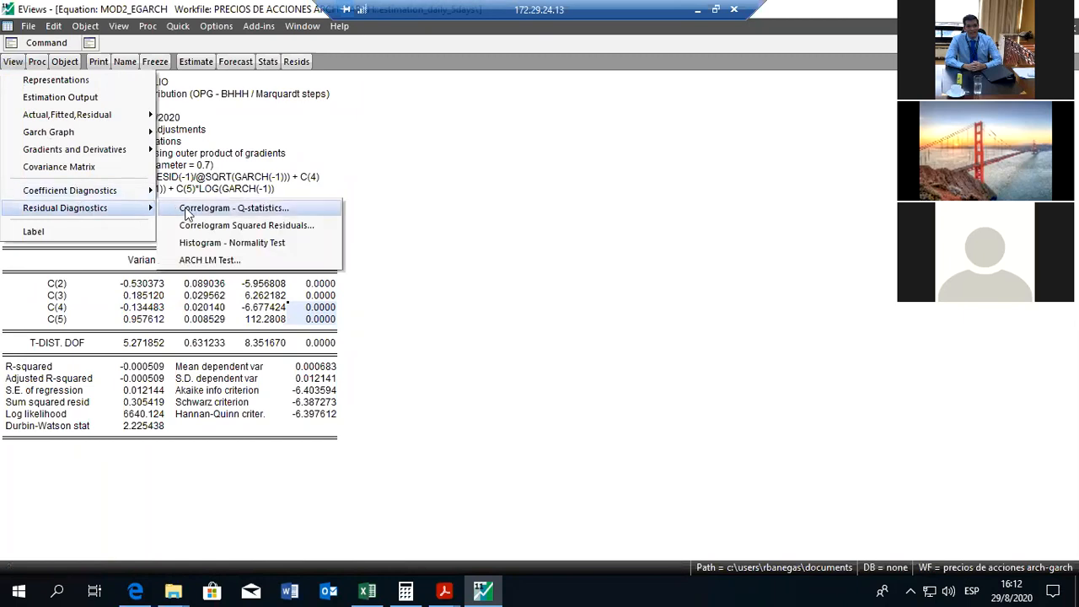
click(191, 211)
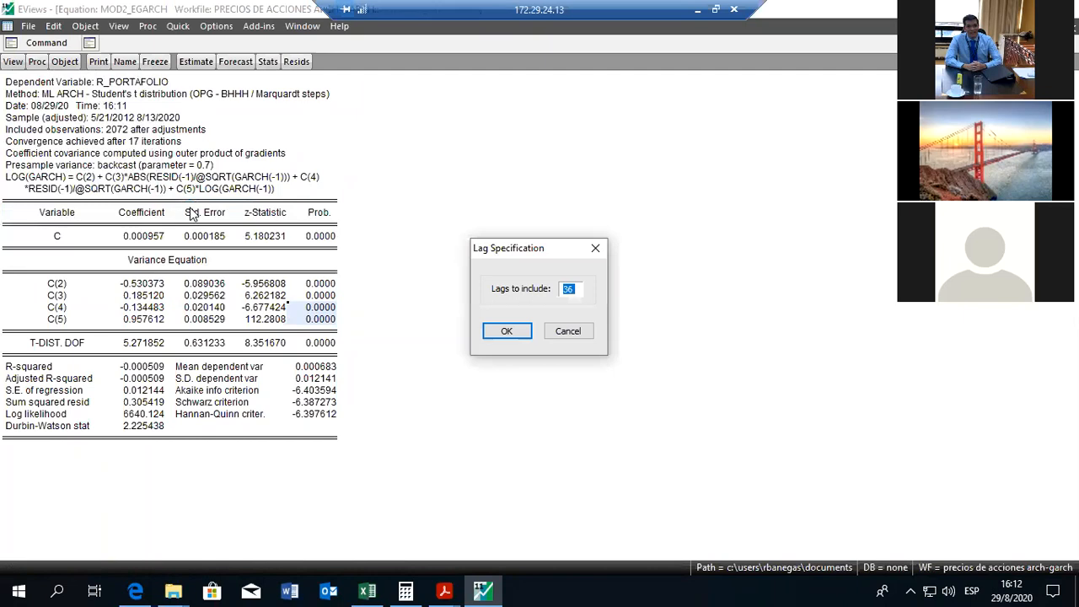
click(506, 330)
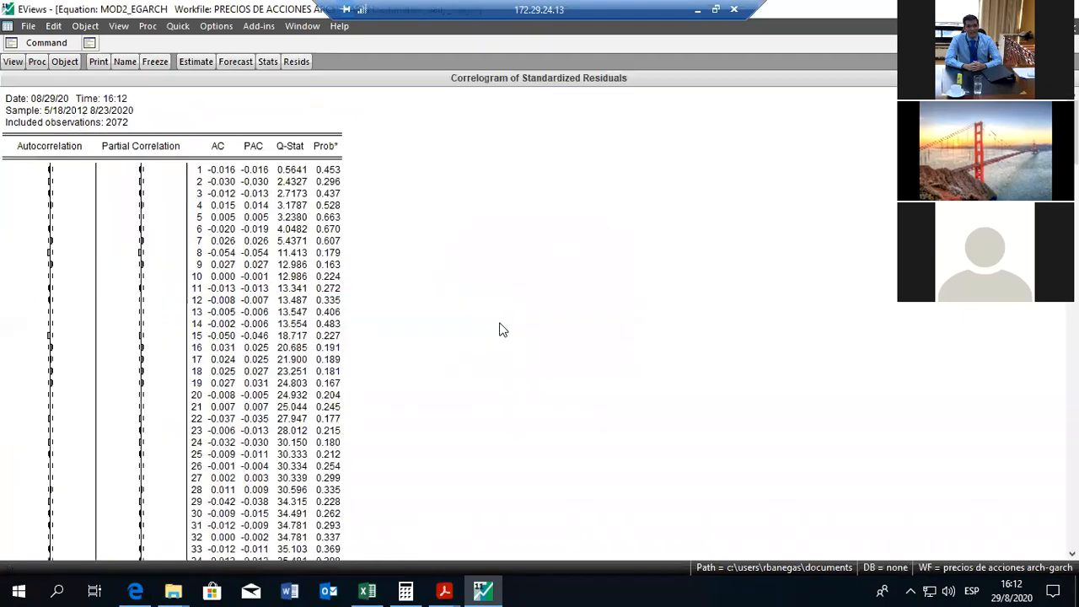
drag(333, 172, 340, 316)
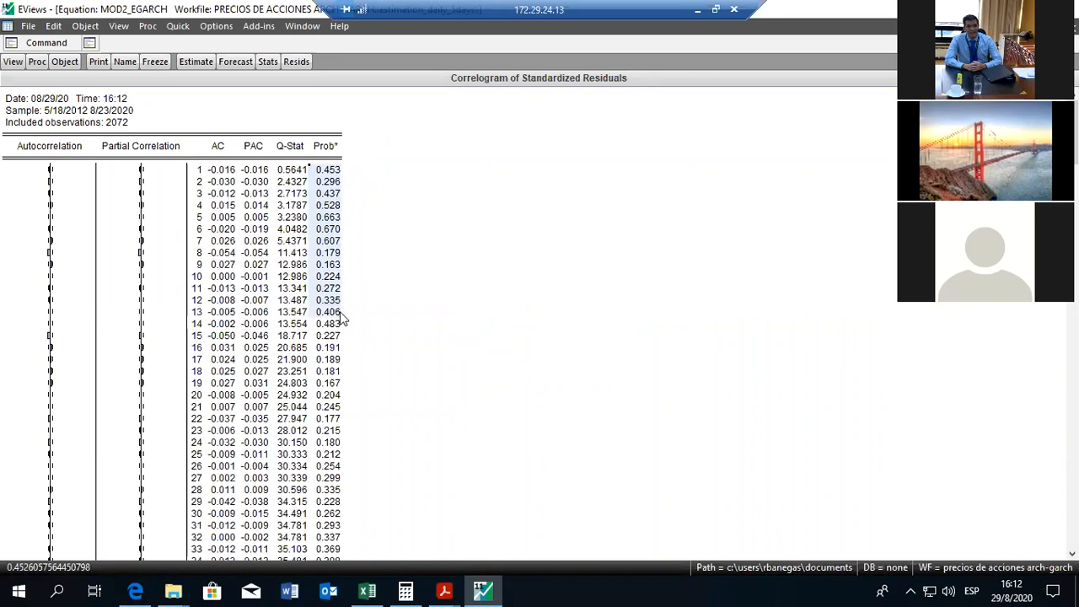
click(352, 193)
drag(338, 171, 333, 344)
Run the ARCH LM heteroskedasticity test on the residuals with 1 lag.
click(13, 63)
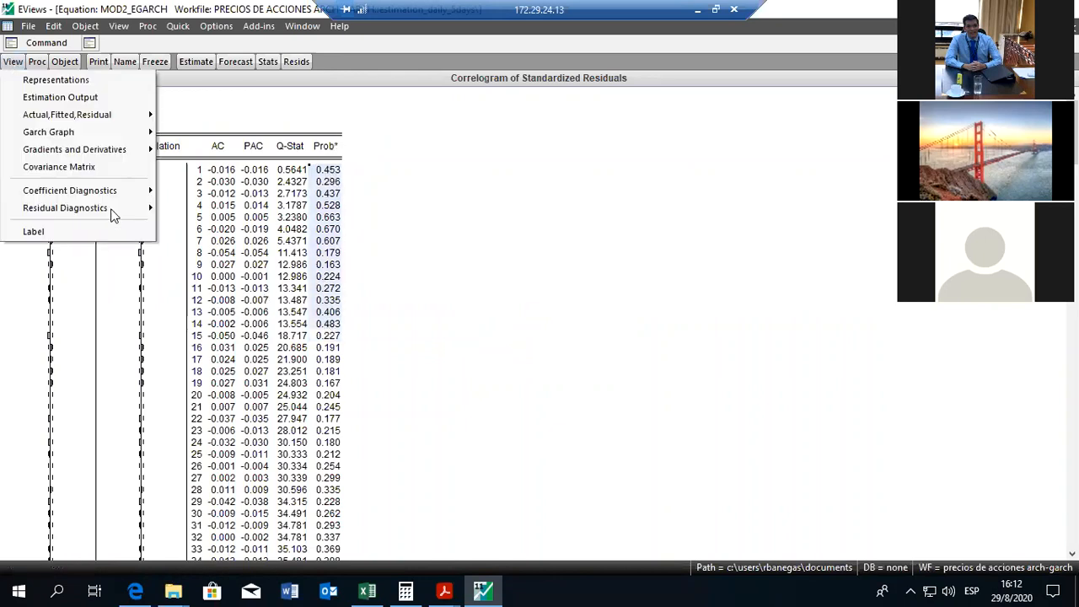
mouse_move(124, 213)
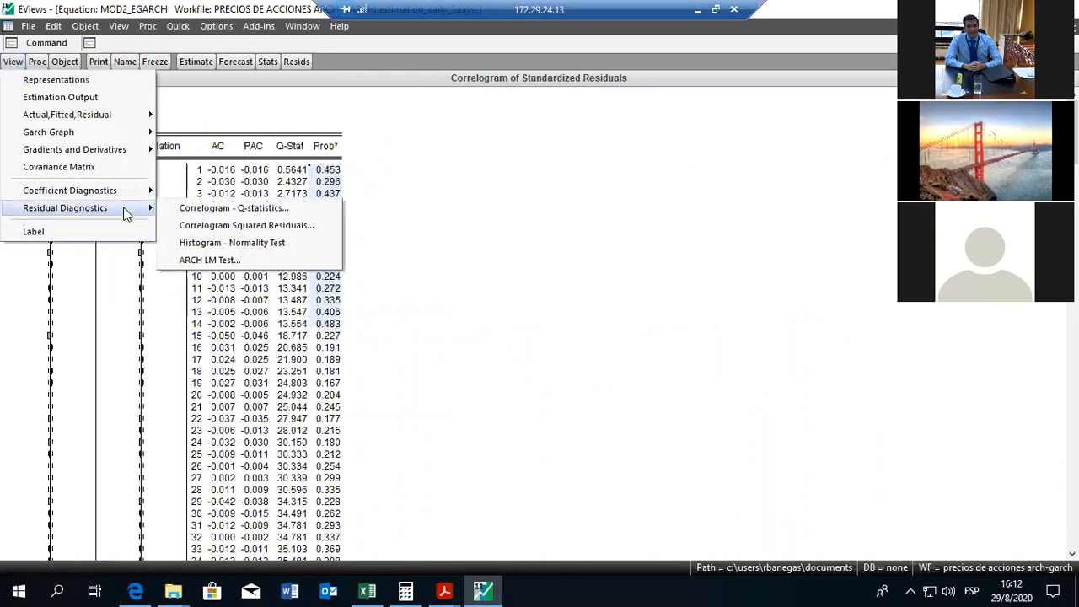
click(195, 262)
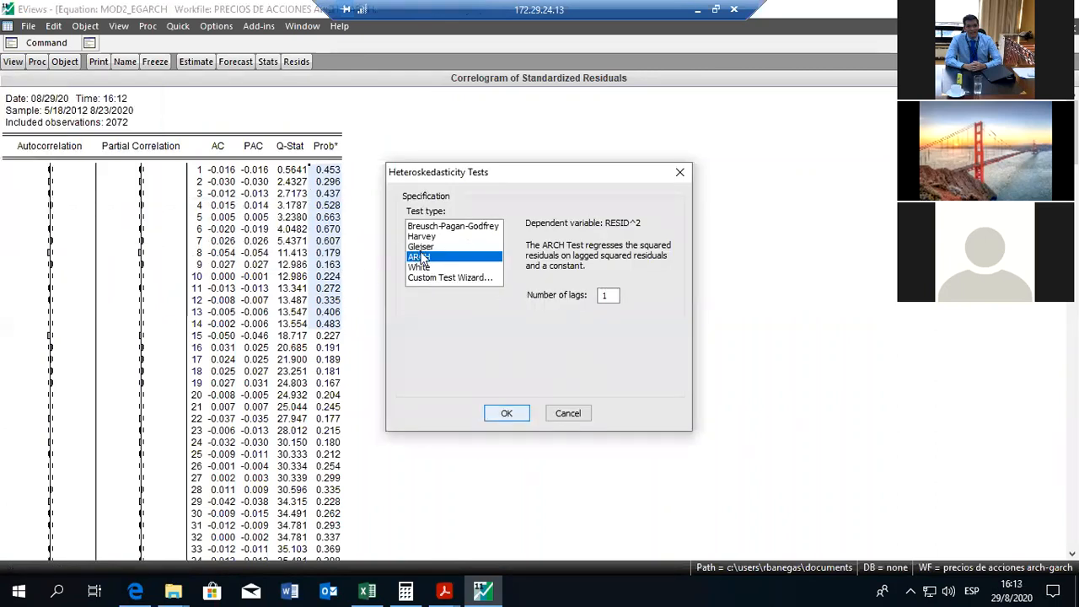
click(506, 416)
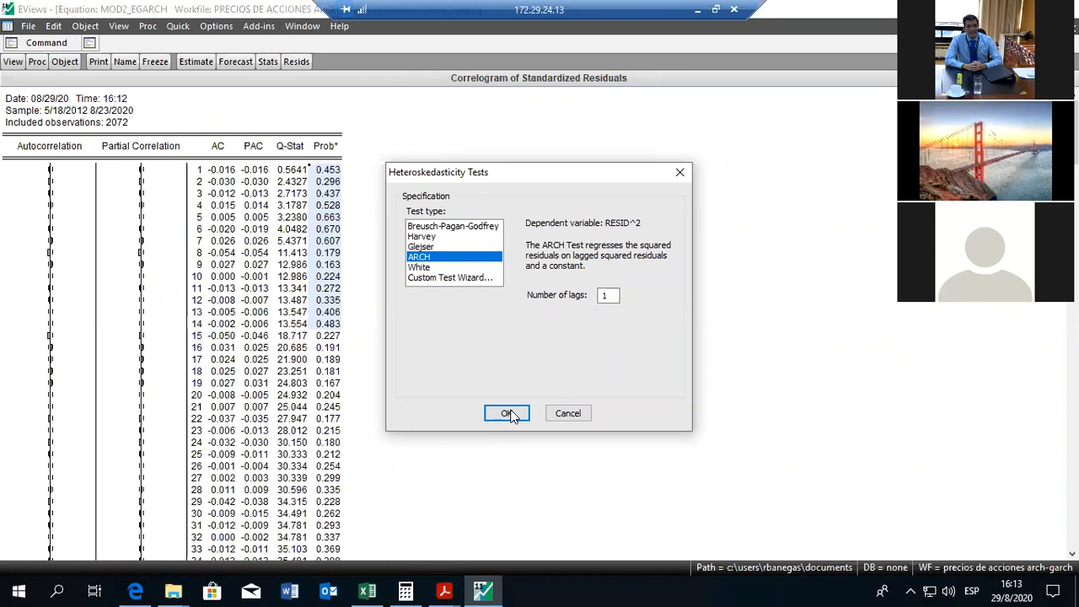
click(508, 413)
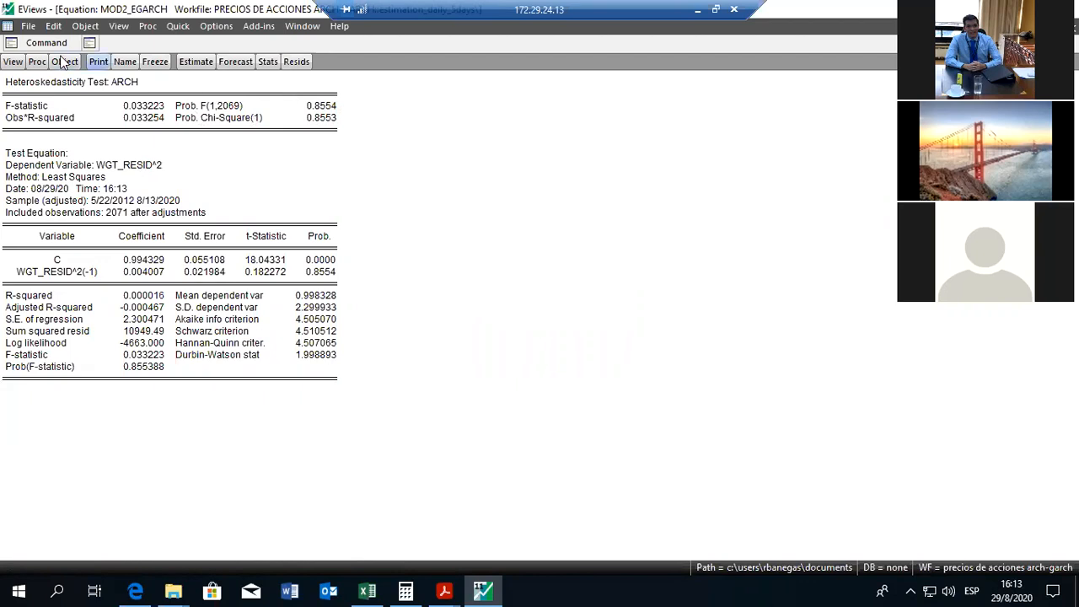
Repeat the ARCH LM heteroskedasticity test with 2 lags and return to the equation's estimation output.
click(12, 62)
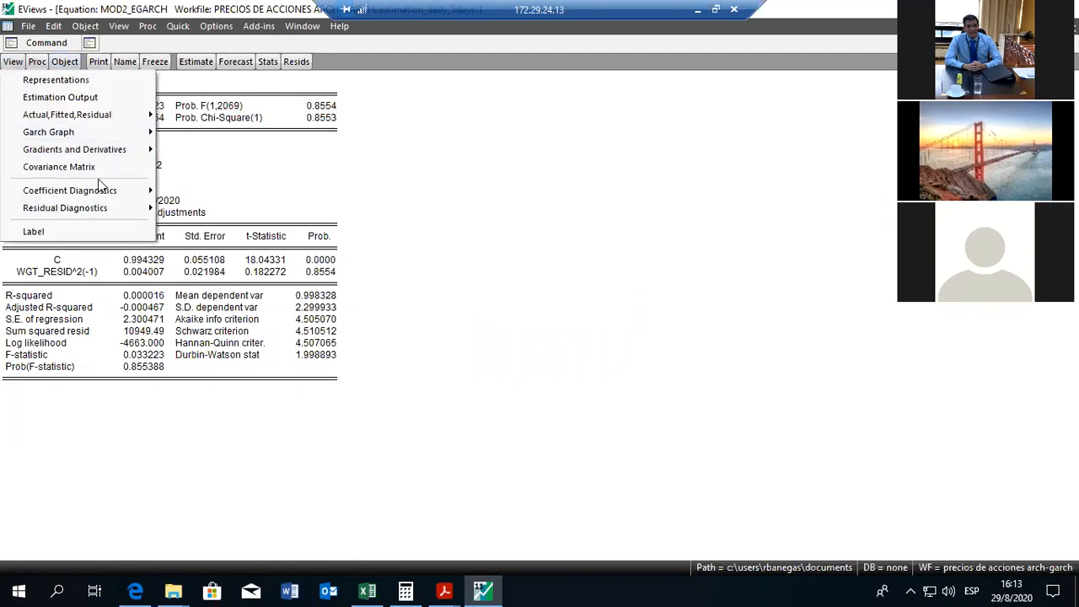
mouse_move(120, 213)
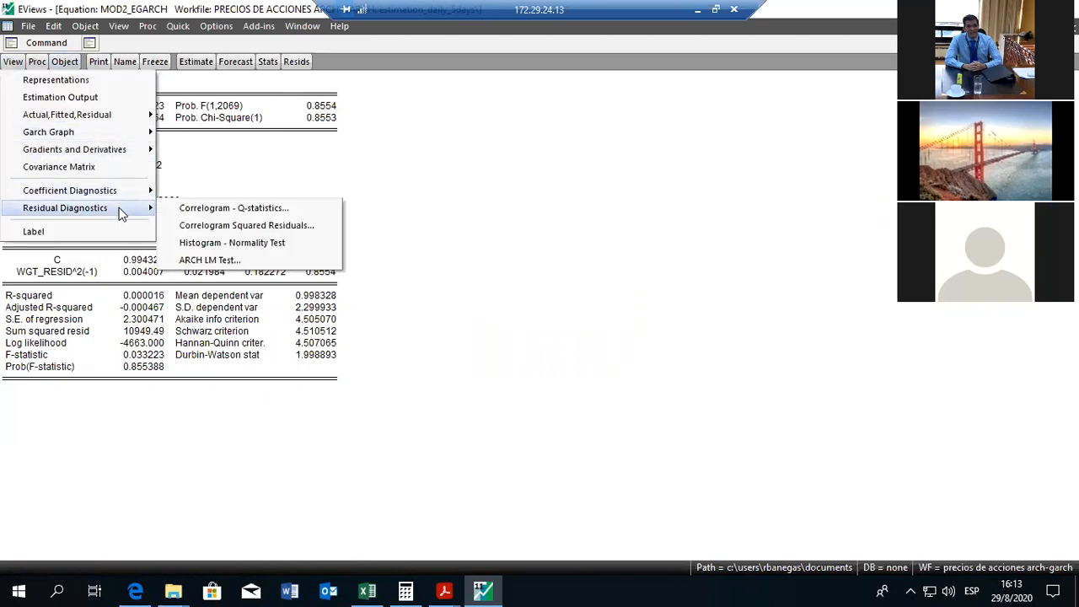
click(216, 262)
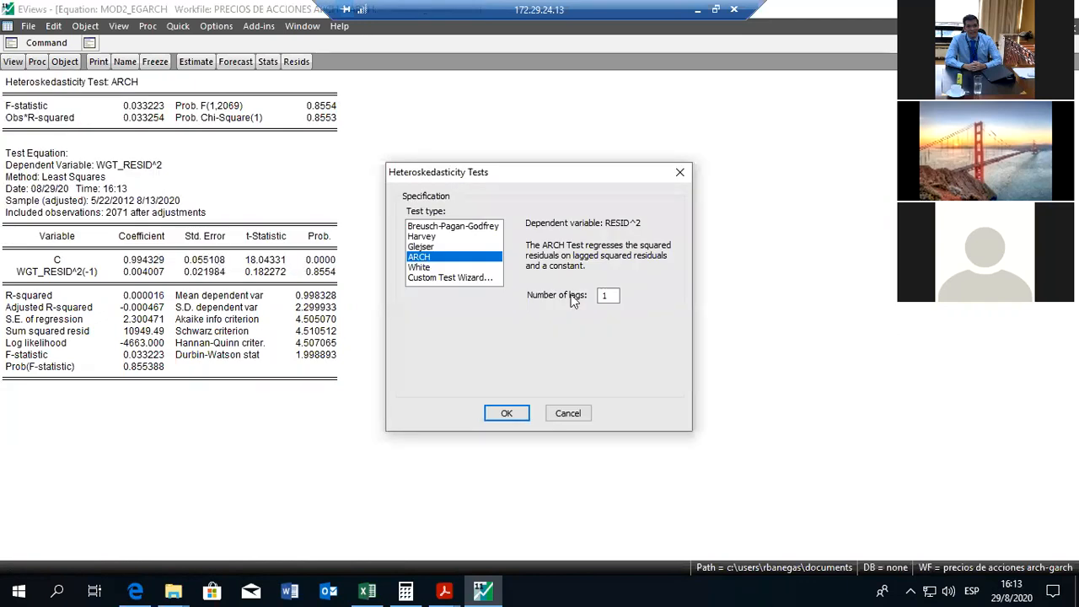
double_click(600, 295)
text(2)
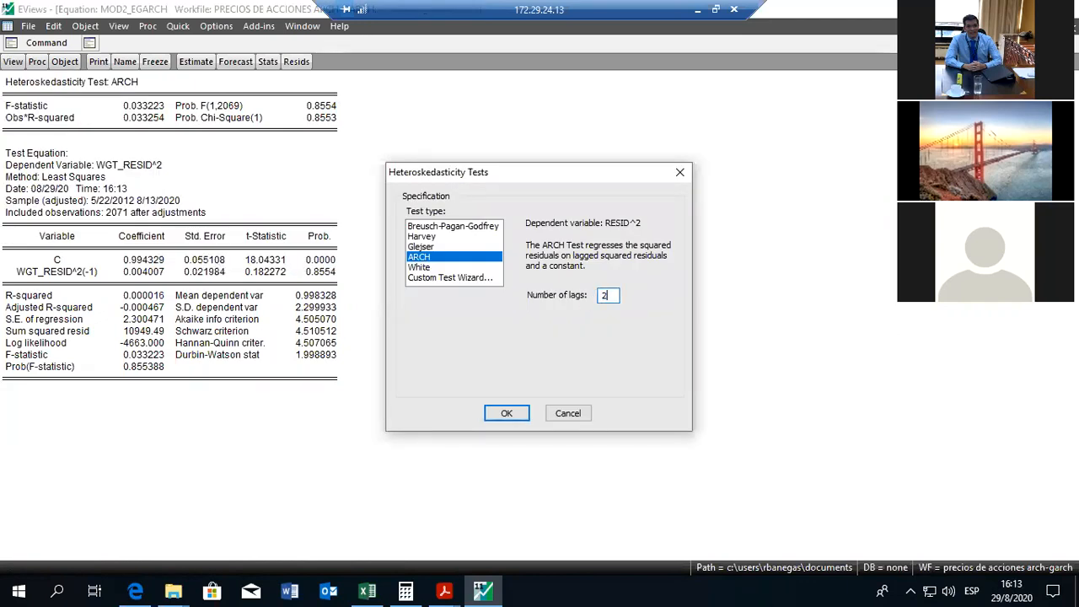
click(507, 413)
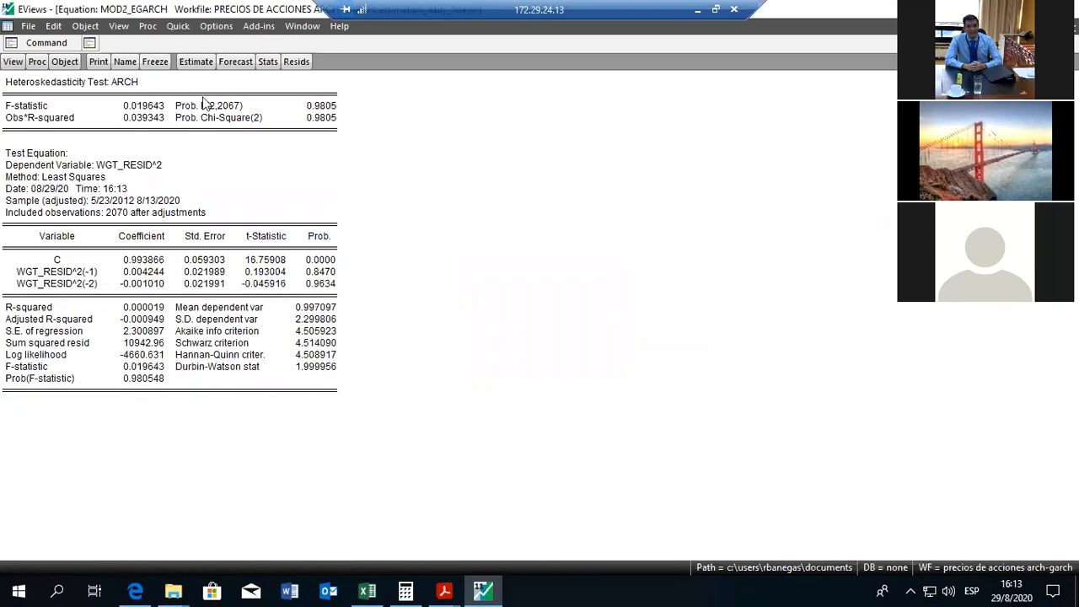
click(12, 61)
click(60, 97)
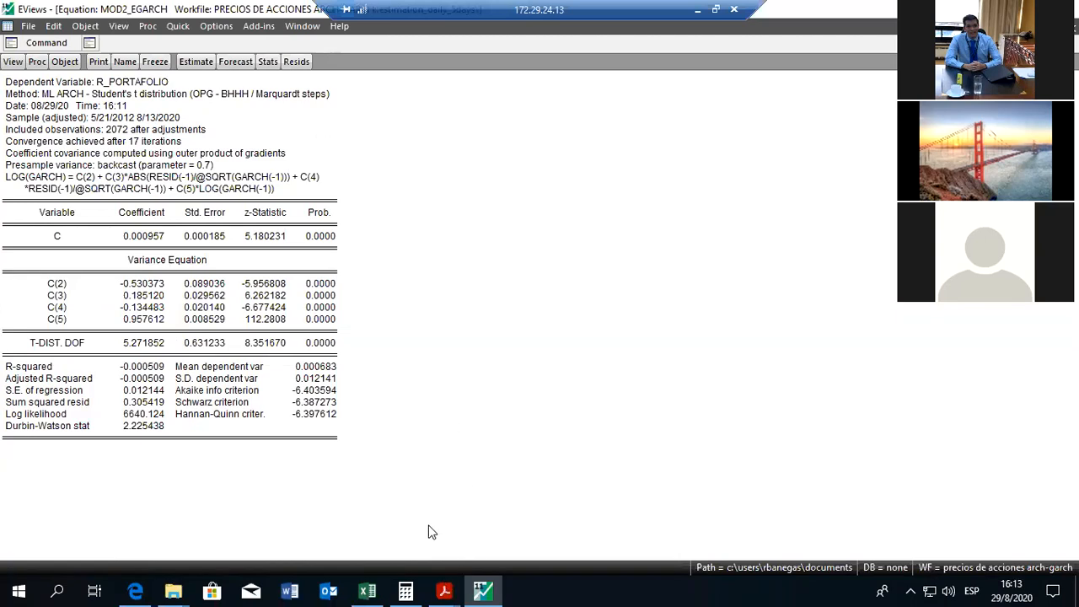
Switch to EViews 11 Users Guide II.pdf in Acrobat Reader and mark the start of the sentence on testing leverage effects.
mouse_move(450, 587)
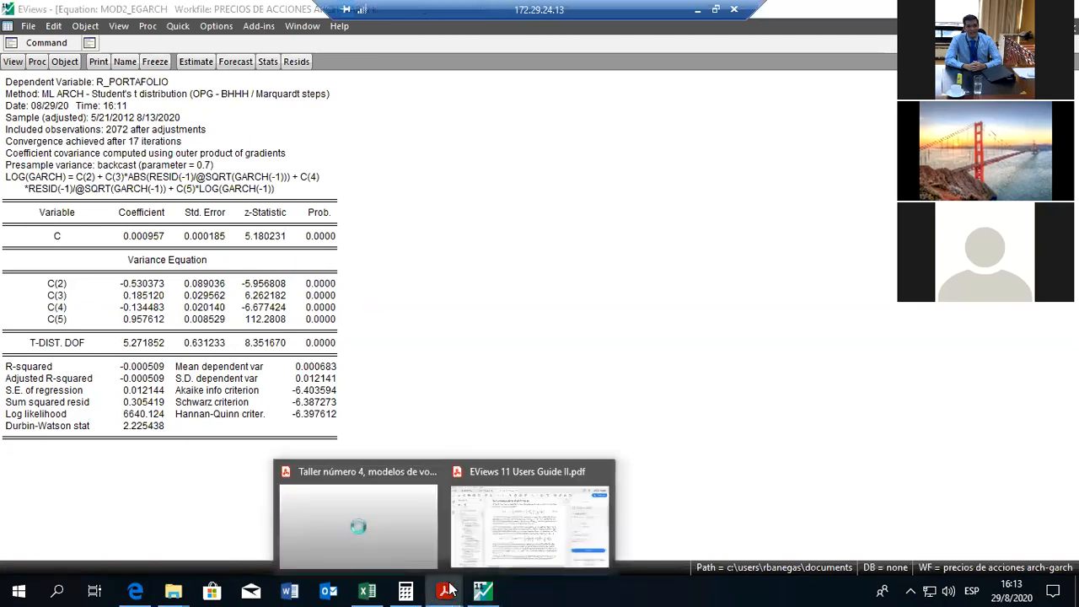
mouse_move(485, 550)
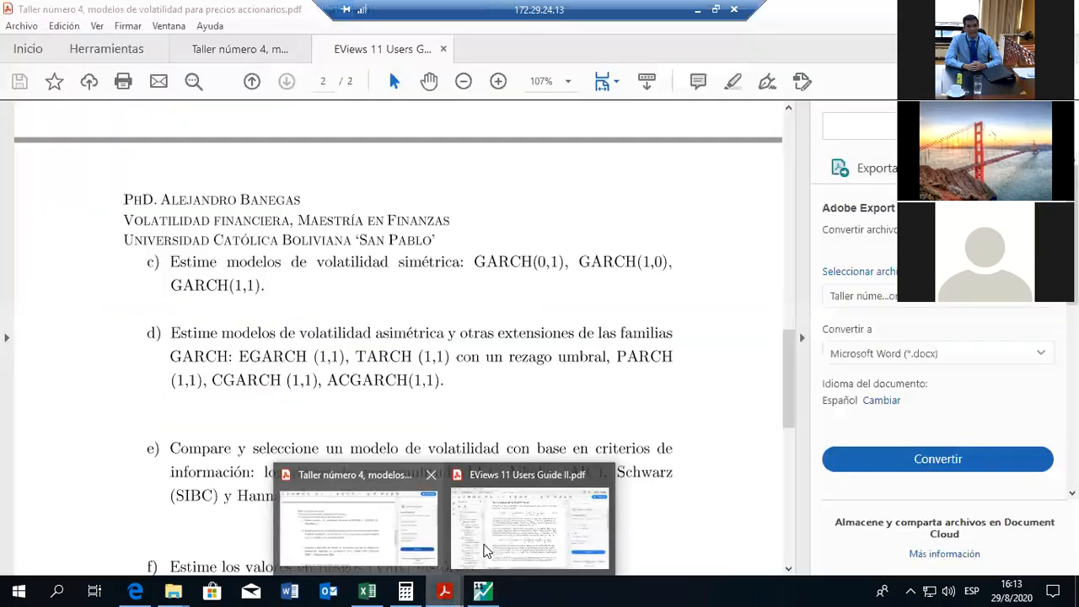
click(485, 550)
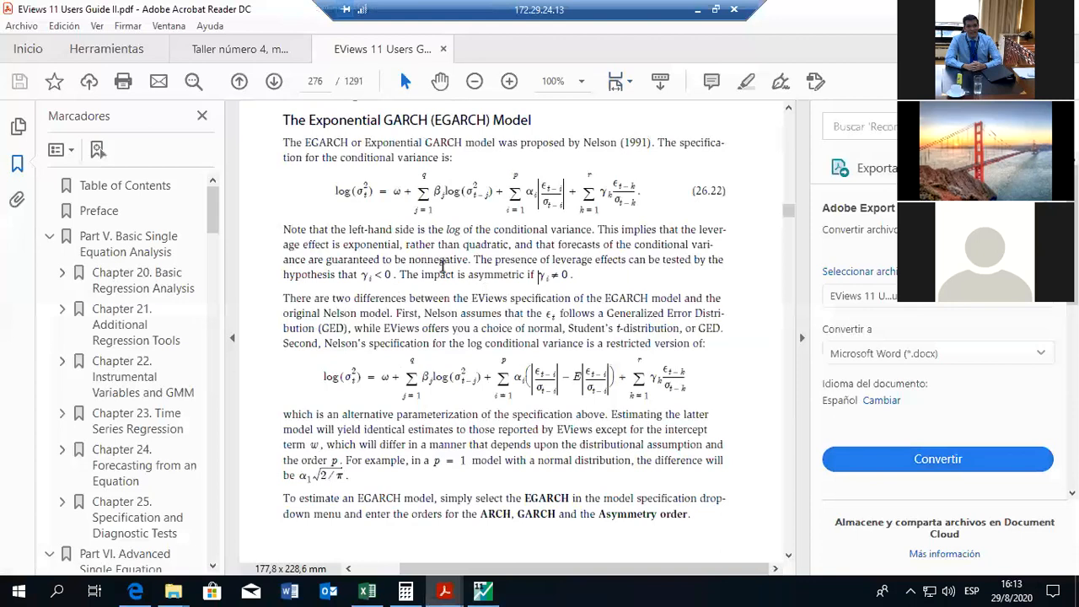
drag(475, 259, 590, 273)
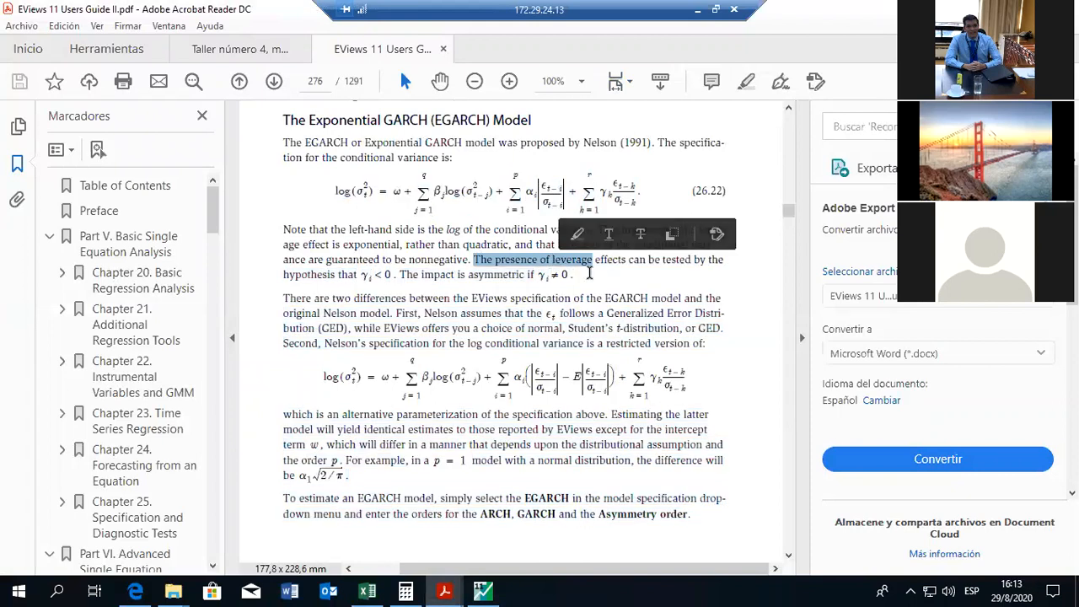
Mark the passage on leverage effects and asymmetric impact, examine the gamma term in equation 26.22, and switch to the Taller número 4 document.
click(589, 274)
double_click(585, 274)
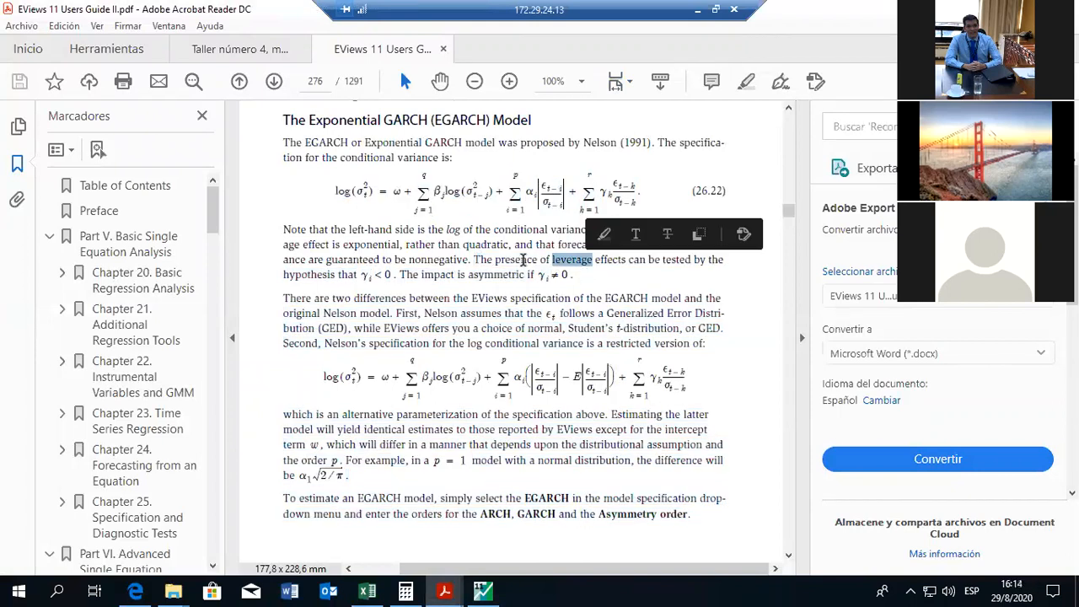
drag(403, 274, 613, 226)
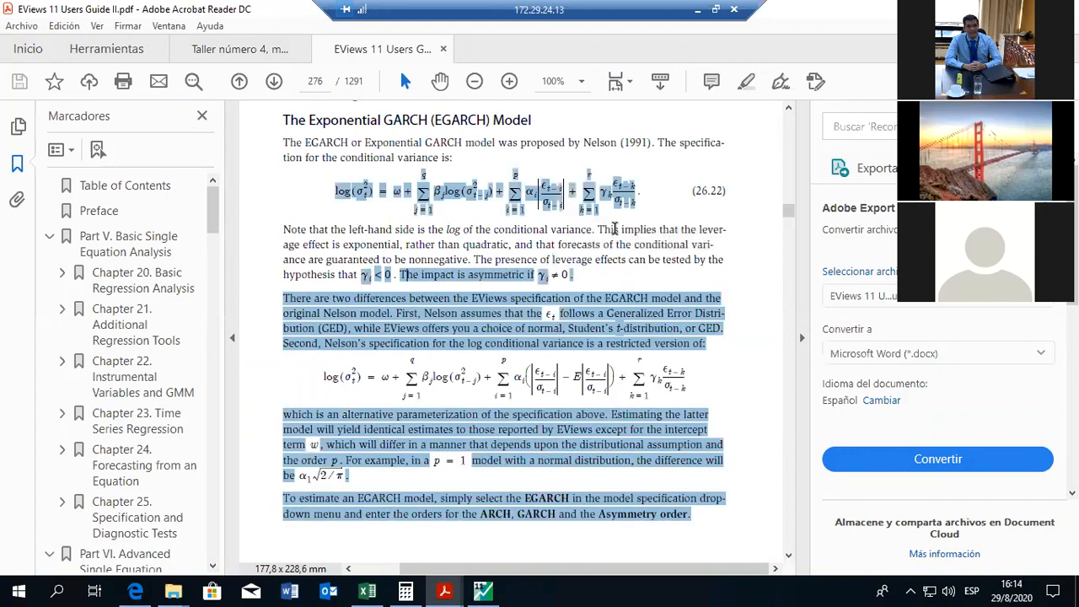
click(596, 189)
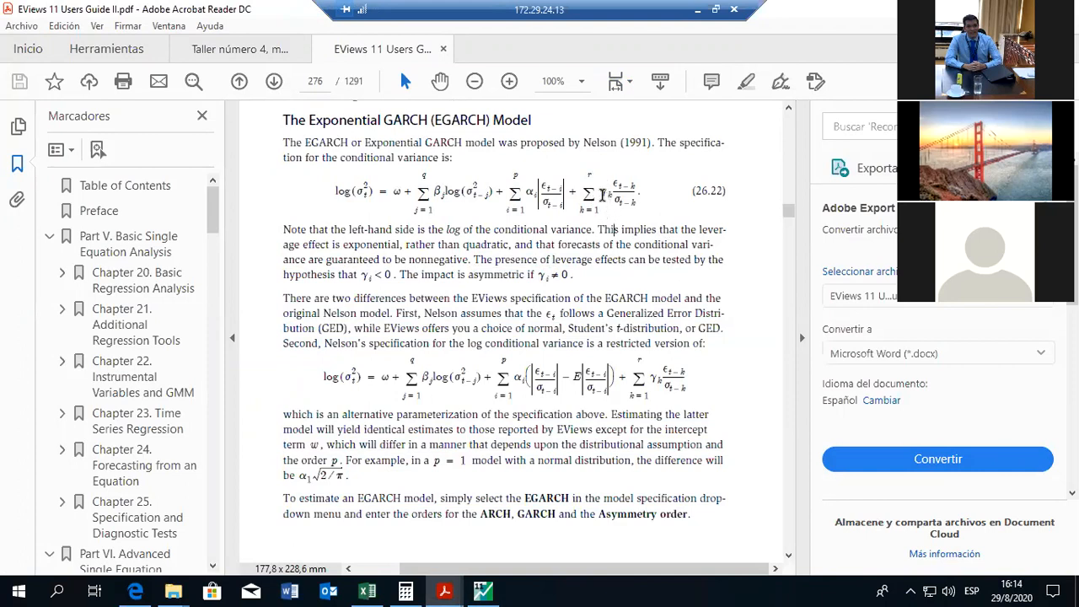
click(226, 52)
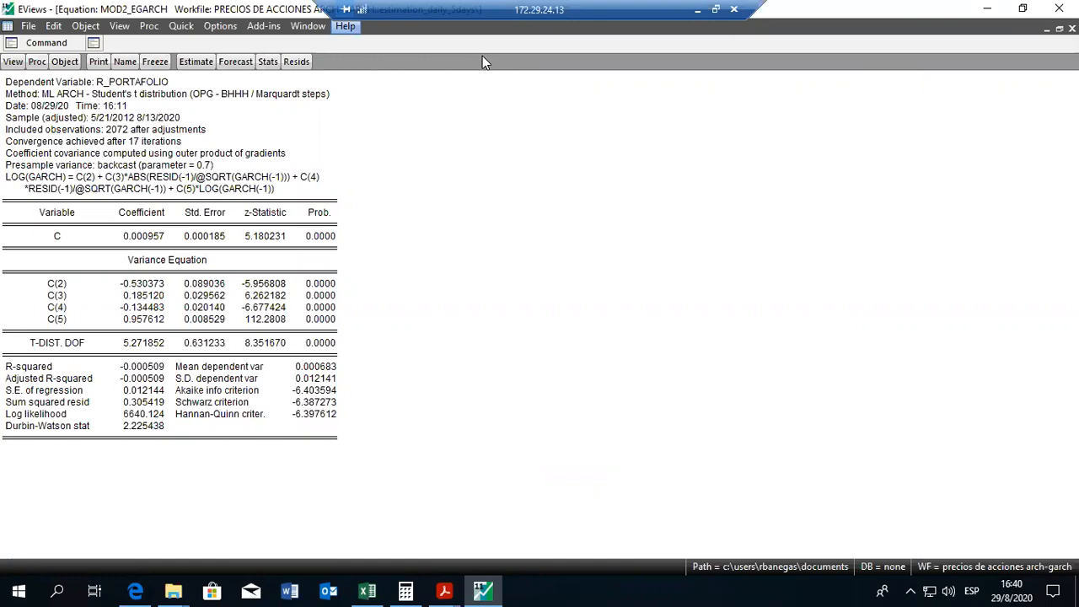
In EViews, plot the conditional standard deviation of the MOD2_EGARCH equation and examine its course up to the 2020 peak.
click(13, 62)
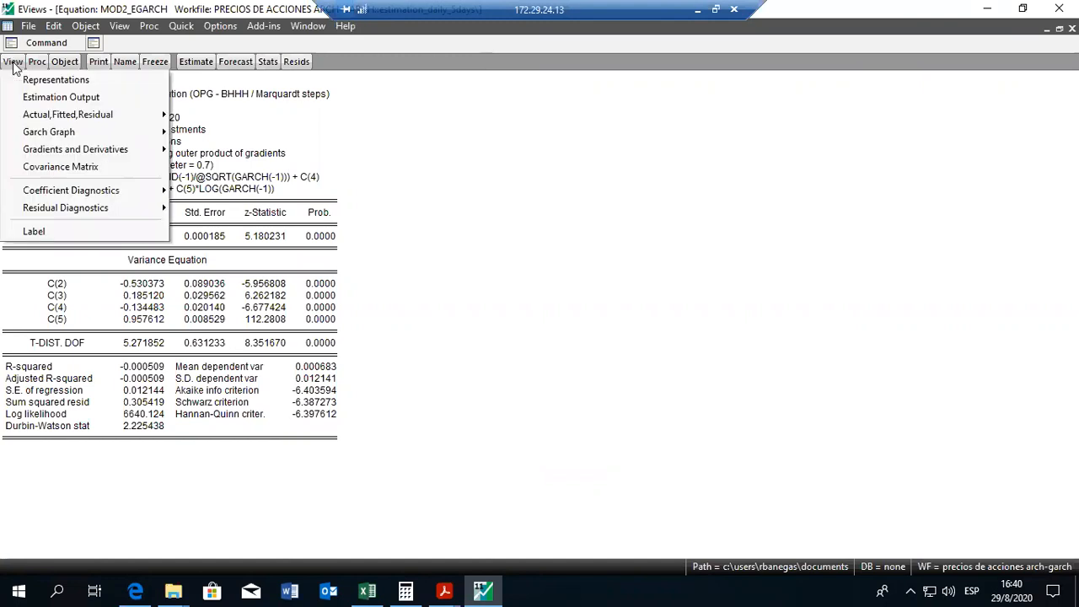
mouse_move(72, 139)
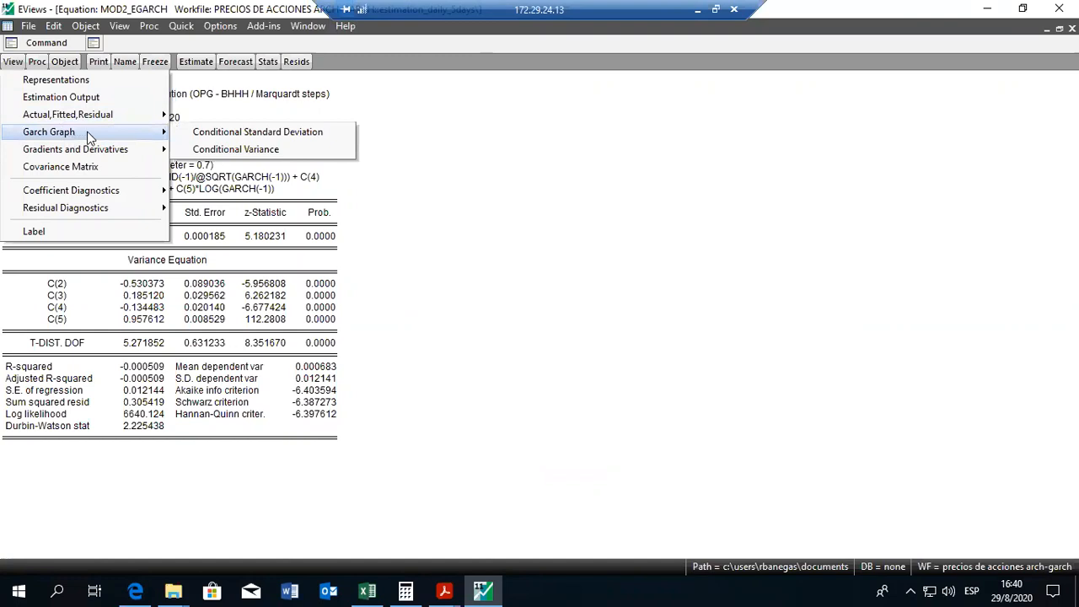
click(216, 134)
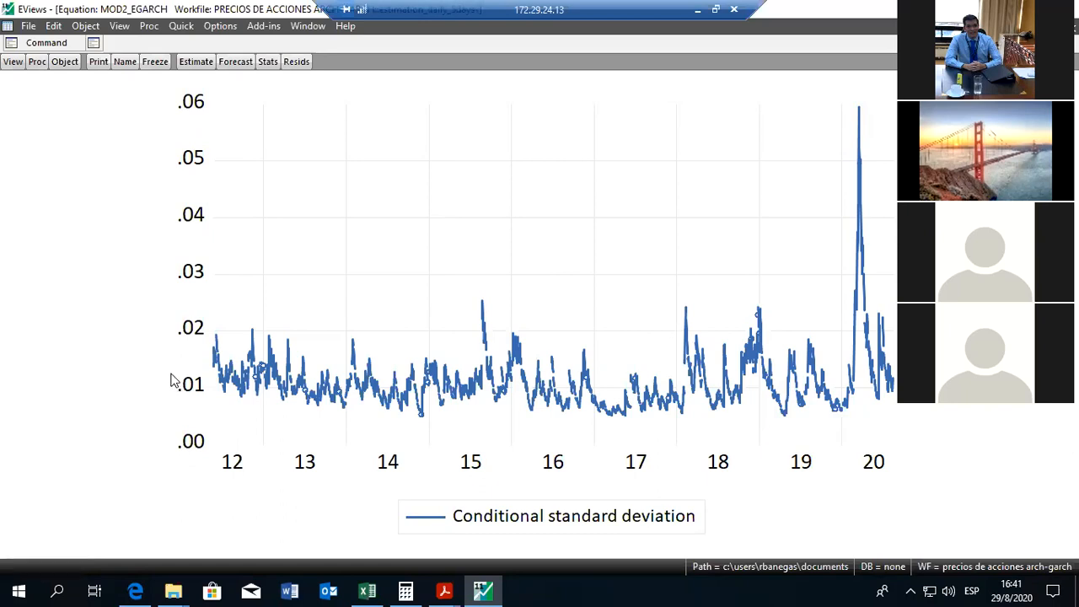
mouse_move(214, 361)
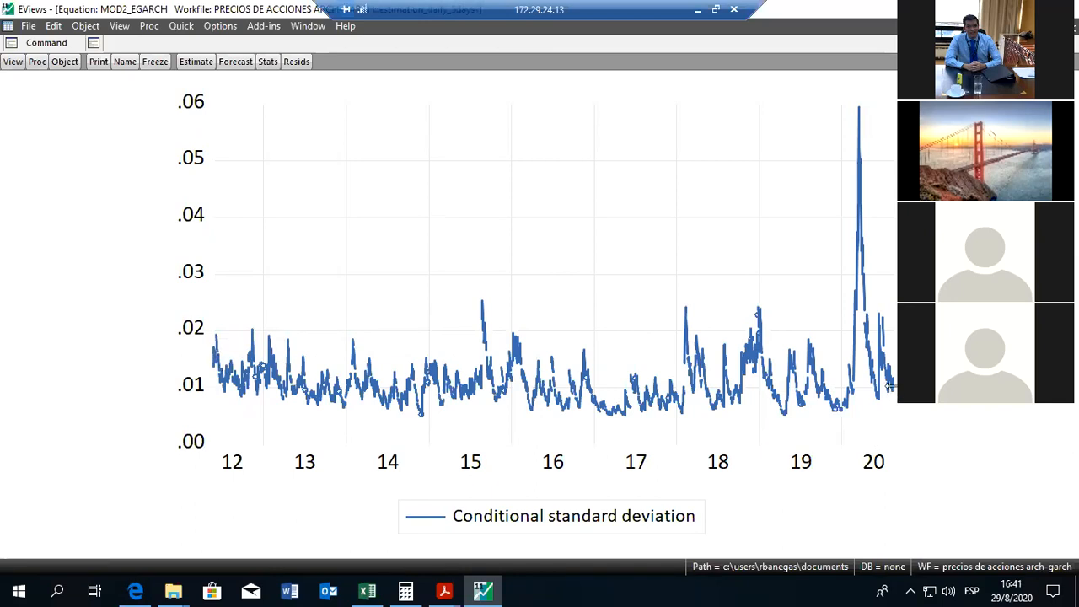
mouse_move(891, 389)
mouse_move(858, 107)
Switch to the Taller número 4 PDF in Acrobat Reader and review item d on the asymmetric volatility models to estimate.
click(447, 587)
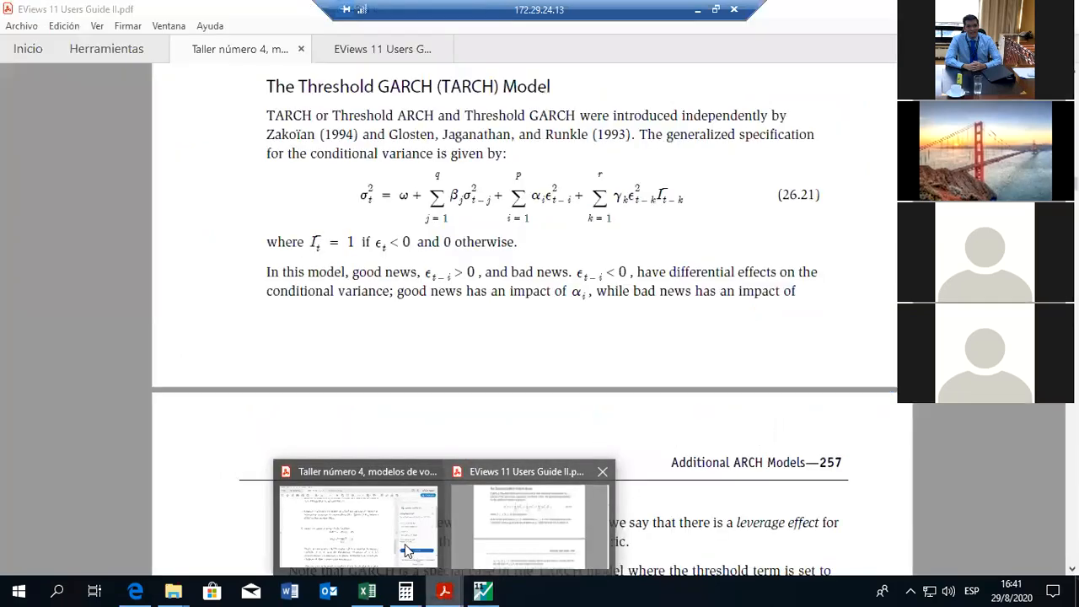
click(404, 544)
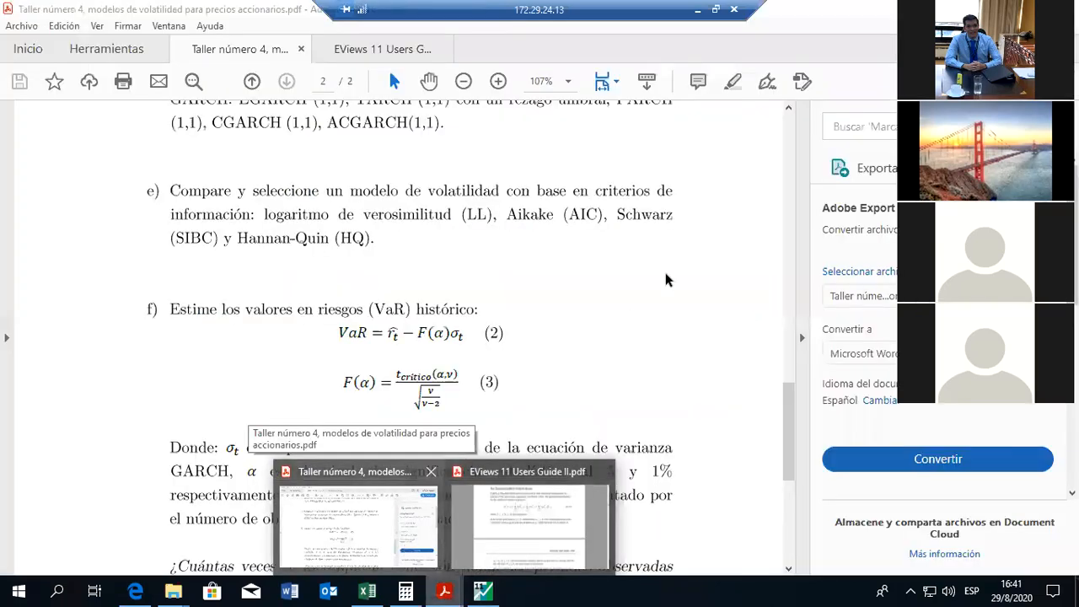
click(790, 109)
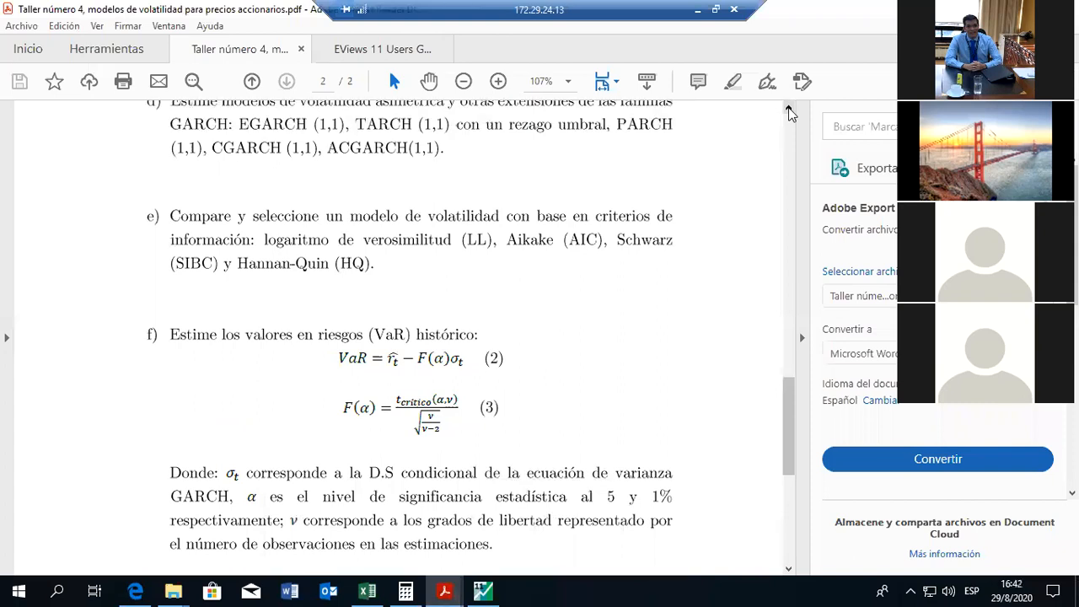
click(790, 109)
click(790, 109)
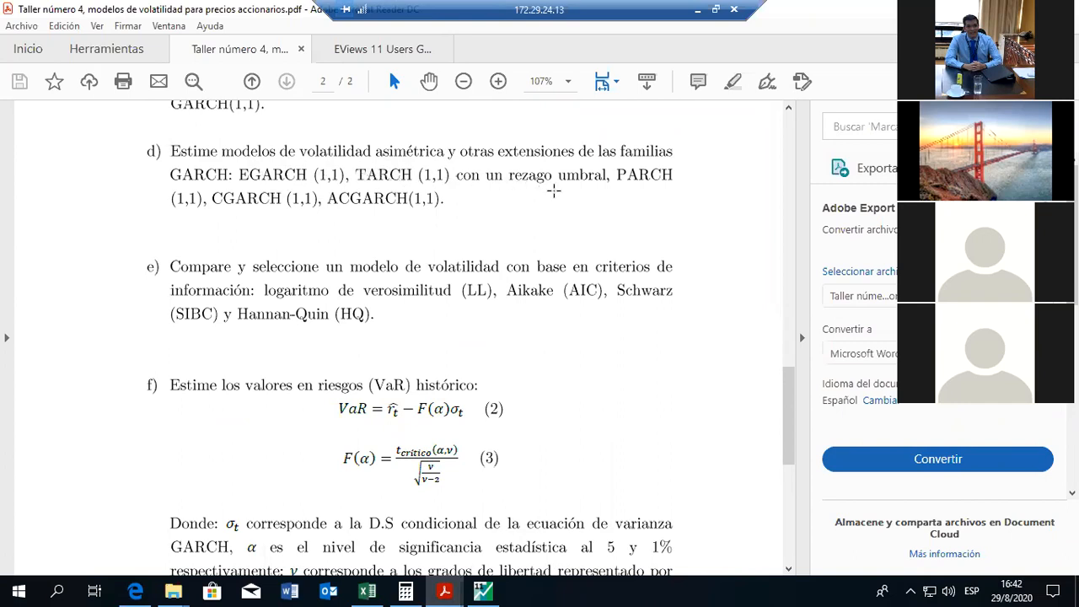
Switch to EViews 11 Users Guide II.pdf and mark the Threshold GARCH (TARCH) Model heading and its acronym for reading.
click(445, 590)
click(500, 548)
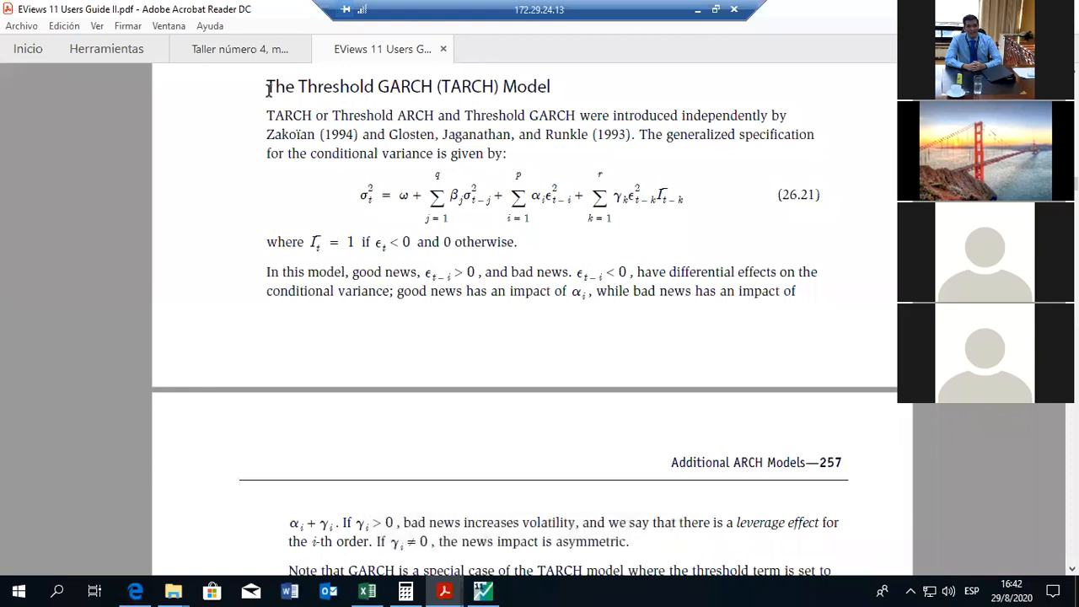
drag(268, 87, 399, 88)
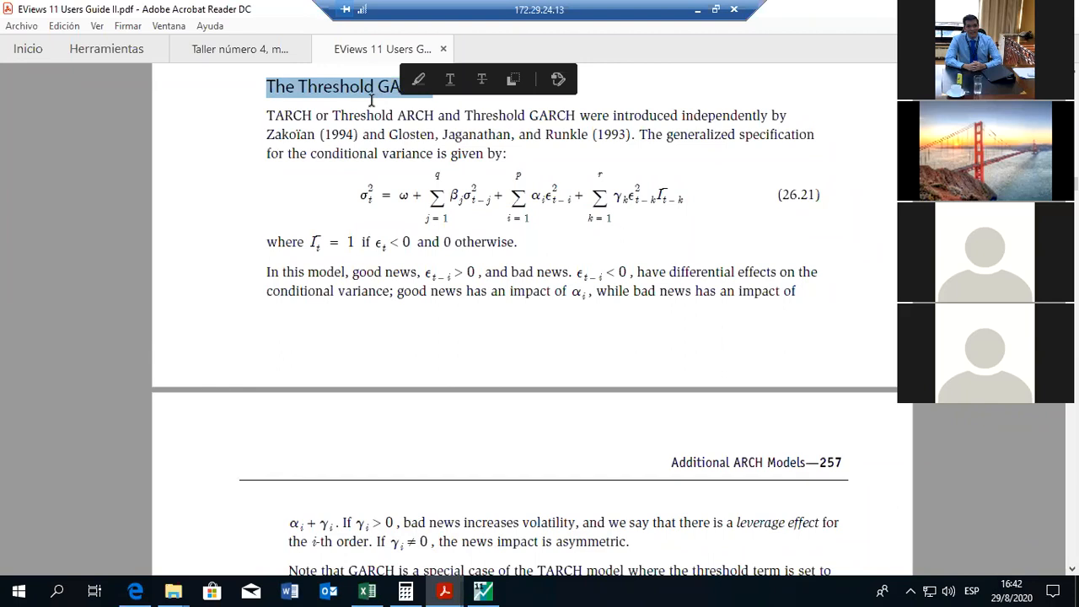
click(398, 96)
drag(442, 87, 502, 98)
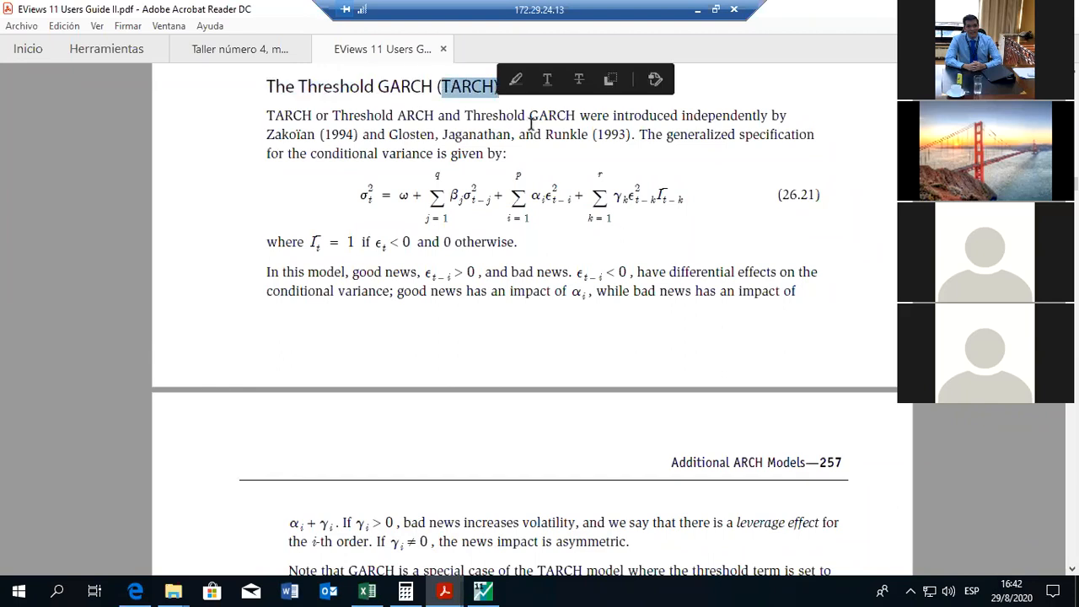
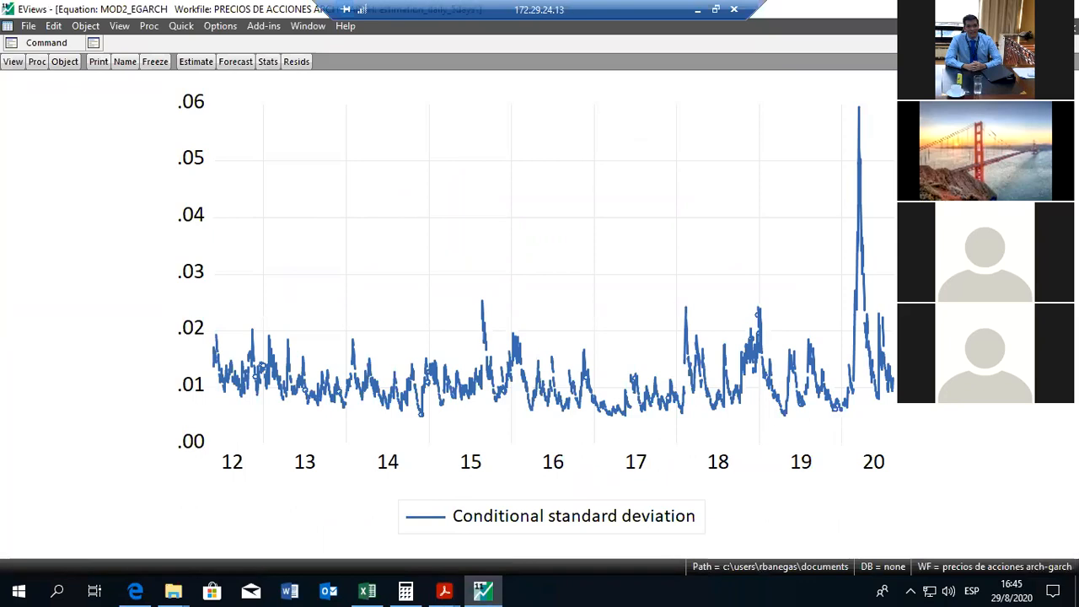
In EViews, close the EGARCH equation and the workfile without saving the changes.
key(ctrl+F4)
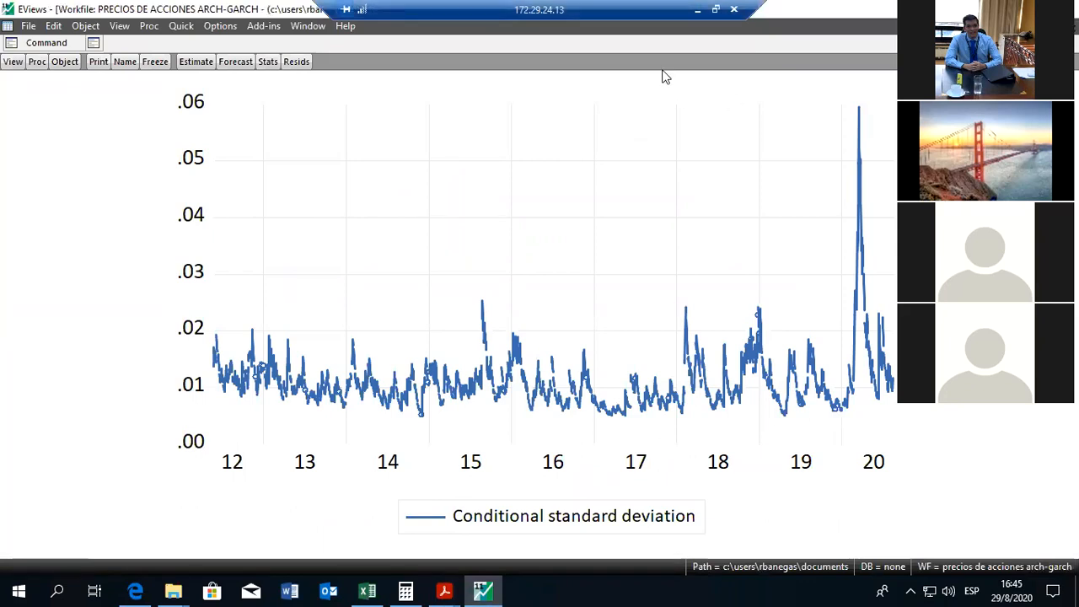
key(ctrl+F4)
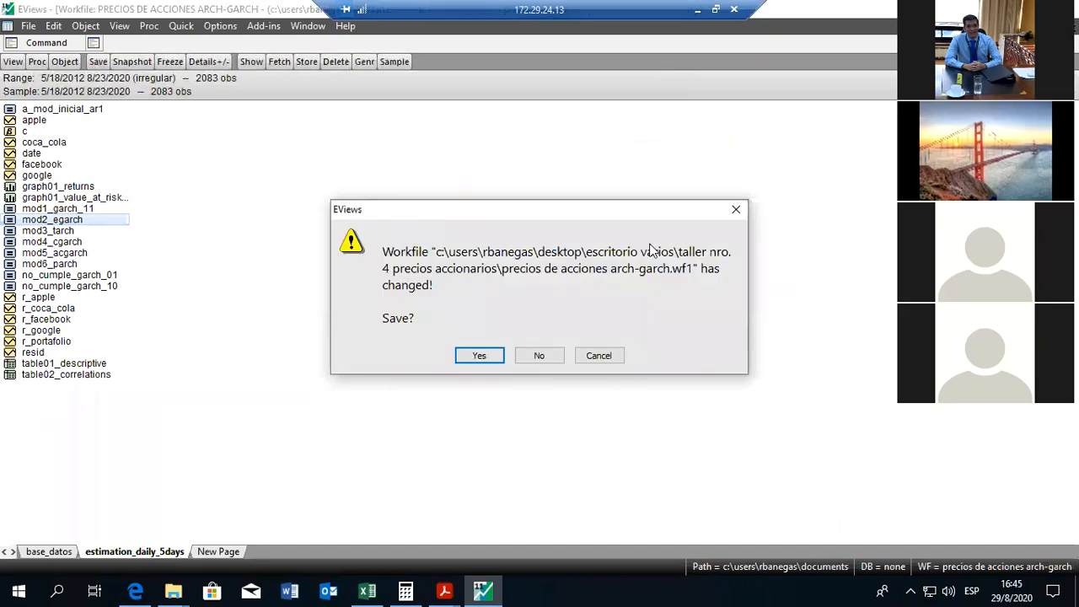
click(543, 355)
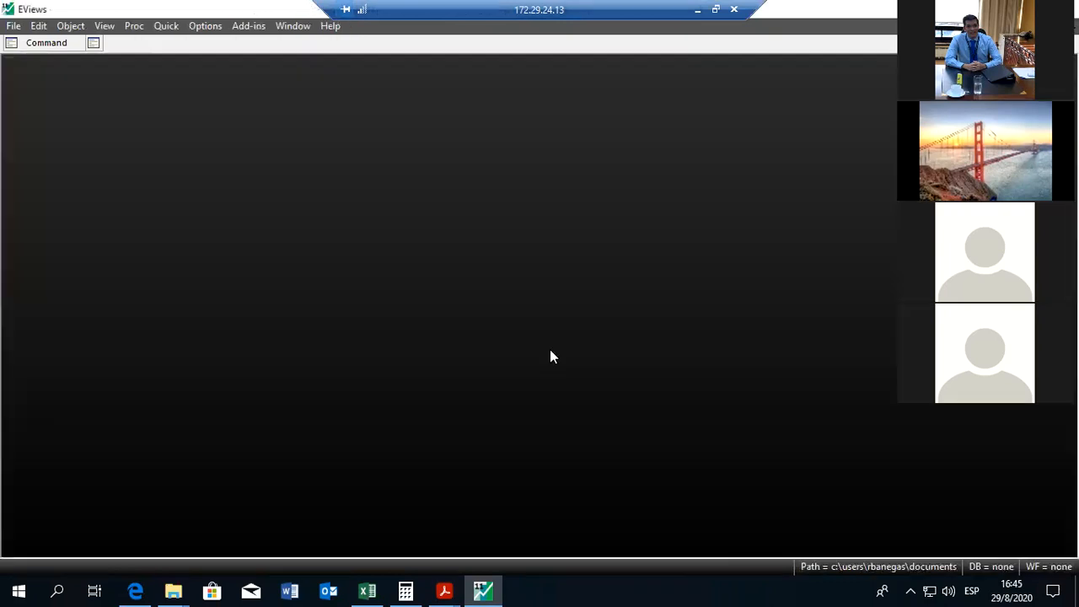
Reopen the most recent precios de acciones arch-garch.wf1 workfile and show its estimation_daily_5days page maximized.
click(13, 26)
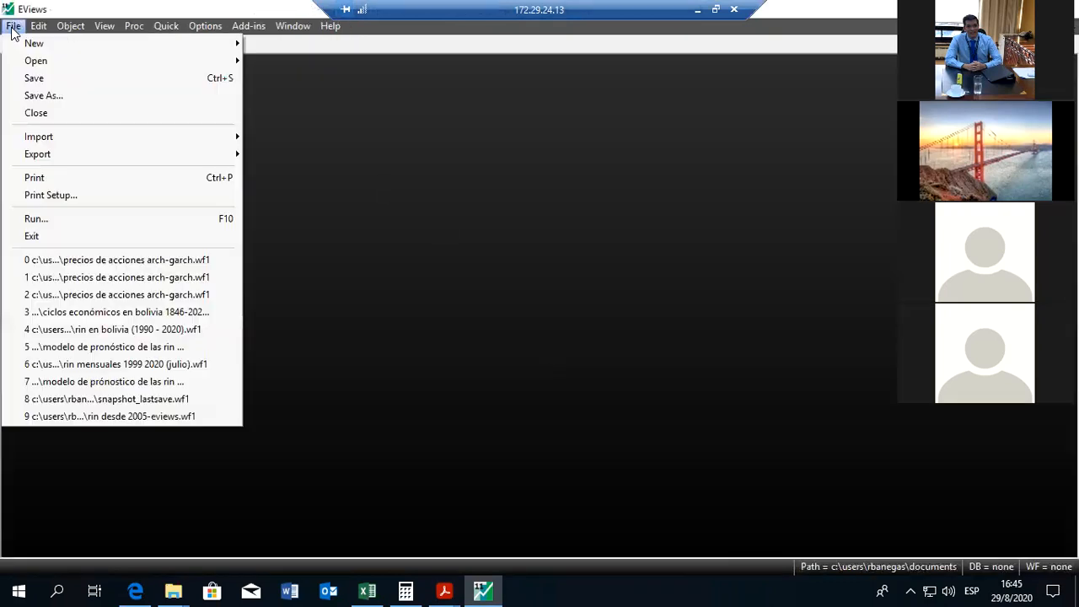
click(140, 261)
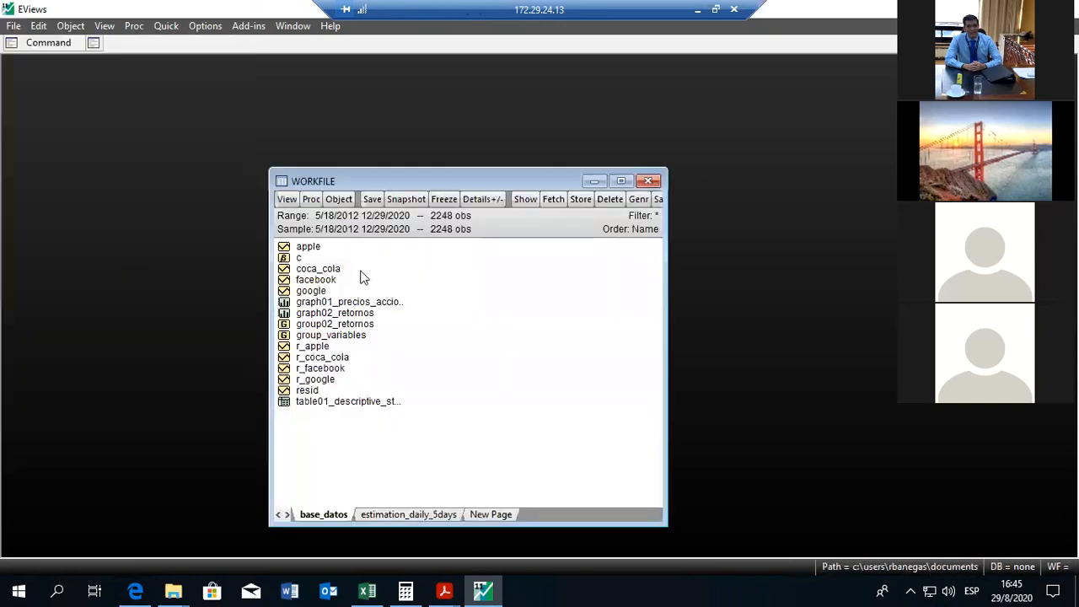
click(415, 514)
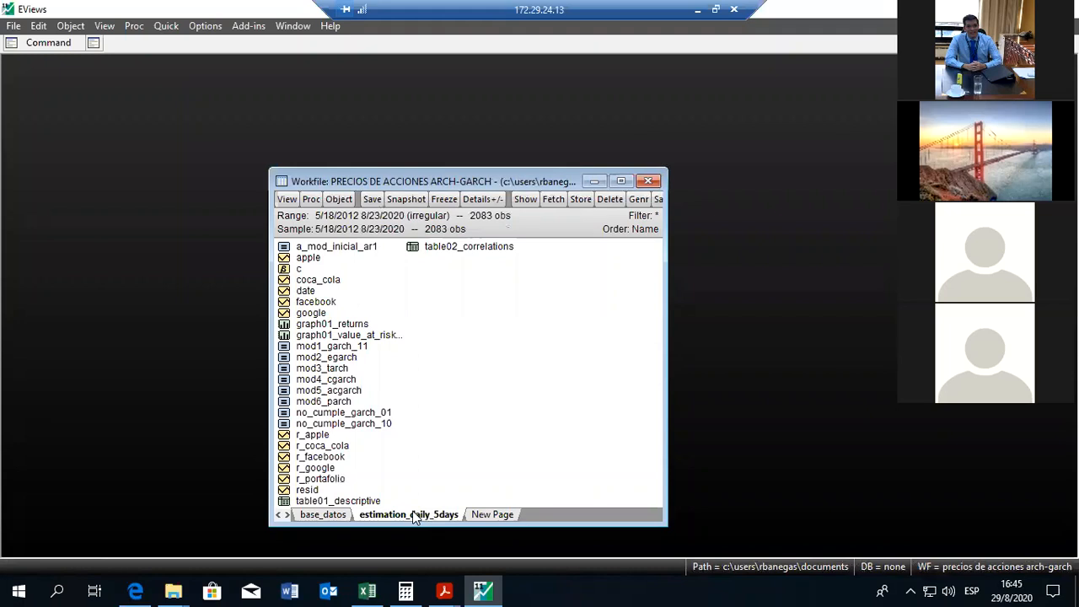
click(621, 182)
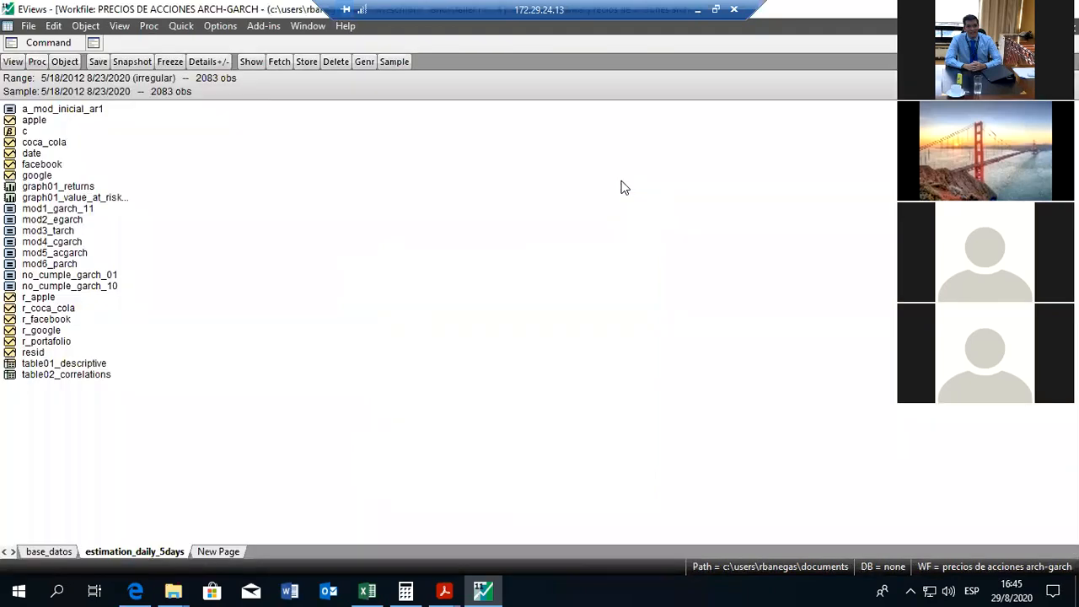
Open the mod3_tarch equation's estimation settings and review the mean equation's dependent variable r_portafolio and constant c.
double_click(56, 233)
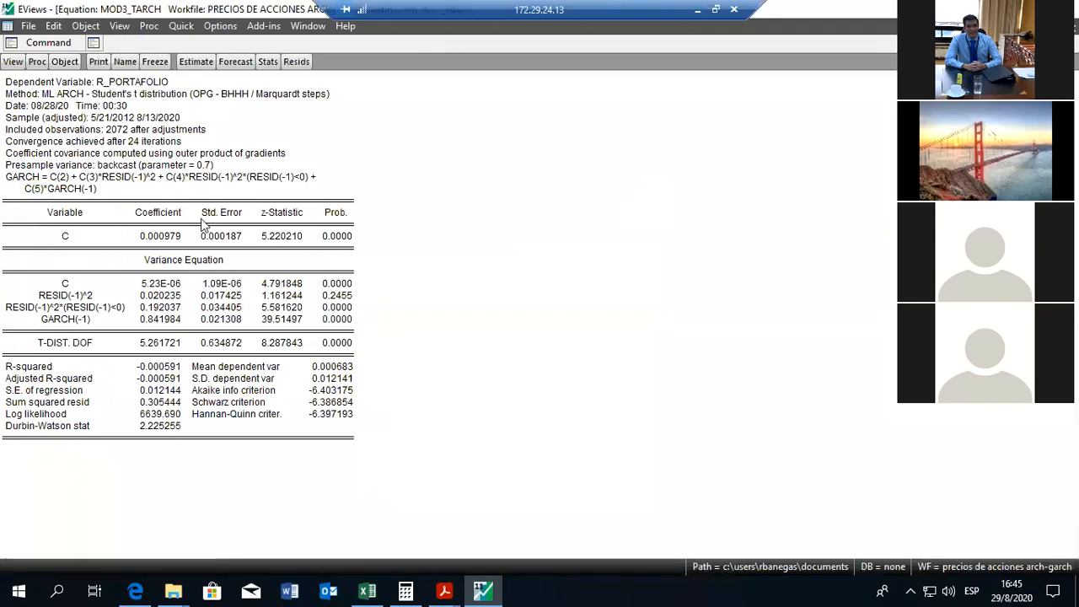
click(195, 61)
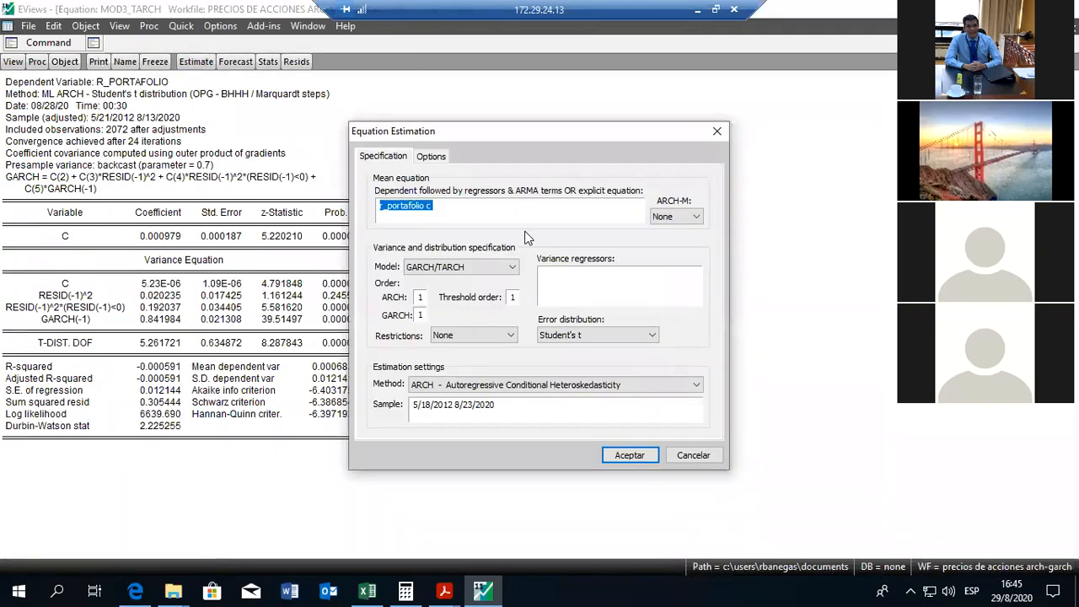
click(452, 211)
drag(432, 211, 384, 206)
click(422, 214)
click(439, 215)
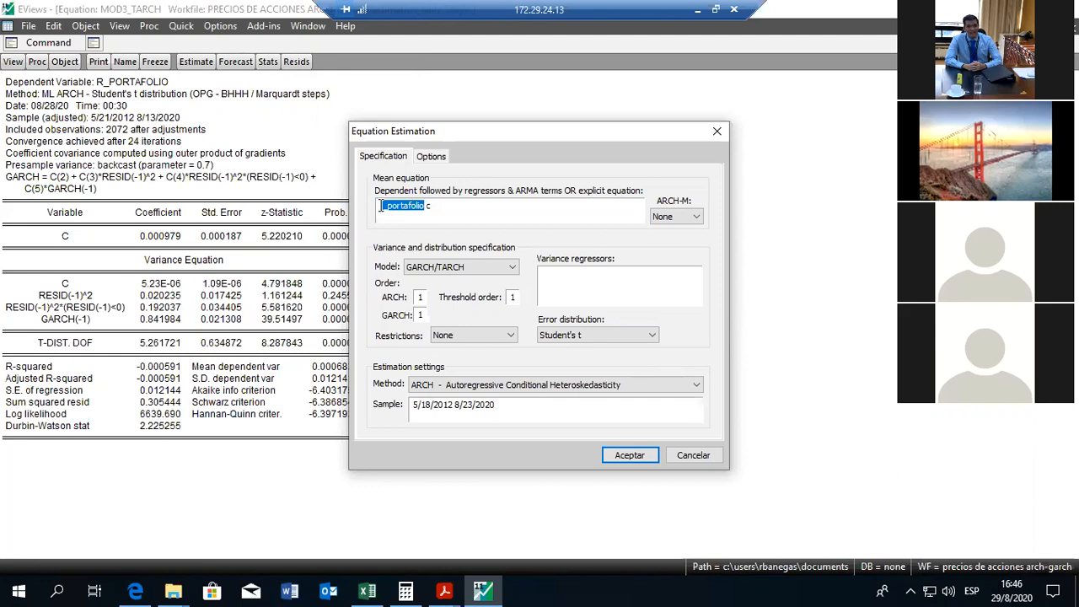
click(384, 208)
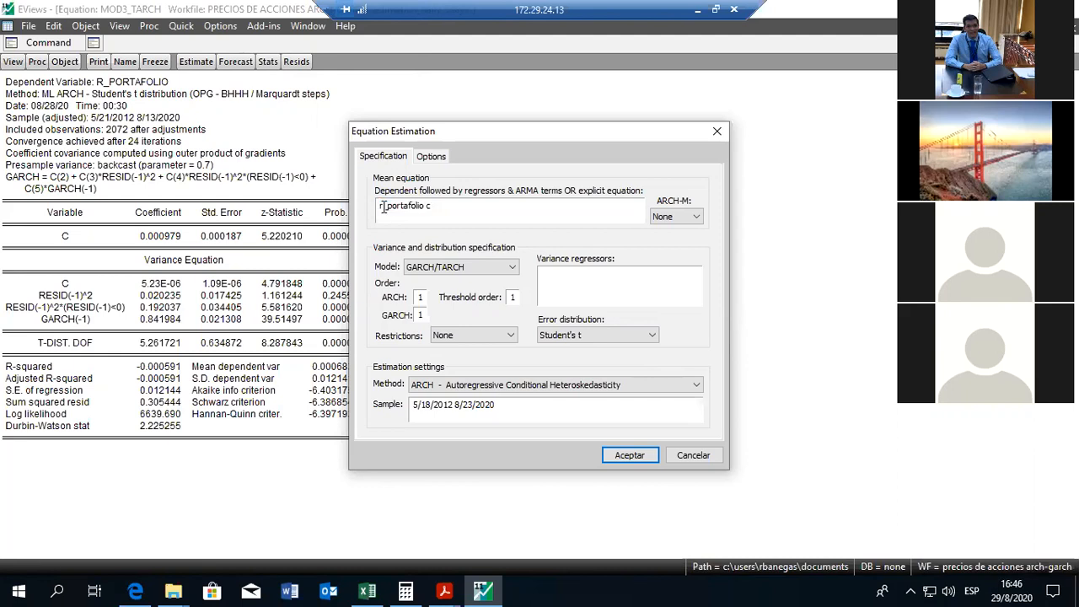
double_click(426, 207)
click(433, 207)
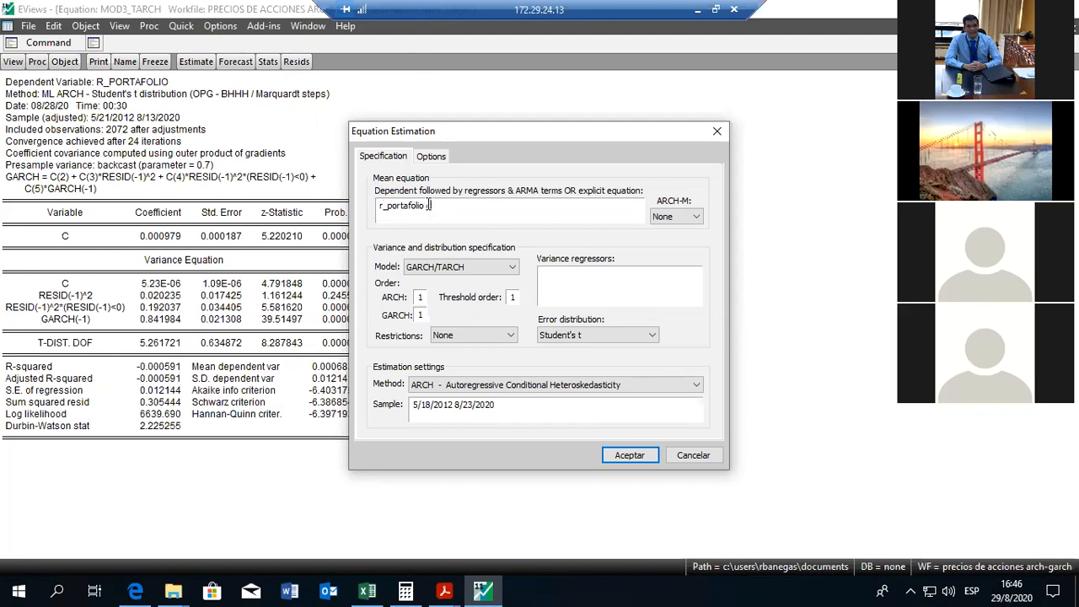
Choose GARCH/TARCH as the variance model and check the TARCH (1,1) requirement in the Taller número 4 PDF.
click(502, 270)
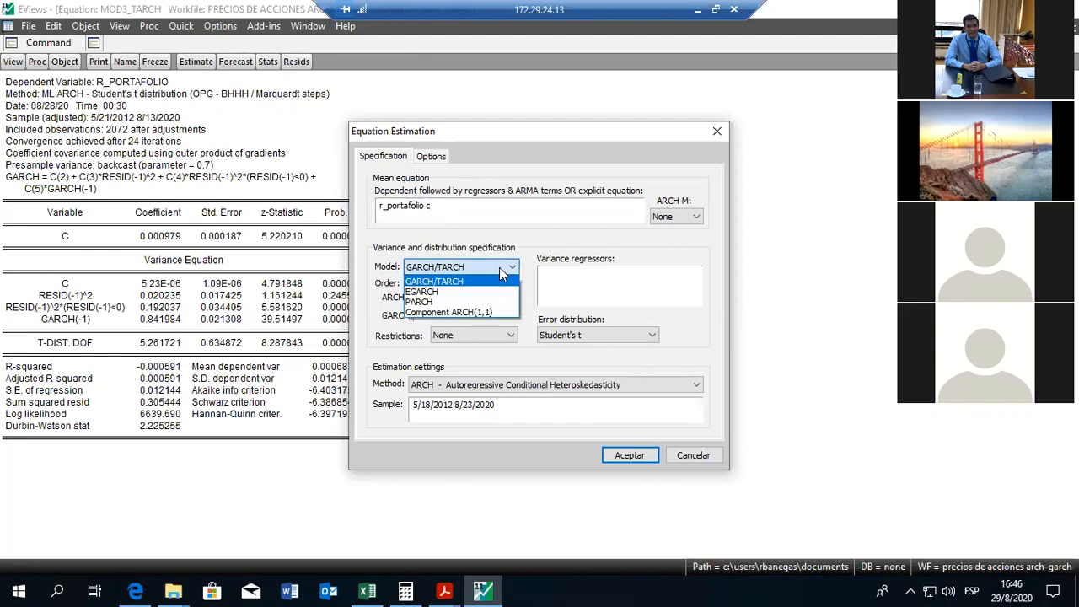
click(423, 282)
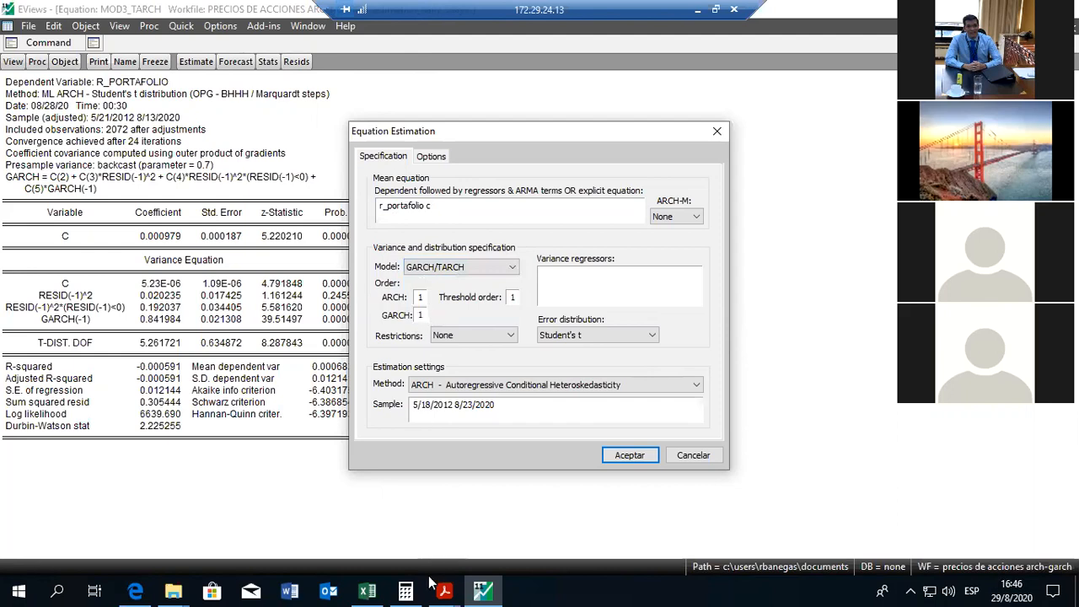
mouse_move(435, 590)
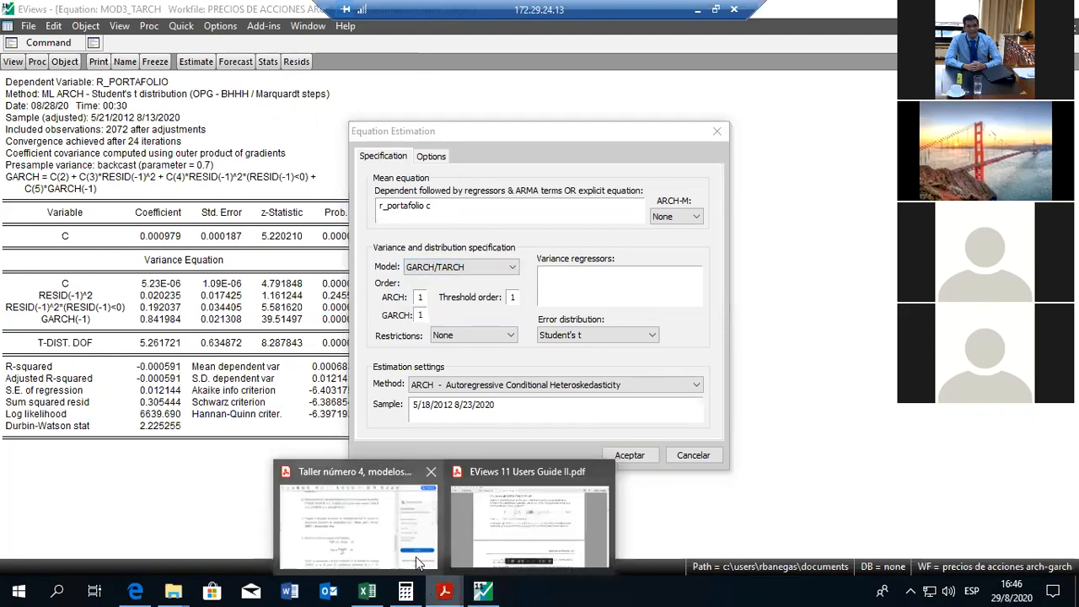
mouse_move(416, 556)
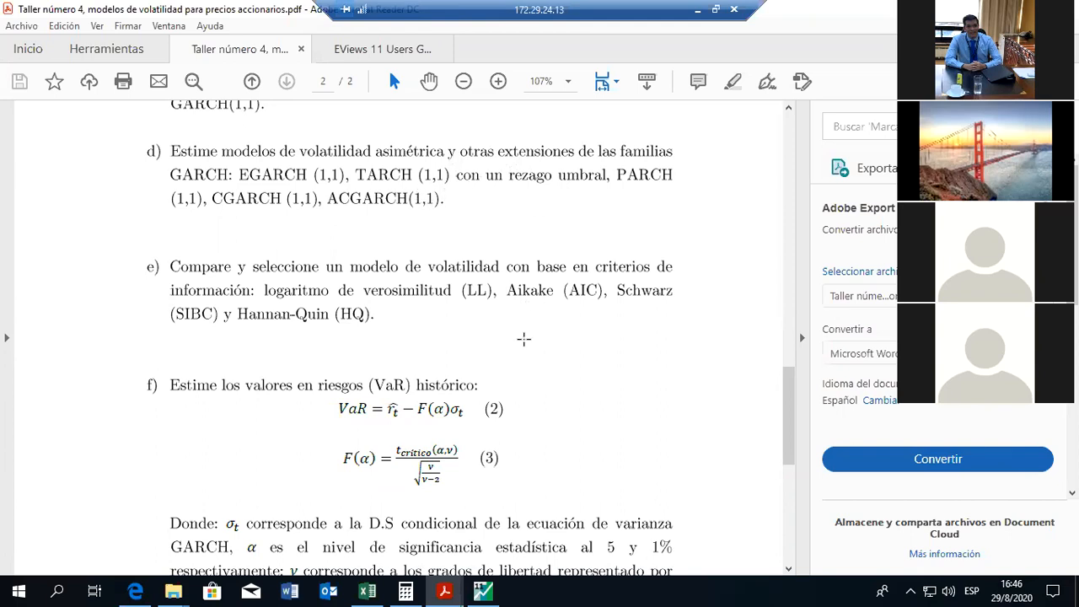
Return to the EViews equation estimation settings and choose Student's t as the error distribution.
click(483, 590)
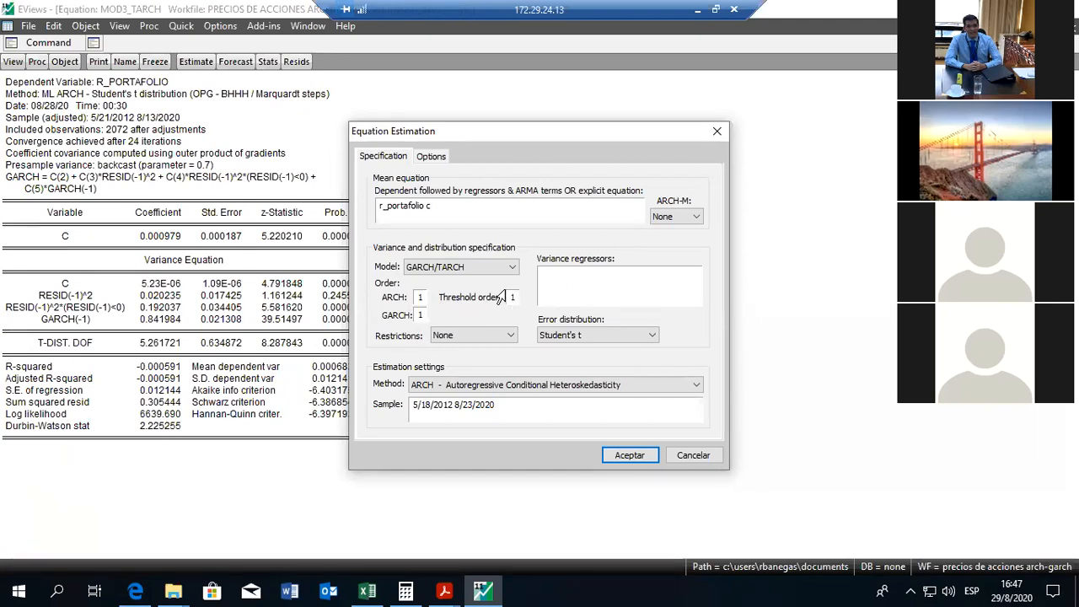
click(565, 334)
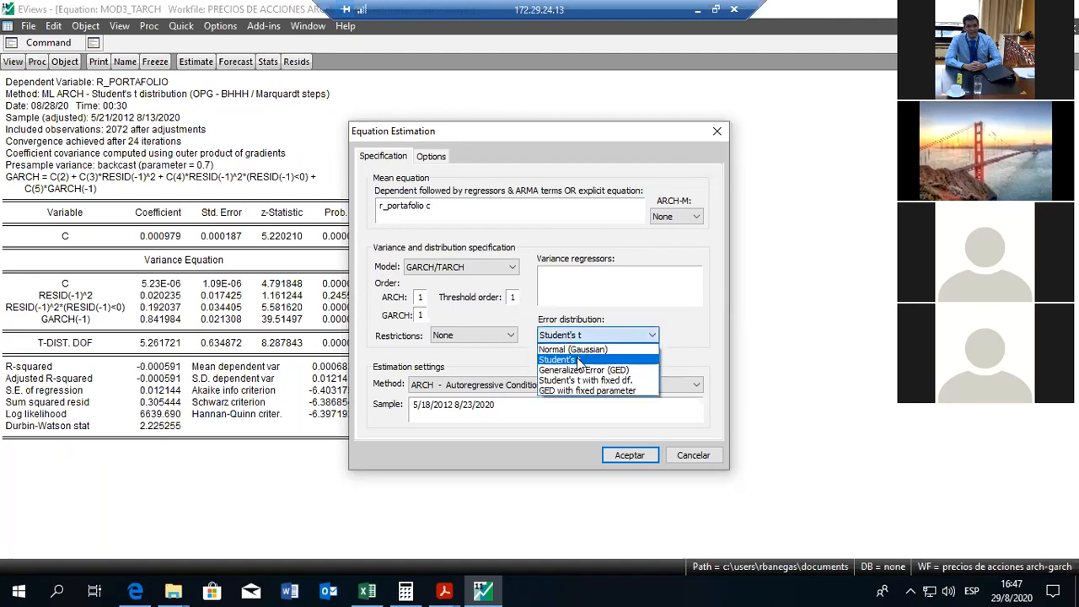
click(578, 359)
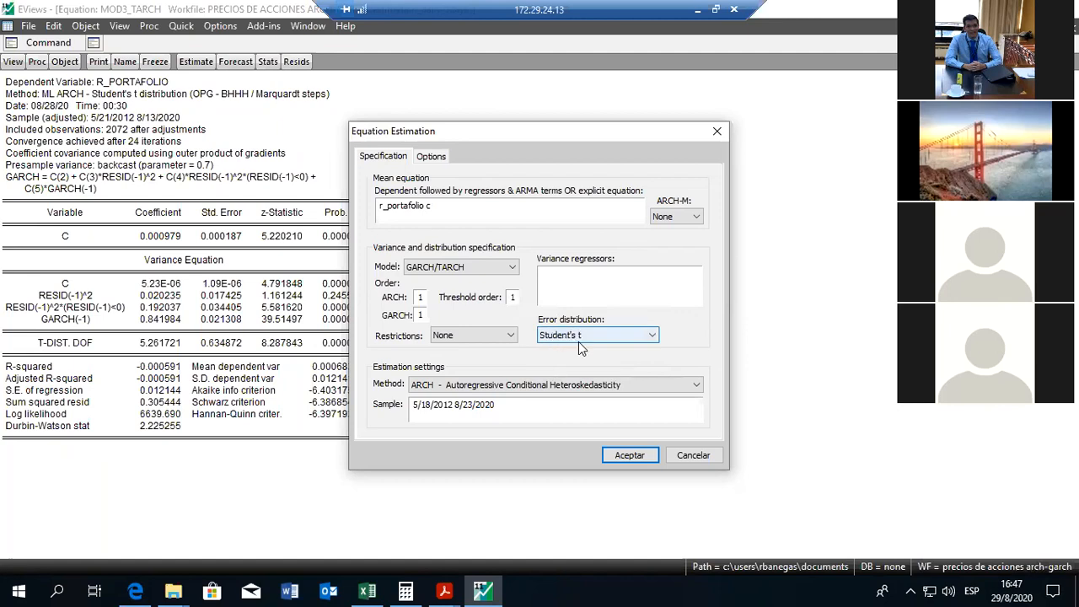
Estimate the TARCH equation with the chosen settings and examine the RESID(-1)^2 coefficient and the variance terms' probabilities.
click(629, 455)
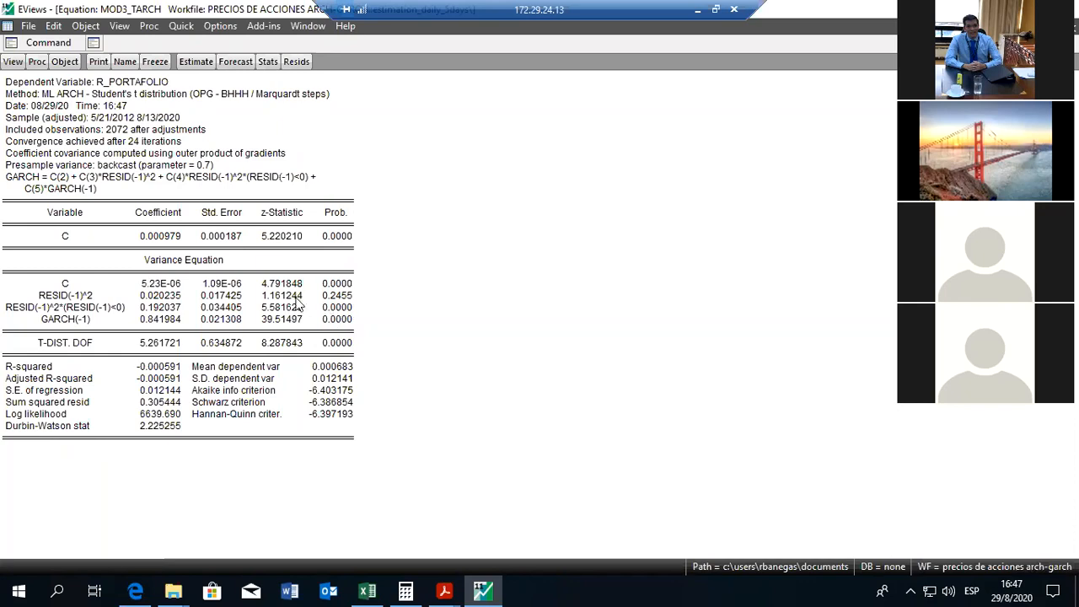
click(153, 301)
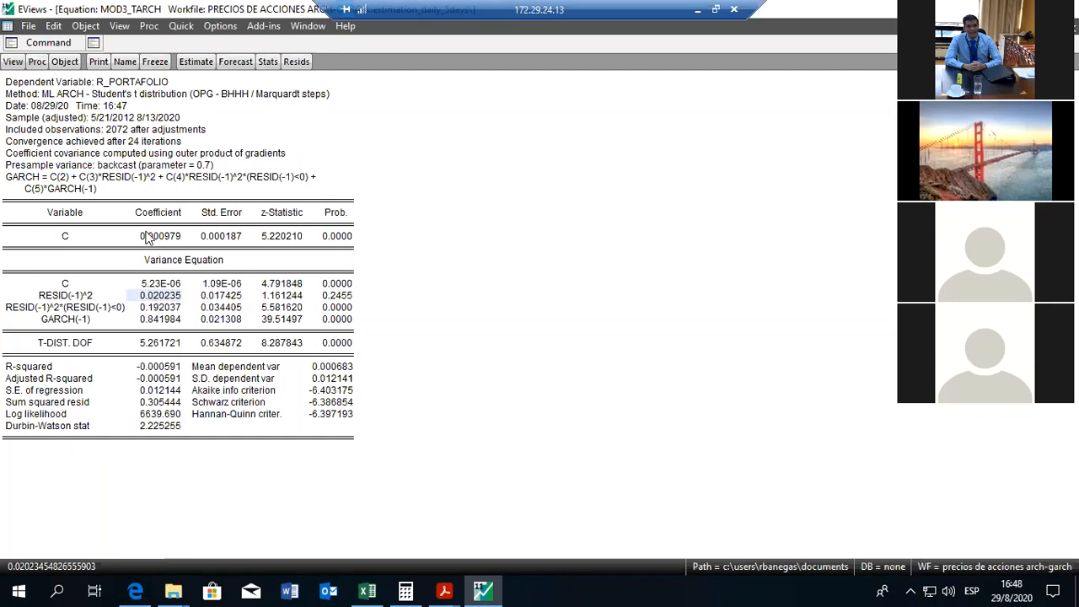
click(343, 296)
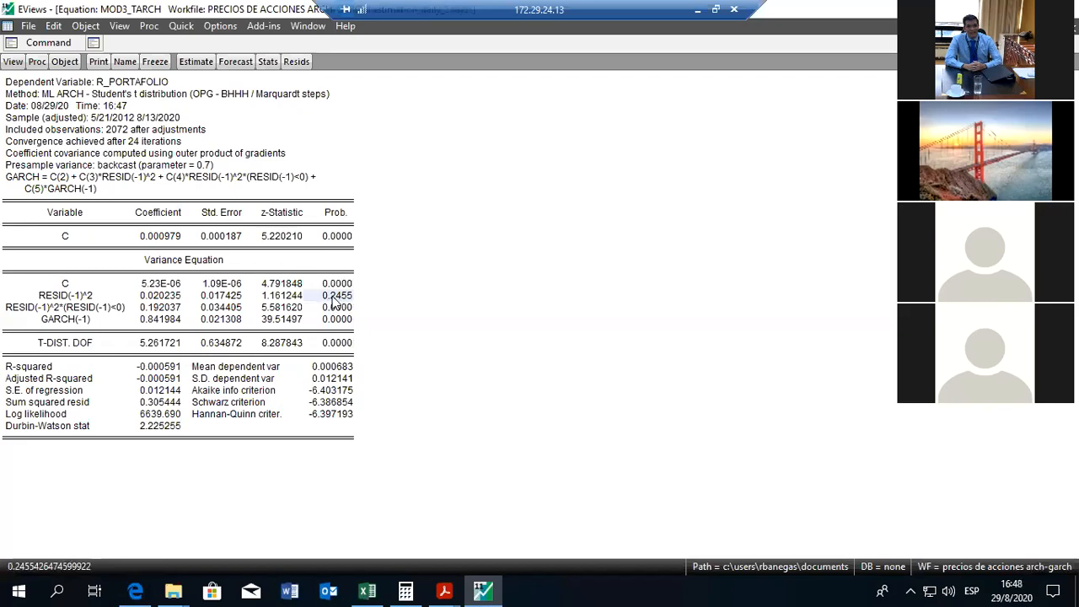
click(80, 299)
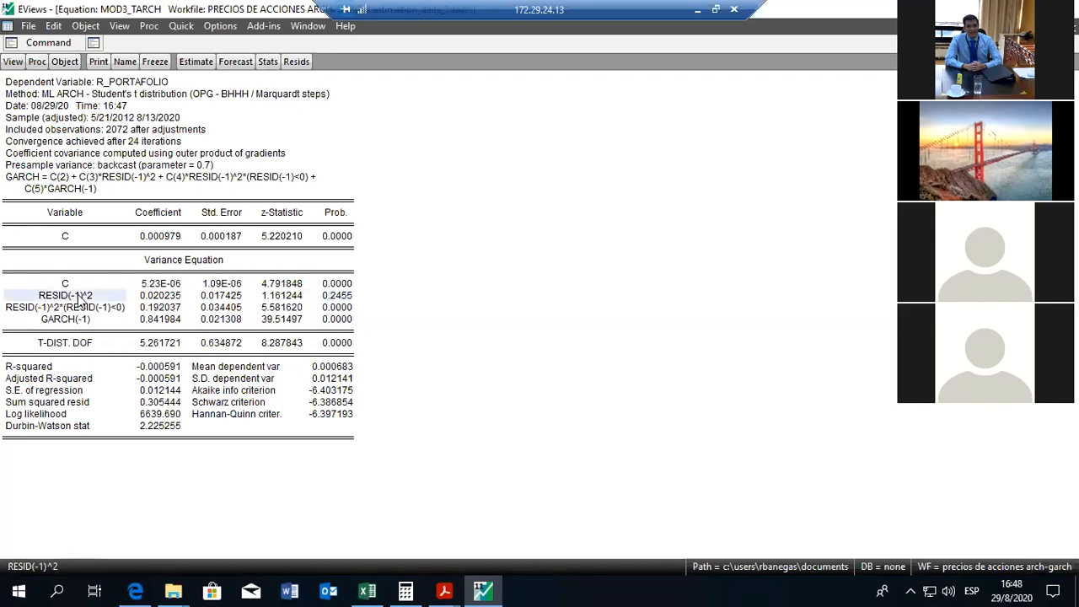
drag(346, 307, 347, 320)
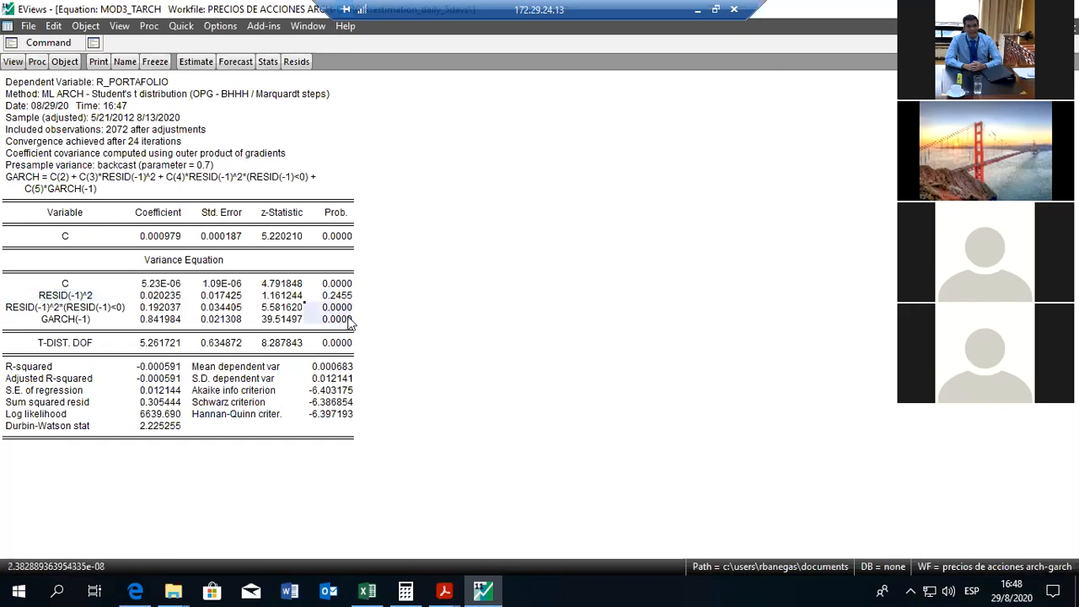
click(340, 284)
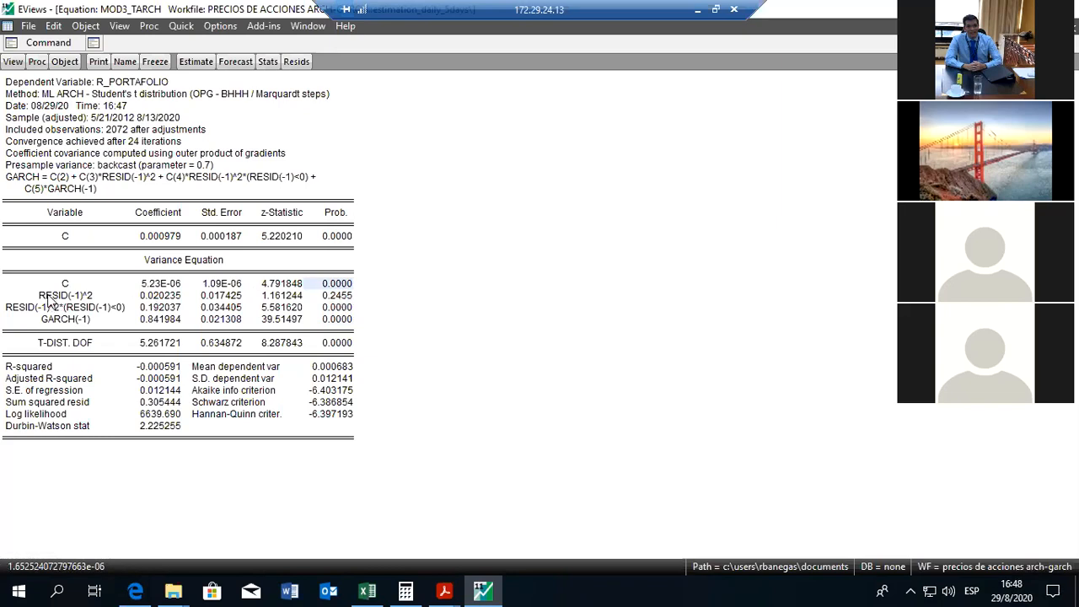
click(342, 299)
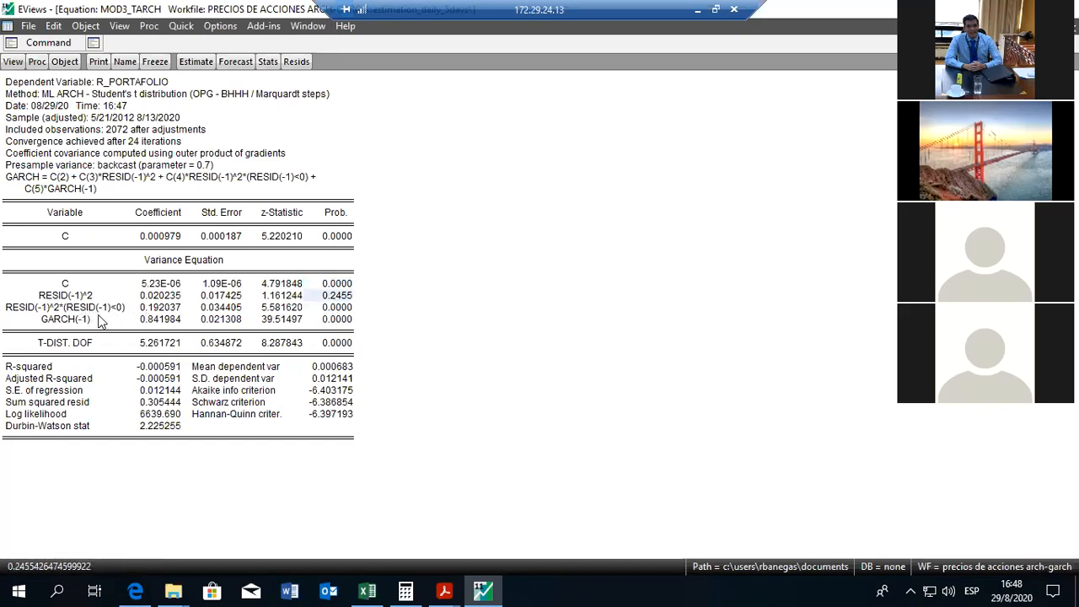
Examine the coefficient and probability of the asymmetry term RESID(-1)^2*(RESID(-1)<0) in the variance equation.
click(93, 309)
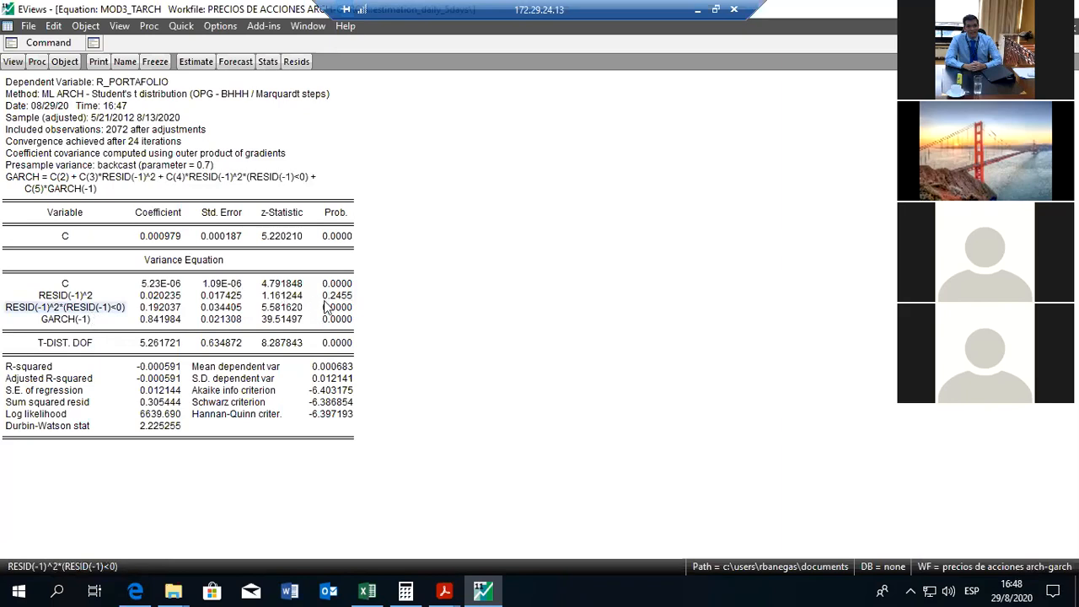
click(164, 309)
click(338, 309)
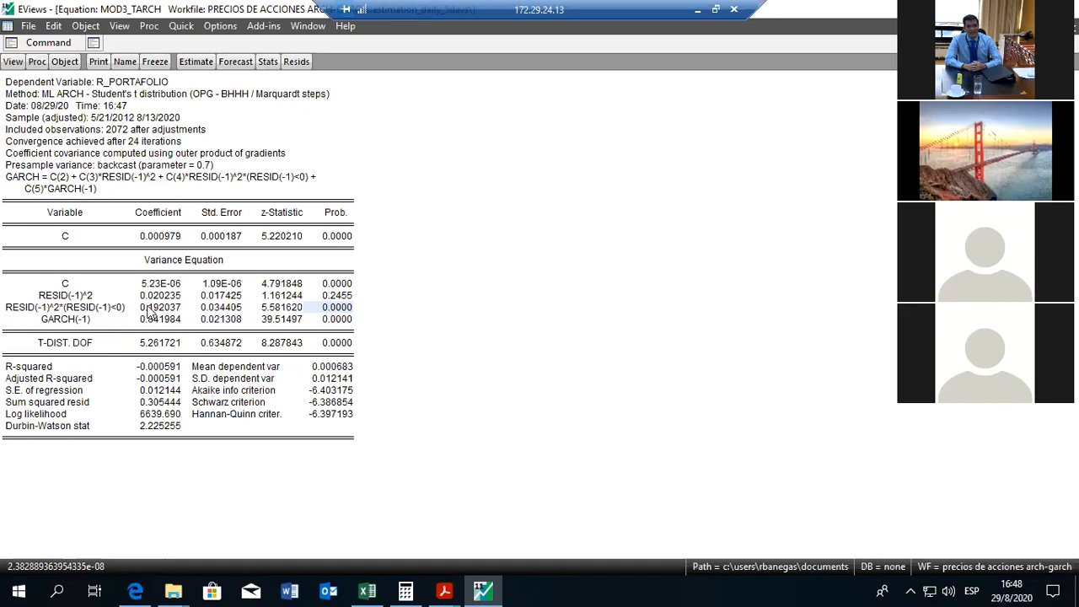
click(150, 310)
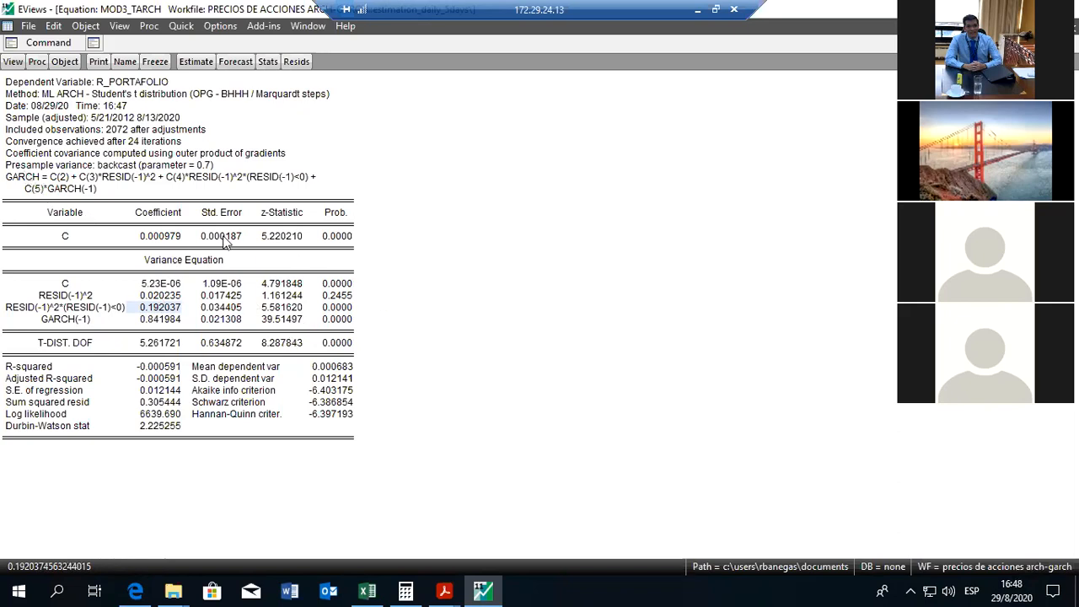
Display the Q-statistics correlogram of the standardized residuals with 36 lags and review its probability column.
click(15, 64)
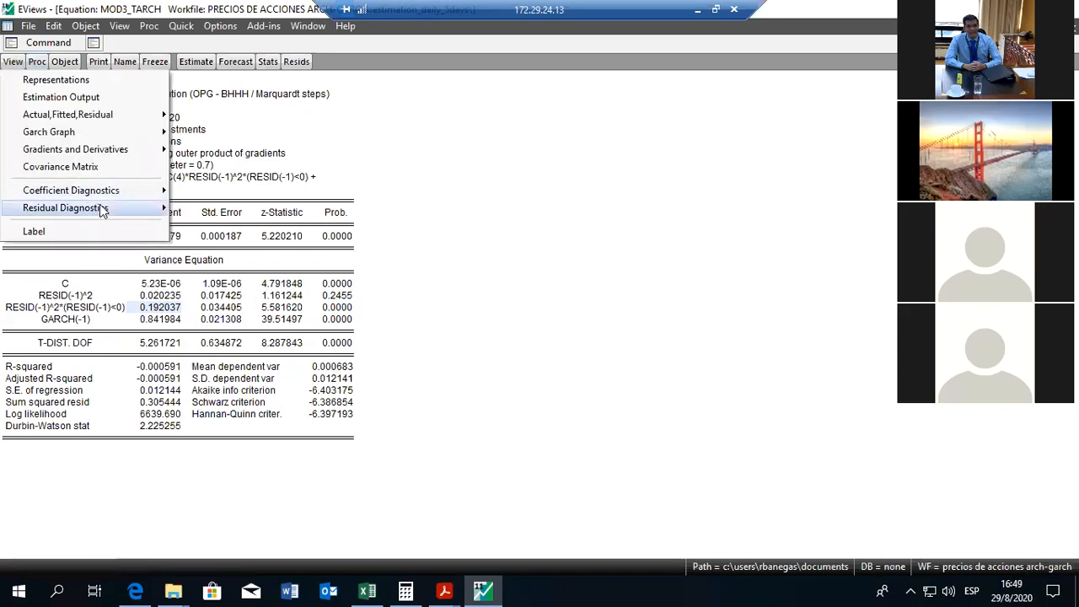
mouse_move(101, 210)
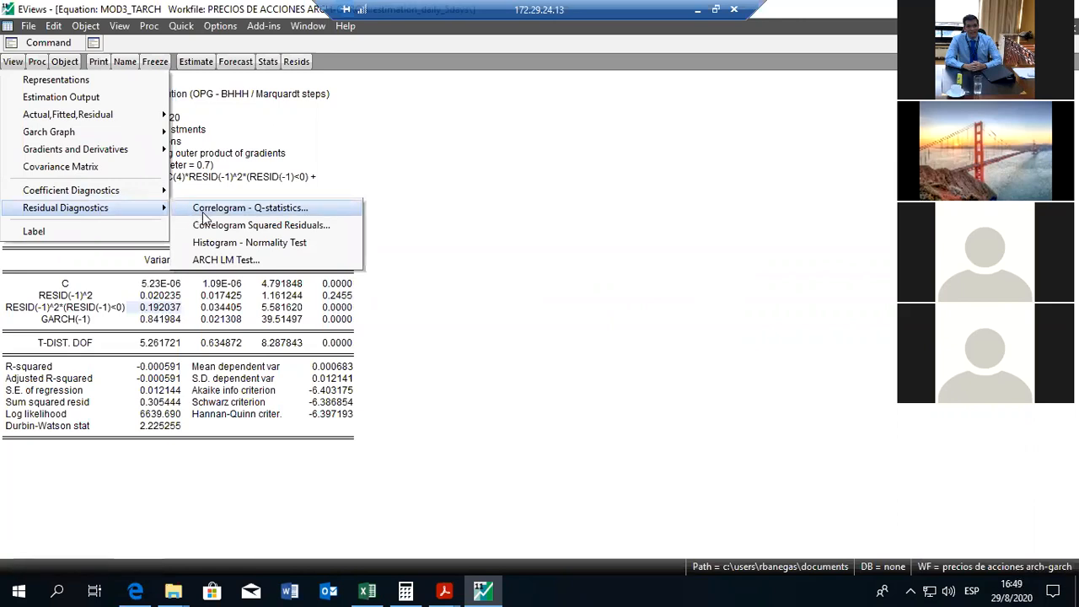
click(274, 211)
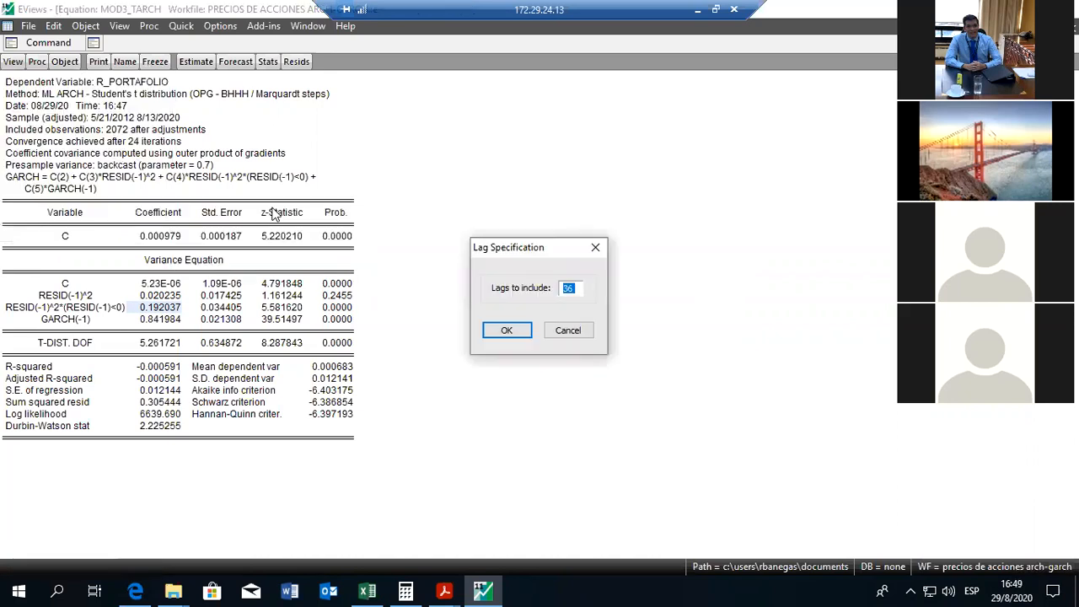
click(501, 329)
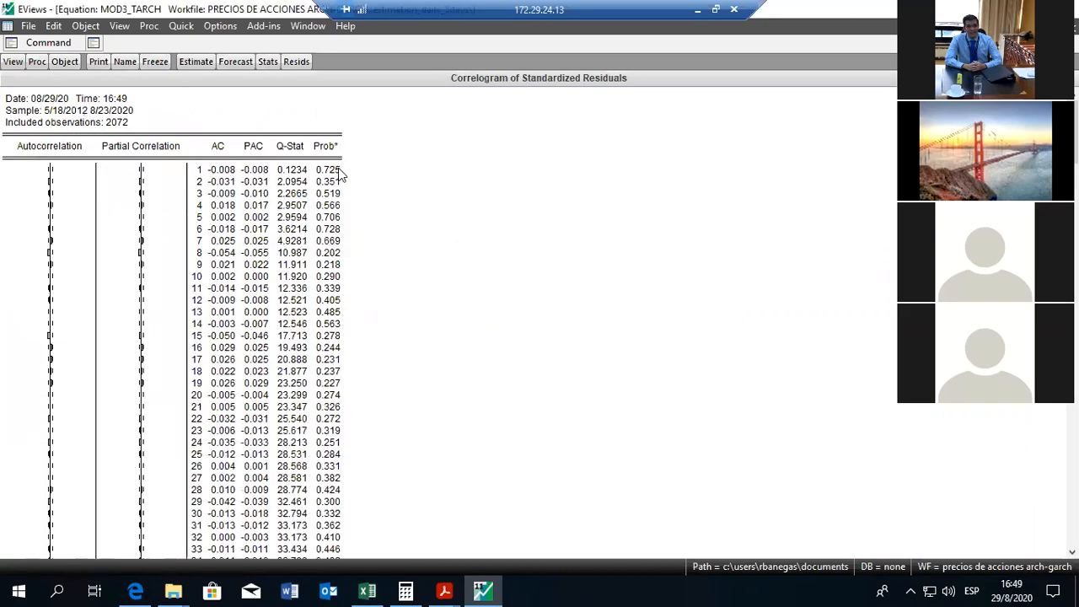
mouse_move(337, 171)
mouse_down()
mouse_move(336, 274)
mouse_move(367, 343)
mouse_move(334, 174)
mouse_up()
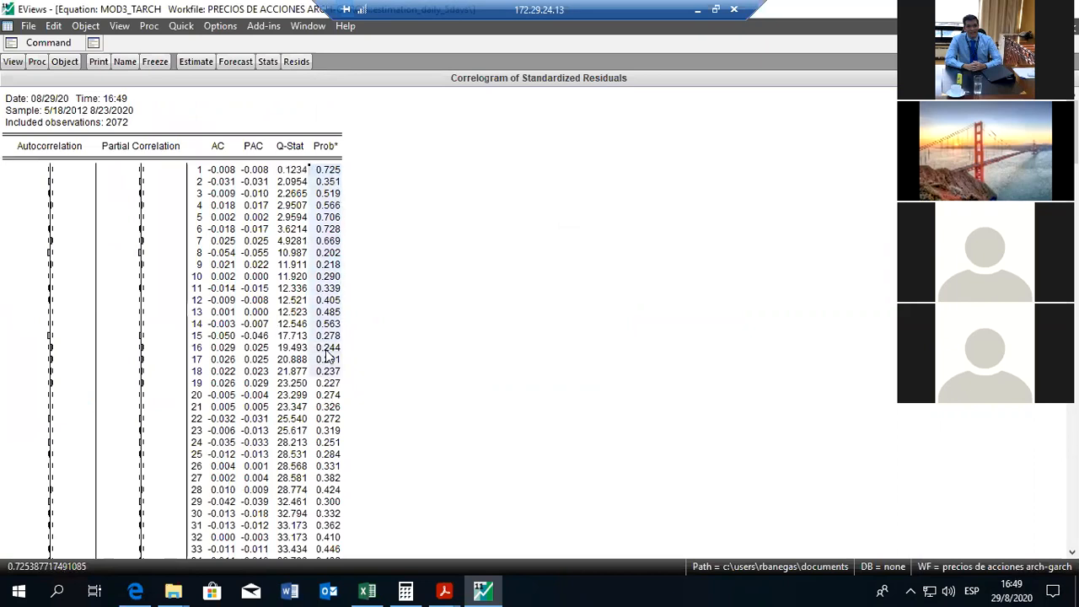
Check the TARCH residuals for remaining heteroskedasticity with an ARCH LM test using 1 lag.
click(15, 64)
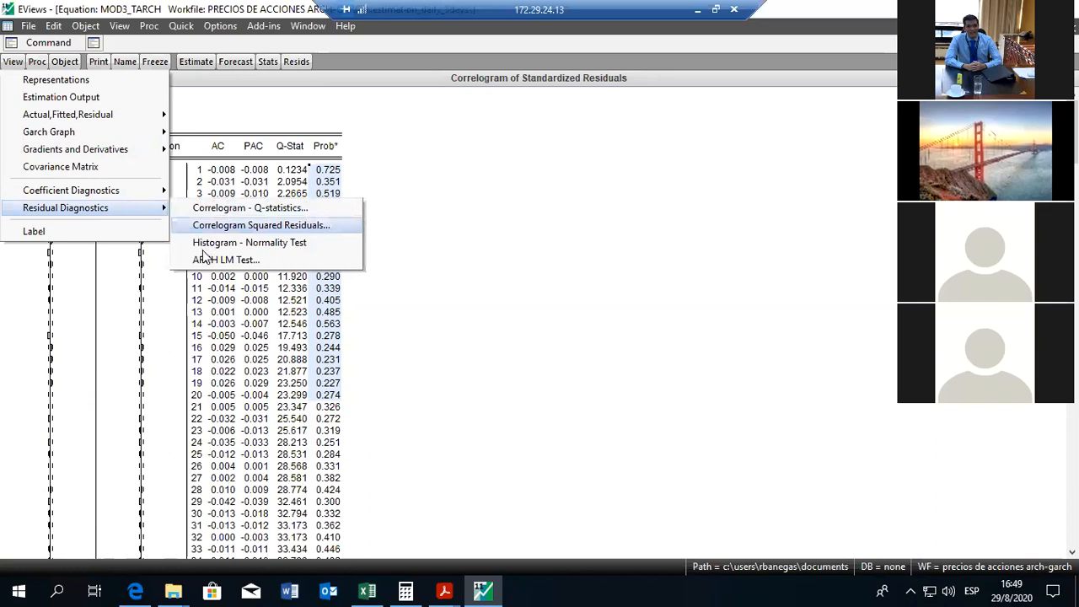
click(202, 260)
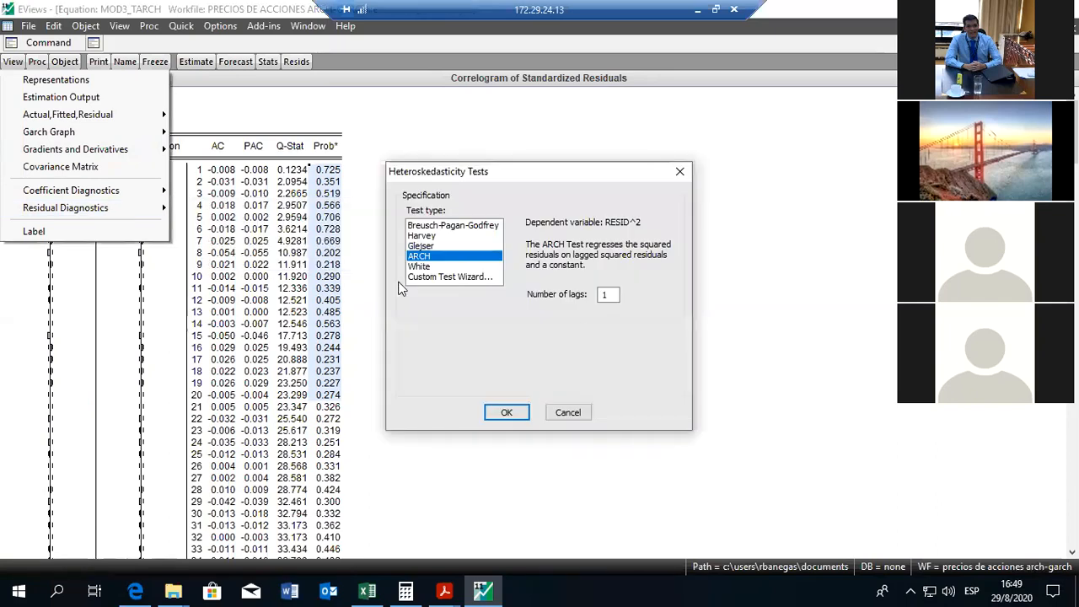
click(507, 412)
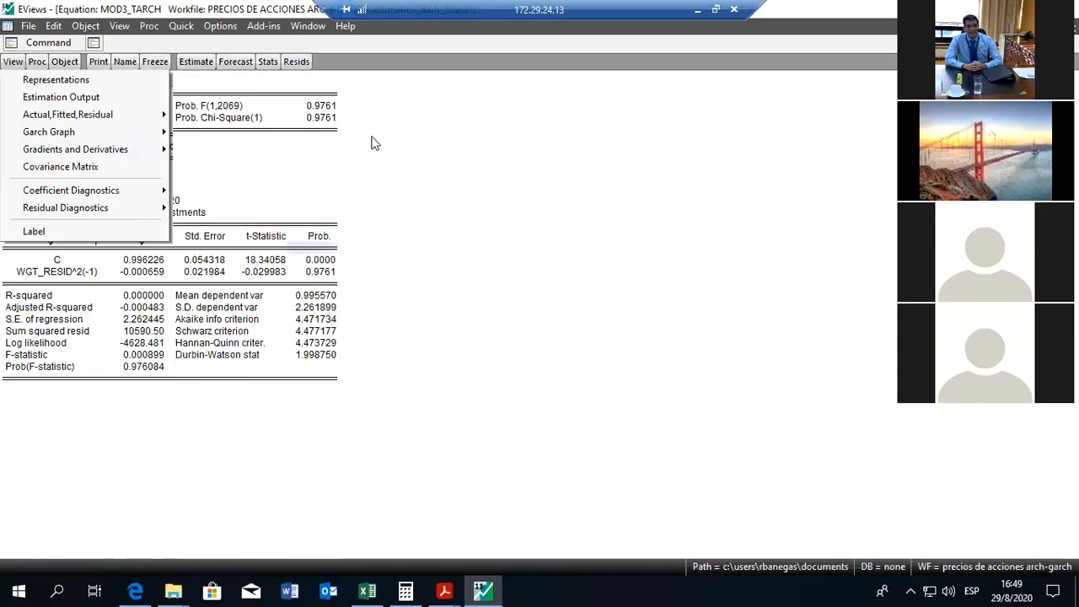
click(129, 81)
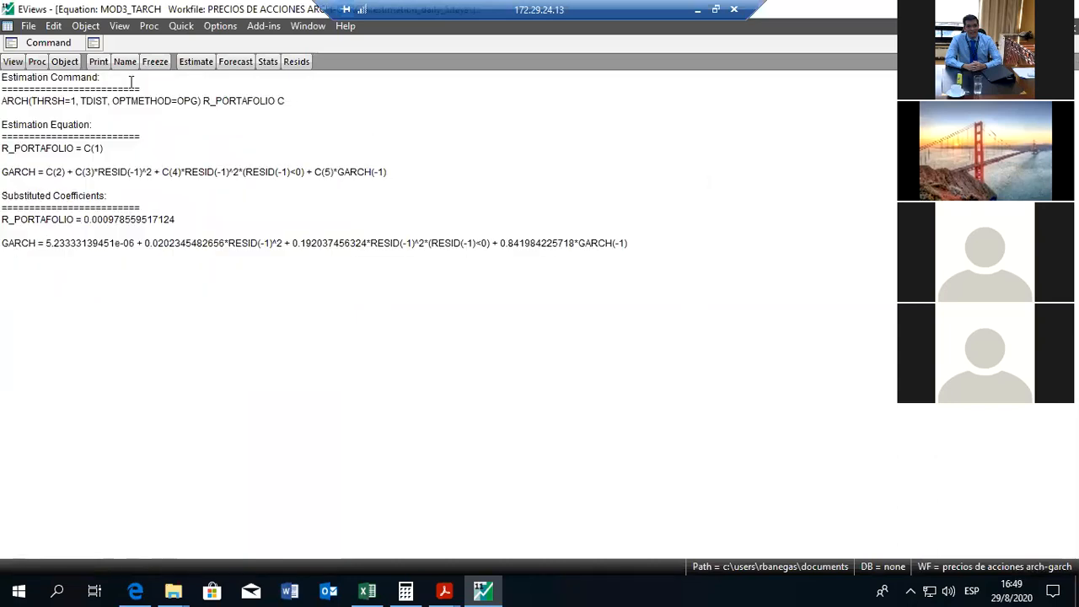
click(12, 62)
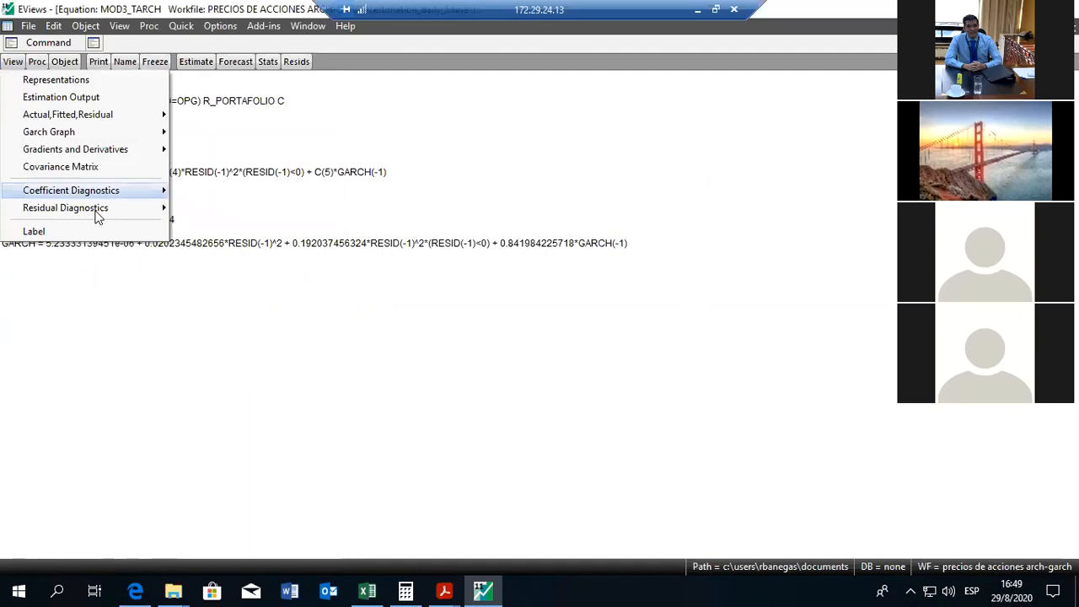
mouse_move(101, 217)
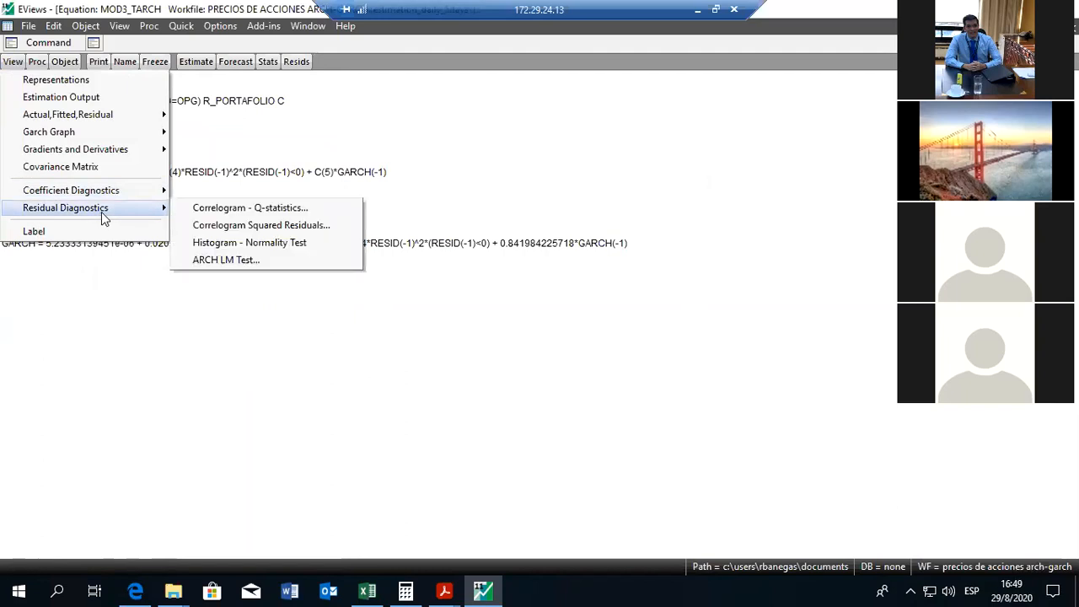
click(225, 260)
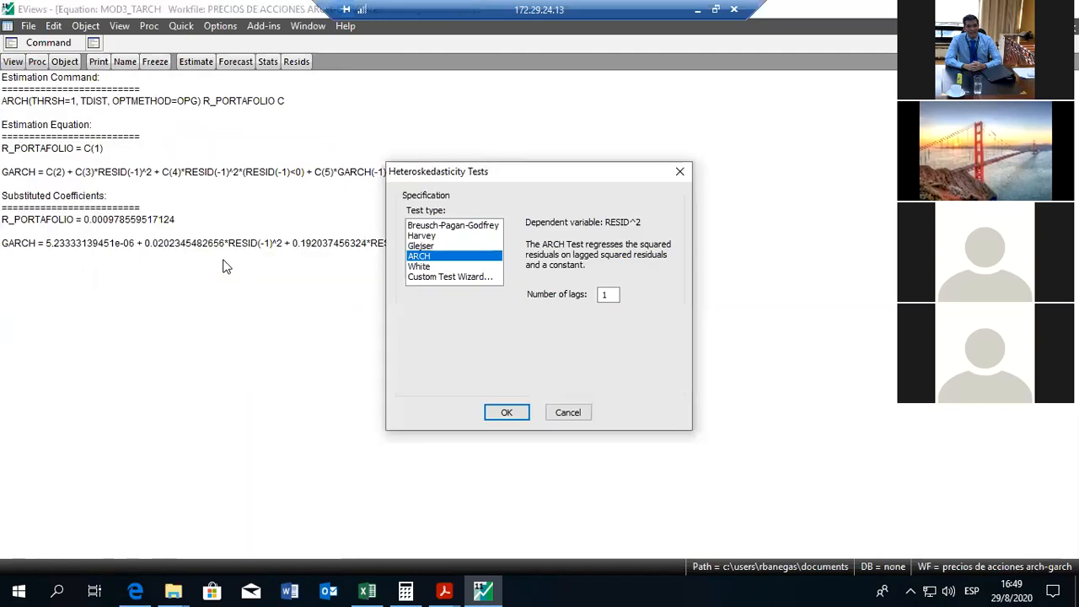
click(511, 412)
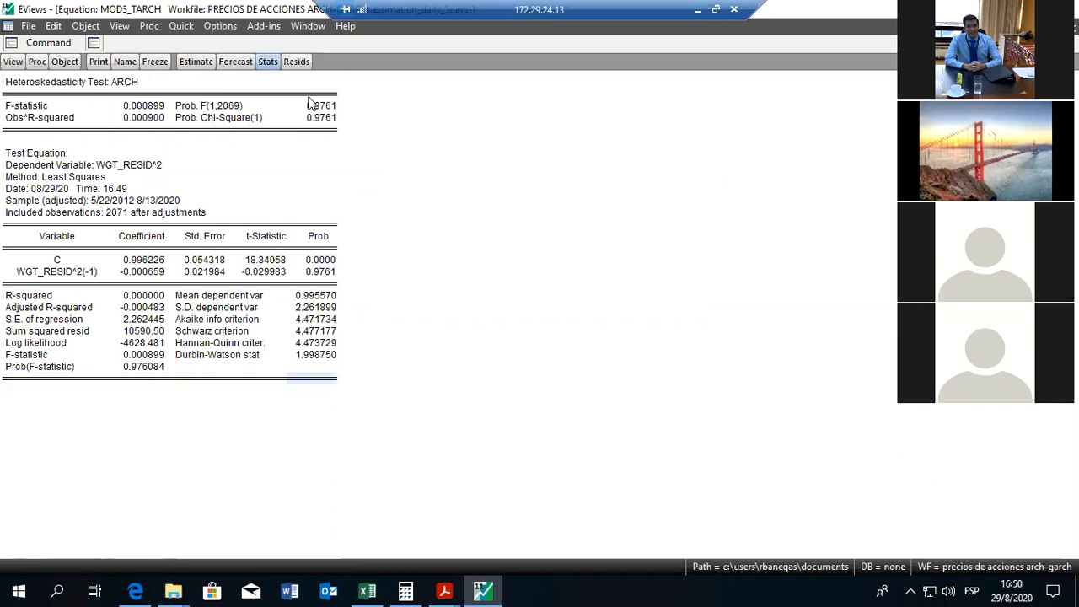
Repeat the ARCH LM test on the residuals with 2 lags and examine the F-statistic's probability.
click(12, 64)
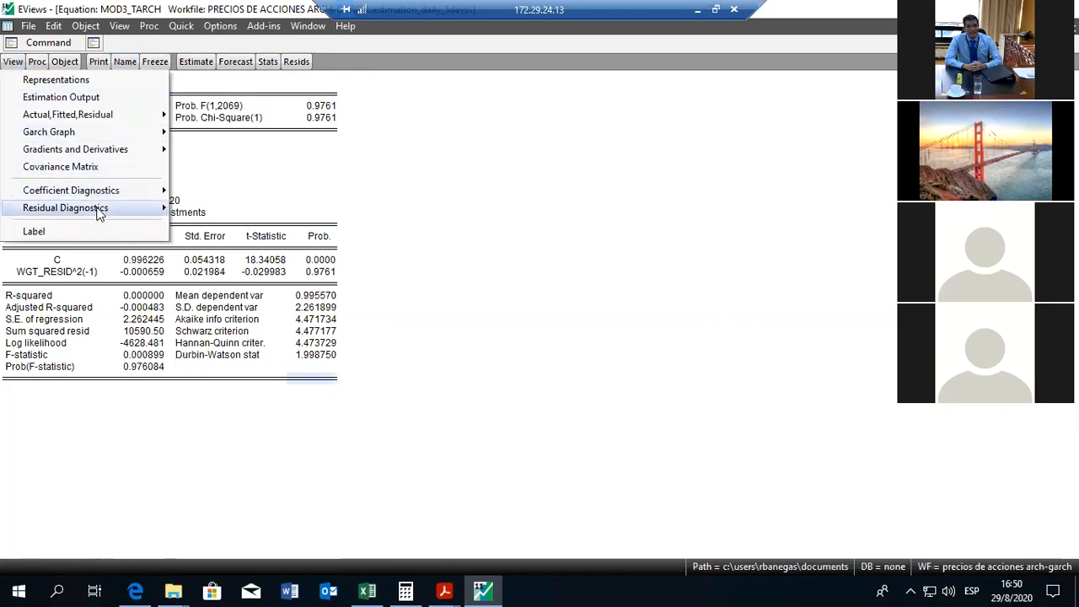
mouse_move(95, 211)
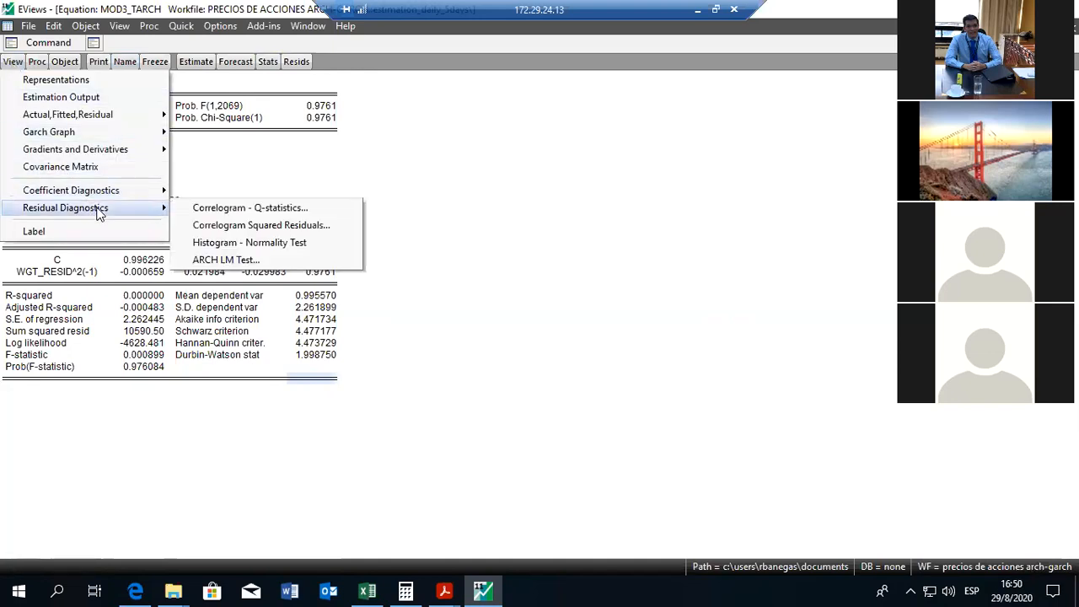
click(245, 263)
drag(610, 295, 584, 288)
text(2)
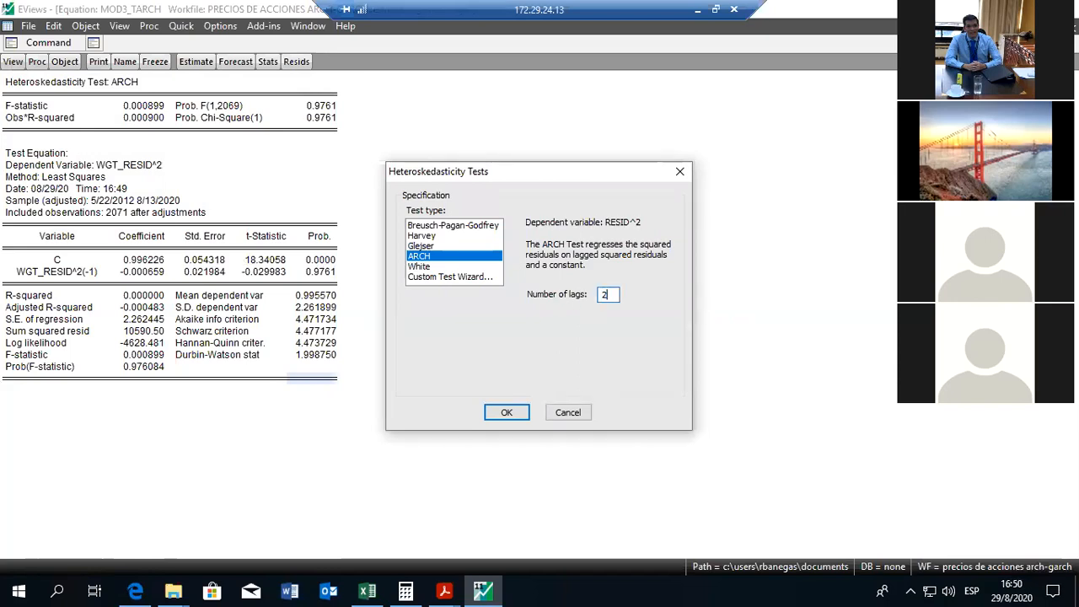
click(510, 413)
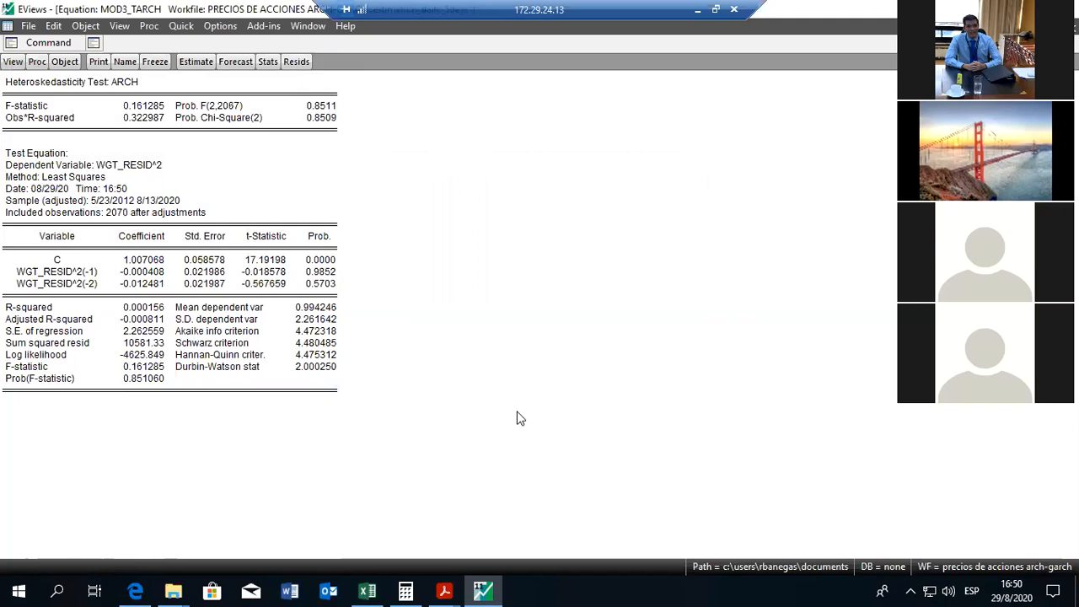
drag(336, 115, 194, 115)
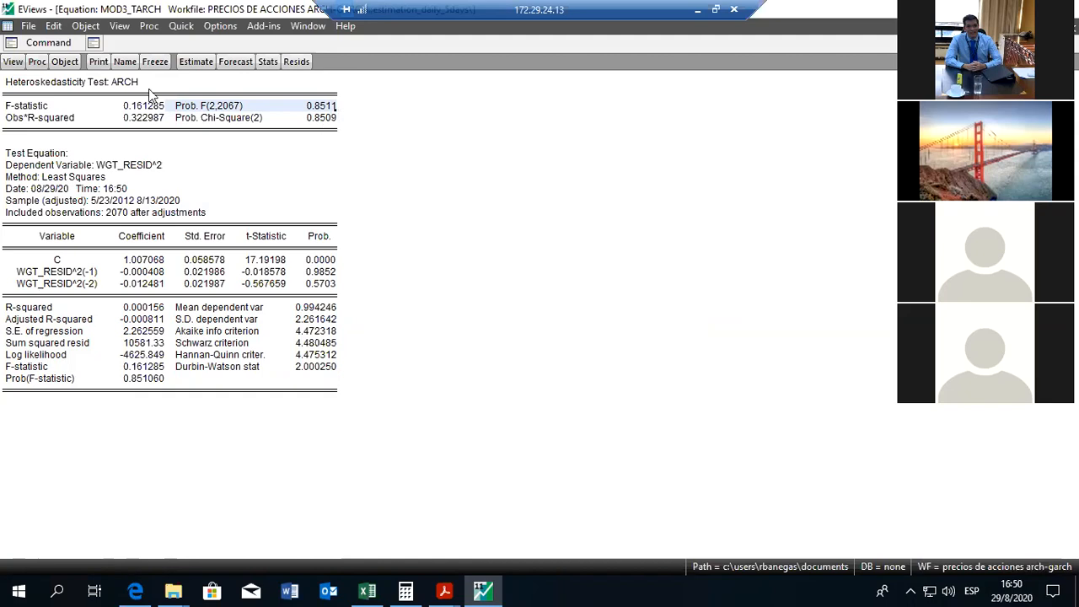
click(313, 107)
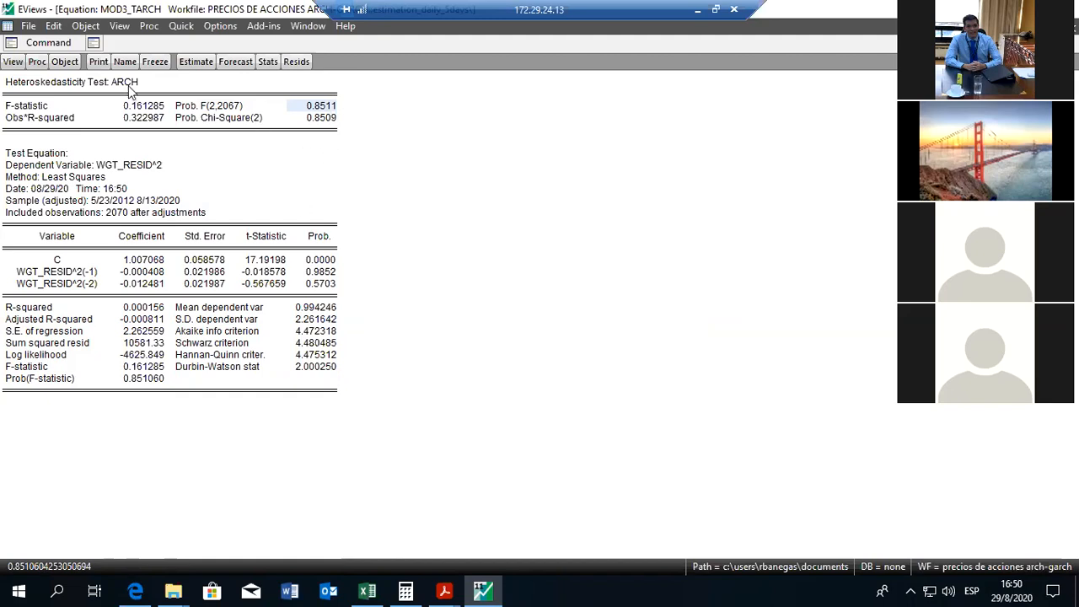
Plot the TARCH model's conditional standard deviation as a GARCH graph and inspect the volatility spike in 2020.
click(17, 64)
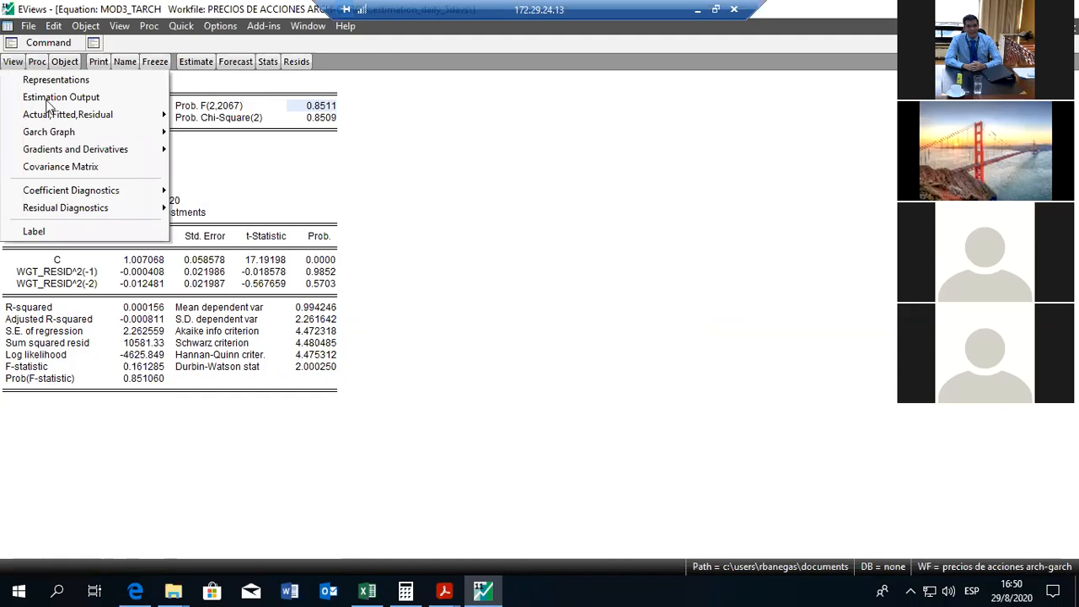
mouse_move(82, 135)
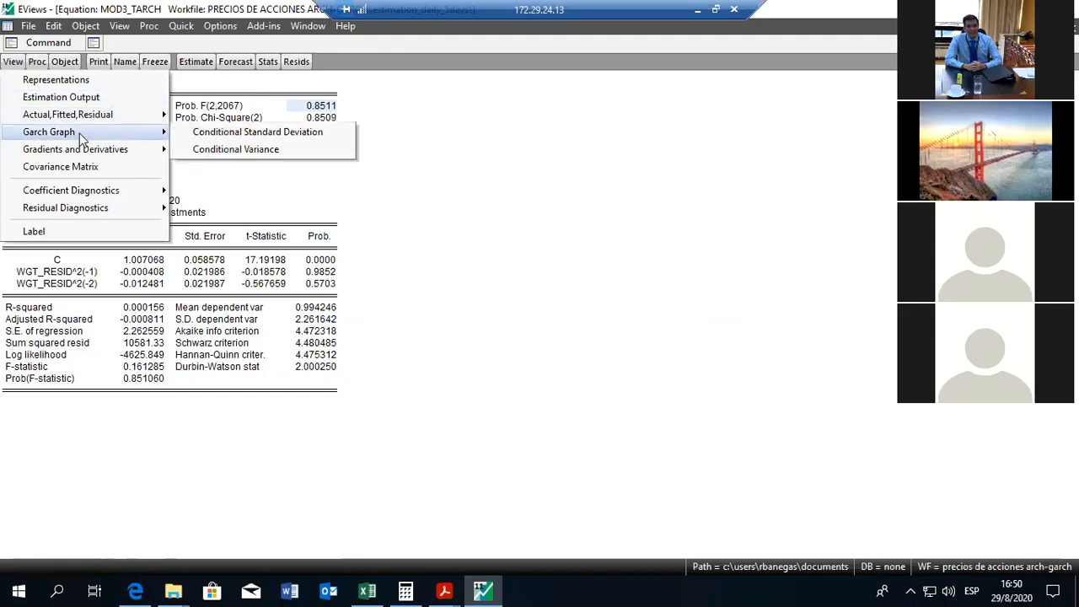
click(226, 138)
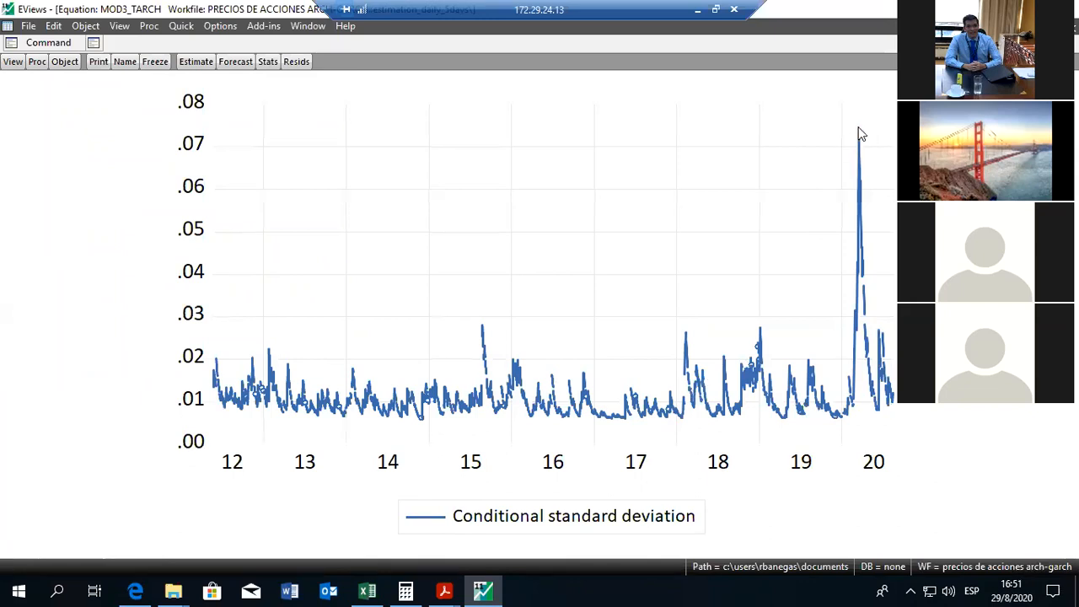
mouse_move(860, 135)
Switch to the Taller número 4 PDF in Adobe Acrobat and review the list of asymmetric models in item d.
mouse_move(444, 590)
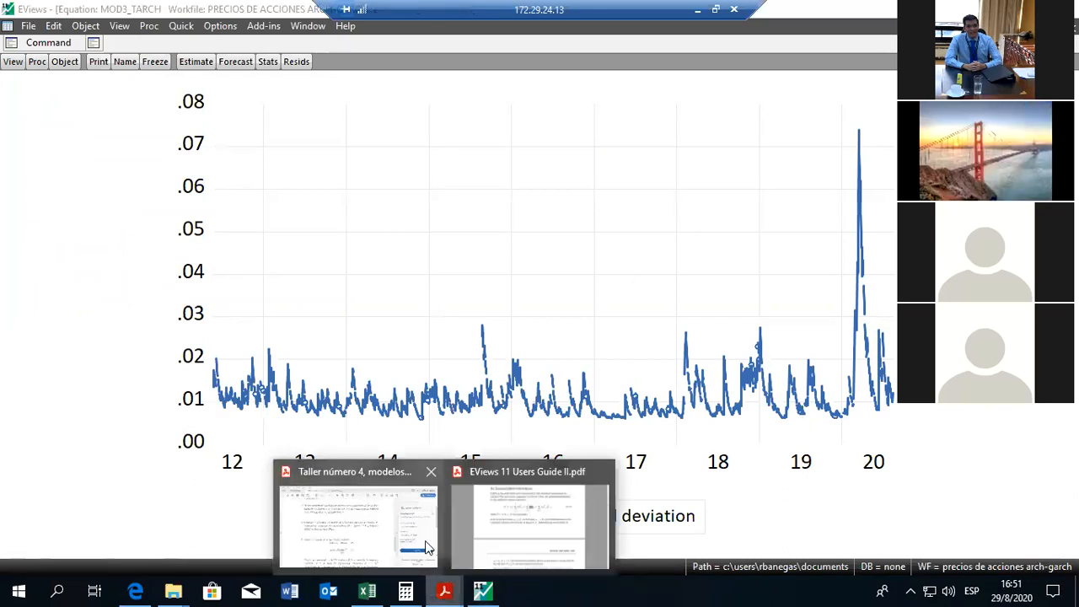
mouse_move(425, 540)
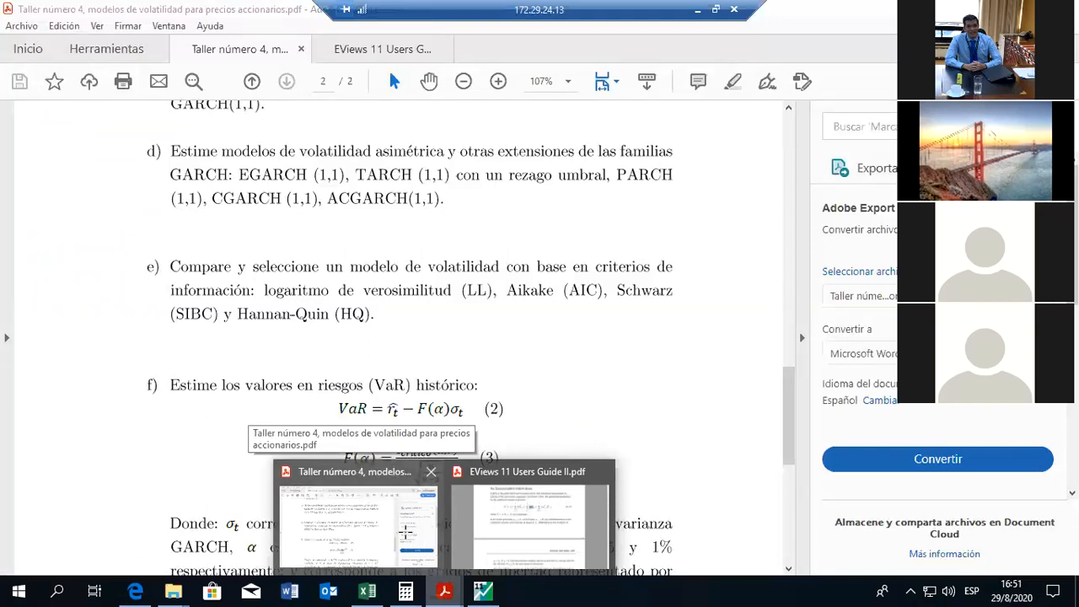
click(412, 540)
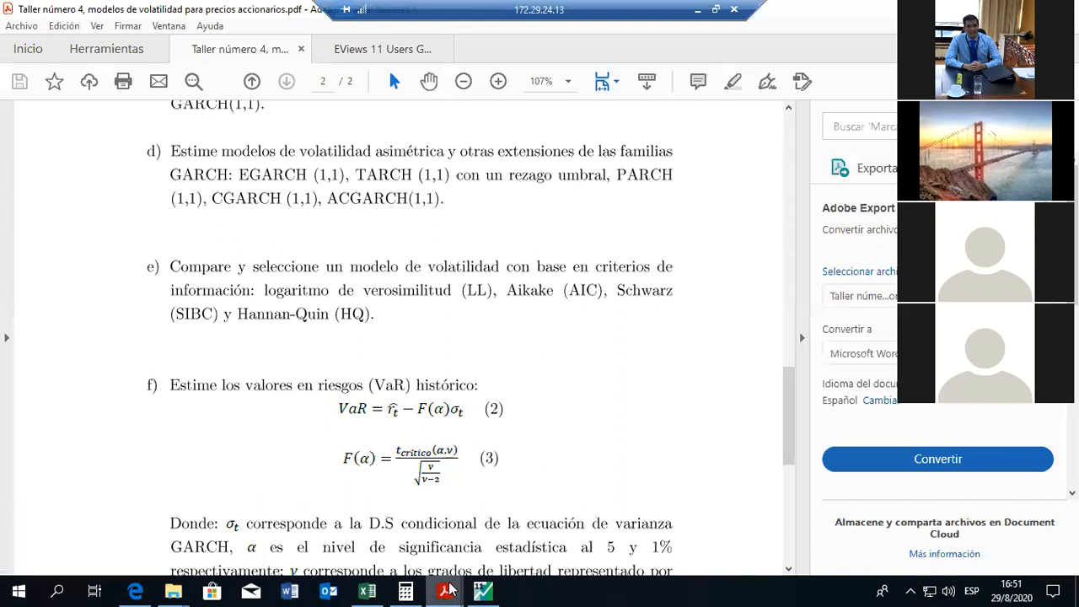
Switch to the EViews 11 Users Guide II PDF and review its section on additional ARCH models.
mouse_move(449, 588)
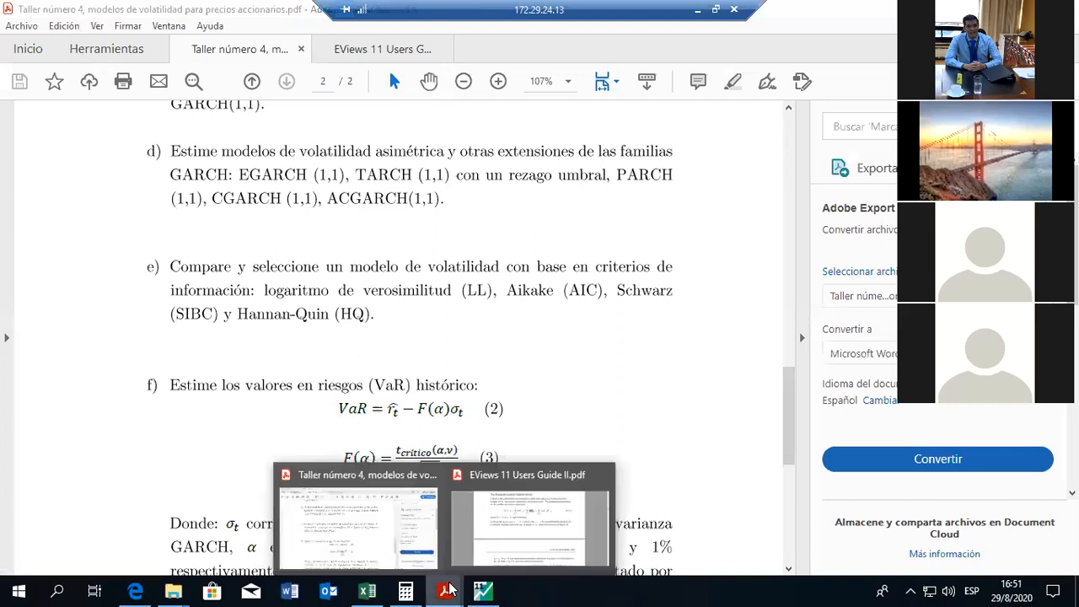
click(475, 553)
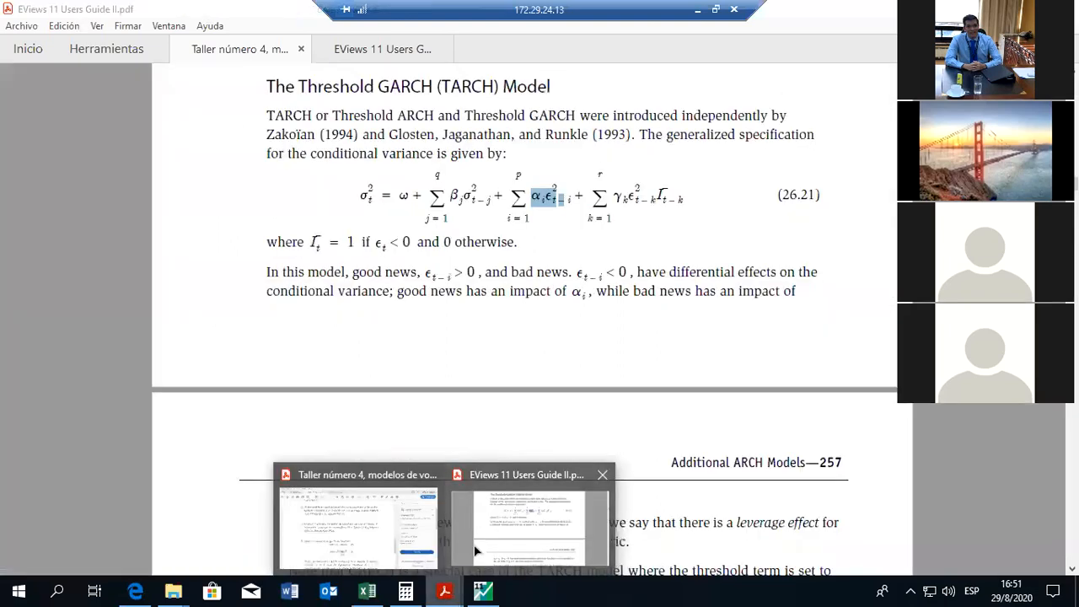
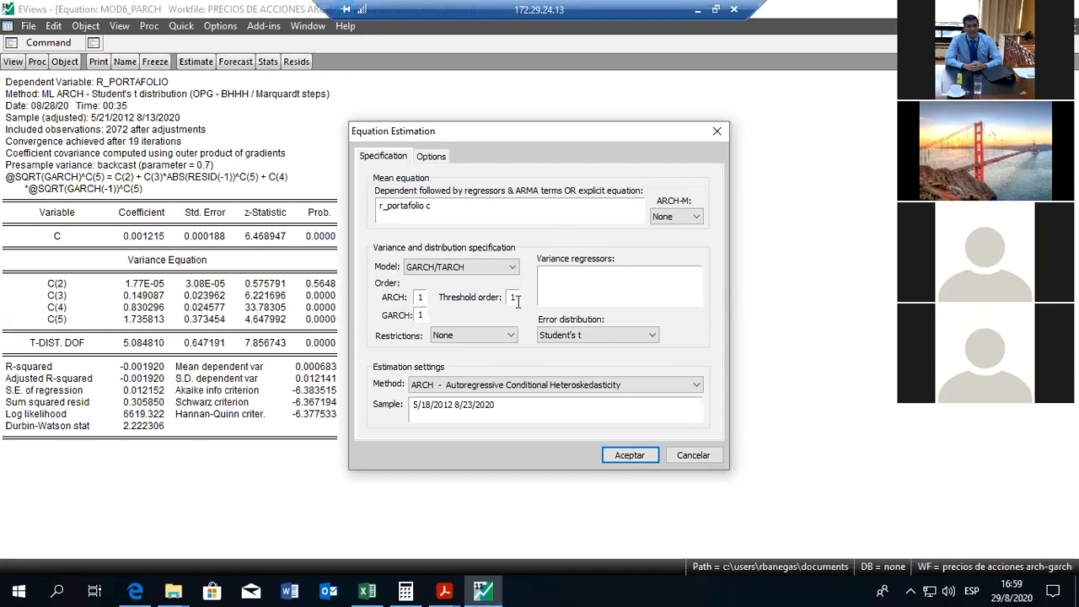
Re-estimate the MOD6_PARCH equation as a GARCH/TARCH model with threshold order 0.
double_click(511, 298)
click(628, 456)
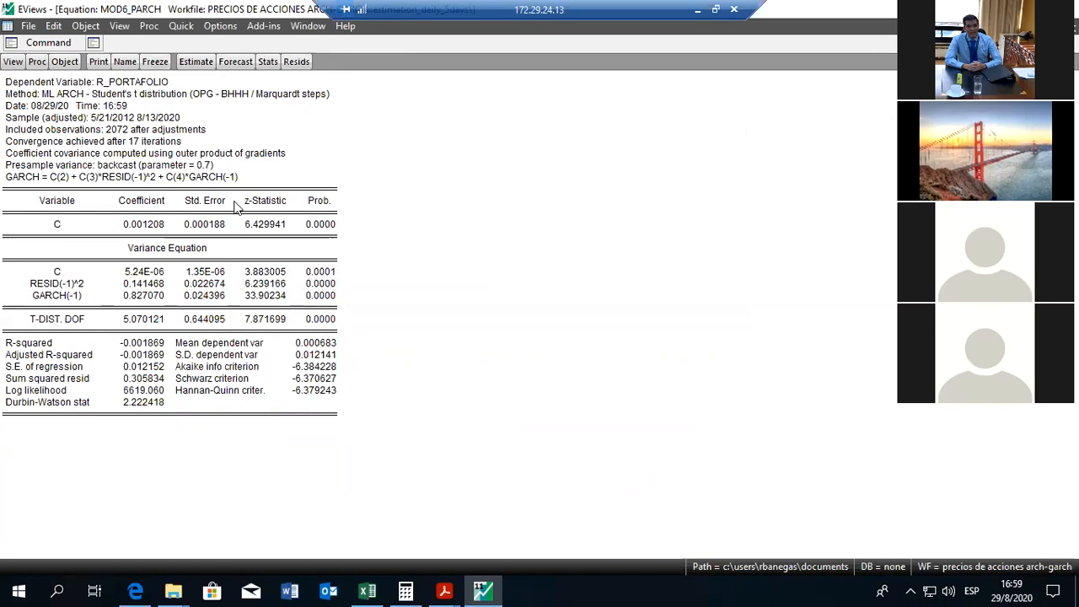
Re-estimate r_portafolio c as a PARCH model with ARCH 1, GARCH 1, asymmetric order 0, Student's t errors and an unfixed power parameter.
click(197, 62)
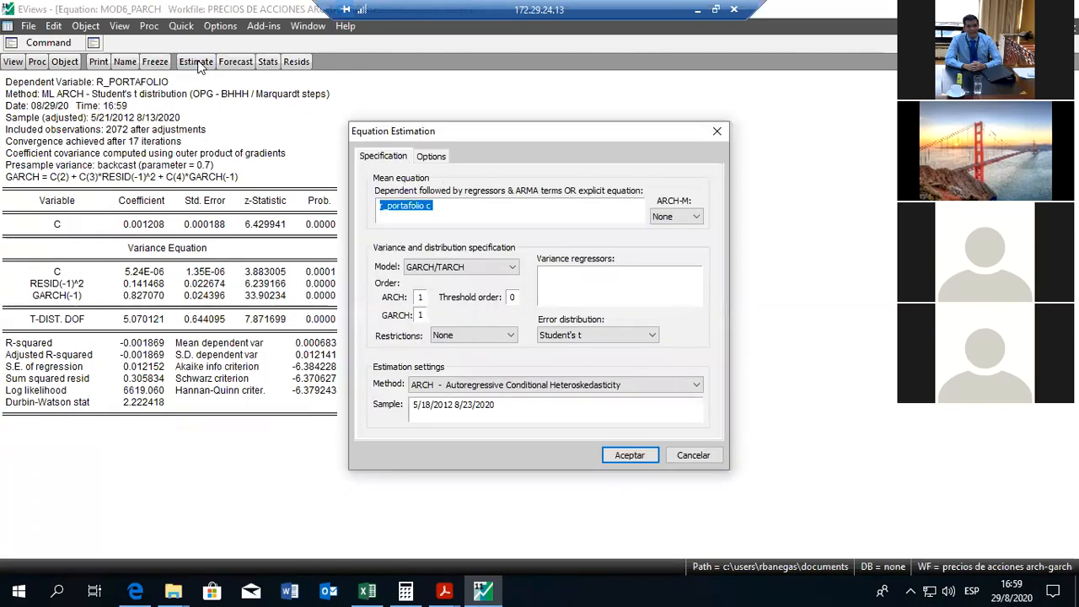
click(468, 214)
drag(452, 212, 373, 212)
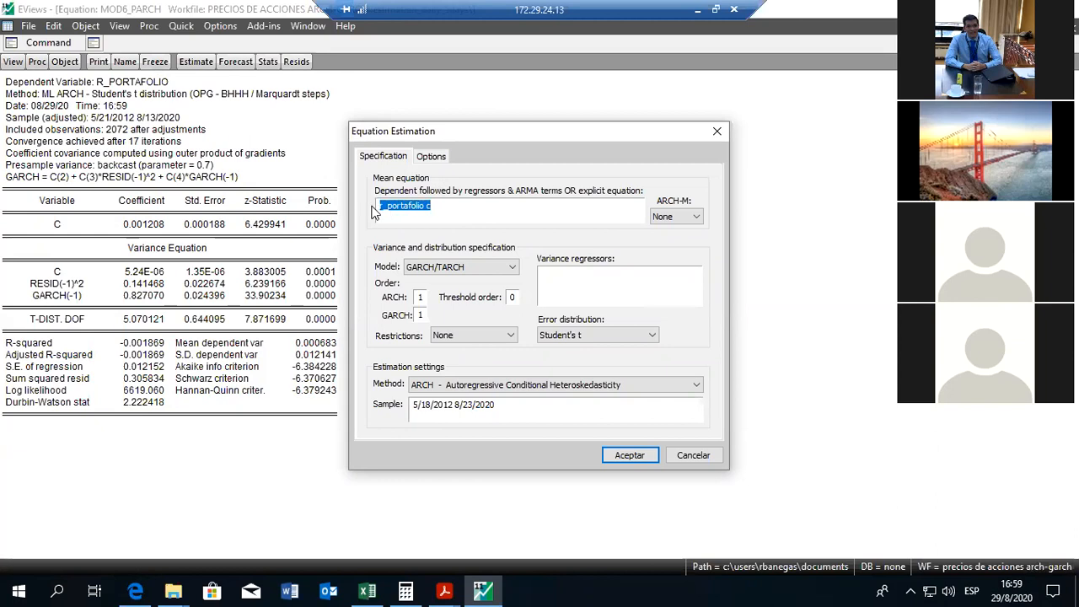
click(434, 211)
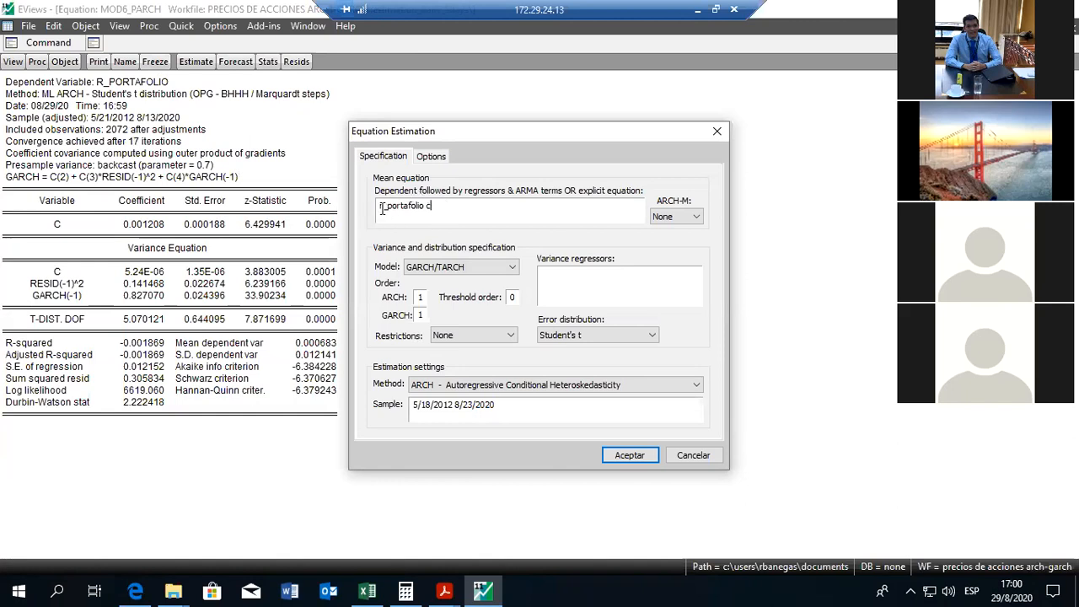
drag(381, 206, 419, 208)
click(430, 207)
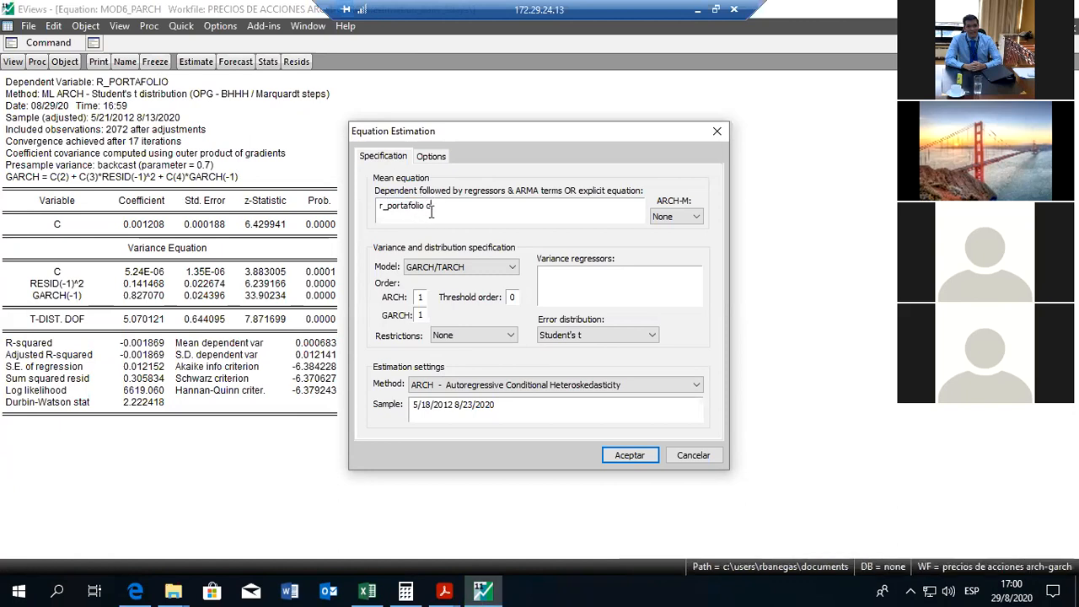
click(450, 271)
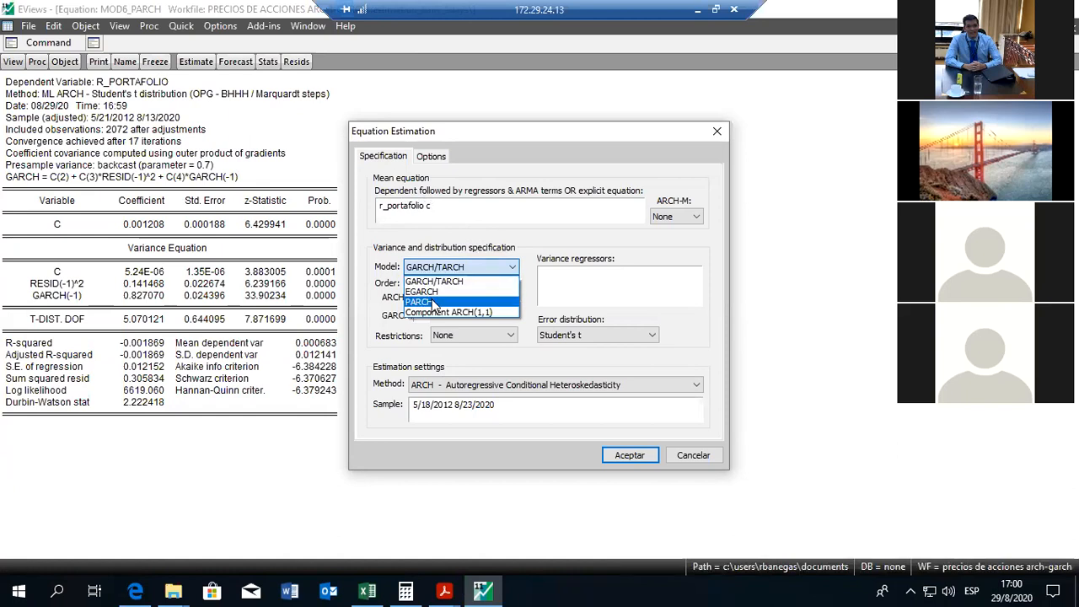
click(430, 302)
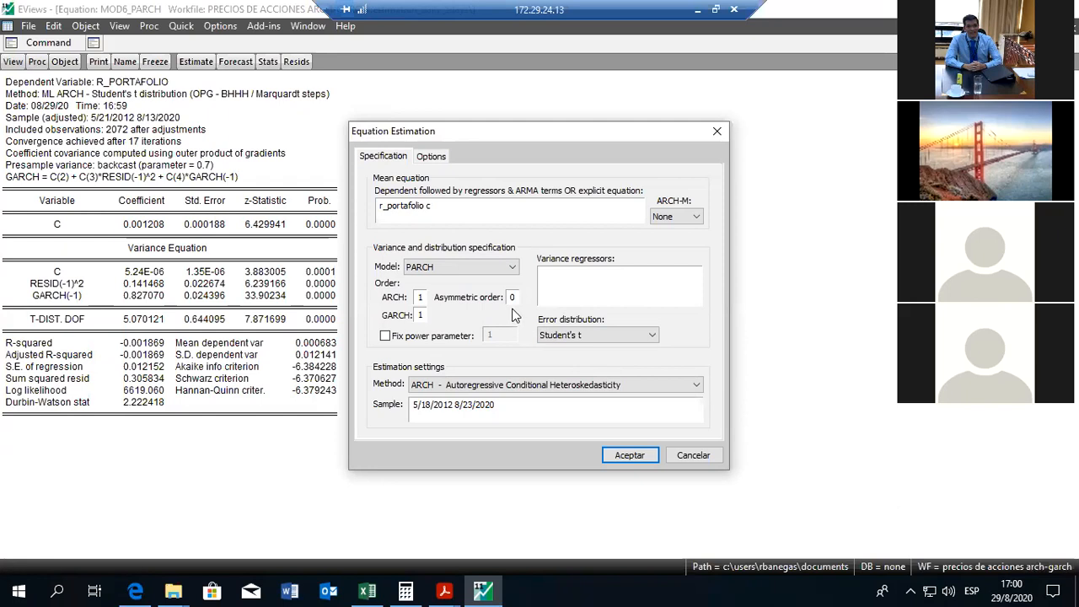
click(384, 337)
click(385, 337)
click(619, 456)
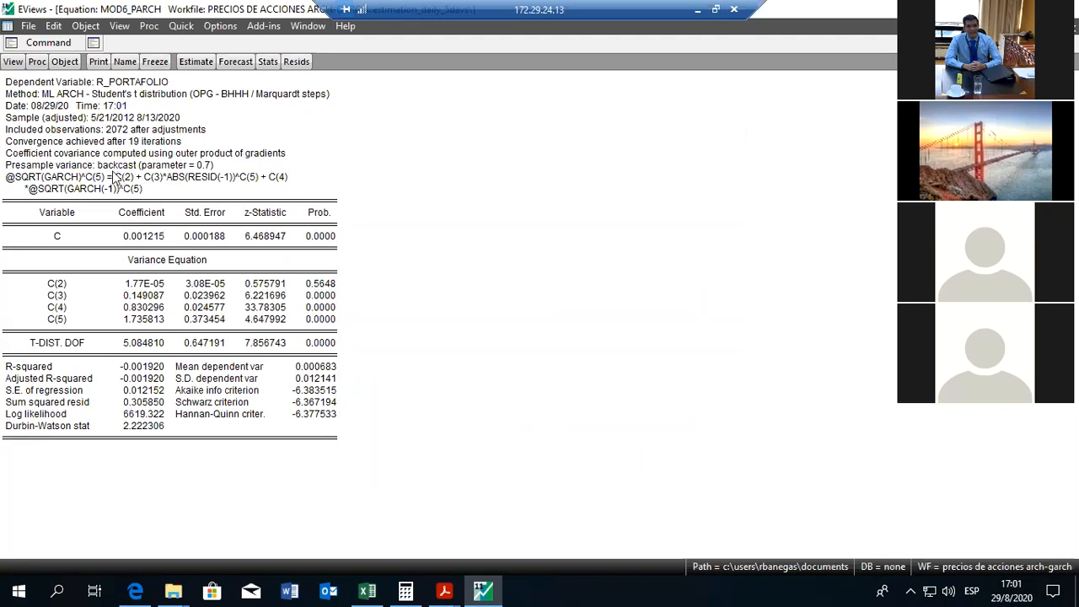
Examine the mean constant and the significance of variance coefficients C(2) to C(5) in the PARCH output, rechecking the model specification.
drag(329, 238, 49, 237)
click(59, 238)
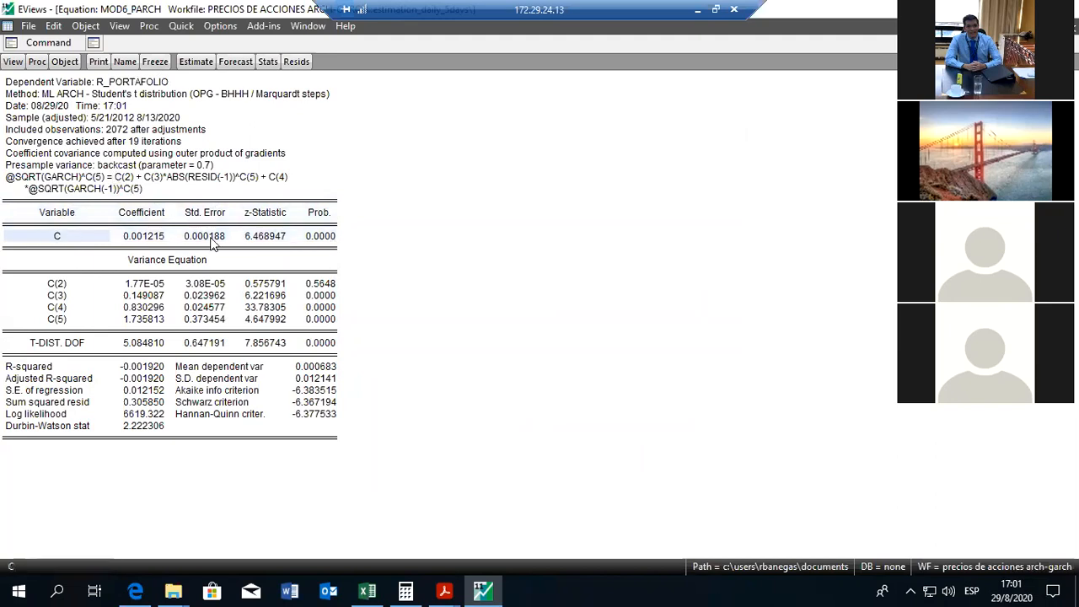
click(88, 287)
drag(291, 312, 341, 318)
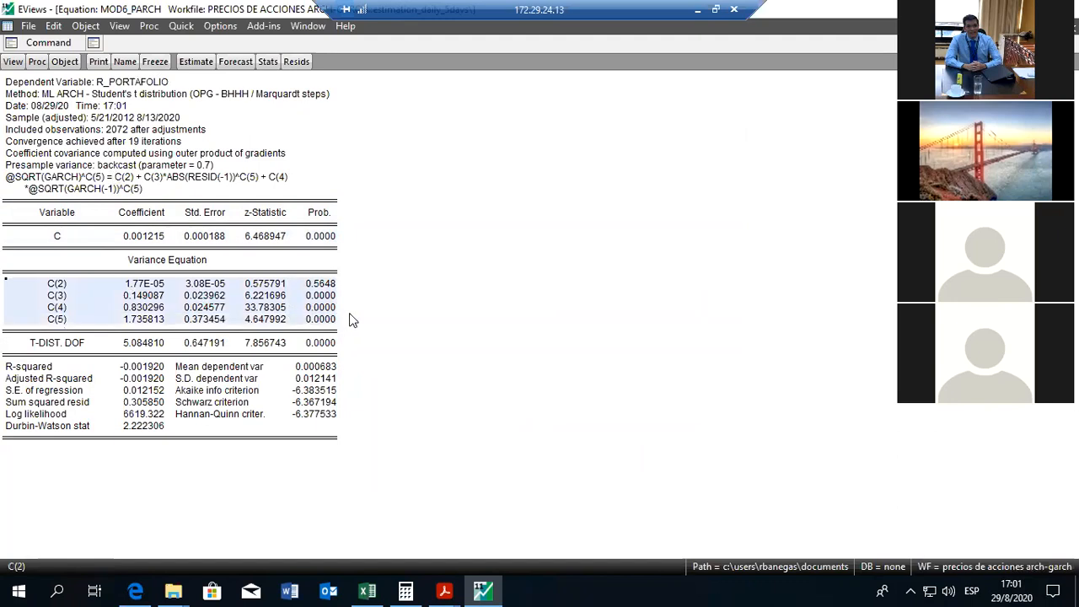
click(352, 319)
click(144, 287)
click(325, 287)
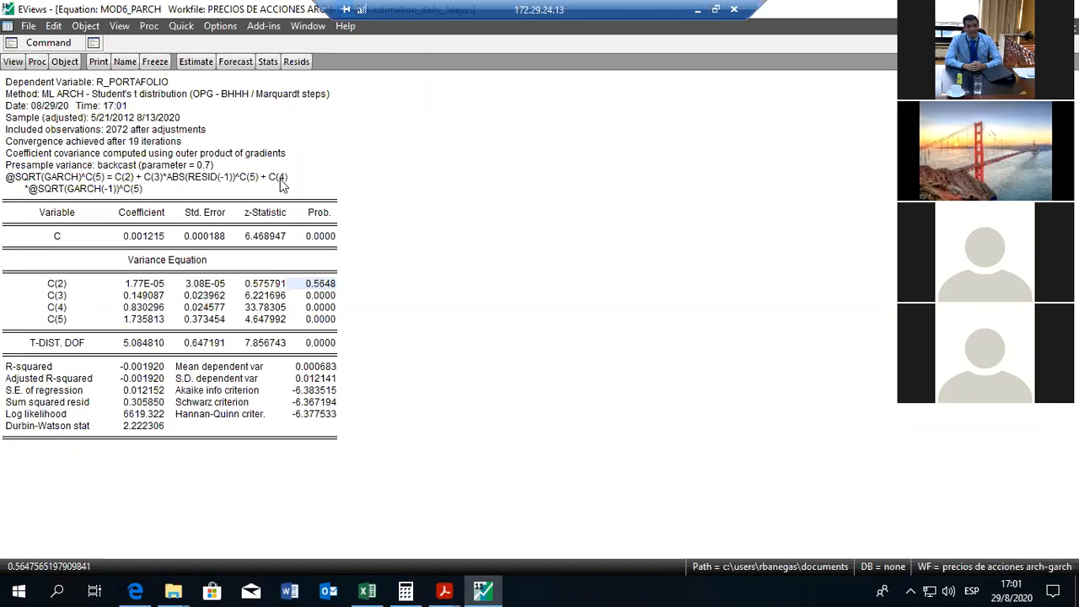
click(204, 61)
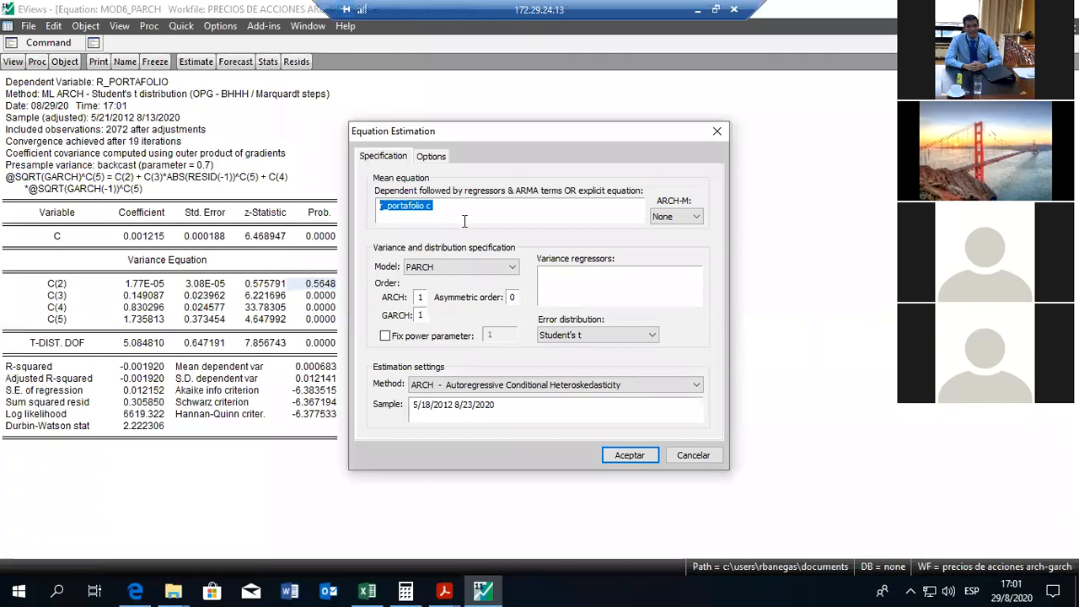
click(647, 456)
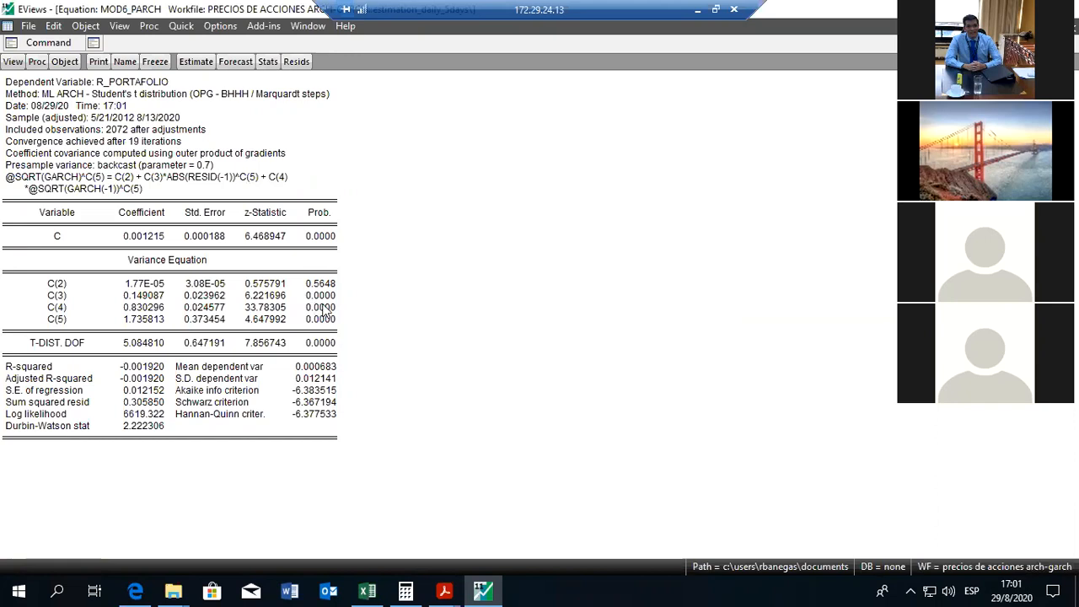
drag(327, 295, 335, 328)
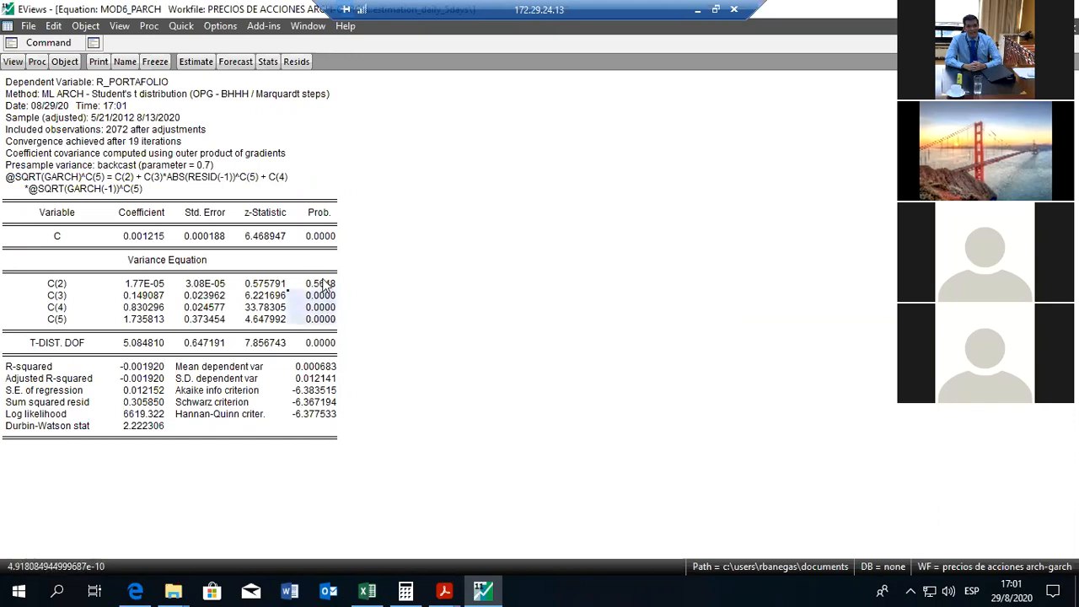
Show the correlogram of the PARCH model's standardized residuals with 36 lags and examine the Q-statistic probabilities.
click(12, 62)
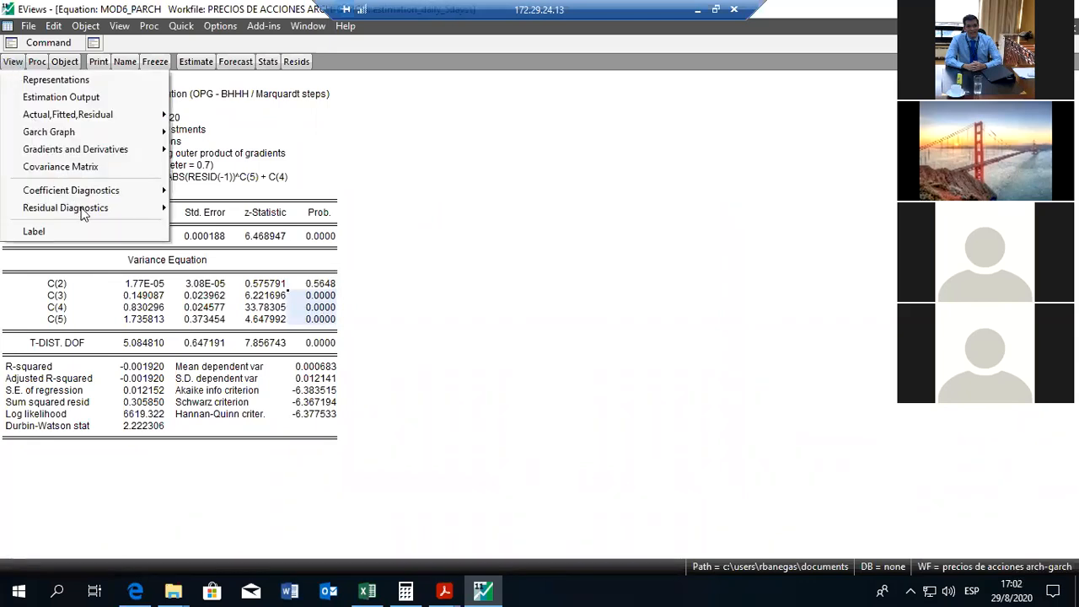
mouse_move(87, 211)
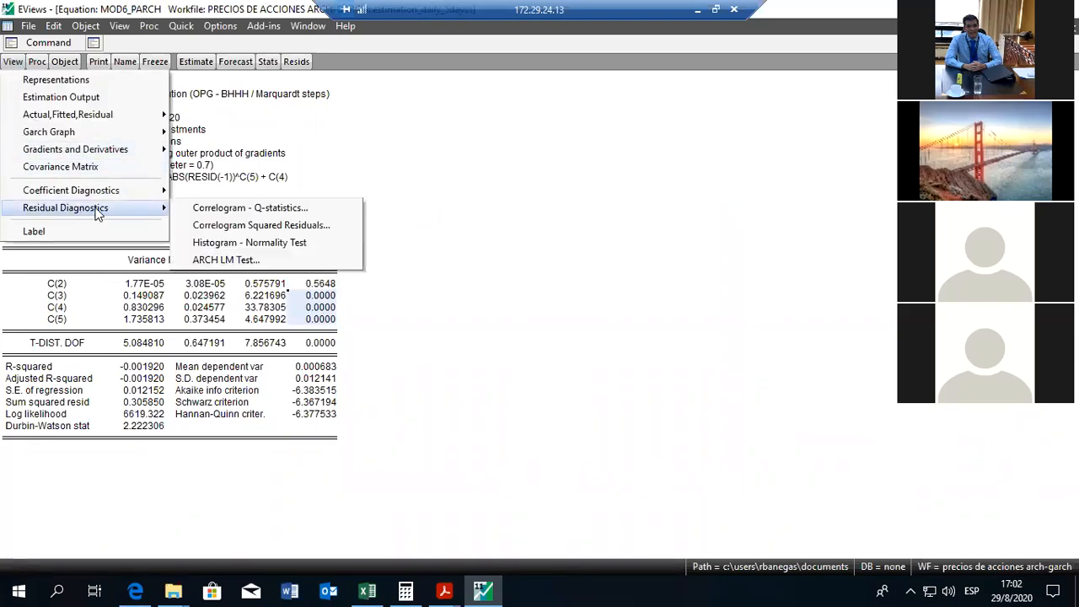
click(218, 210)
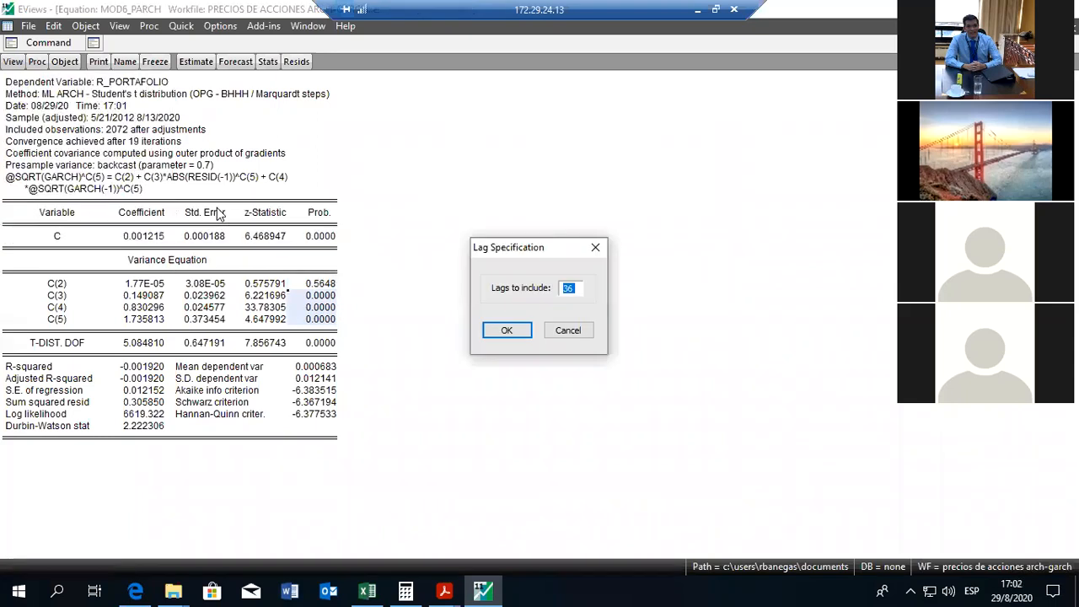
click(507, 330)
drag(340, 170, 354, 308)
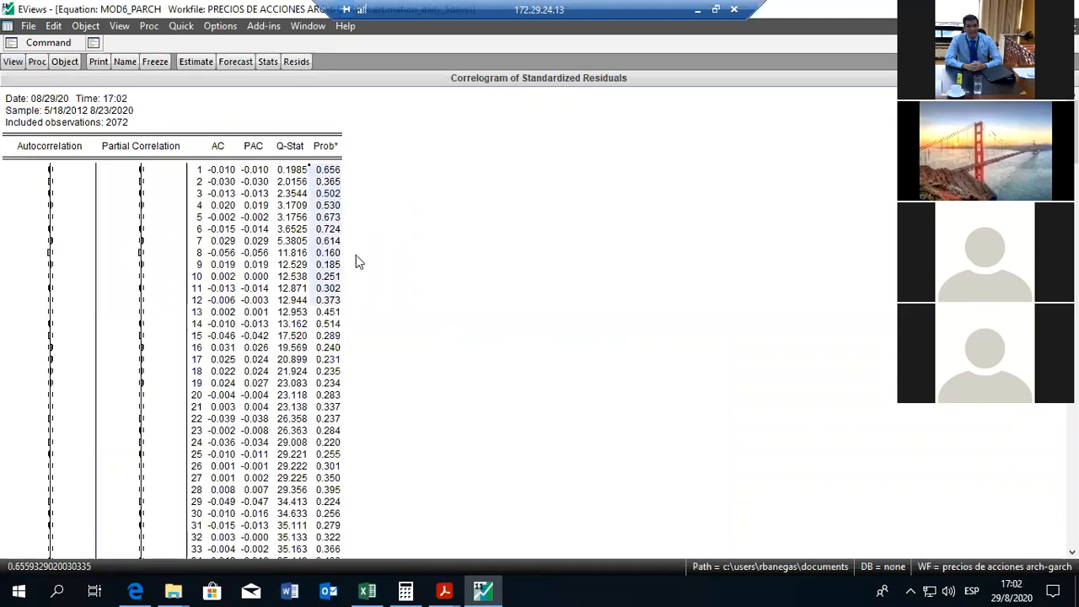
click(333, 241)
drag(324, 172, 328, 408)
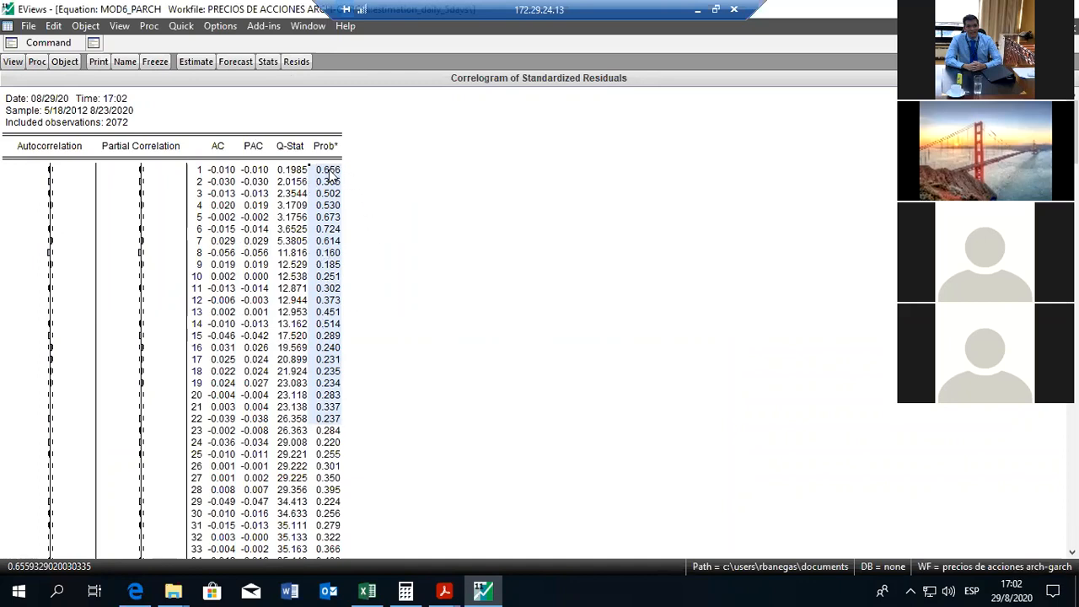
Run an ARCH LM test with 1 lag on the PARCH residuals and examine the F and Chi-Square probabilities.
click(12, 61)
mouse_move(76, 212)
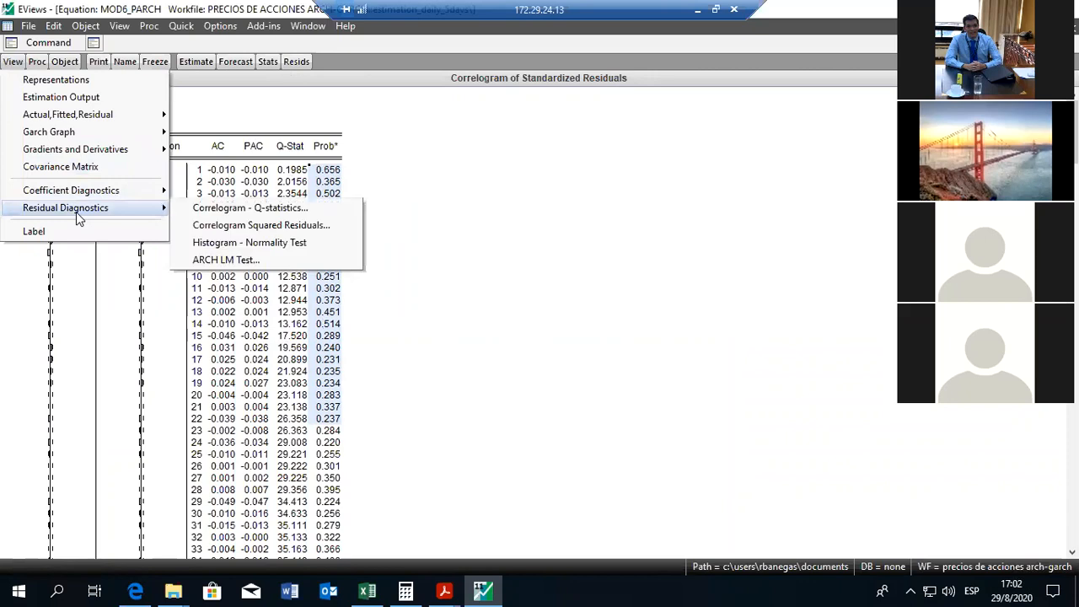
click(235, 263)
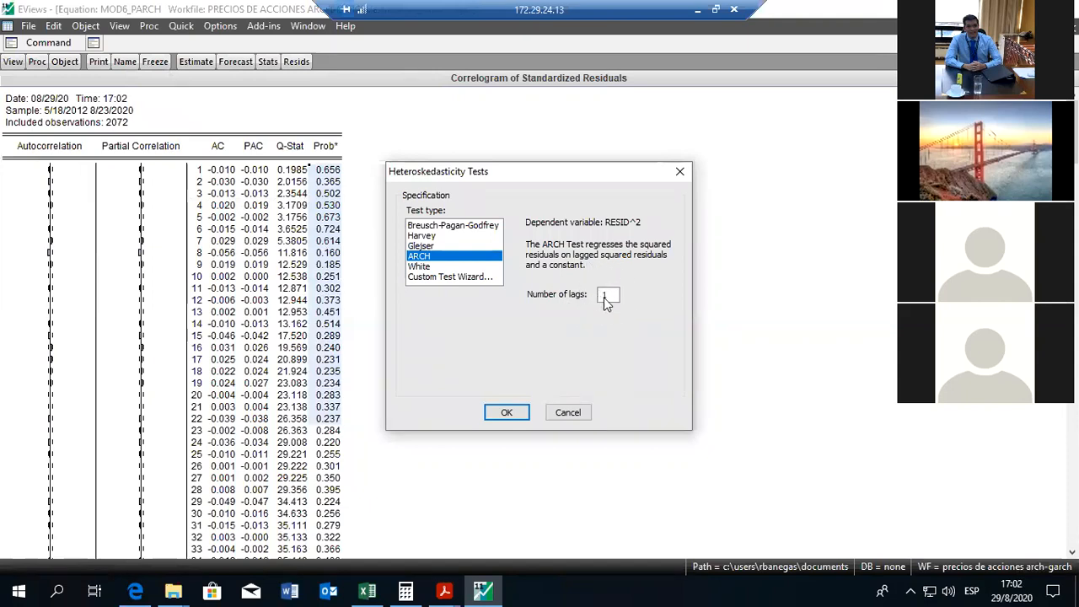
click(505, 413)
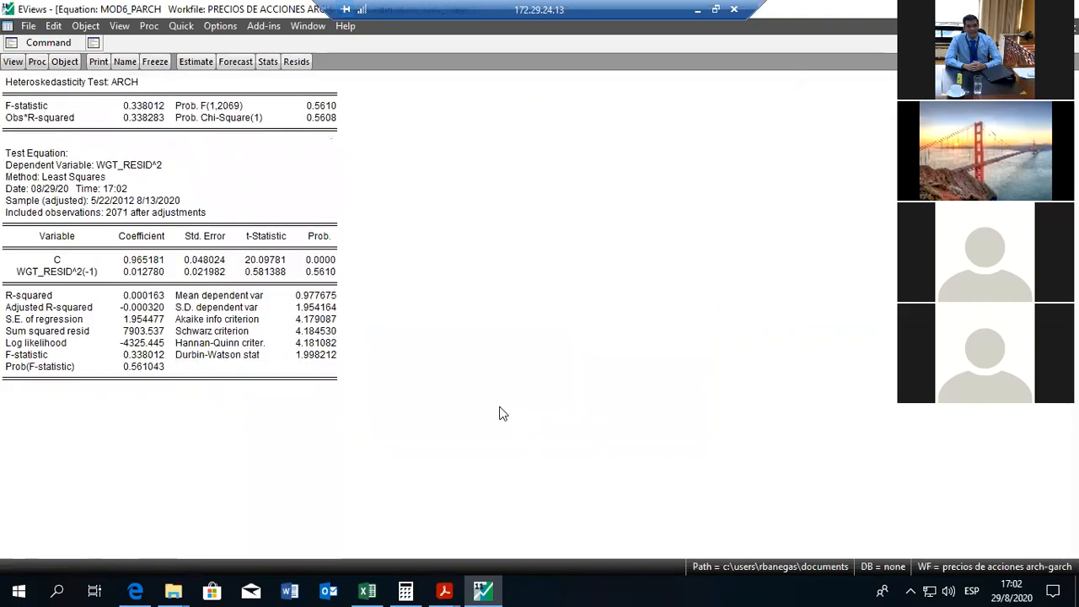
drag(213, 107, 334, 124)
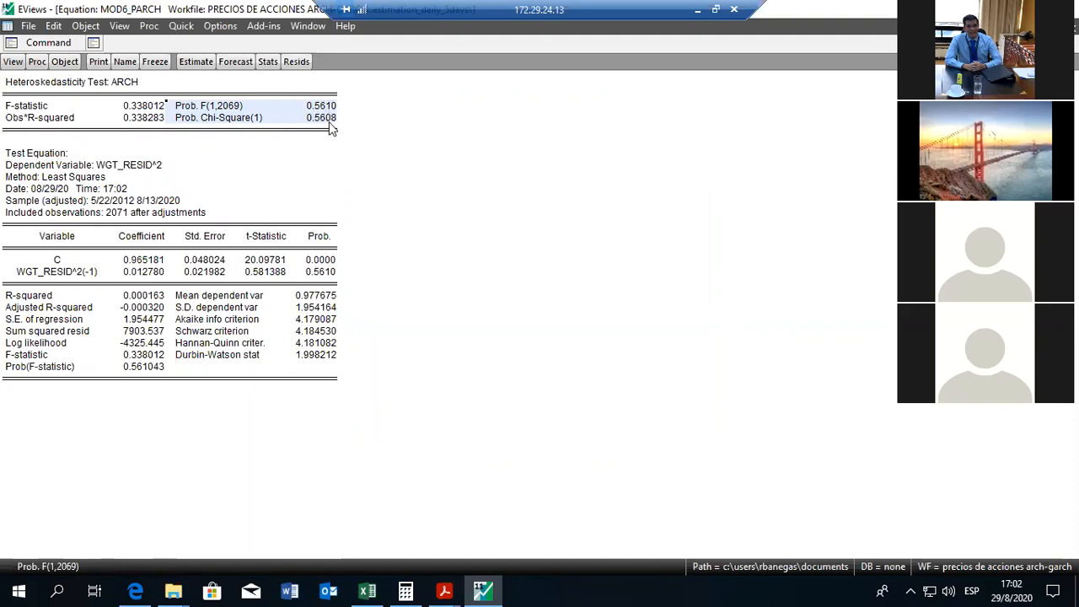
Repeat the ARCH LM test on the PARCH residuals with 2 lags and examine its probabilities.
click(16, 68)
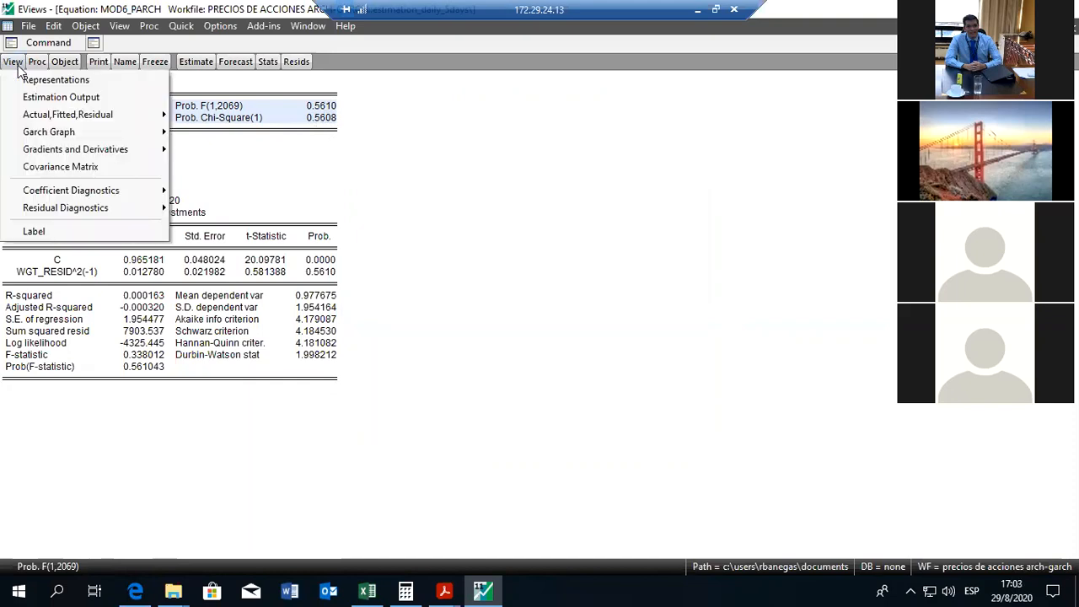
mouse_move(121, 216)
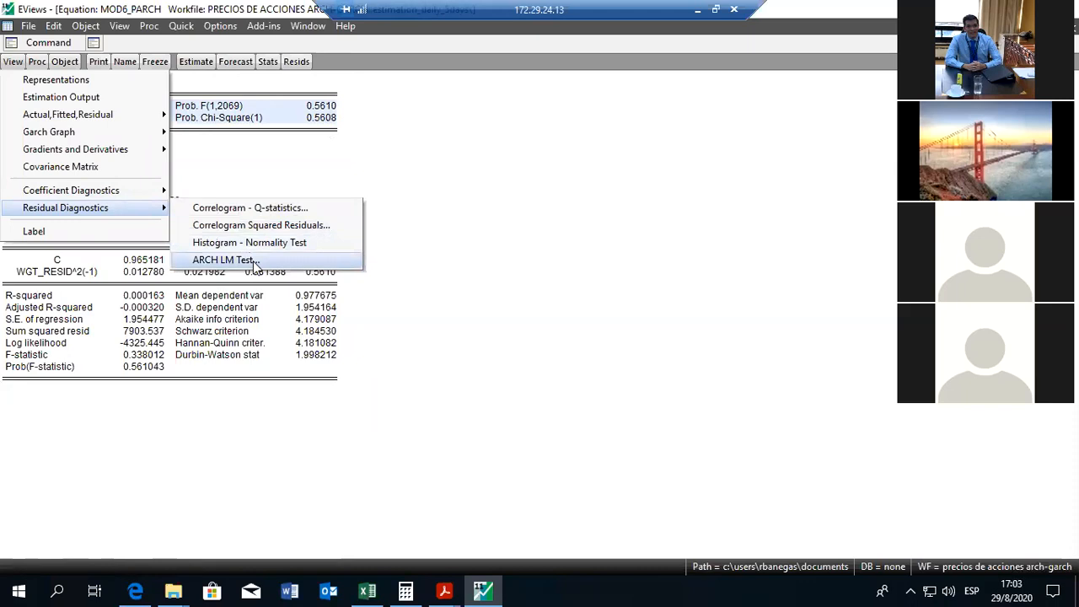
click(223, 260)
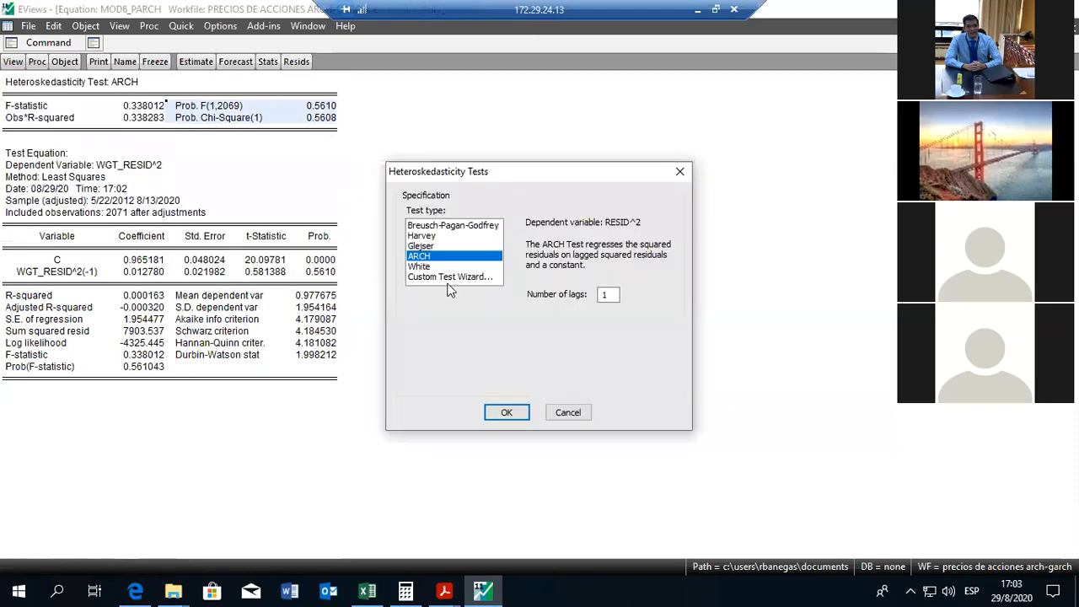
double_click(603, 293)
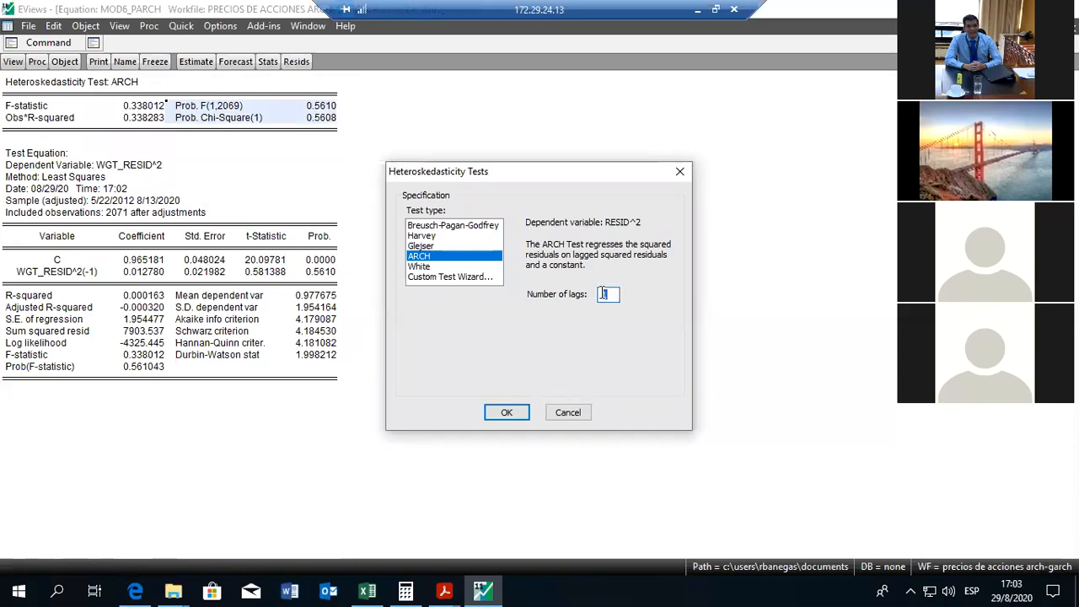
text(2)
click(523, 413)
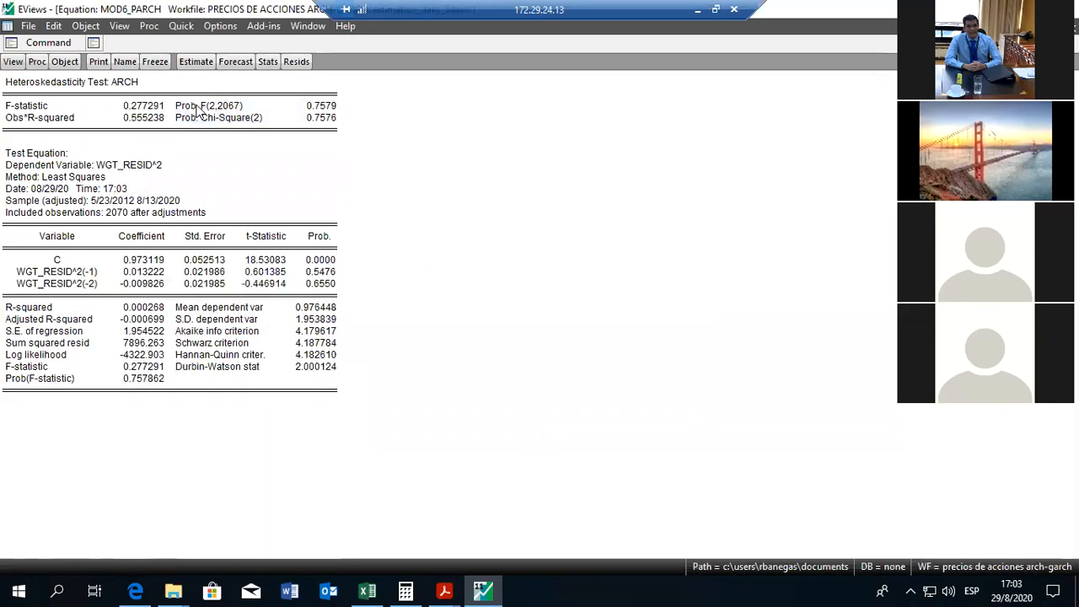
drag(241, 107, 327, 121)
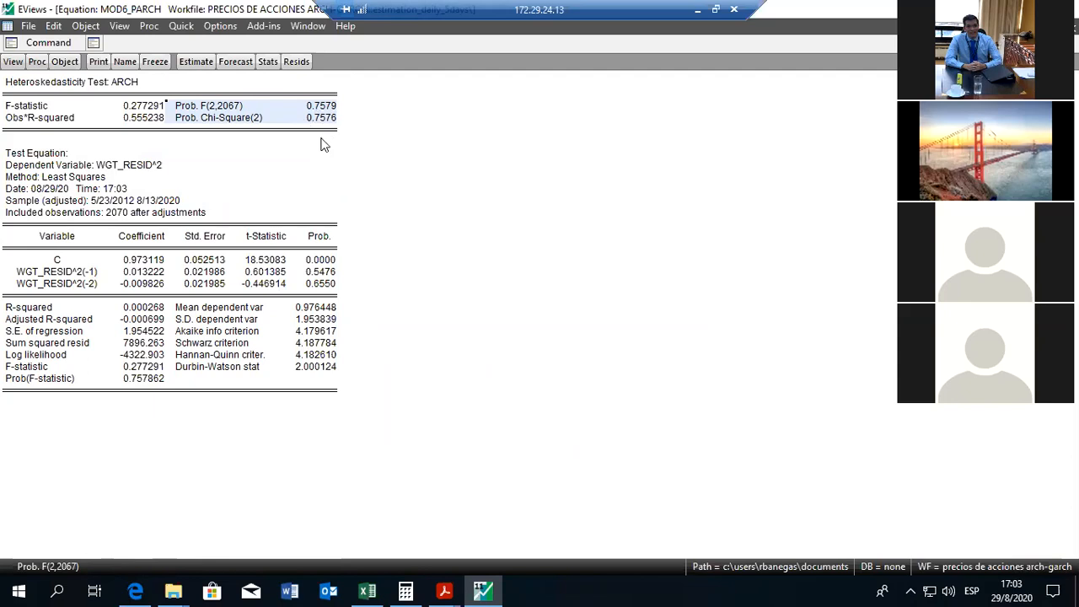
click(324, 137)
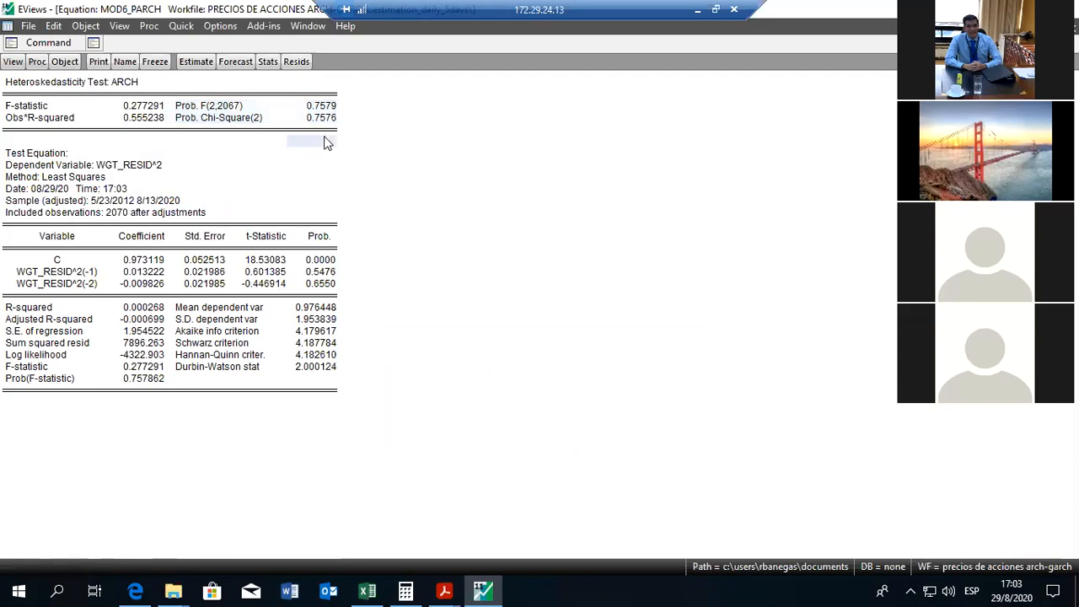
drag(312, 117, 221, 108)
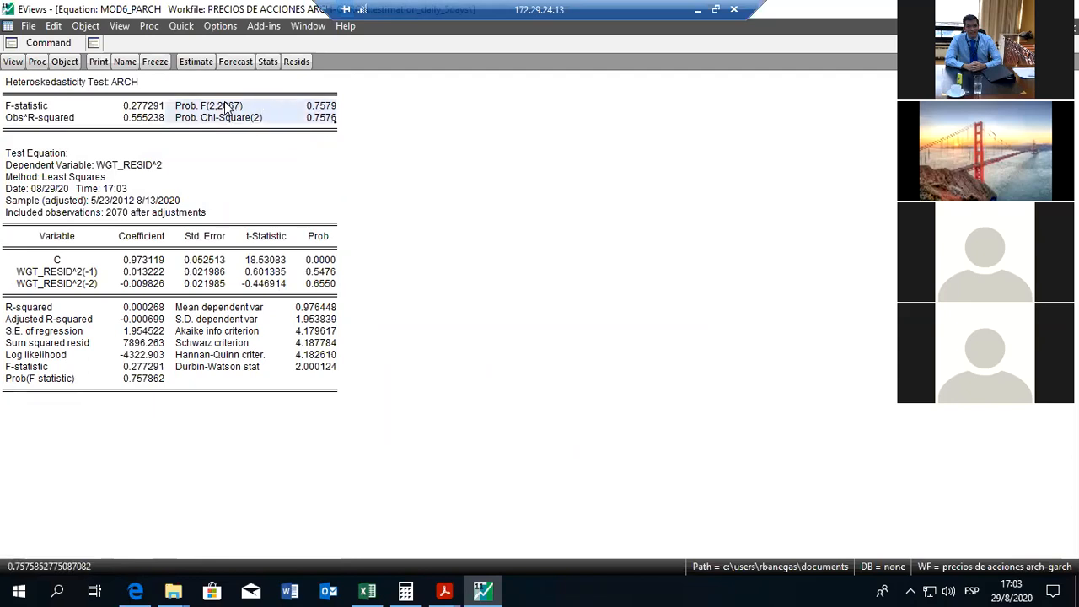
Plot the PARCH model's conditional standard deviation and examine its volatility peaks over the sample.
click(18, 64)
mouse_move(120, 212)
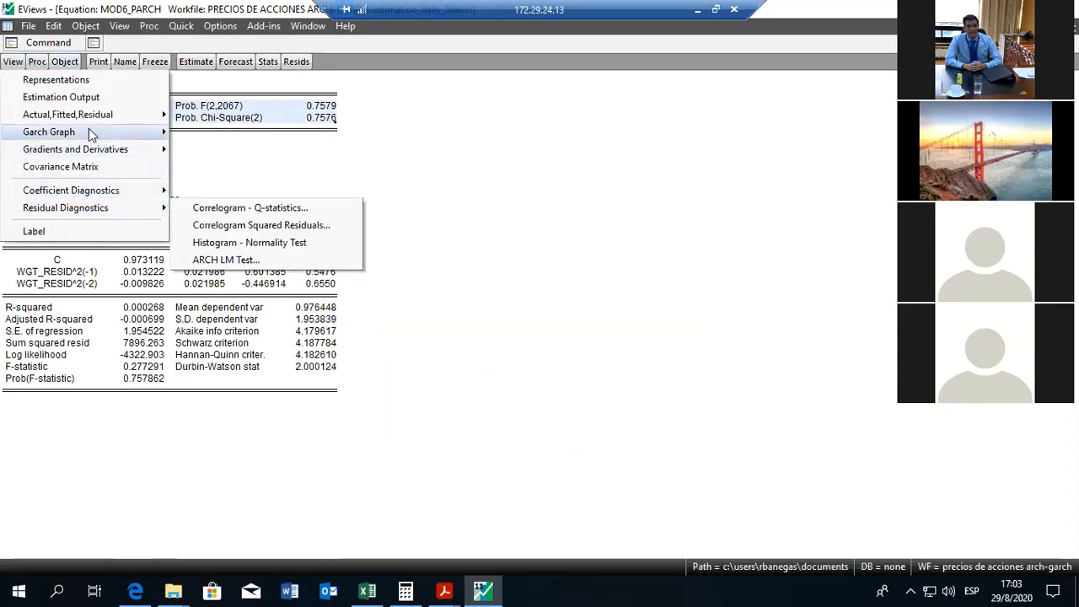
mouse_move(89, 130)
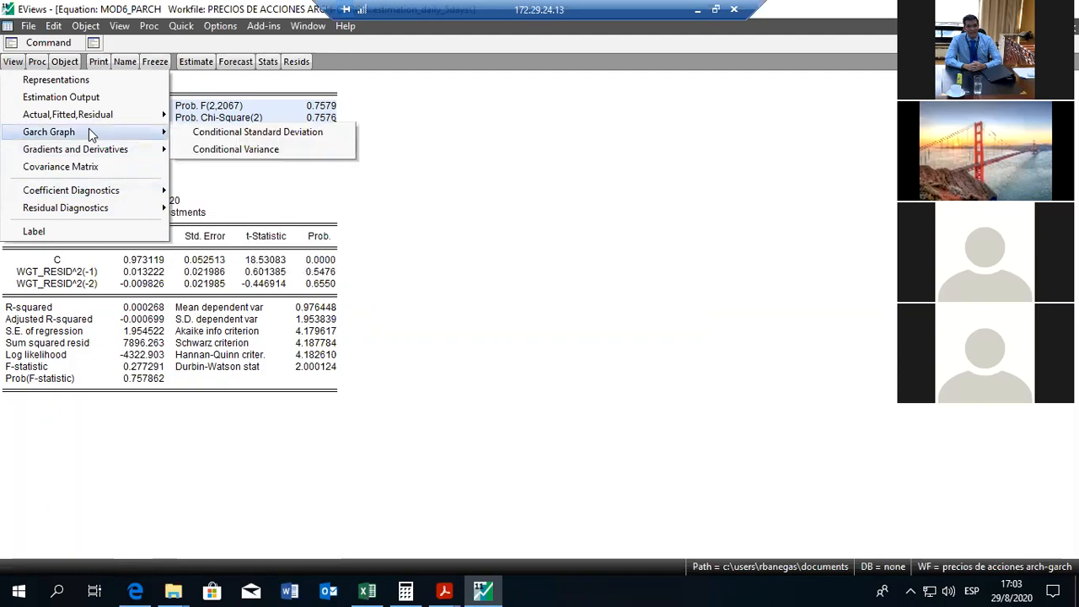
click(229, 137)
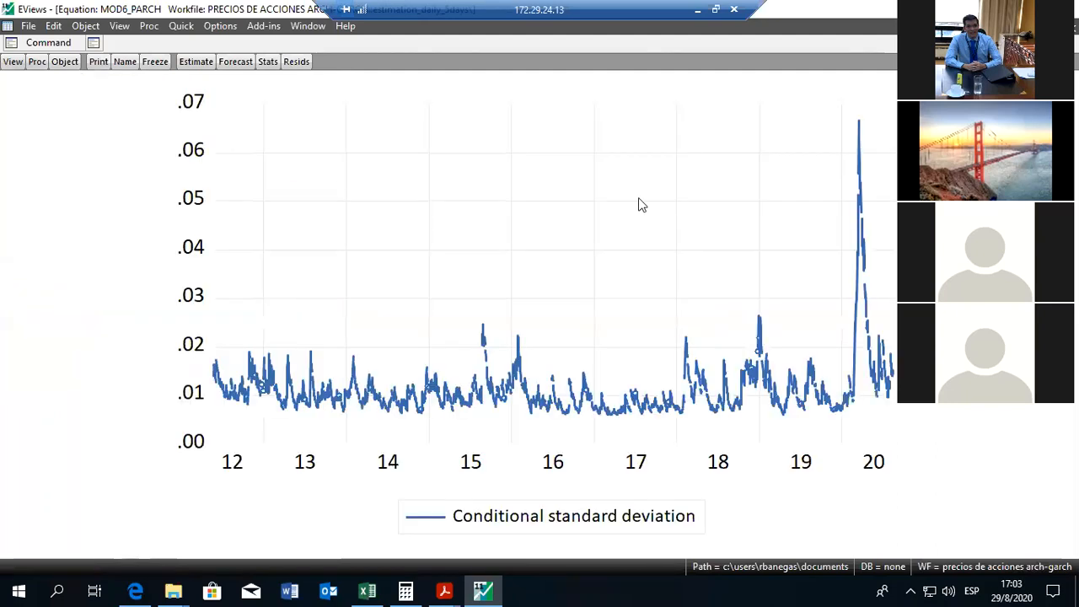
mouse_move(638, 204)
mouse_move(757, 341)
Switch to the EViews 11 Users Guide II in Acrobat Reader and examine the Component GARCH (CGARCH) equations 26.24 to 26.26.
mouse_move(451, 582)
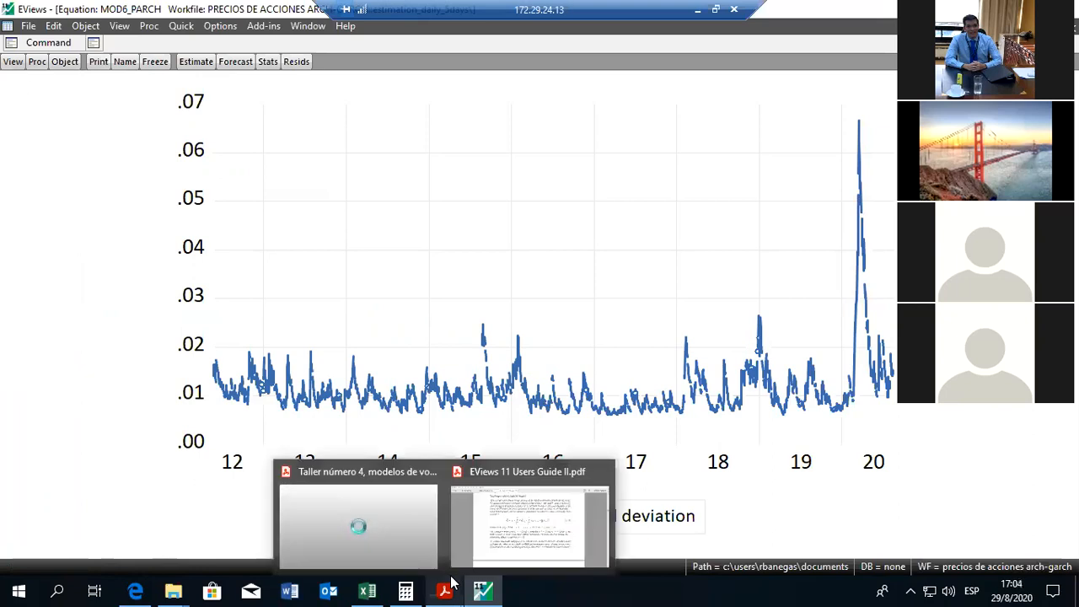
mouse_move(489, 549)
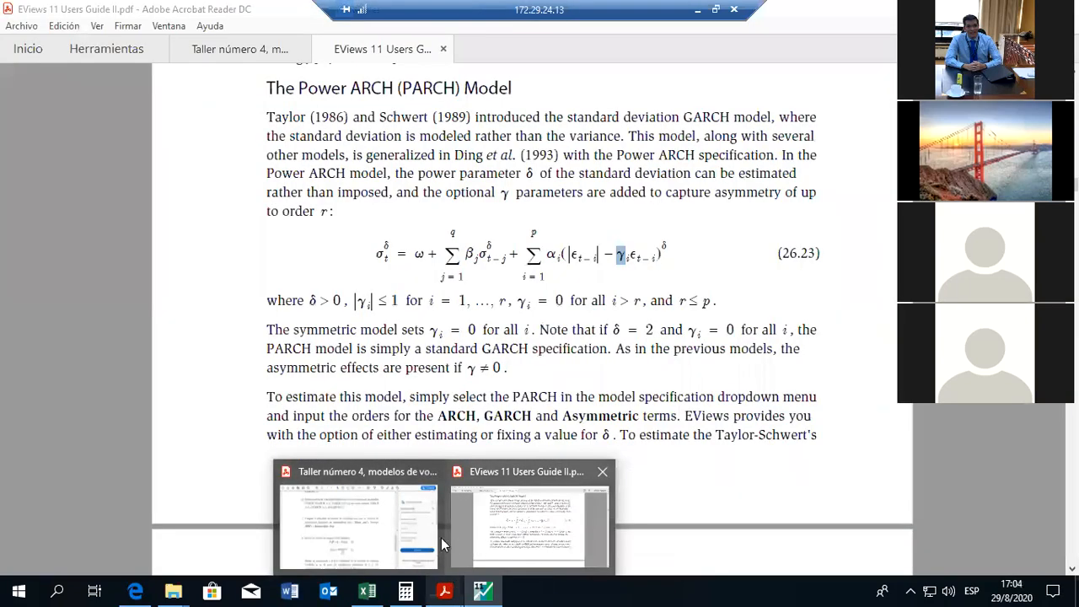
mouse_move(417, 540)
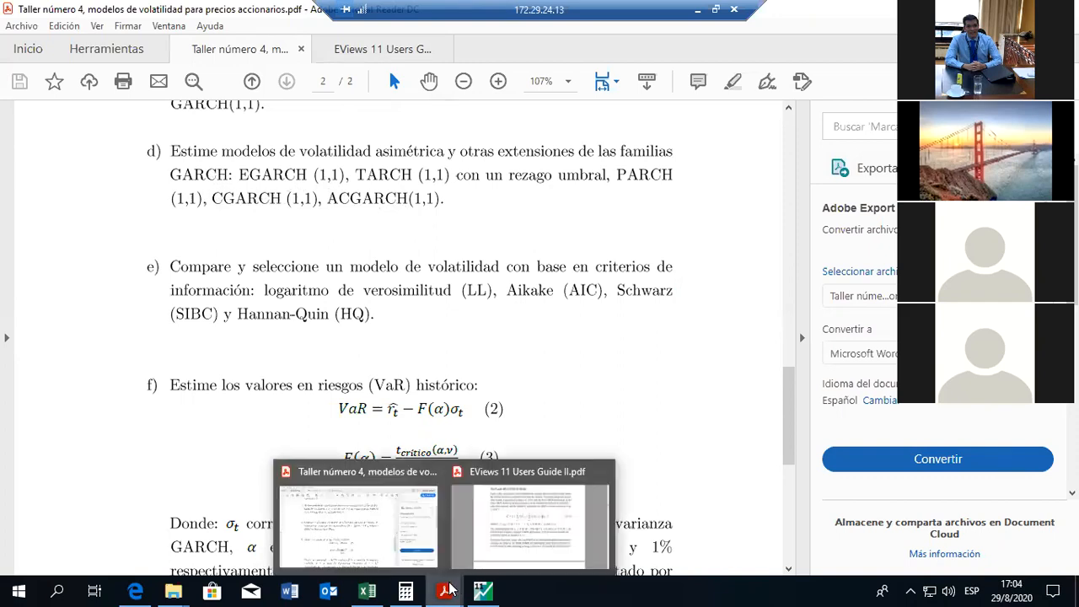
click(494, 553)
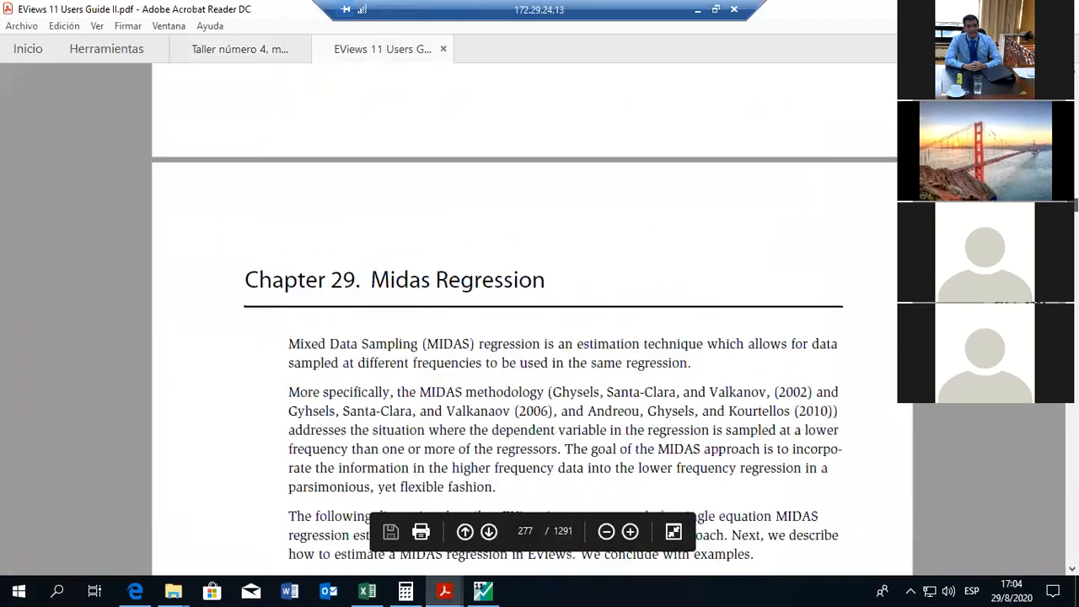
drag(1072, 205, 1072, 435)
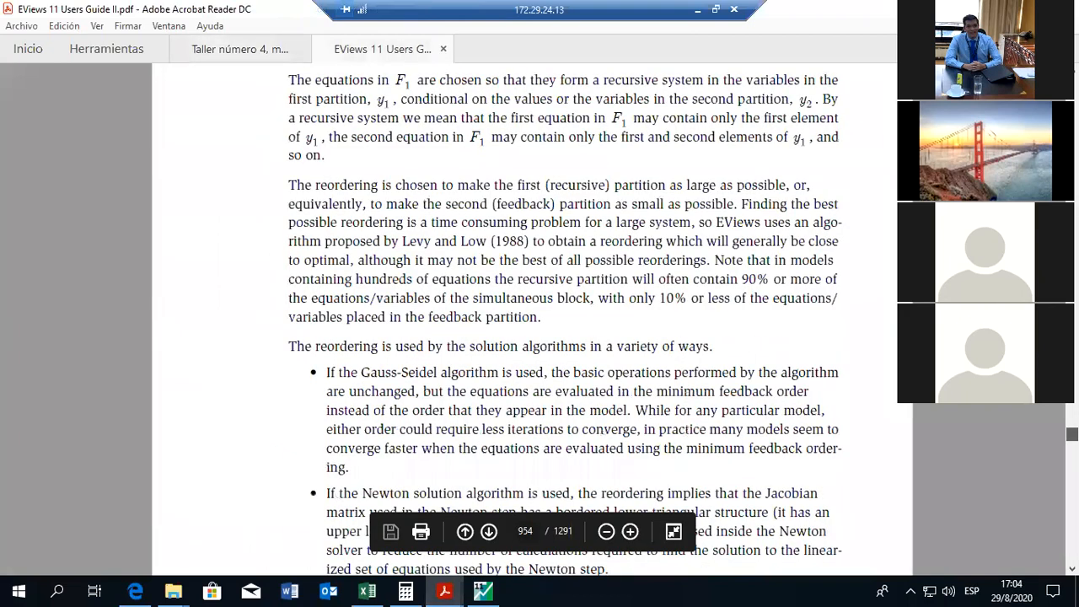
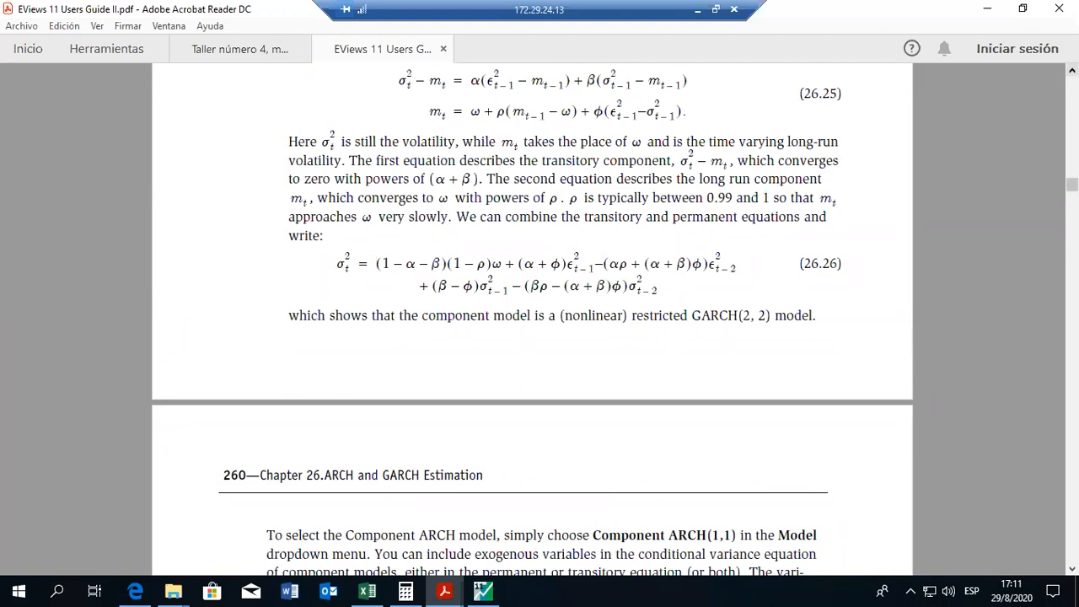
scroll(520, 97, up, 3)
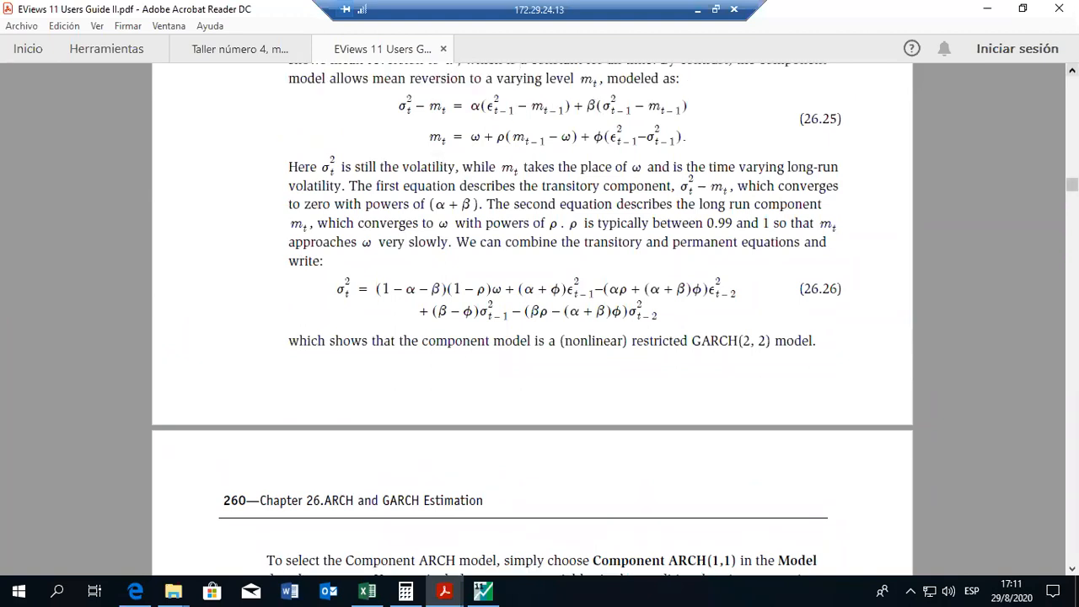
scroll(822, 150, up, 2)
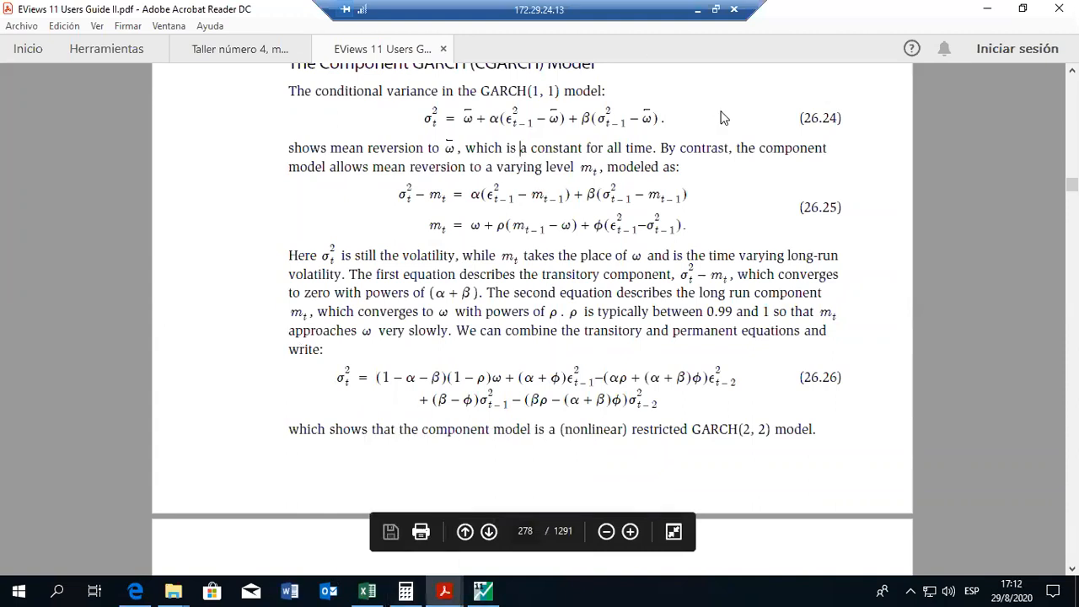
Switch to the browser's Bitcoin volatility paper and find Table A.1 of GARCH-type models in its appendices.
click(1022, 10)
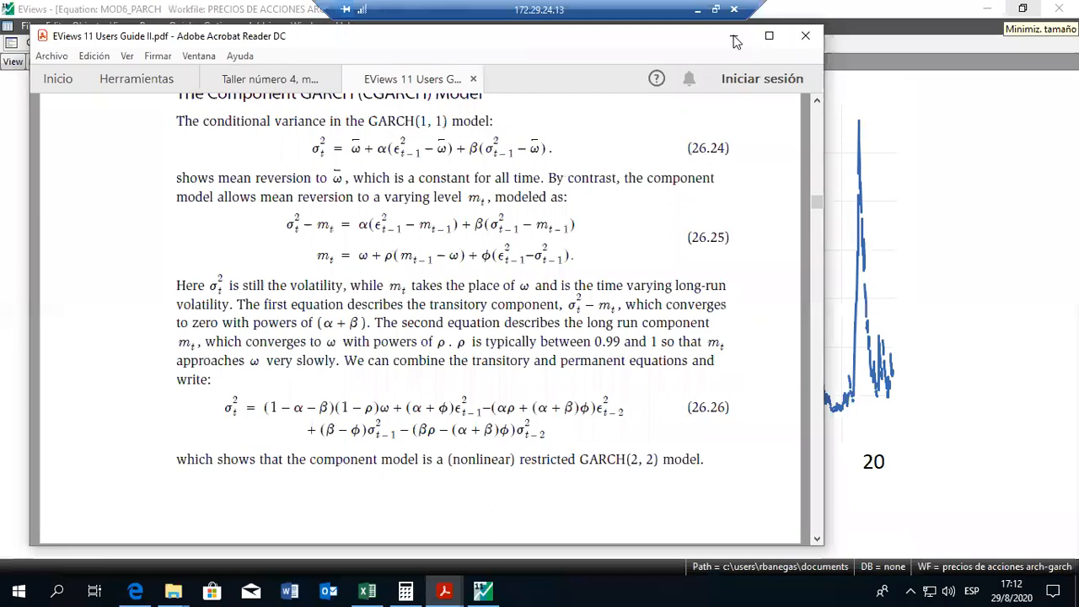
click(734, 37)
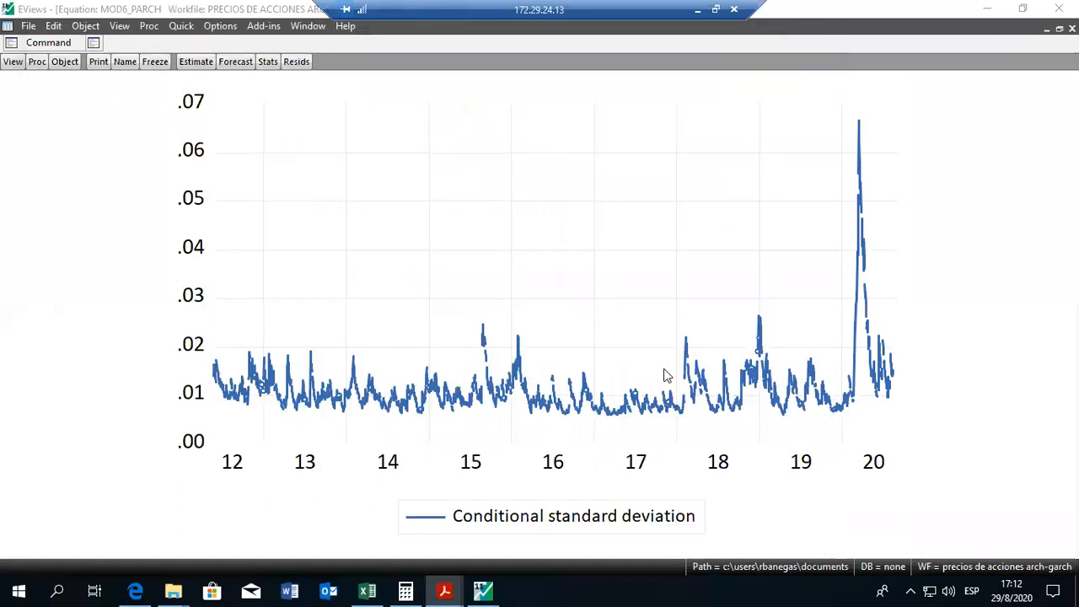
click(987, 12)
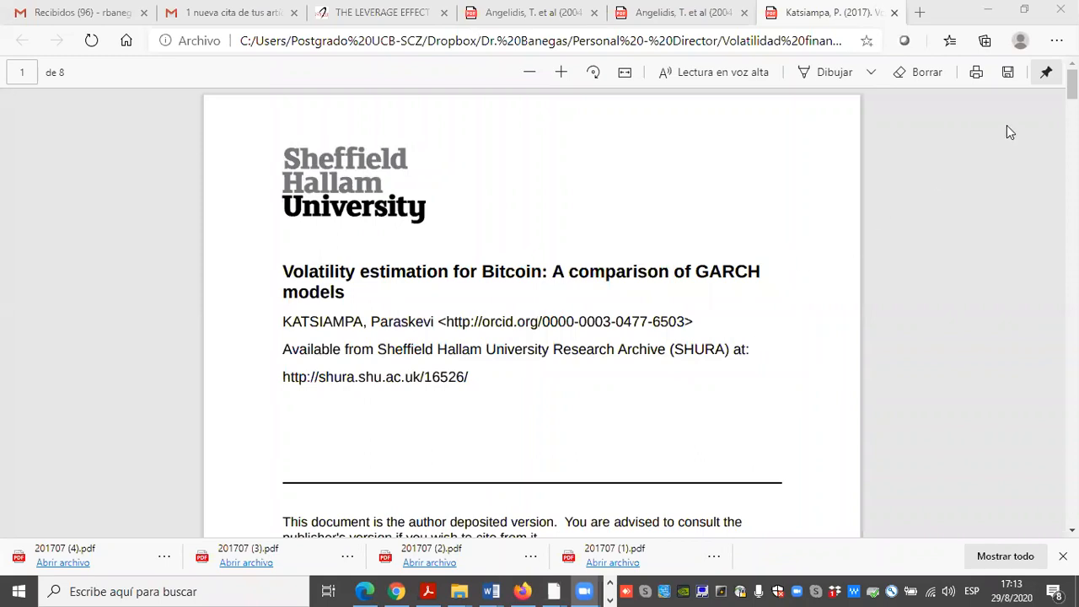
drag(1073, 84, 1073, 376)
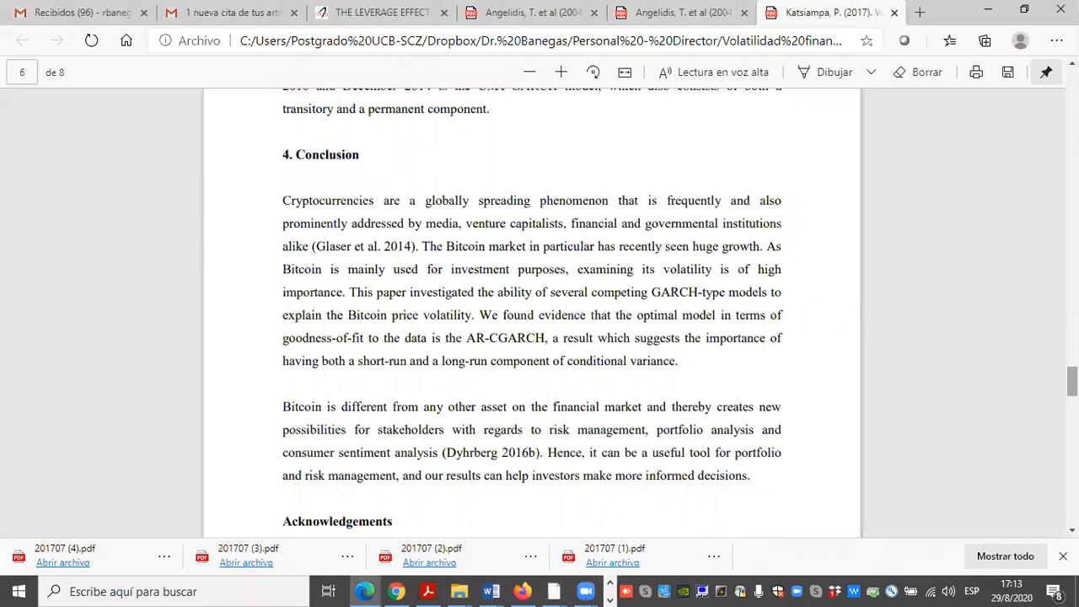
drag(1072, 381, 1072, 454)
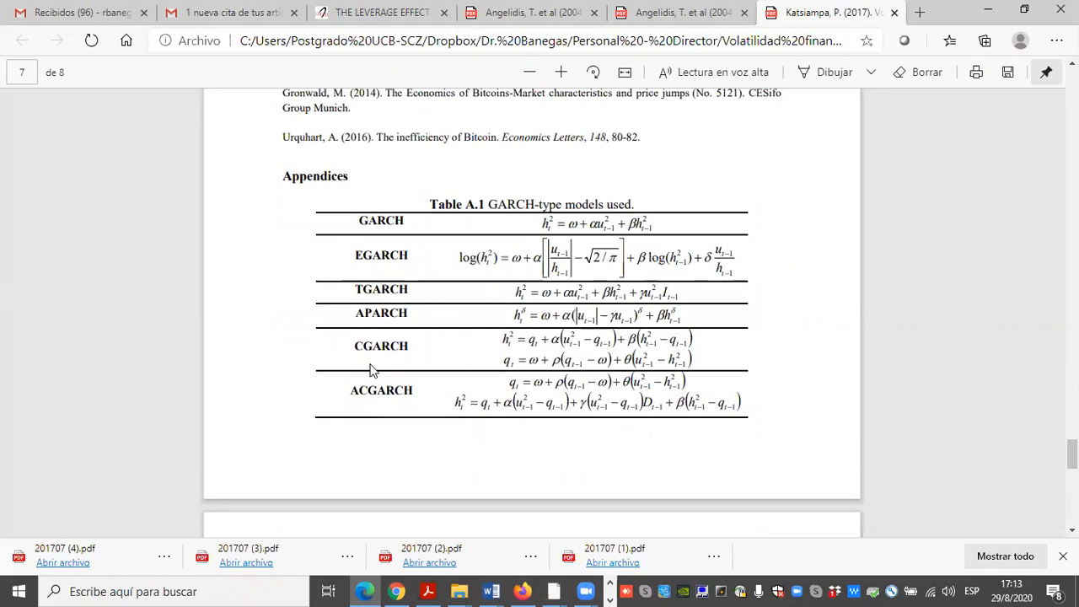
Examine the CGARCH variance equation and its long-run component q in Table A.1.
double_click(533, 340)
double_click(606, 361)
click(532, 338)
drag(530, 338, 534, 338)
click(426, 352)
Examine the ACGARCH row of Table A.1, focusing on the asymmetry coefficient γ in its variance equation.
drag(413, 389, 355, 390)
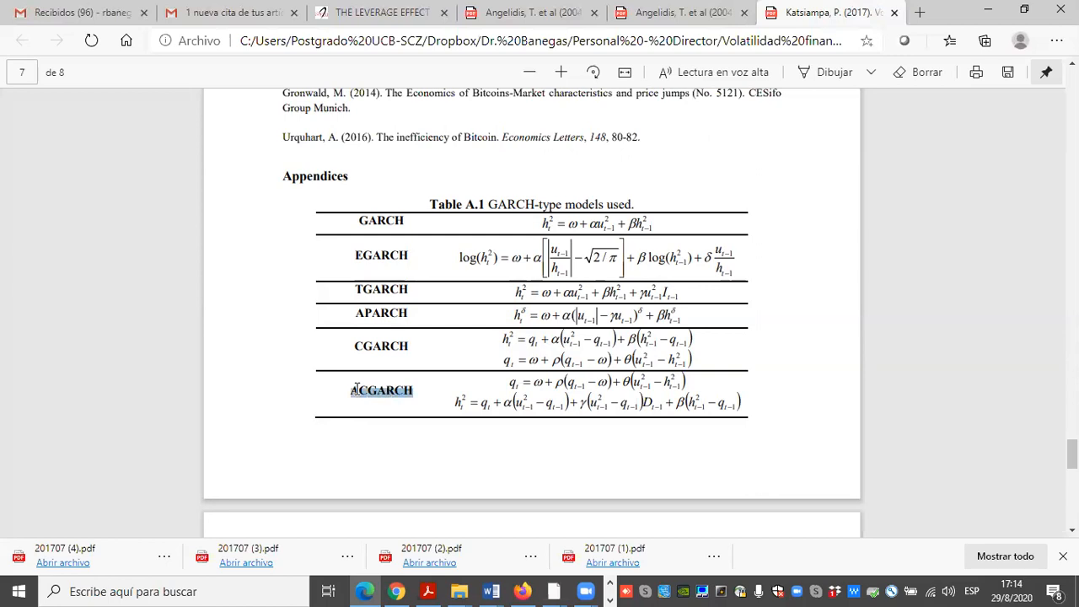
click(405, 381)
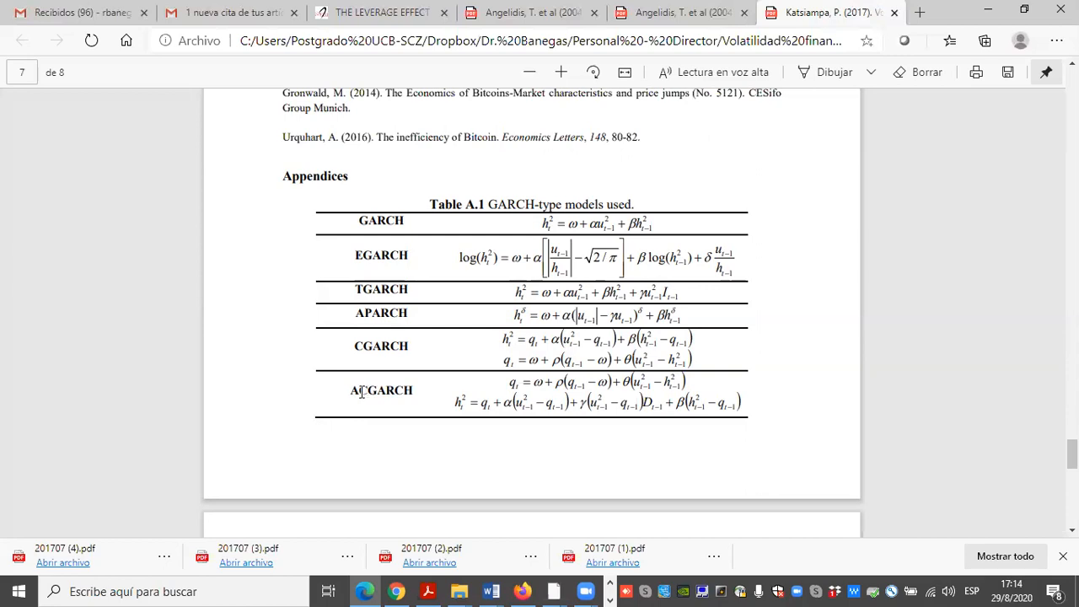
drag(361, 392, 415, 390)
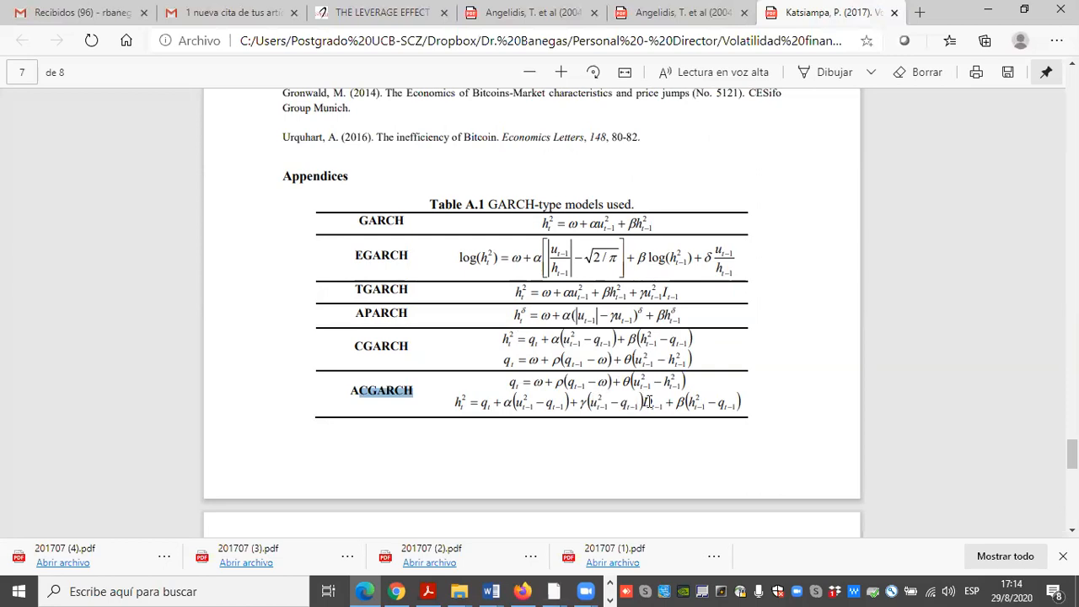
triple_click(586, 403)
click(581, 403)
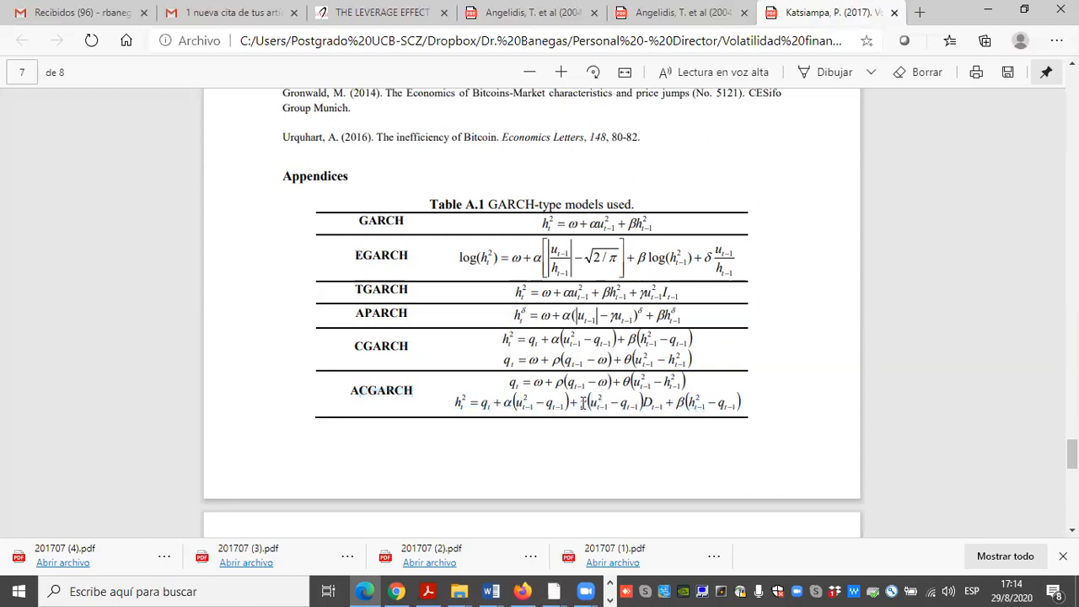
double_click(582, 403)
Compare the APARCH entry in Table A.1 with the CGARCH and ACGARCH entries.
click(611, 585)
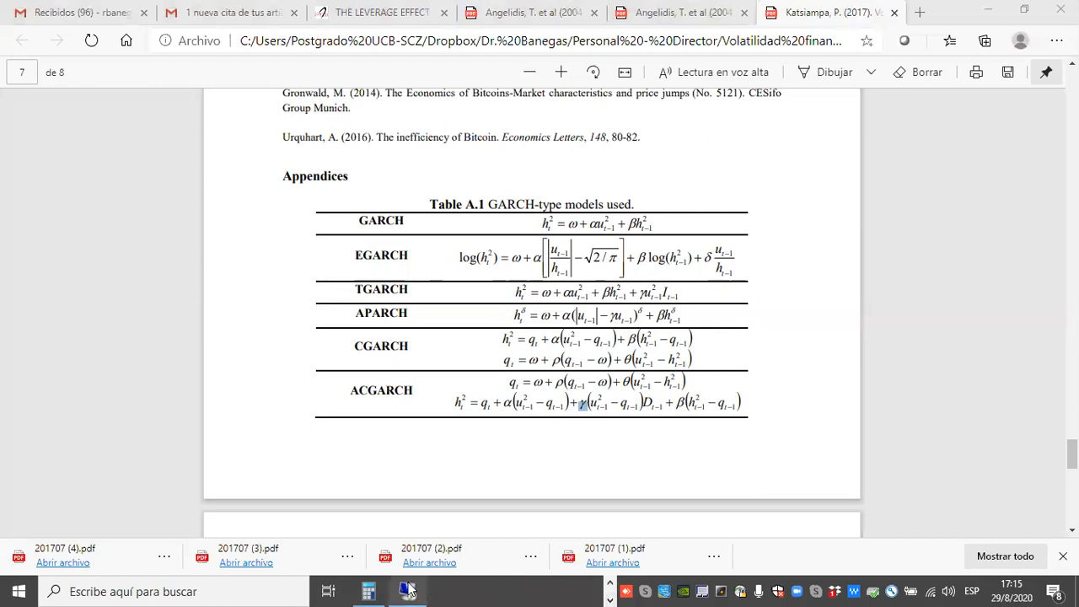
click(534, 382)
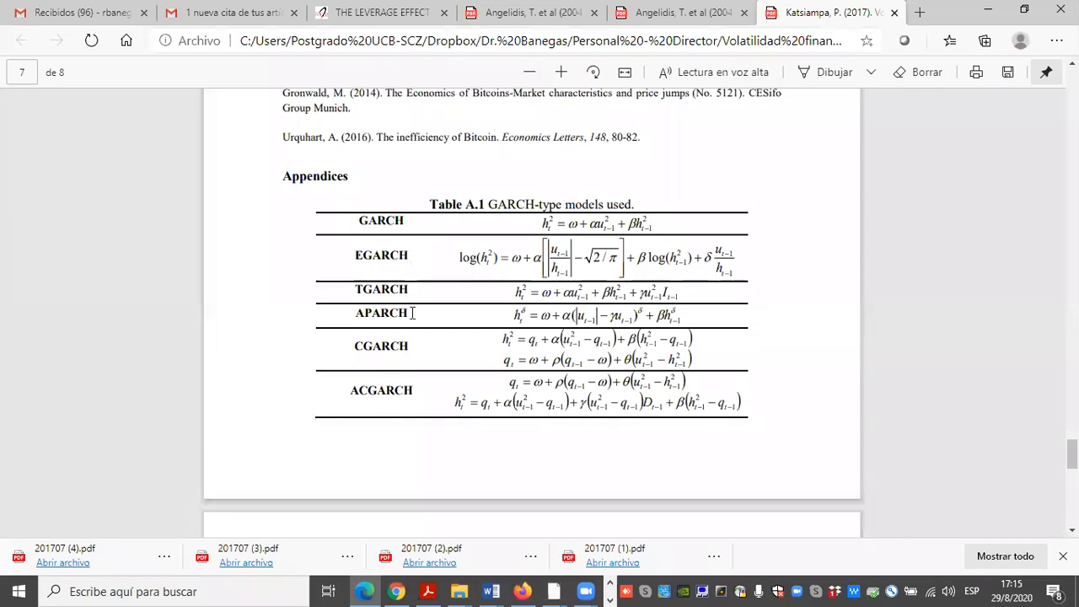
mouse_move(414, 313)
mouse_down()
mouse_move(357, 313)
mouse_move(416, 312)
mouse_up()
click(357, 313)
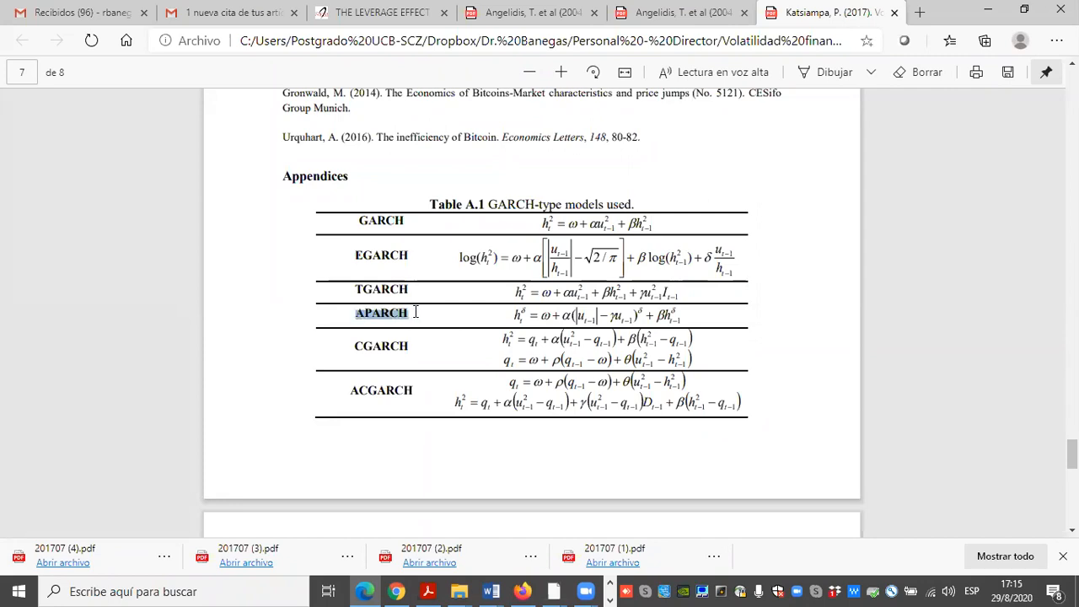
click(382, 347)
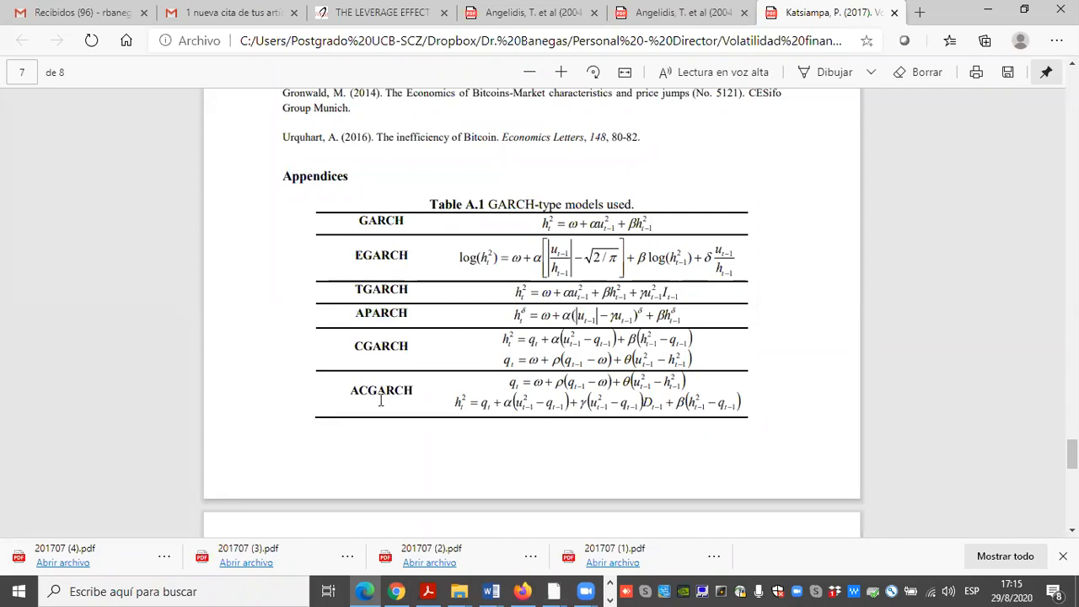
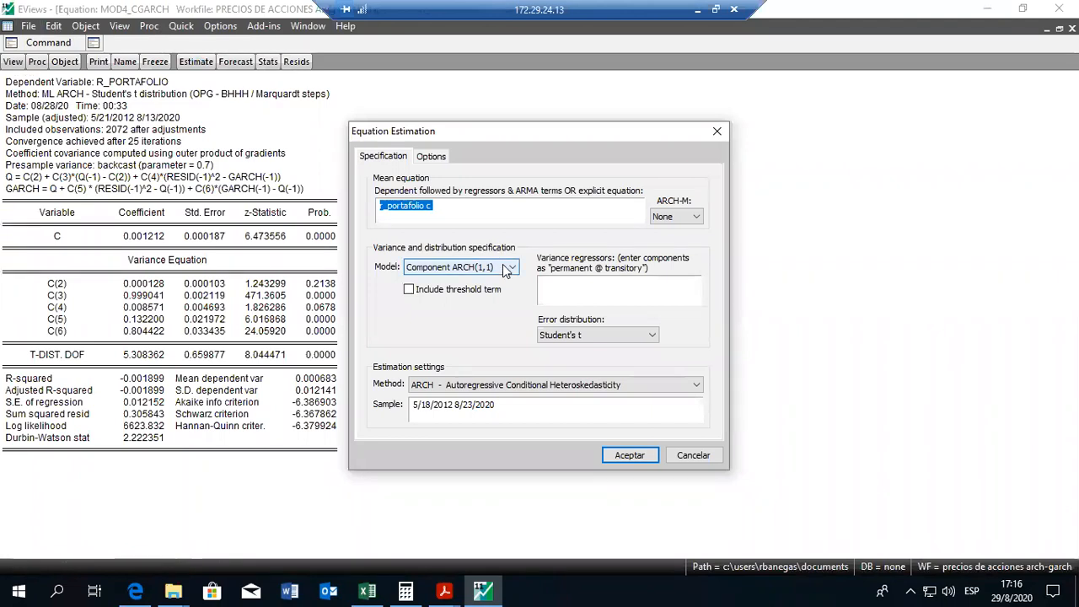
Re-estimate the MOD4_CGARCH equation as GARCH/TARCH with ARCH order 1, GARCH order 1, threshold order 0 and Student's t errors.
click(505, 268)
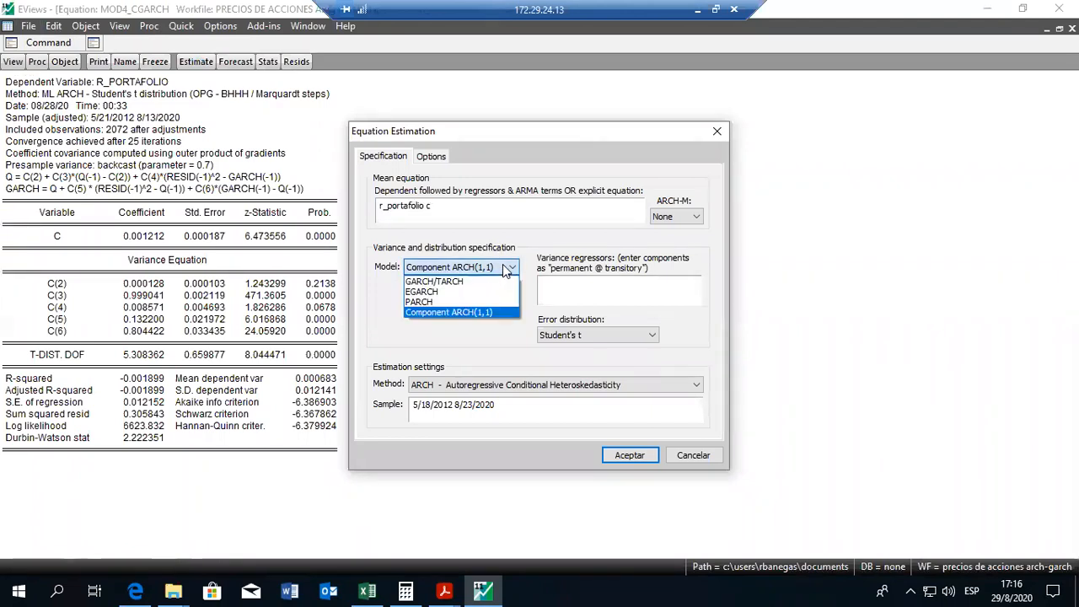
click(439, 280)
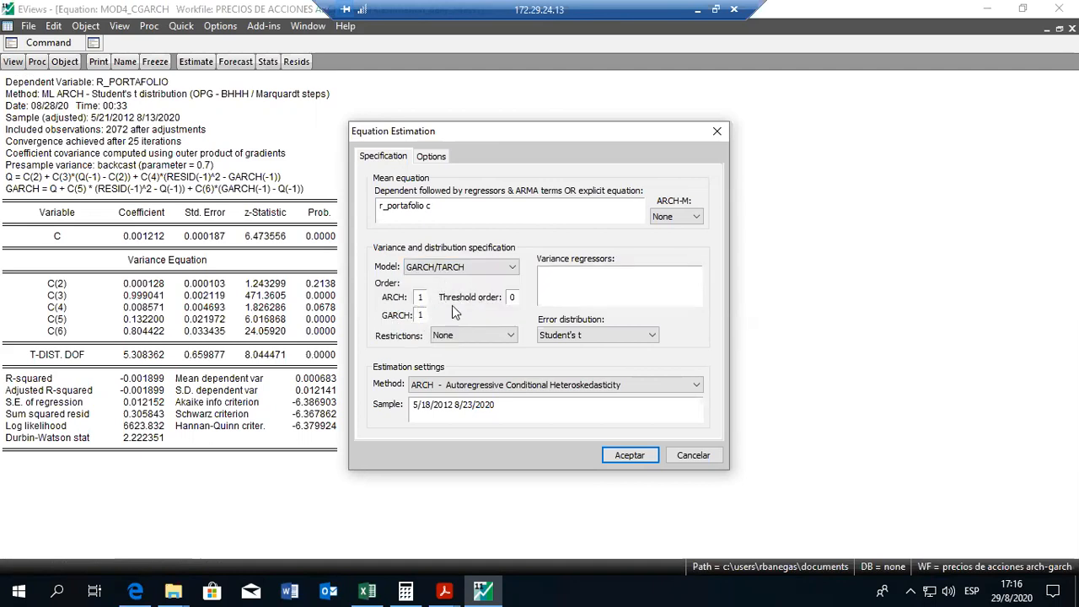
click(630, 455)
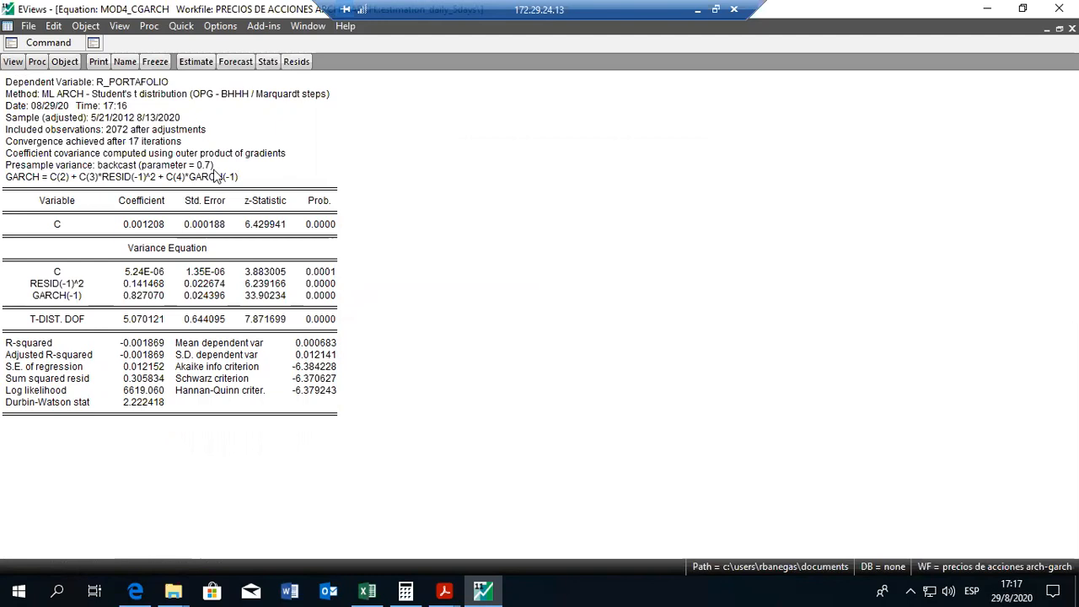
Estimate r_portafolio c as a Component ARCH(1,1) model without a threshold term, using Student's t errors.
click(201, 65)
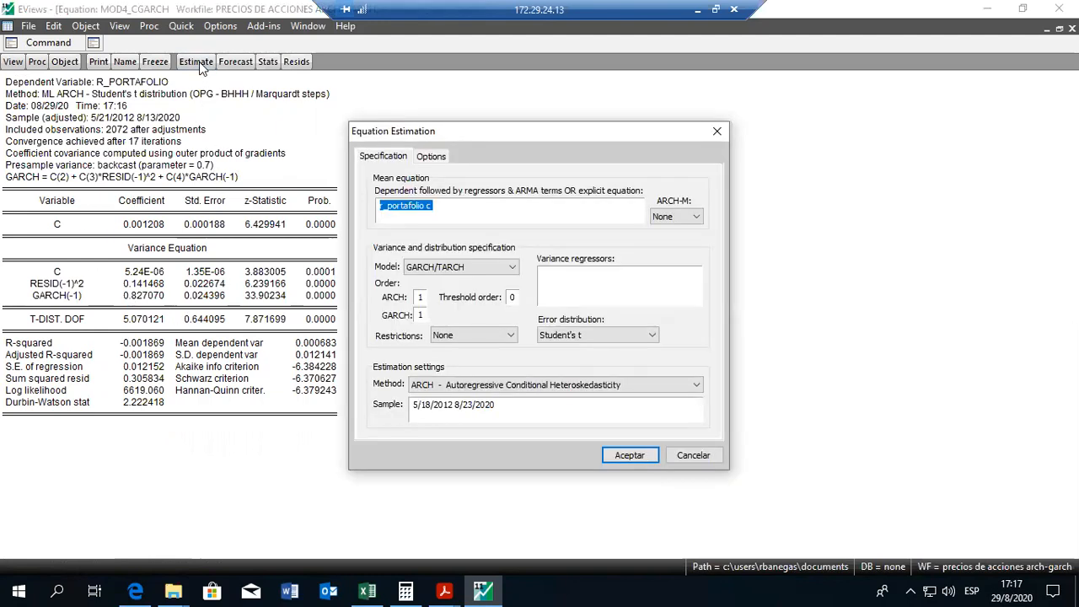
click(452, 206)
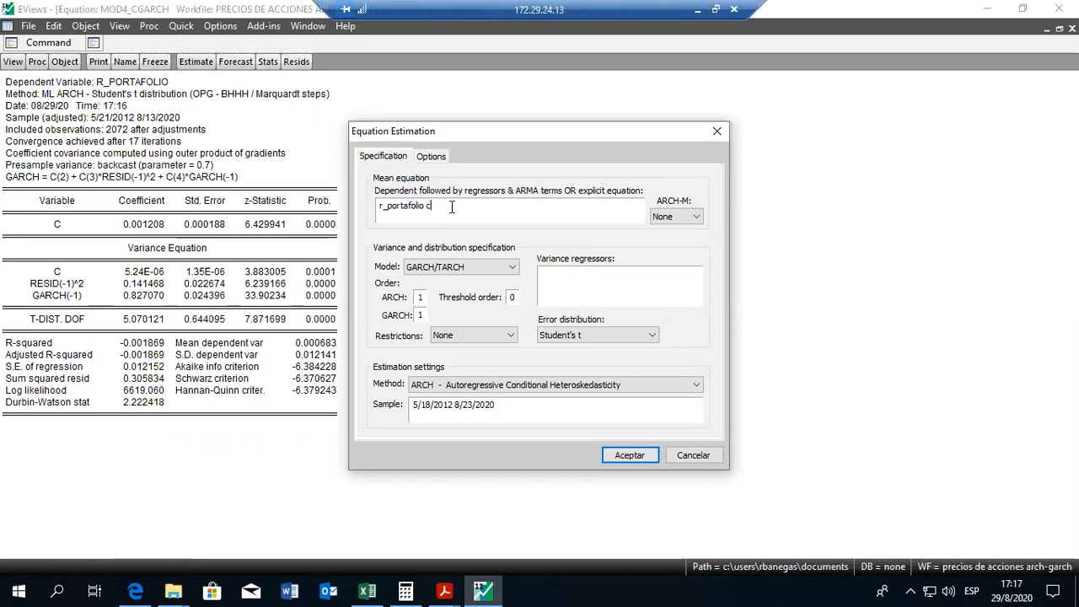
mouse_move(452, 206)
mouse_down()
mouse_move(371, 208)
mouse_move(447, 211)
mouse_up()
click(504, 265)
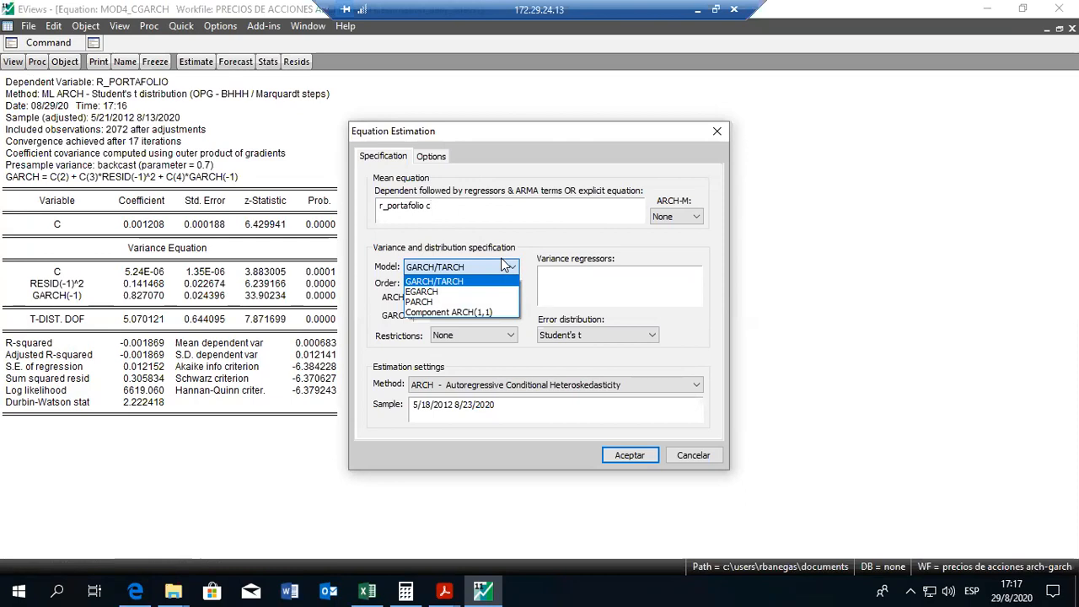
click(500, 313)
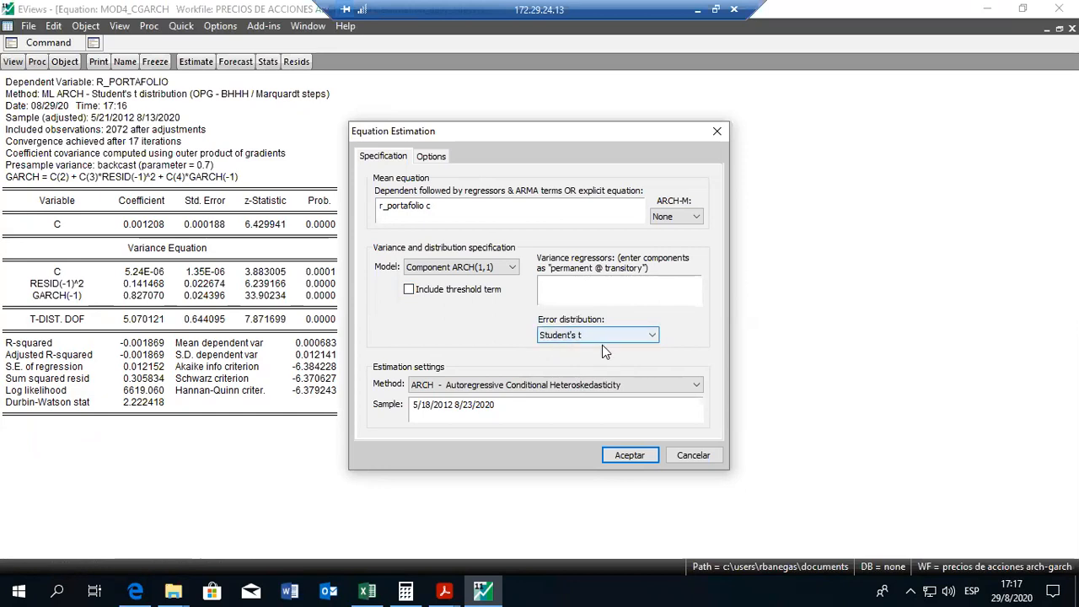
click(628, 455)
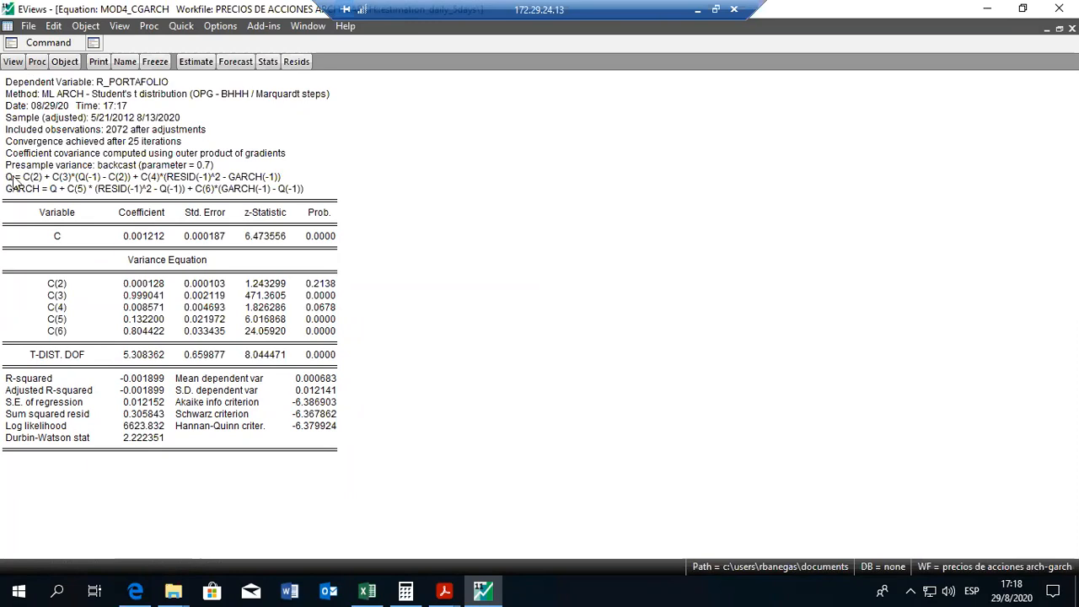
Examine the probabilities of variance coefficients C(2) to C(6) in the Component ARCH output.
click(334, 287)
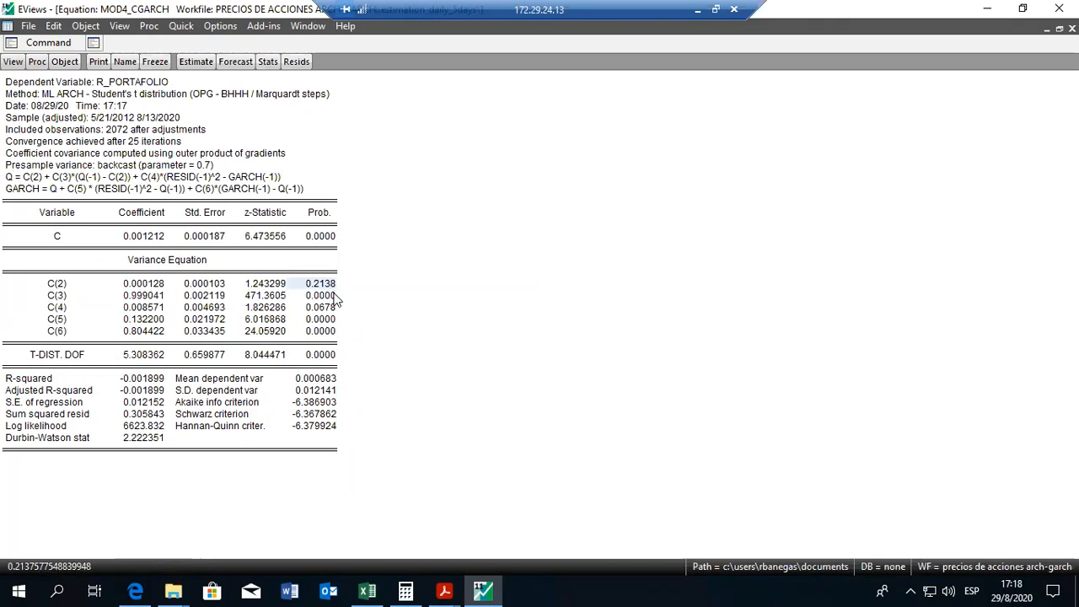
drag(333, 301, 337, 341)
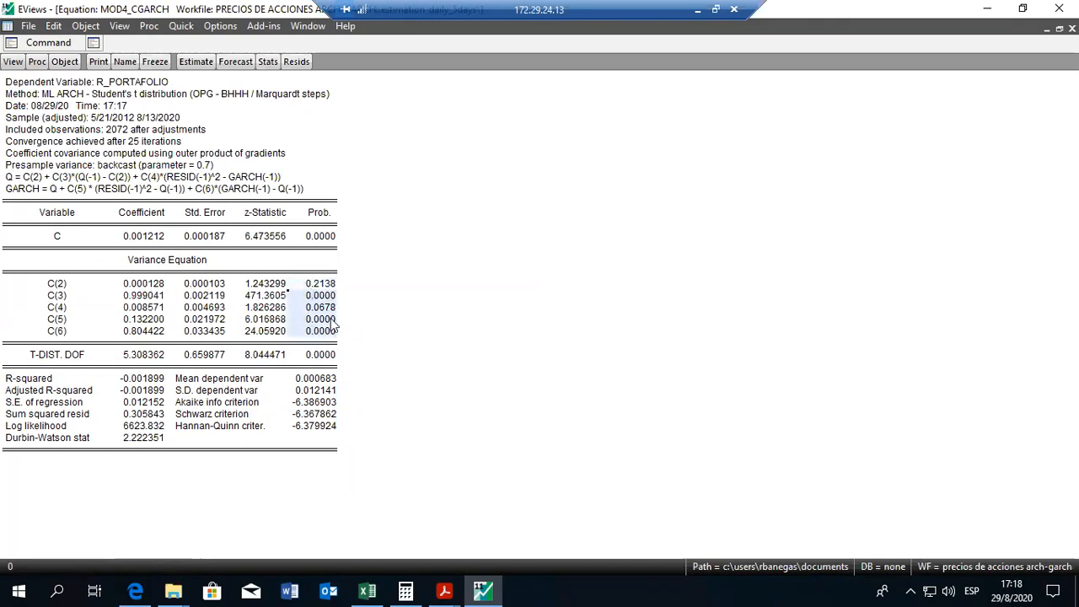
Compare the C(3) coefficient of MOD4_CGARCH with the AR-CGARCH ρ estimate in Table A.2 of the Bitcoin paper open in the browser.
click(329, 309)
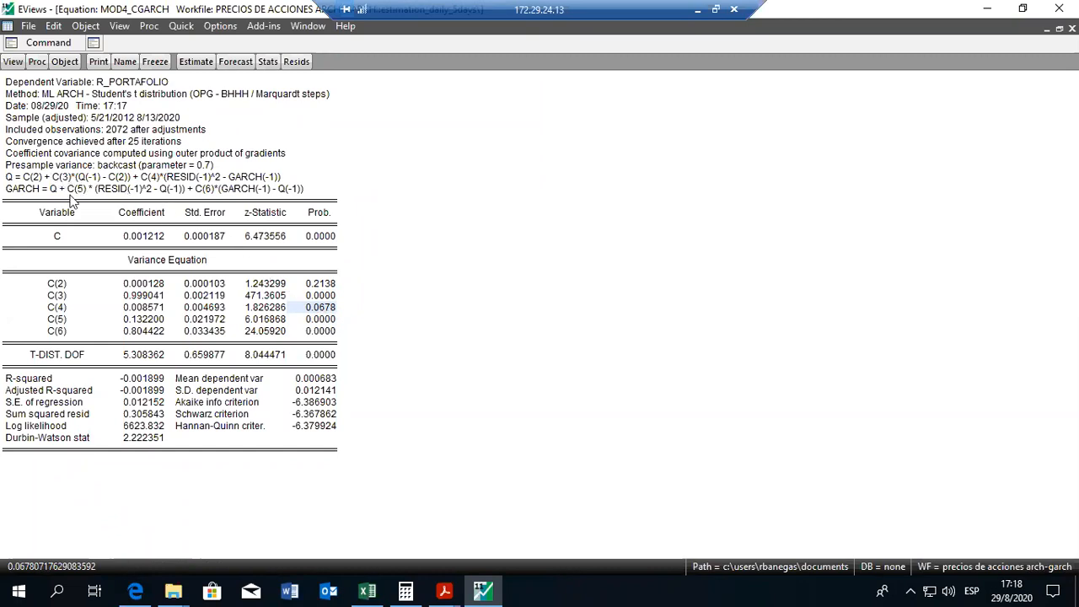
click(153, 297)
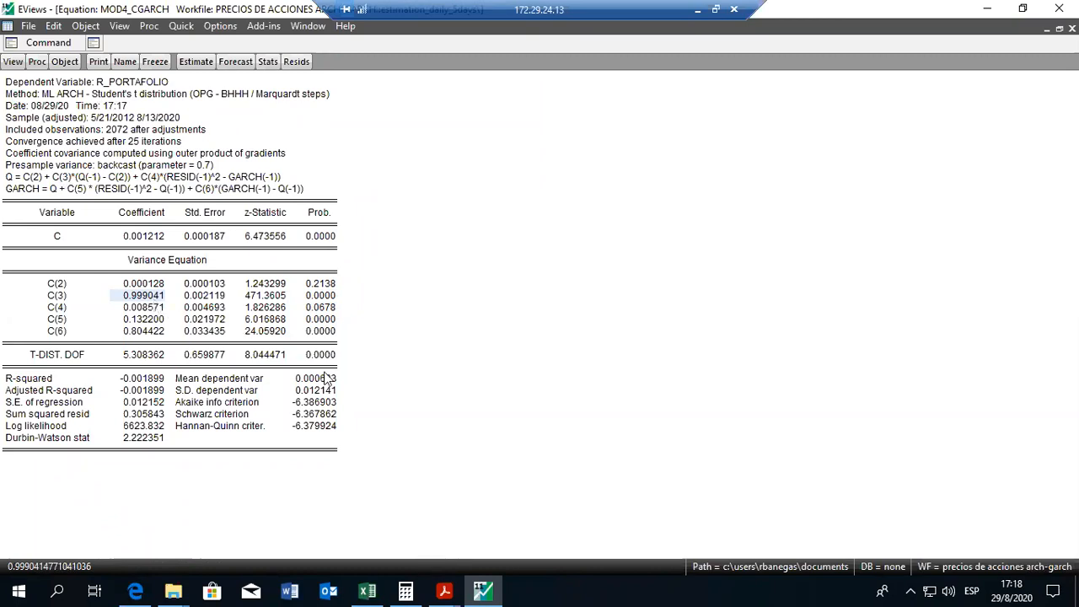
click(697, 10)
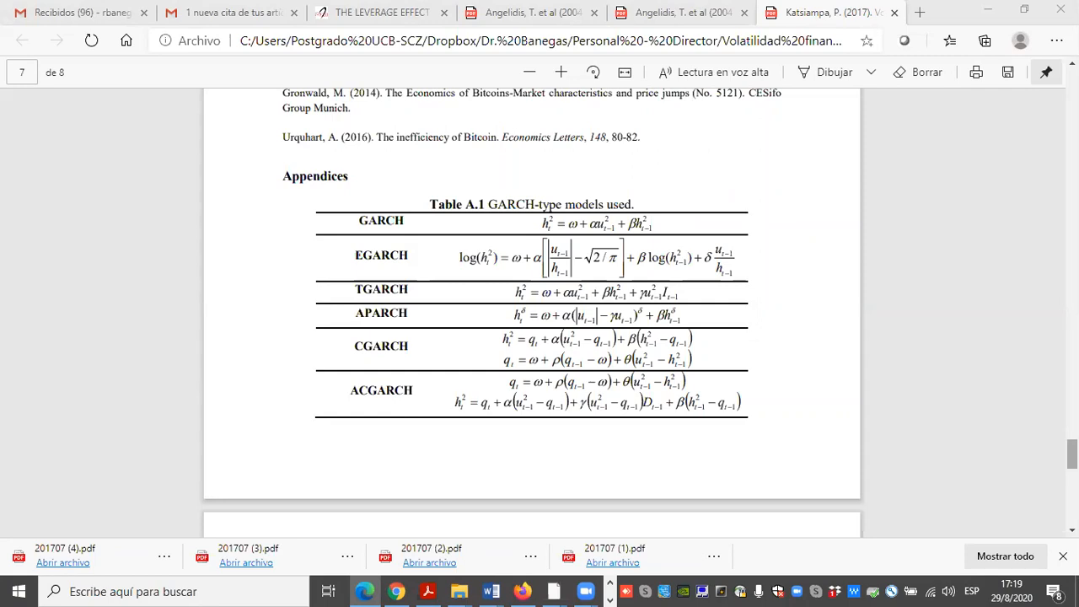
scroll(540, 312, down, 3)
scroll(540, 312, down, 2)
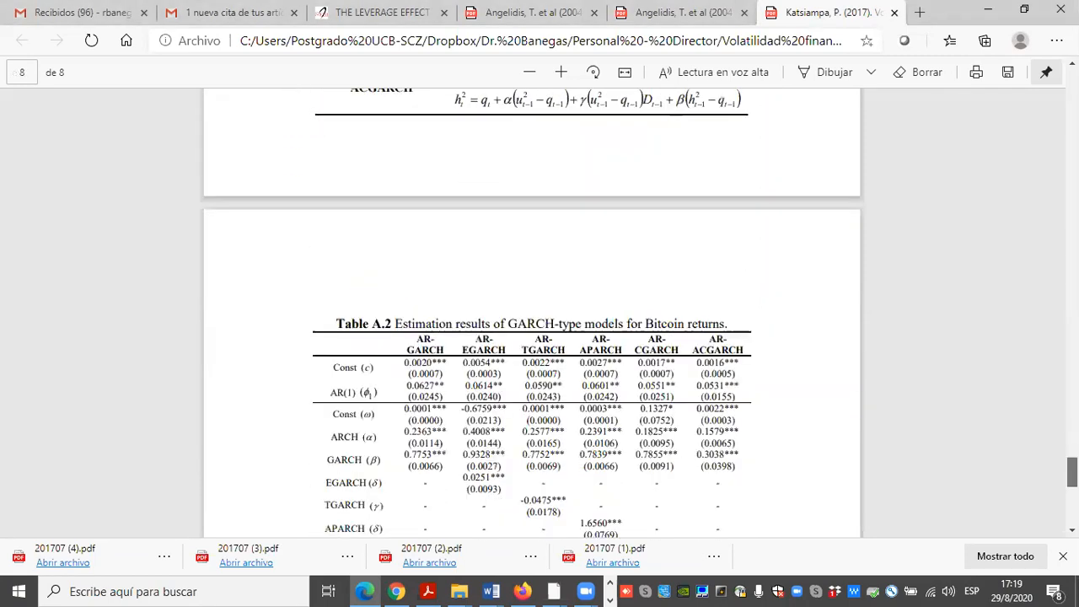
scroll(540, 337, down, 2)
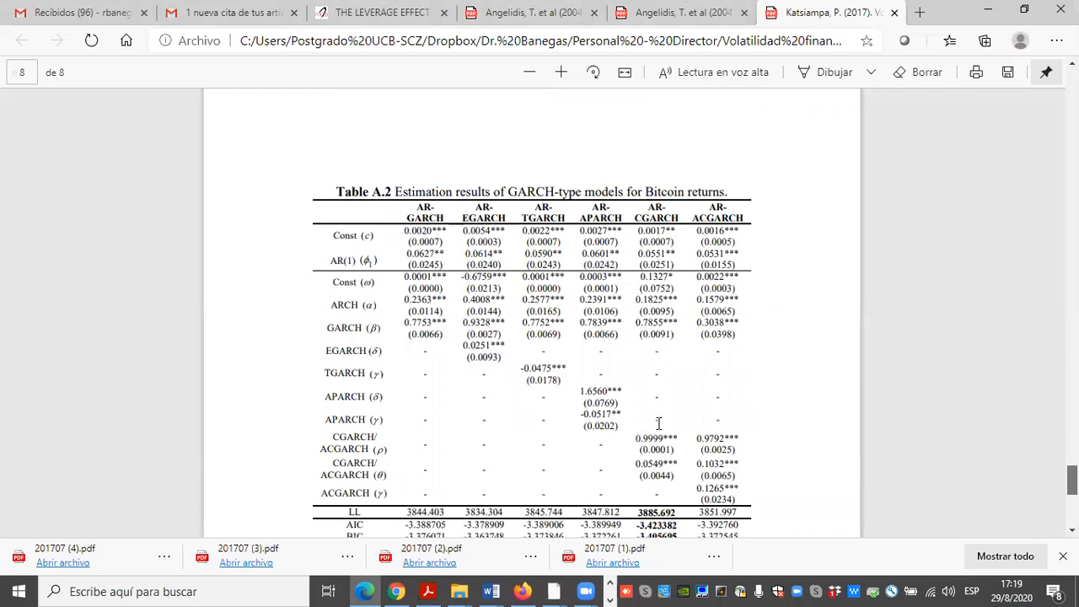
scroll(659, 423, down, 1)
drag(637, 424, 657, 433)
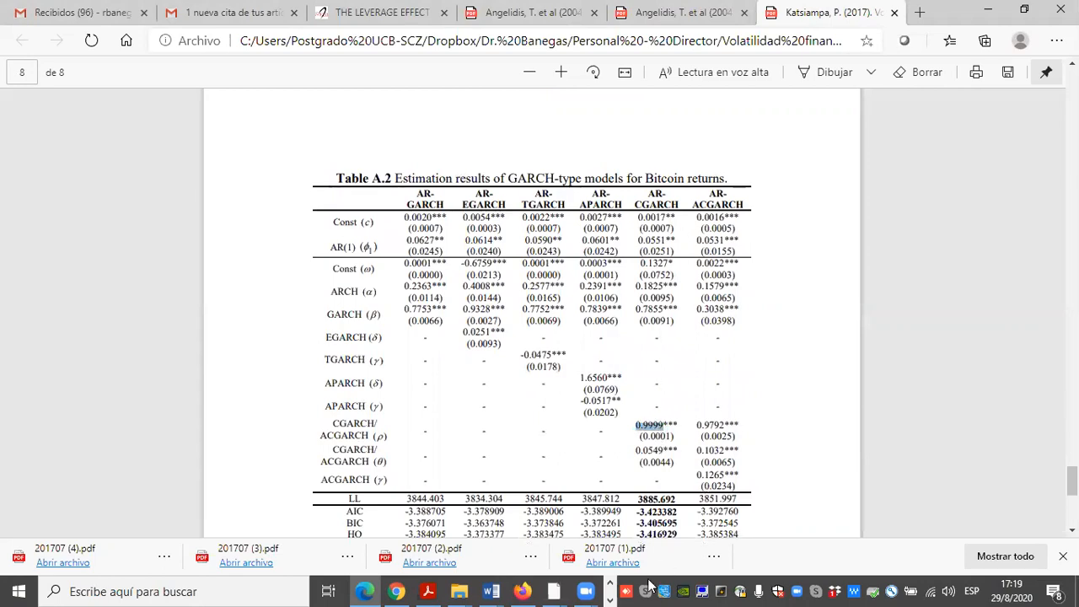
Recheck the AR-CGARCH column of Table A.2 in the browser and return to the MOD4_CGARCH output in the remote EViews session.
click(608, 595)
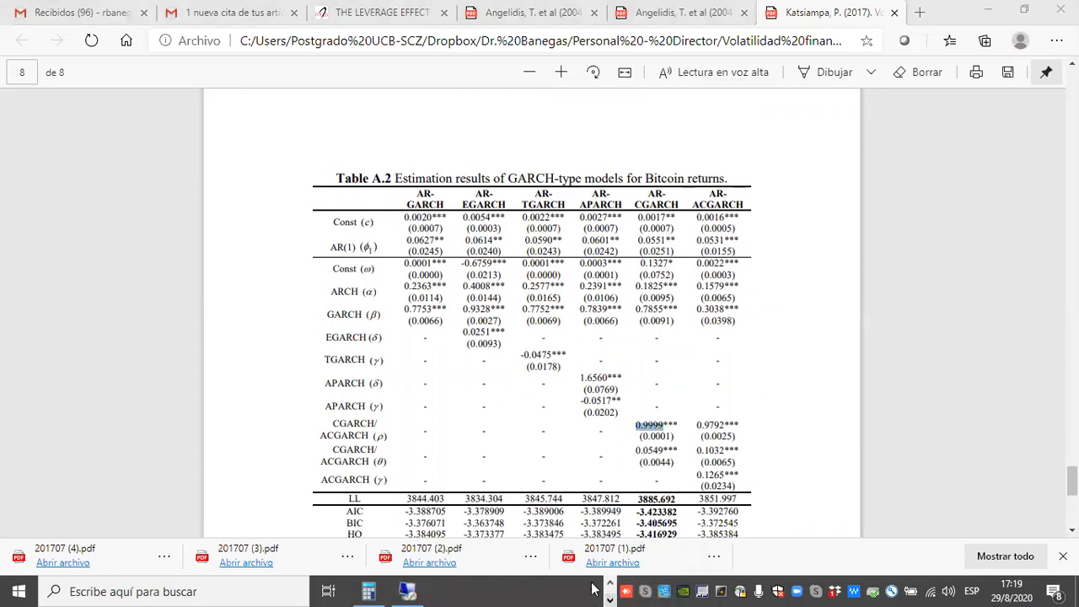
click(413, 590)
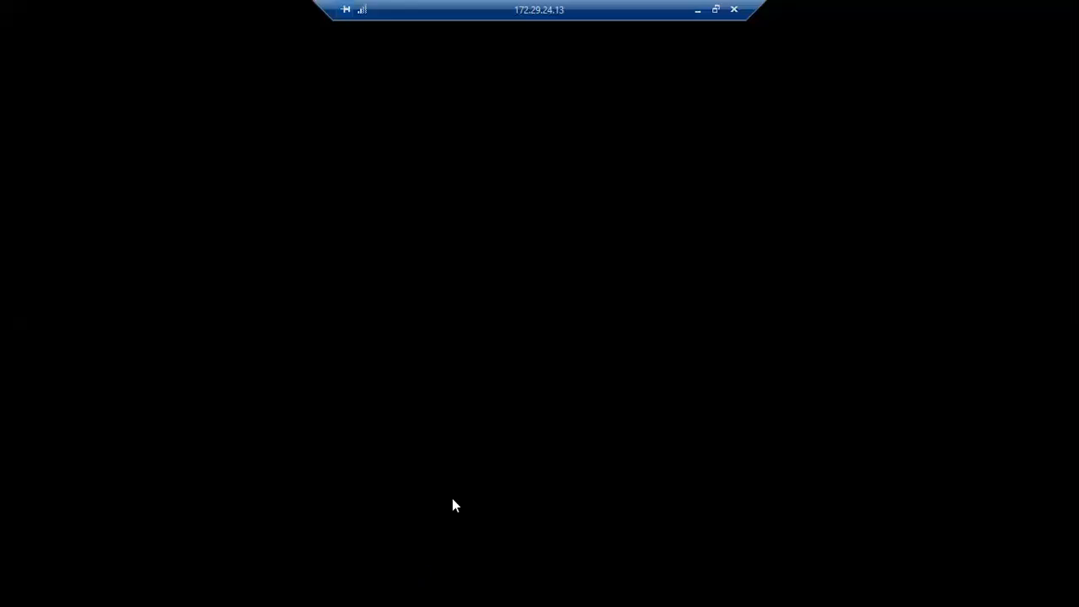
click(698, 14)
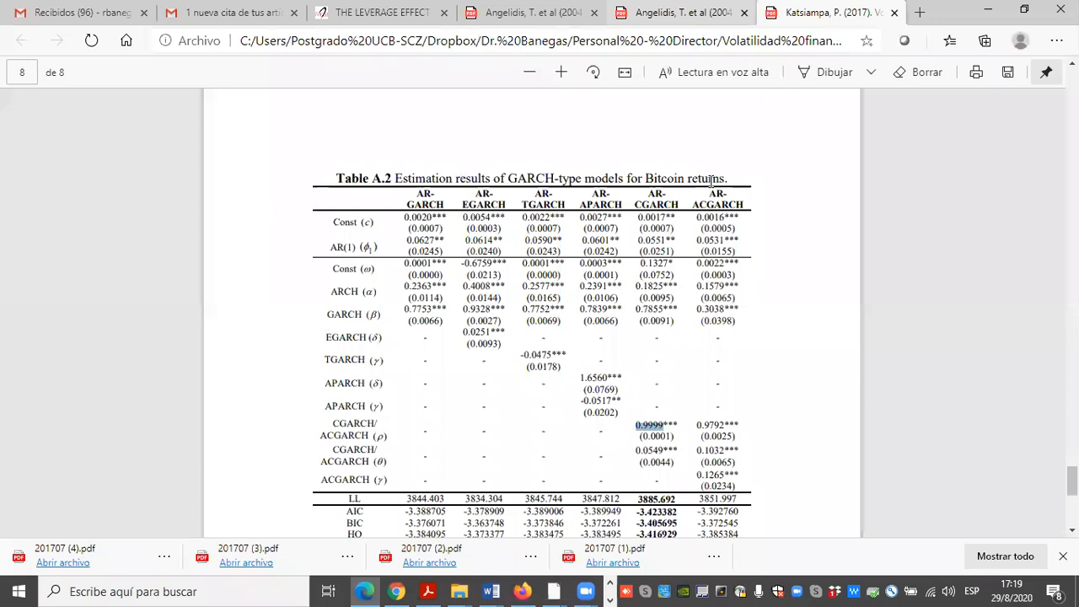
click(846, 38)
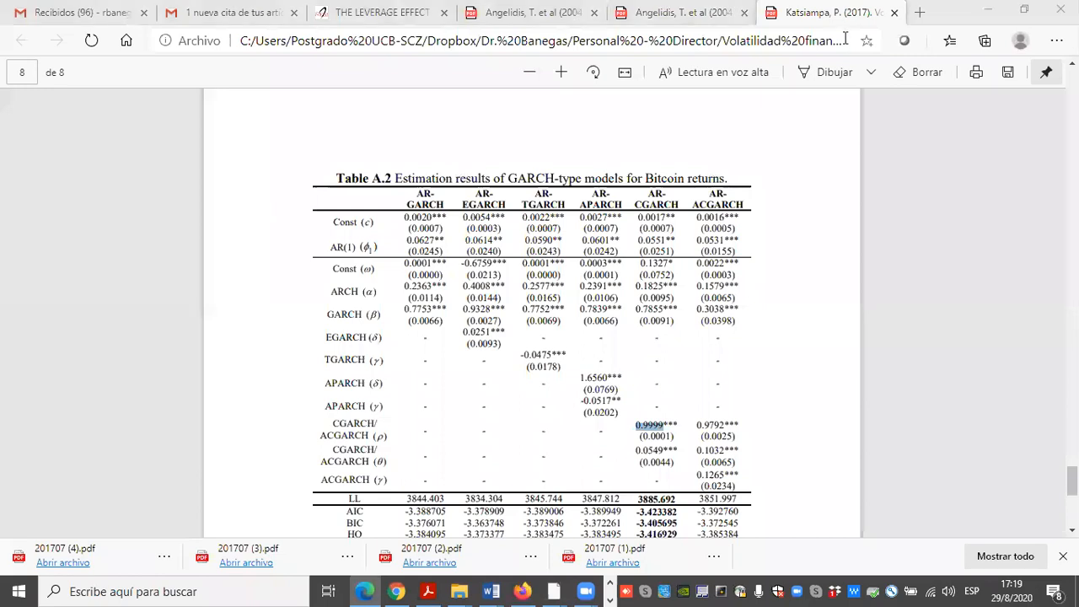
click(969, 190)
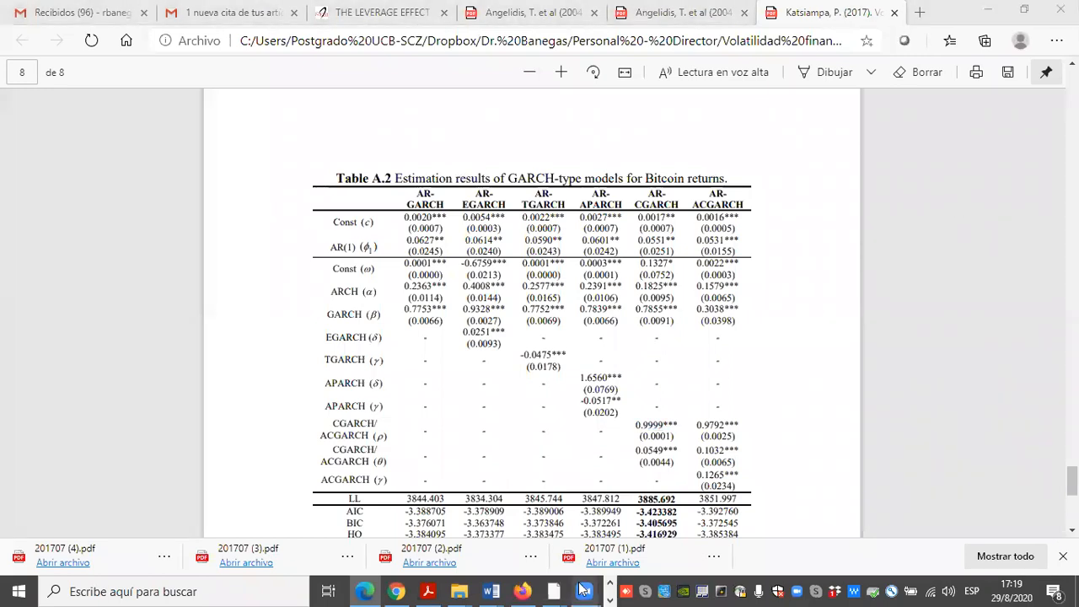
click(608, 598)
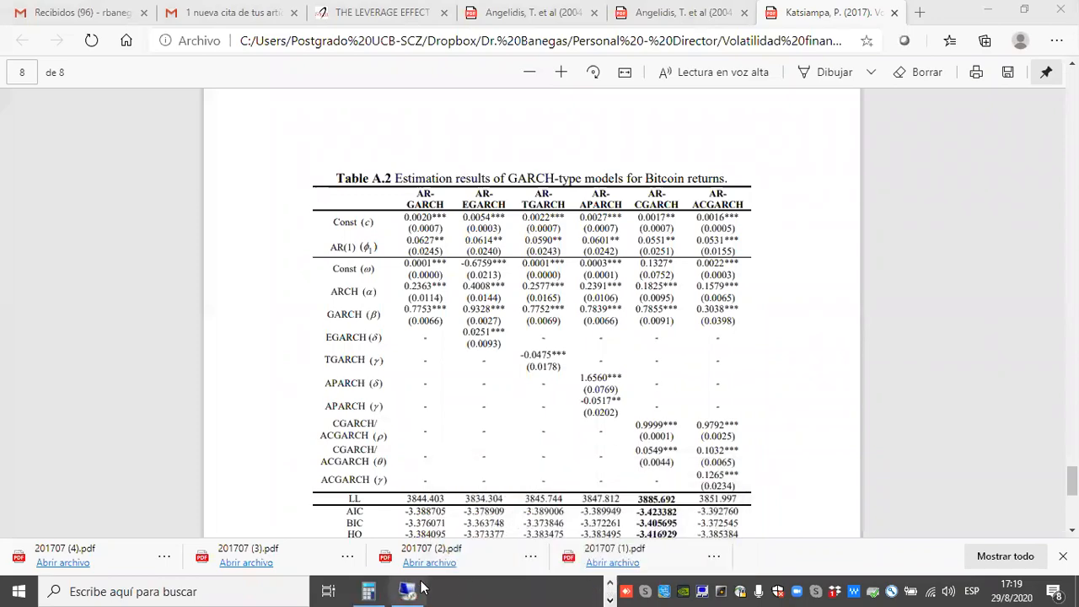
click(416, 585)
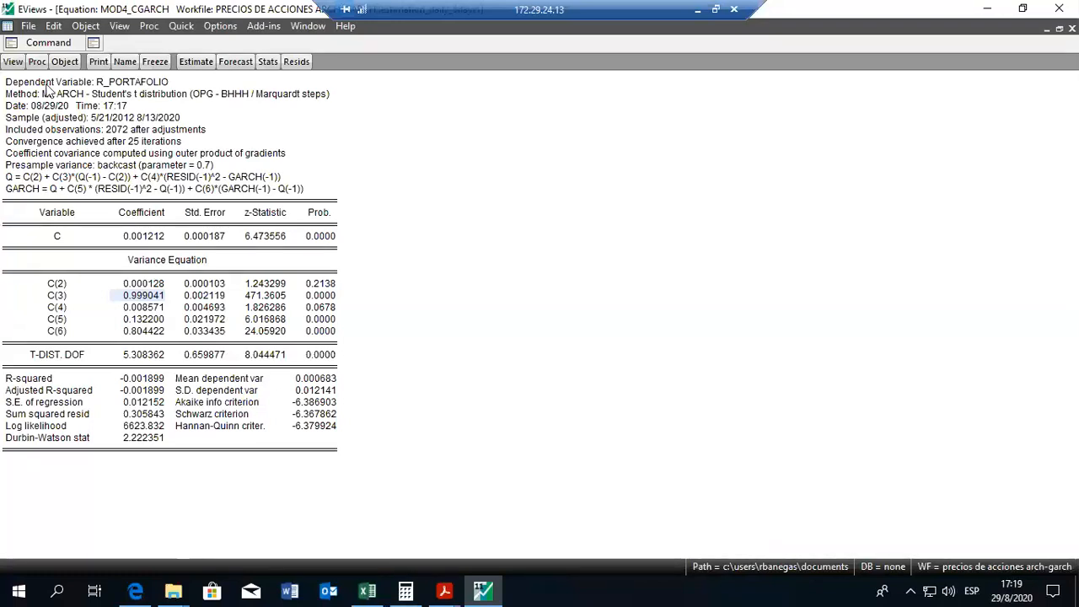
Generate the Q-statistics correlogram of the MOD4_CGARCH standardized residuals with 36 lags.
click(11, 63)
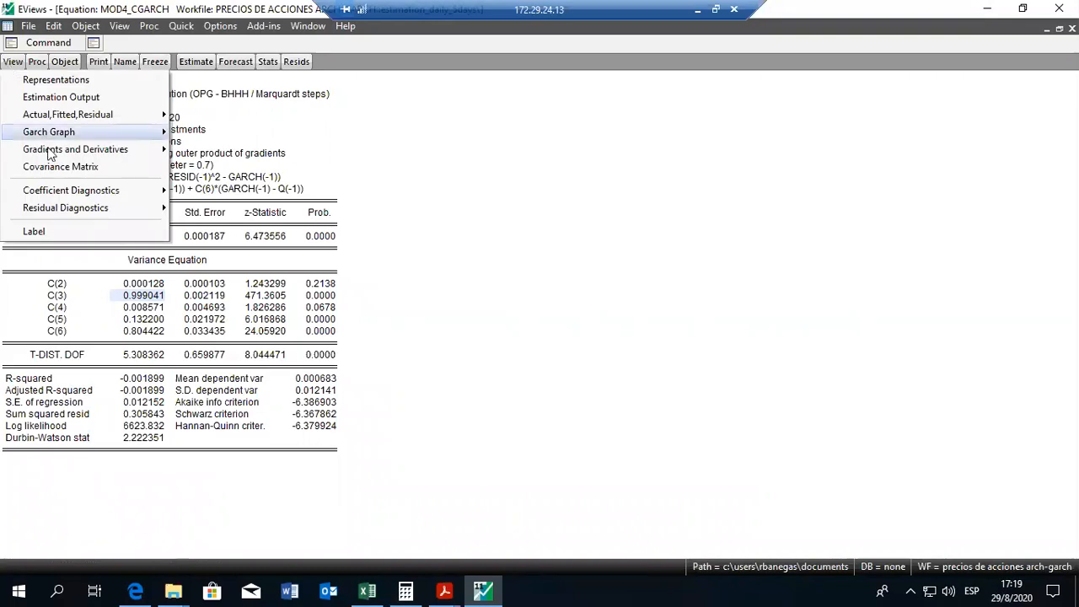
mouse_move(74, 189)
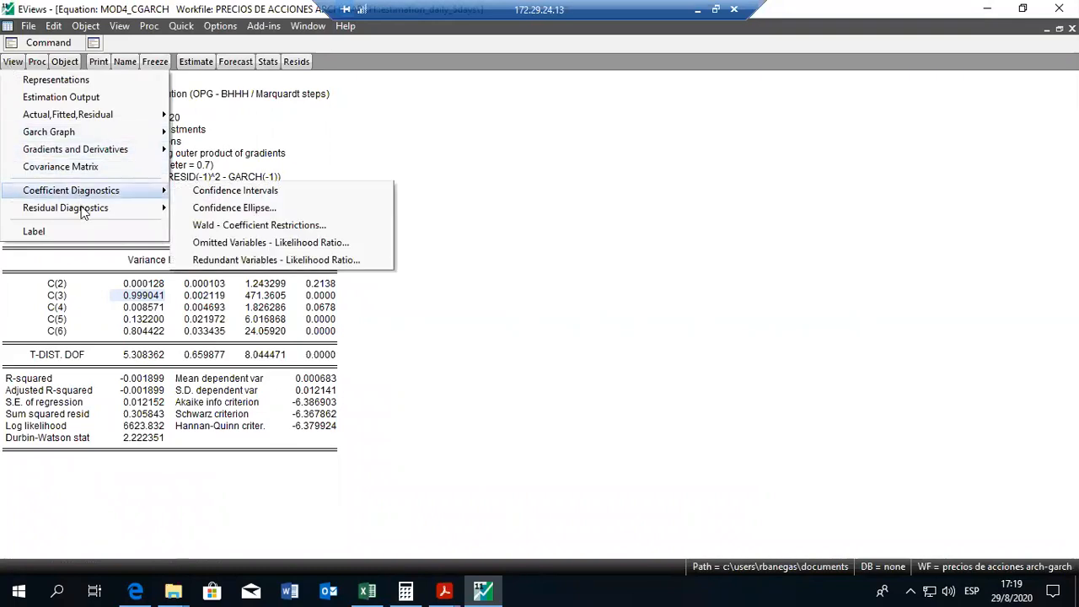
mouse_move(82, 213)
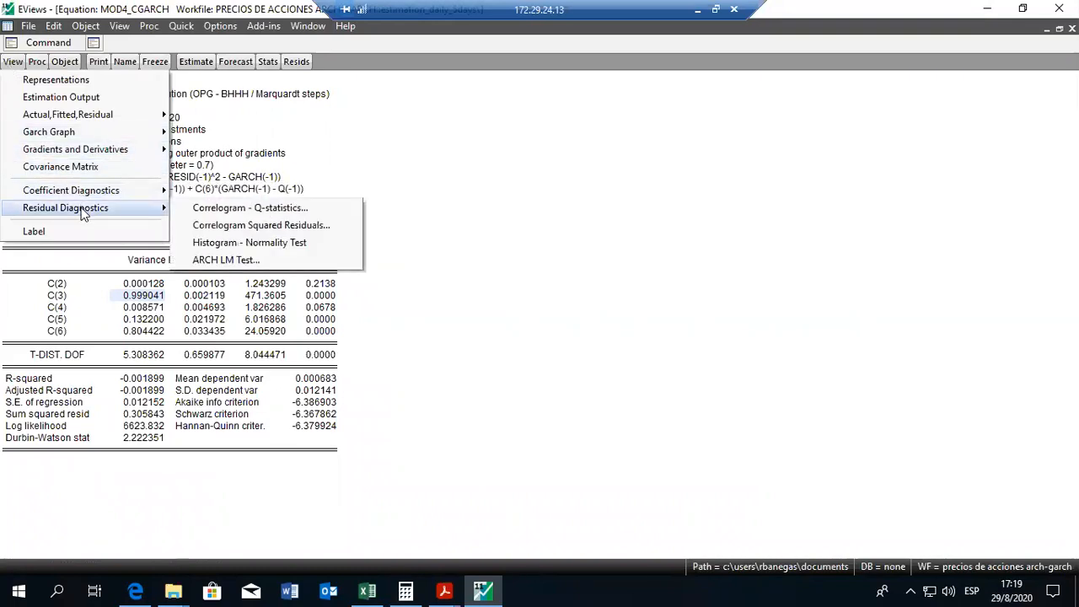
click(234, 213)
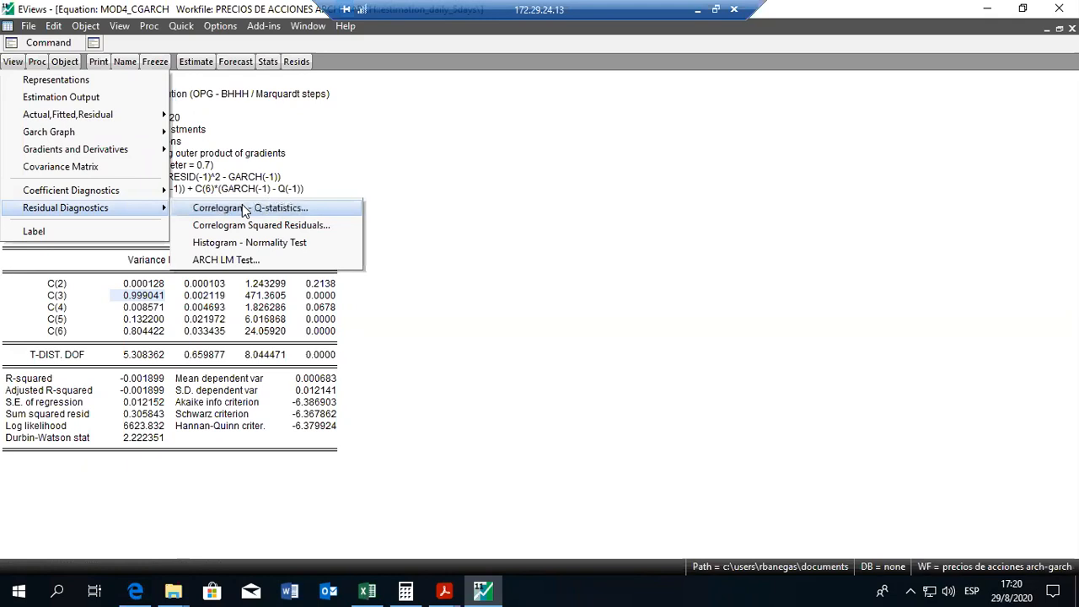
click(242, 208)
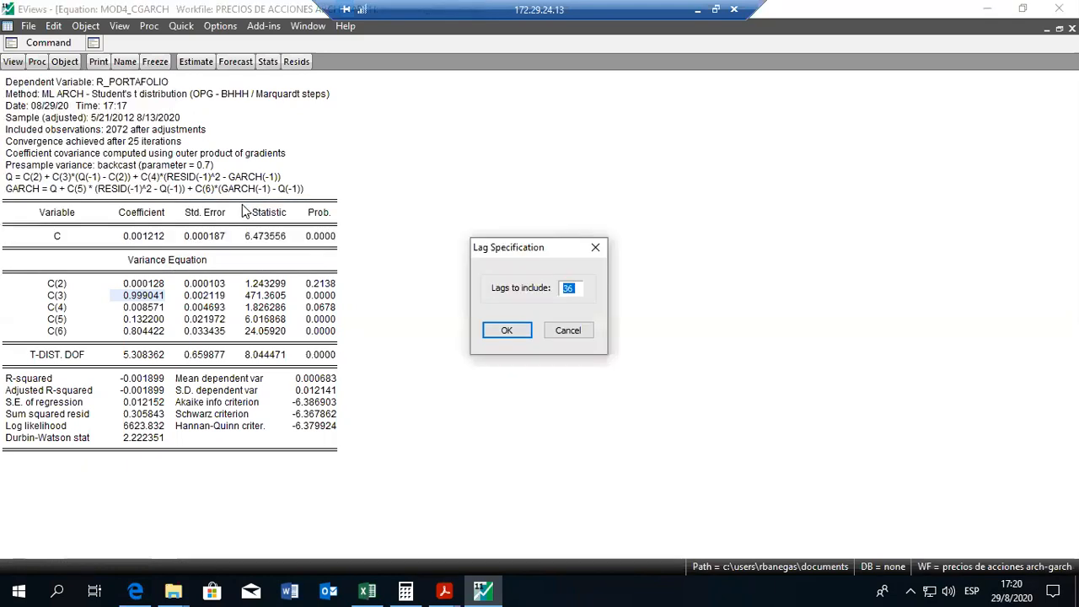
click(505, 331)
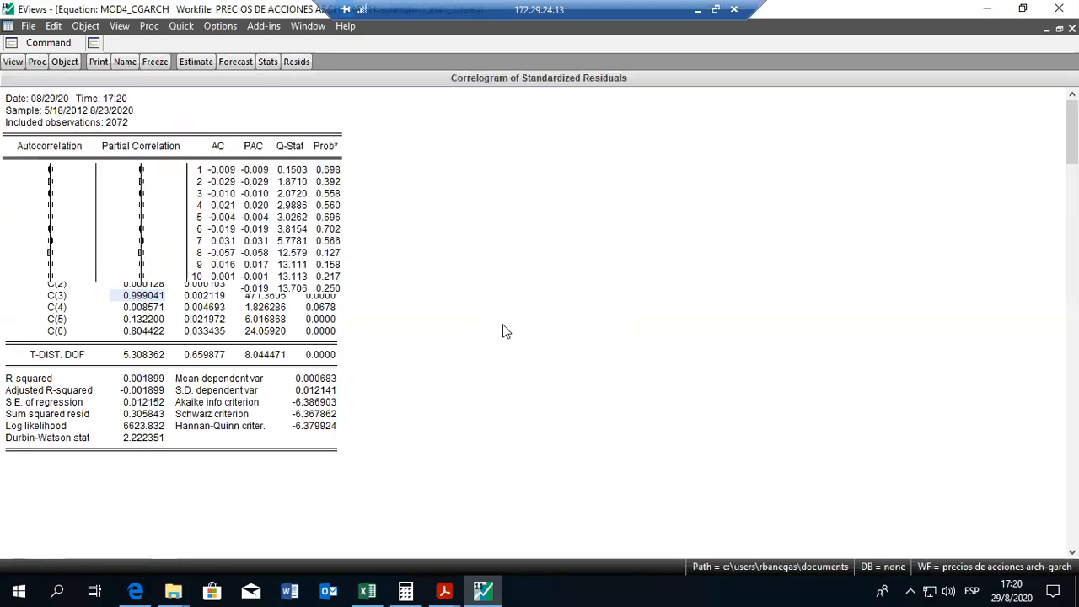
Examine the Q-statistic probabilities for lags 1 to 19 in the standardized residuals correlogram.
drag(337, 172, 350, 298)
click(352, 177)
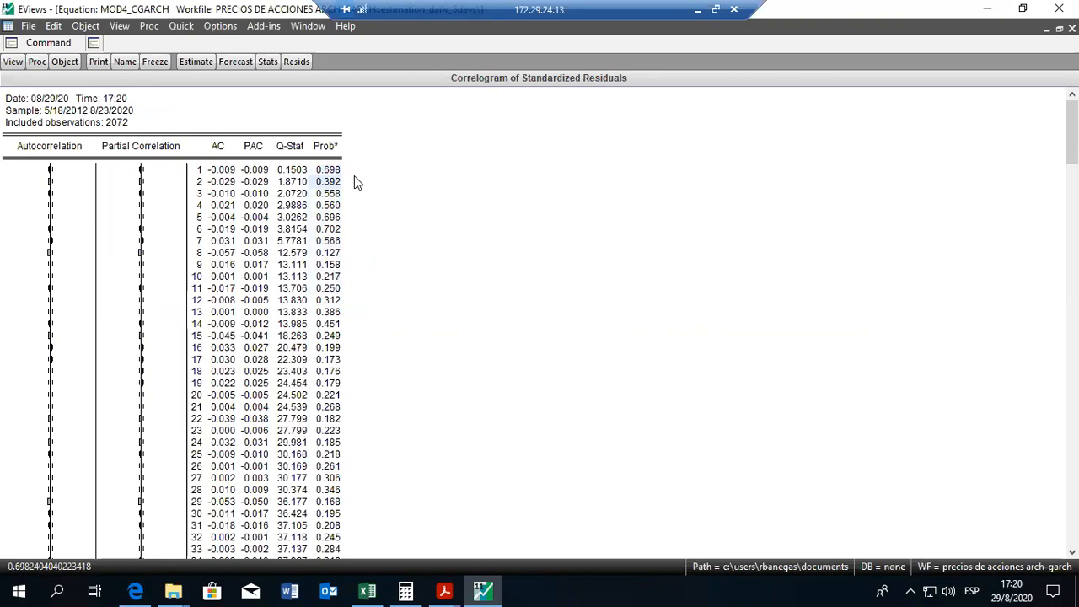
drag(332, 171, 329, 385)
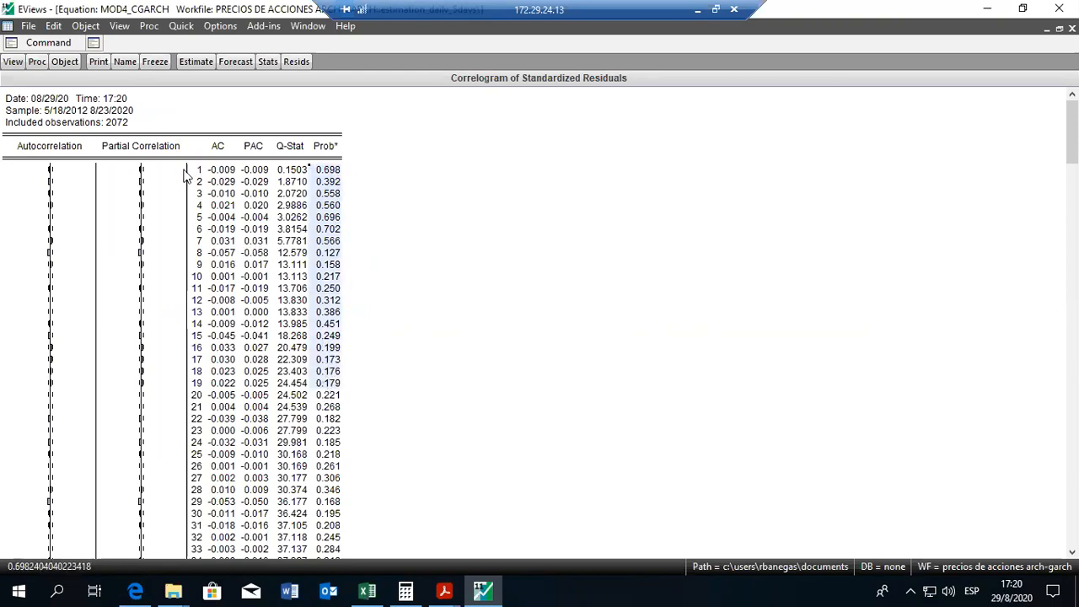
Run the ARCH LM heteroskedasticity test on the MOD4_CGARCH residuals with 1 lag.
click(14, 66)
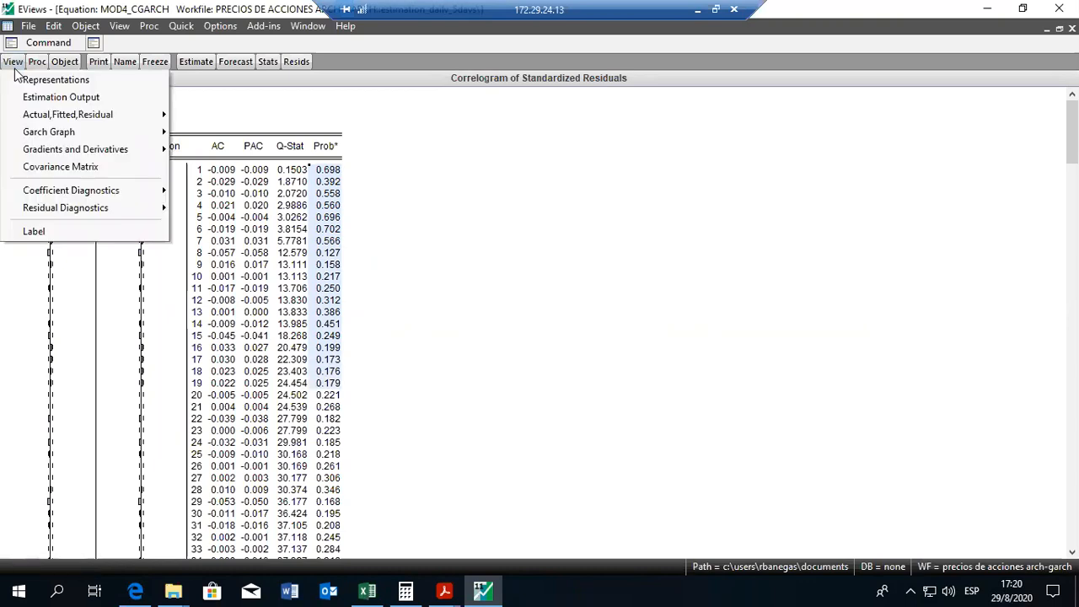
mouse_move(124, 209)
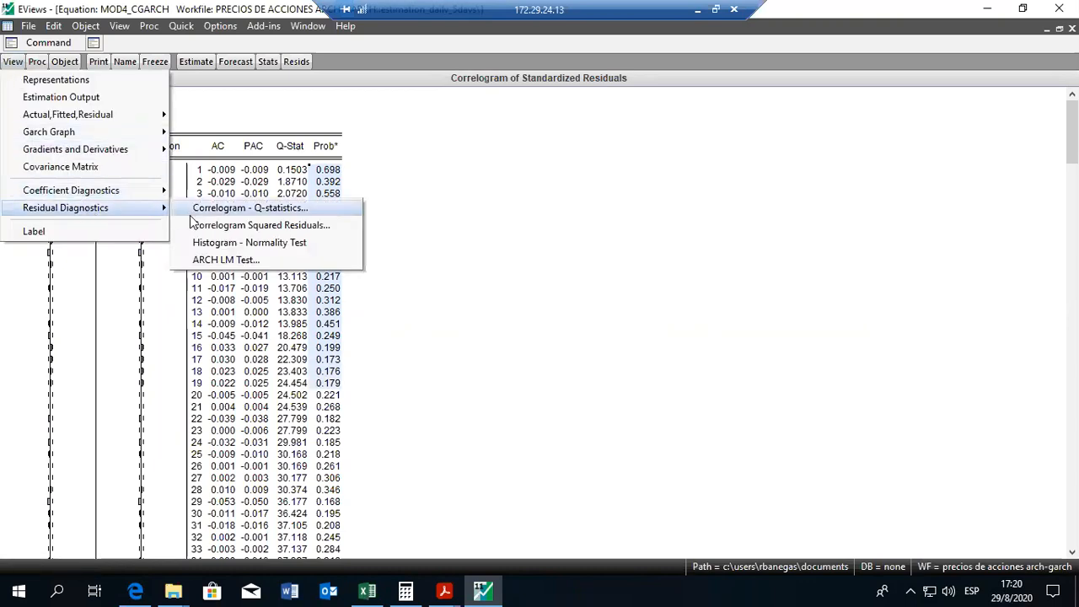
click(211, 260)
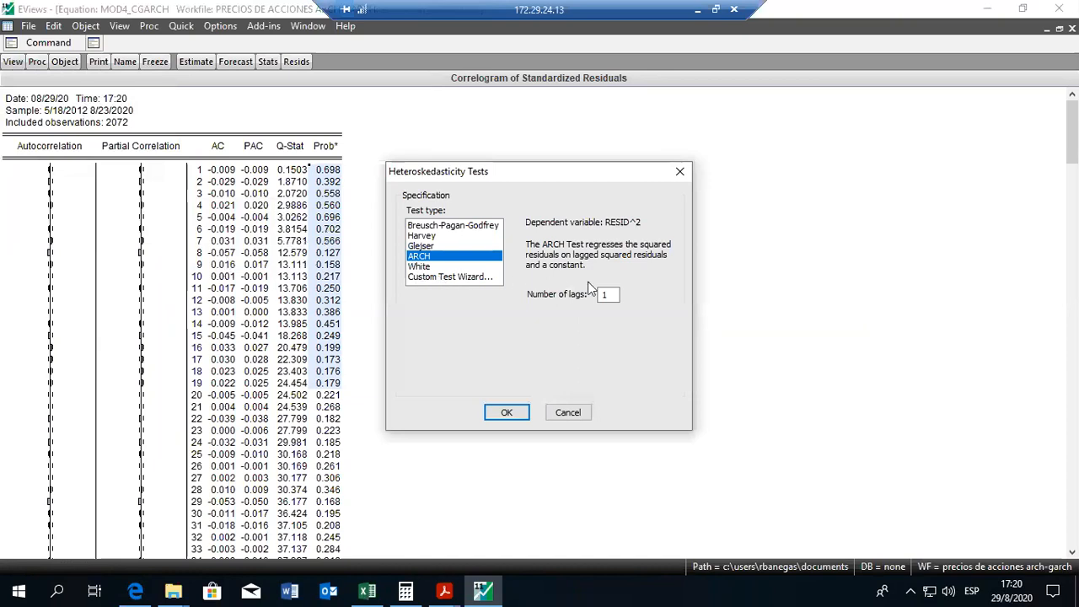
click(509, 411)
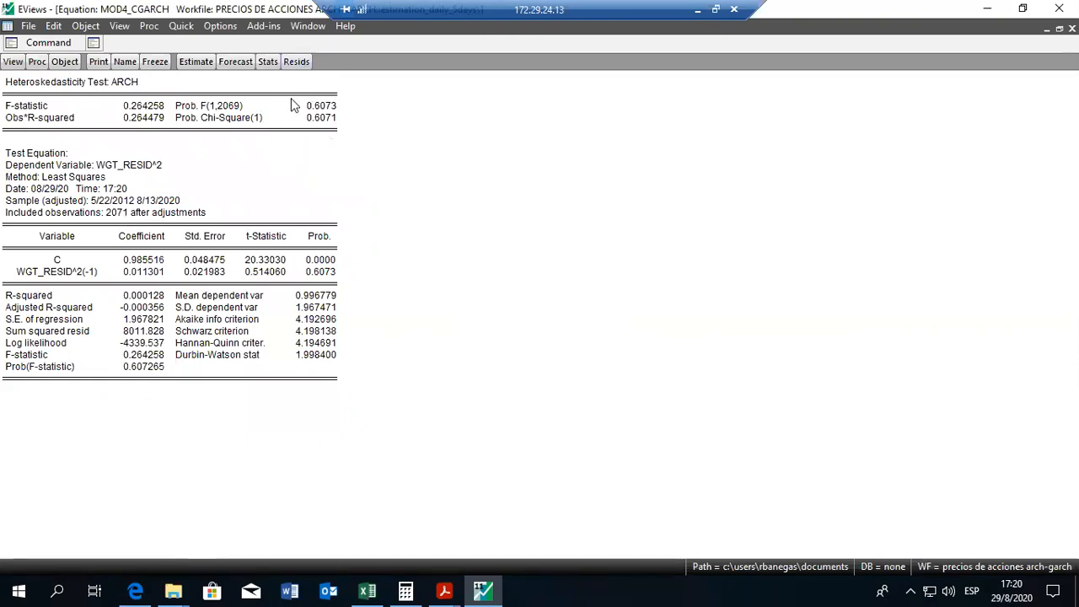
Repeat the ARCH LM test on the MOD4_CGARCH residuals with the number of lags set to 2.
click(13, 62)
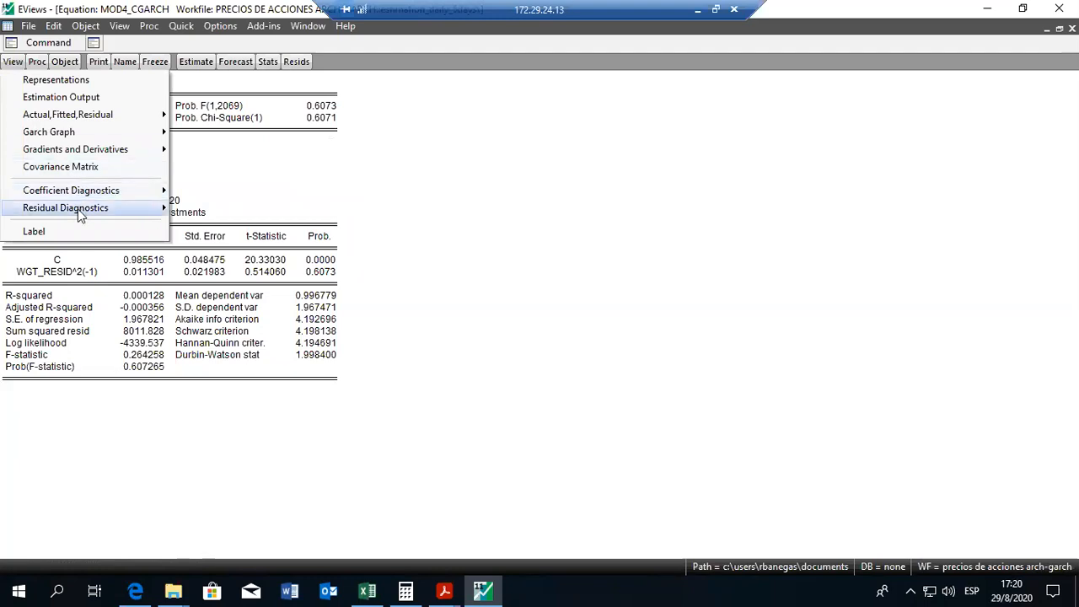
mouse_move(80, 214)
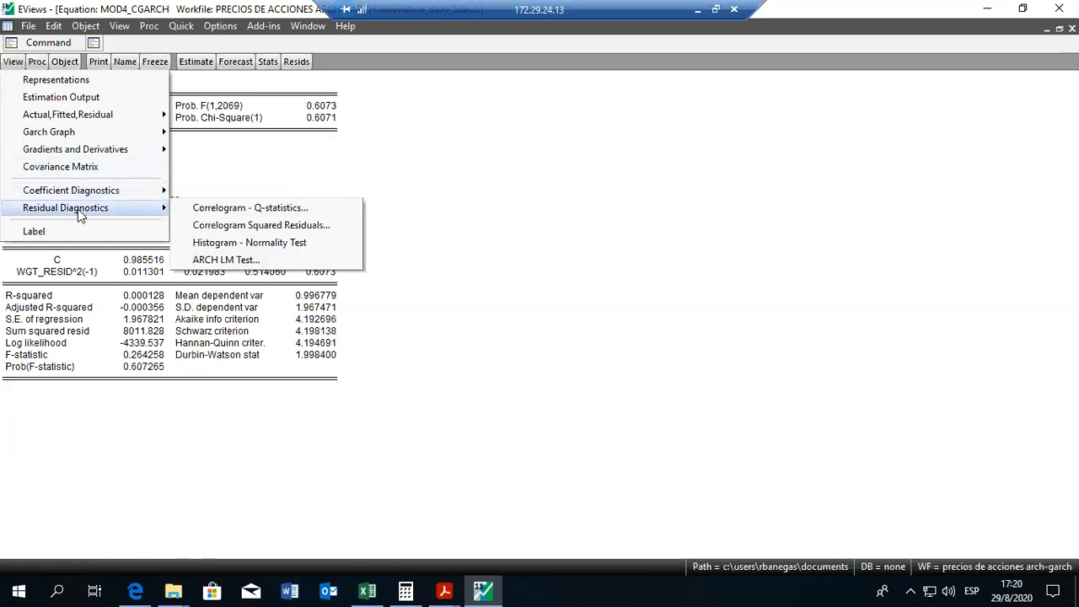
click(226, 260)
double_click(607, 295)
text(2)
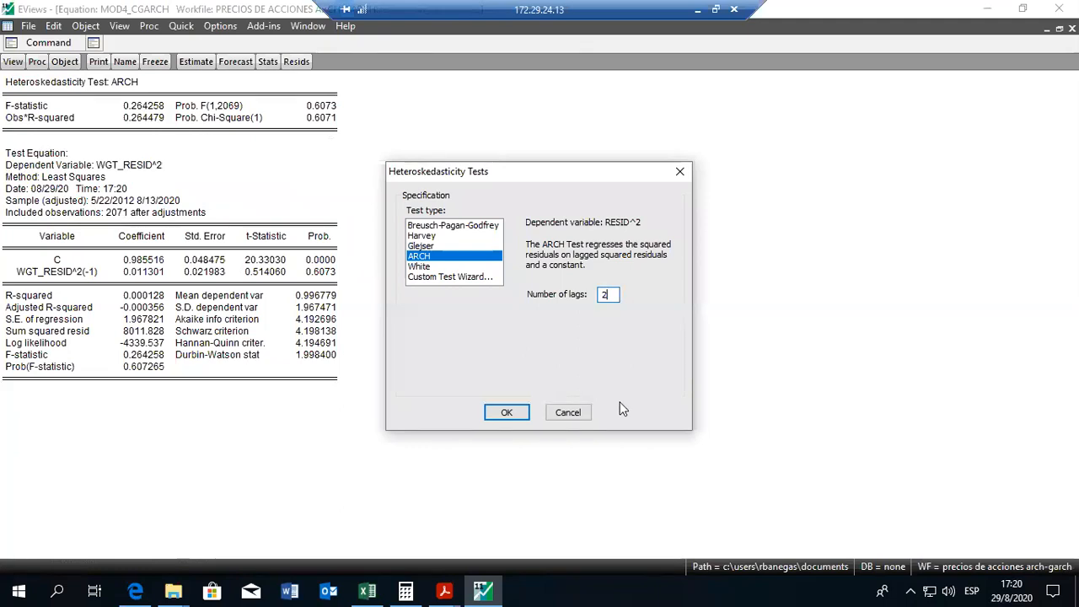
click(507, 413)
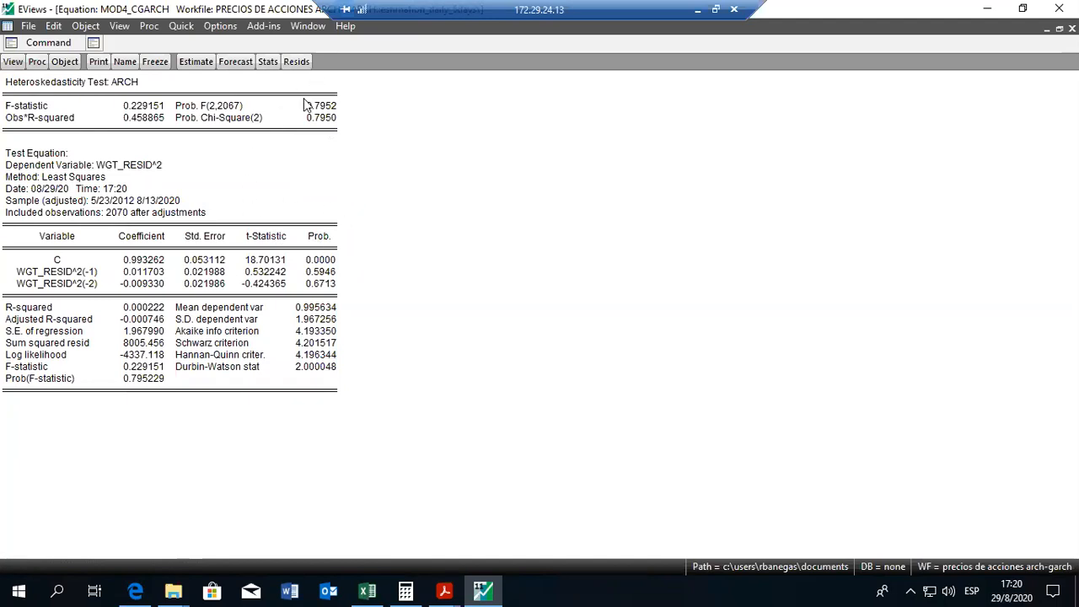
Plot the conditional standard deviation GARCH graph for MOD4_CGARCH and examine its permanent and transitory components around the 2020 spike.
click(17, 64)
mouse_move(104, 208)
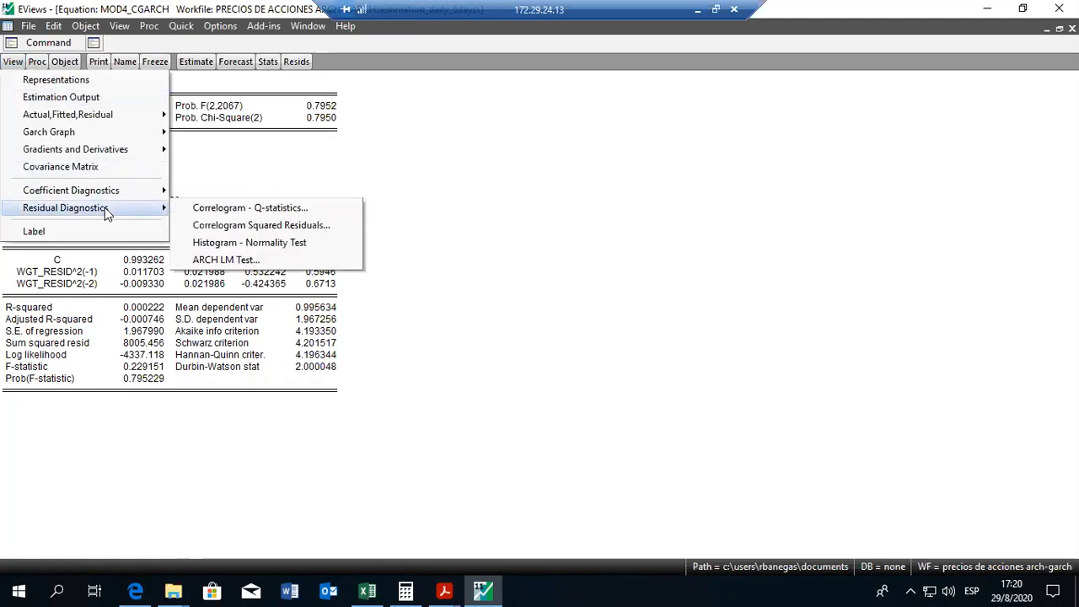
mouse_move(111, 132)
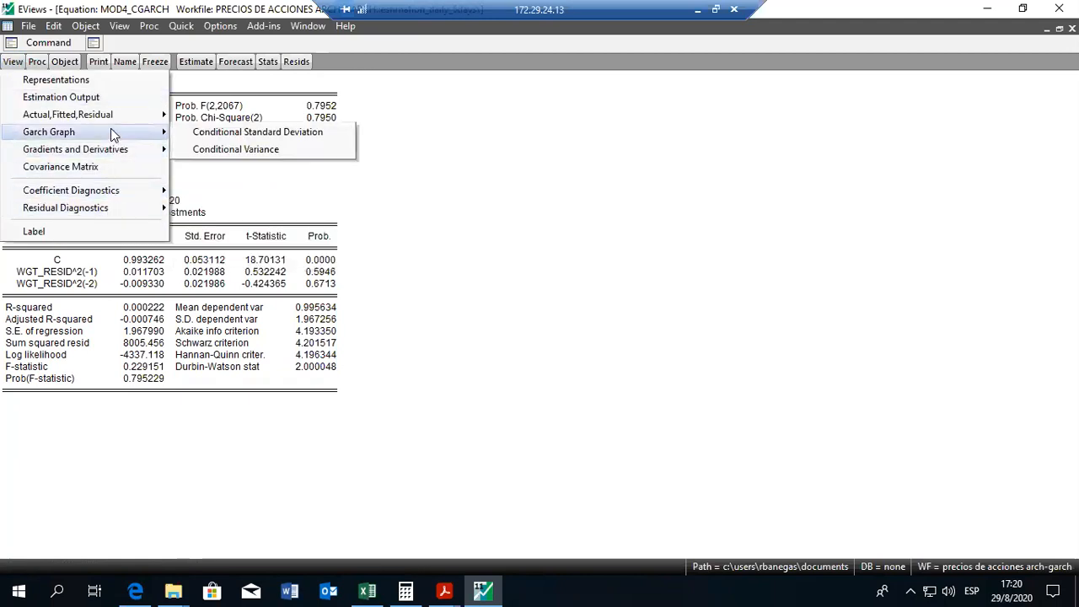
click(217, 135)
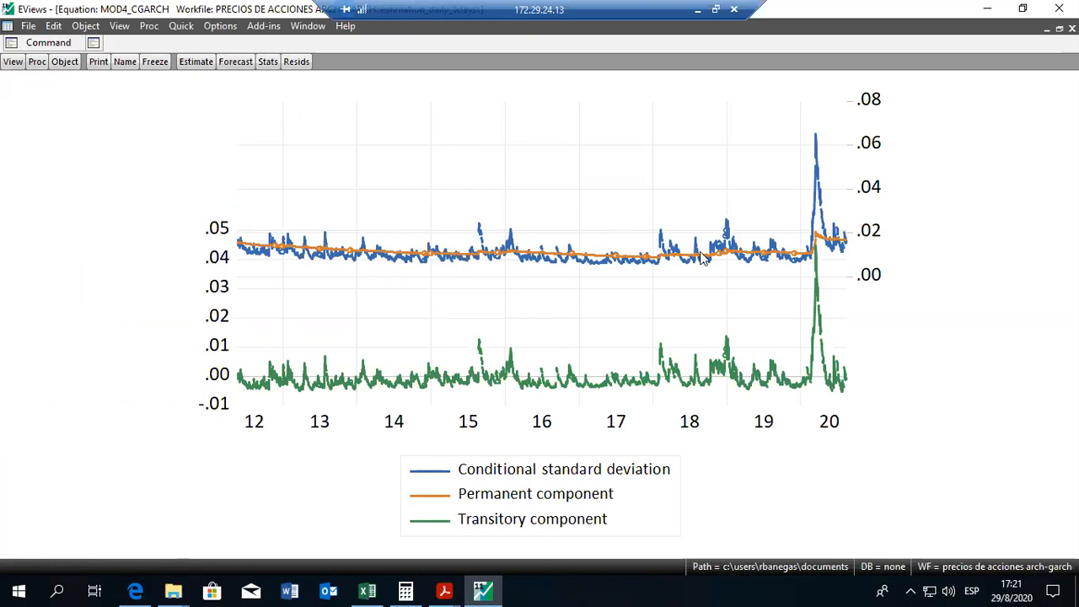
click(735, 323)
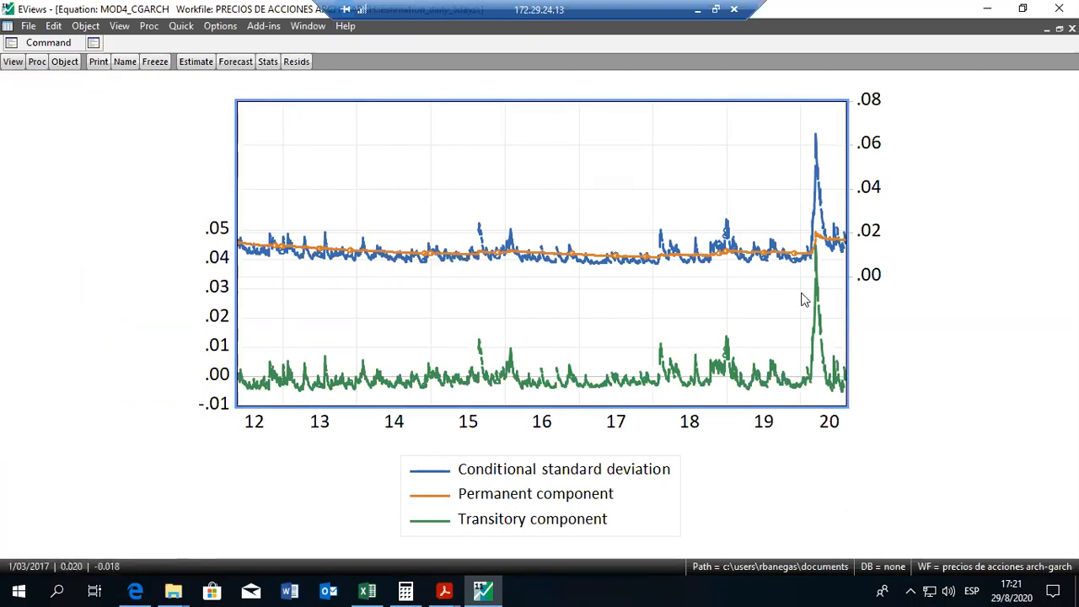
click(903, 295)
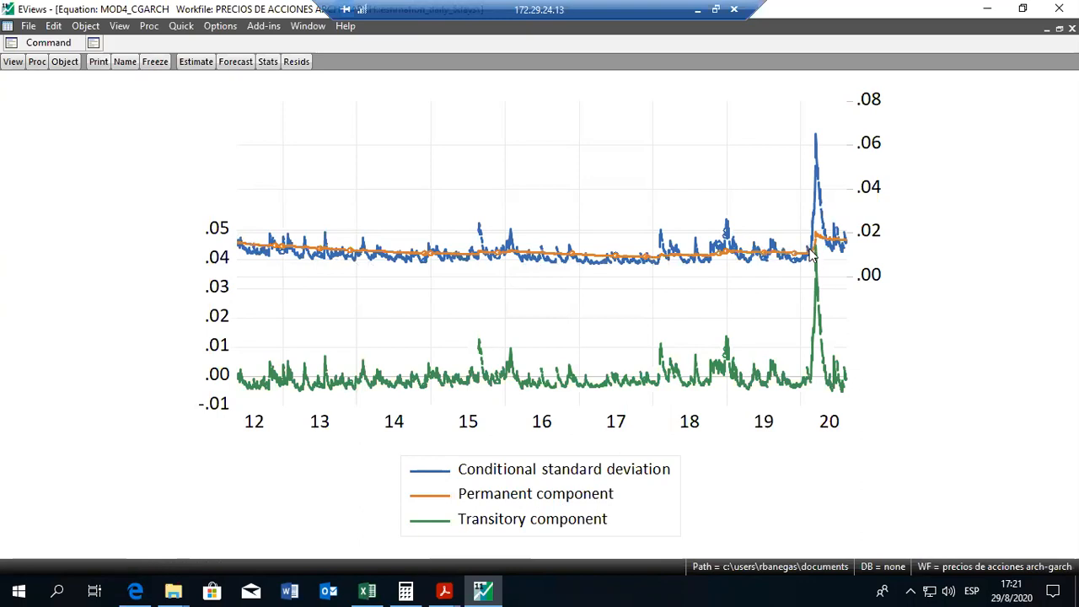
mouse_move(839, 245)
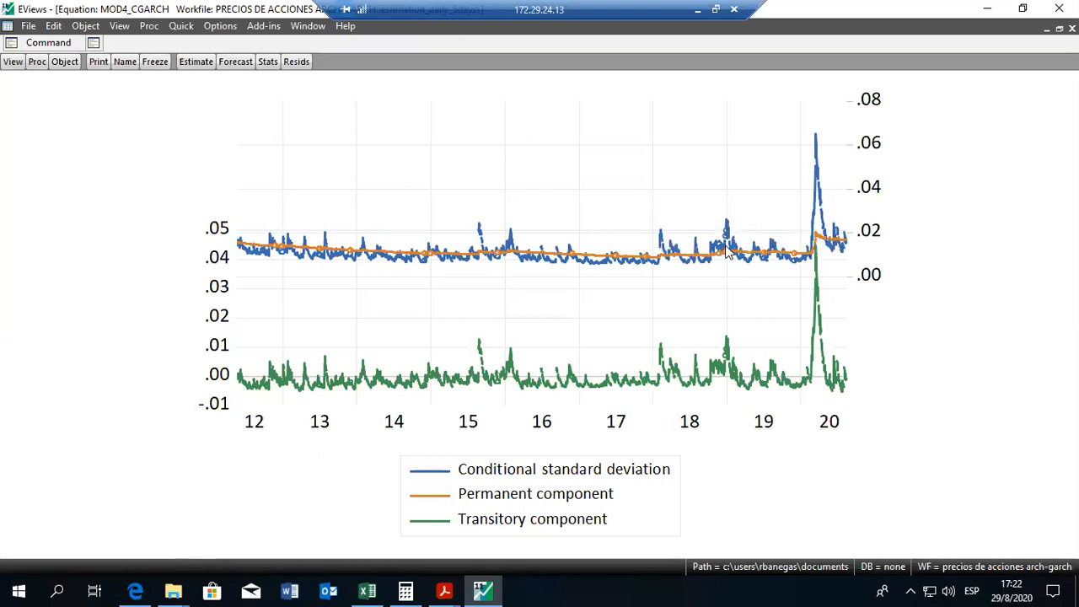
Close the MOD4_CGARCH equation and open the mod5_acgarch equation from the workfile.
mouse_move(726, 243)
click(1071, 29)
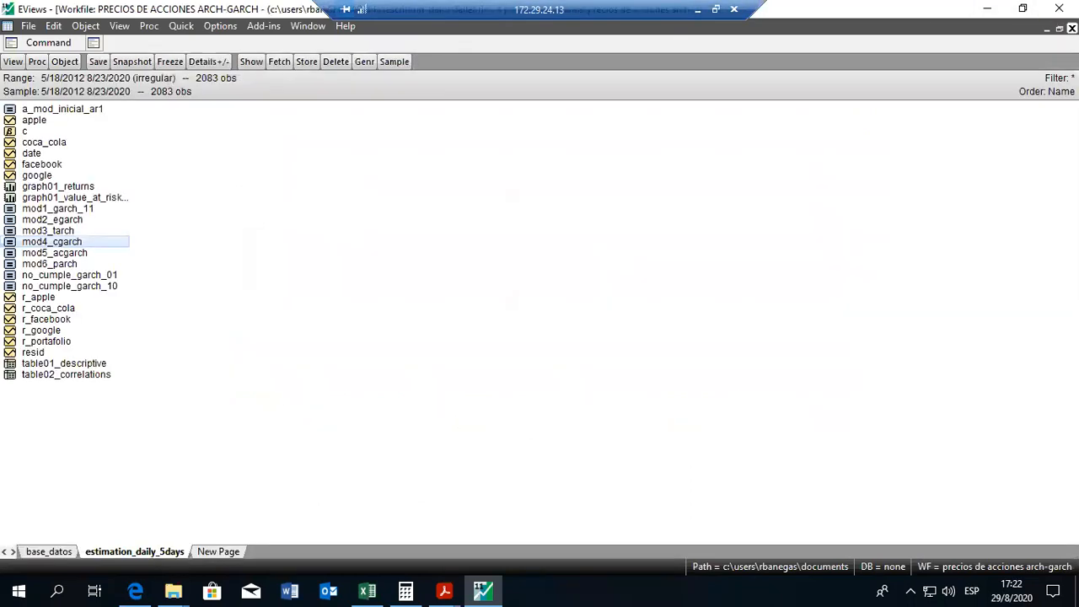
double_click(71, 253)
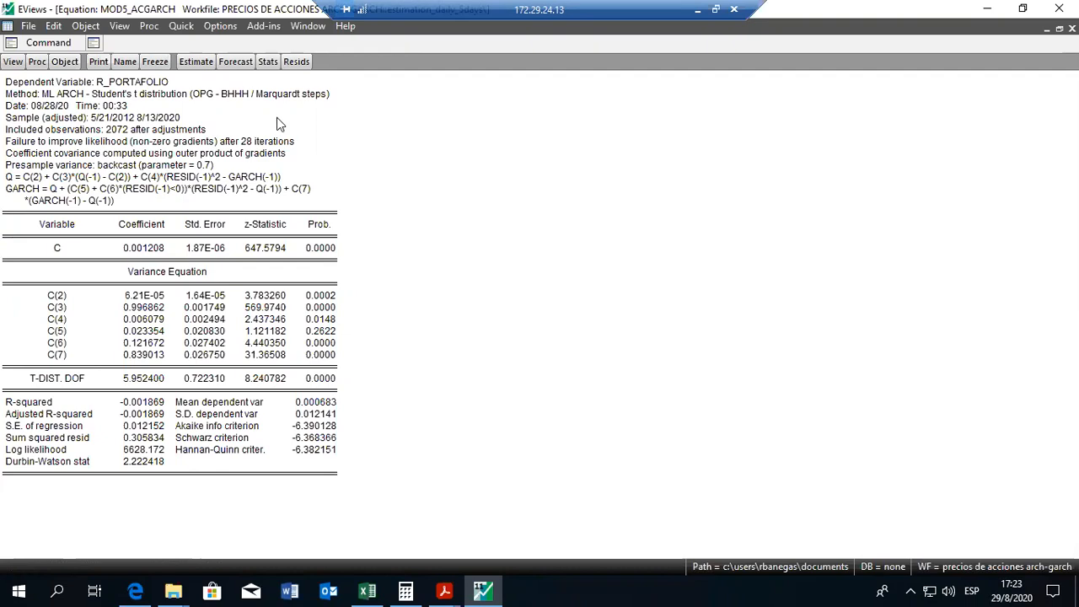
Re-estimate MOD5_ACGARCH as a Component ARCH(1,1) model without the threshold term, keeping the Student's t error distribution.
click(196, 62)
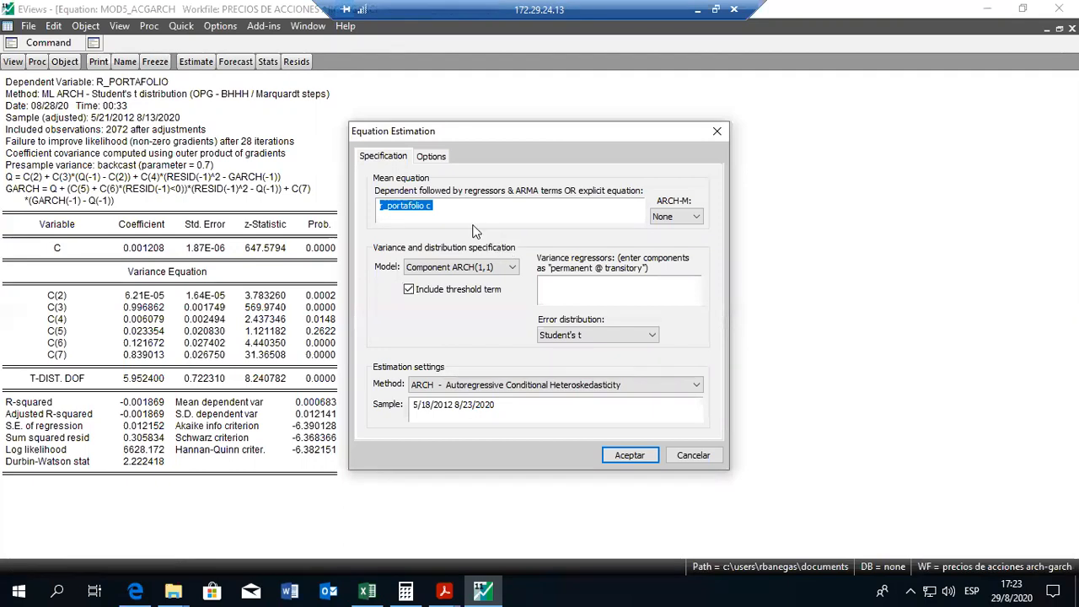
click(409, 288)
click(409, 289)
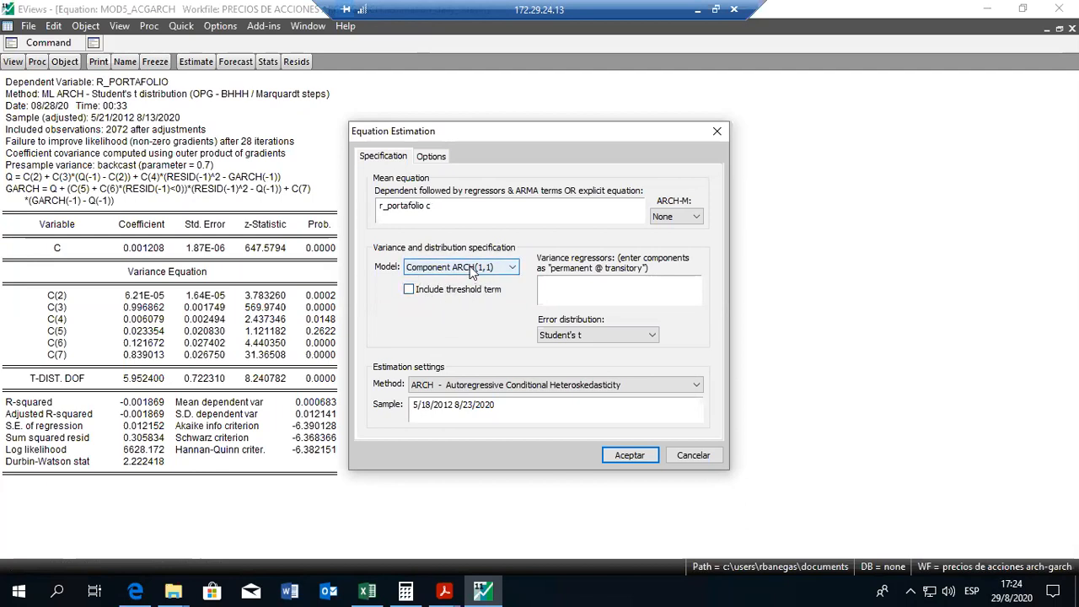
click(643, 455)
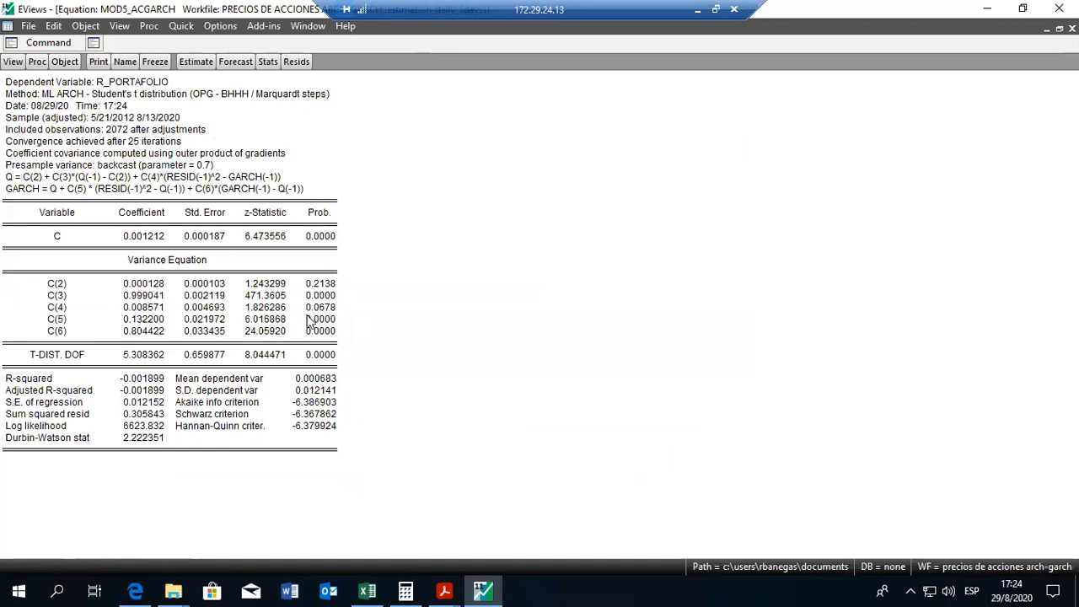
Re-estimate the Component ARCH(1,1) equation for r_portafolio with the threshold term included.
click(200, 65)
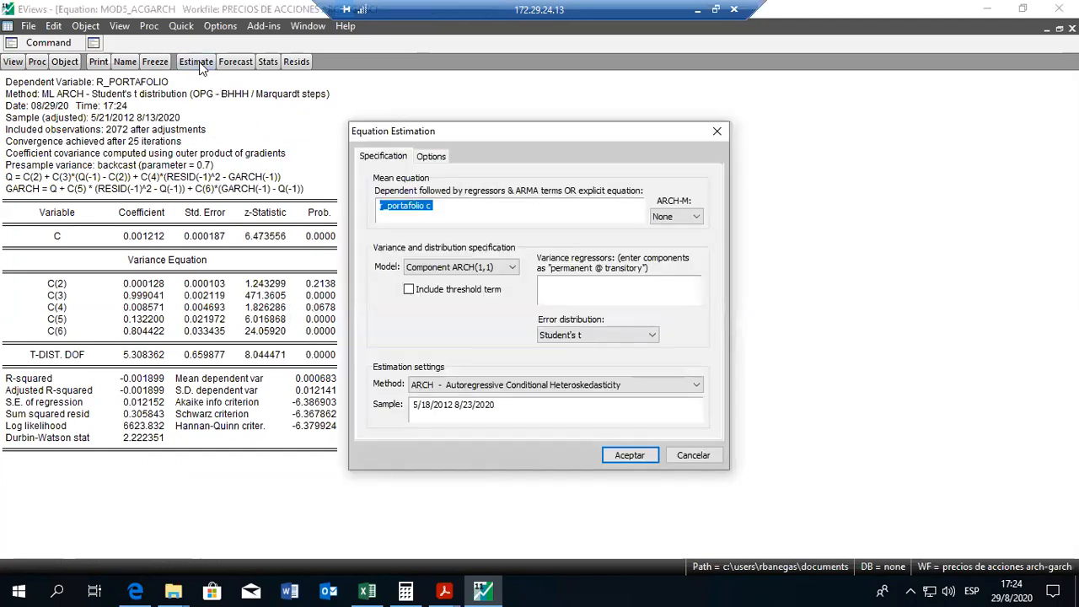
click(410, 290)
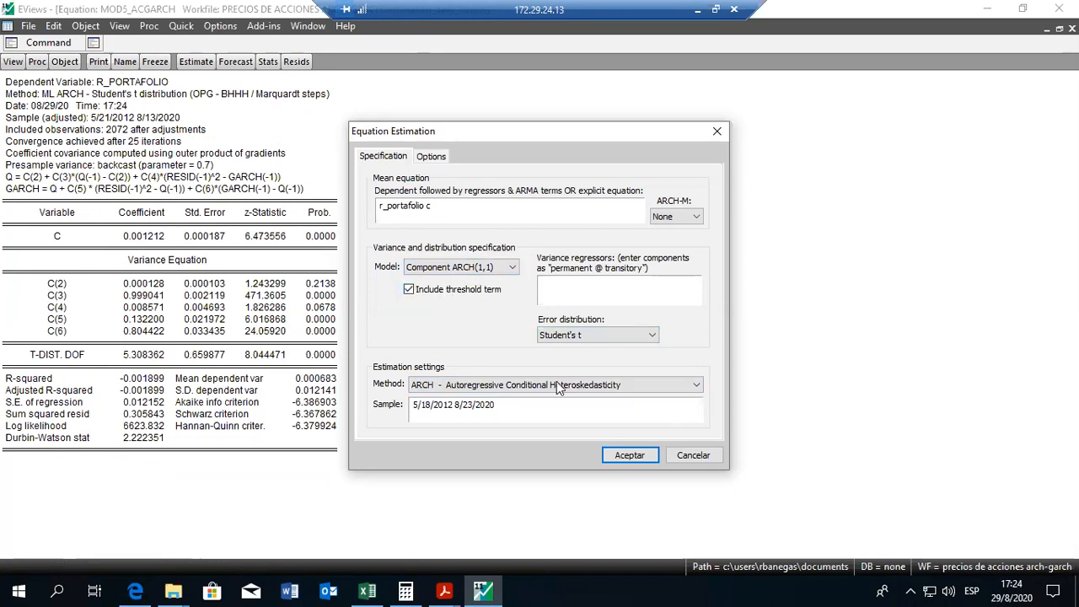
click(629, 455)
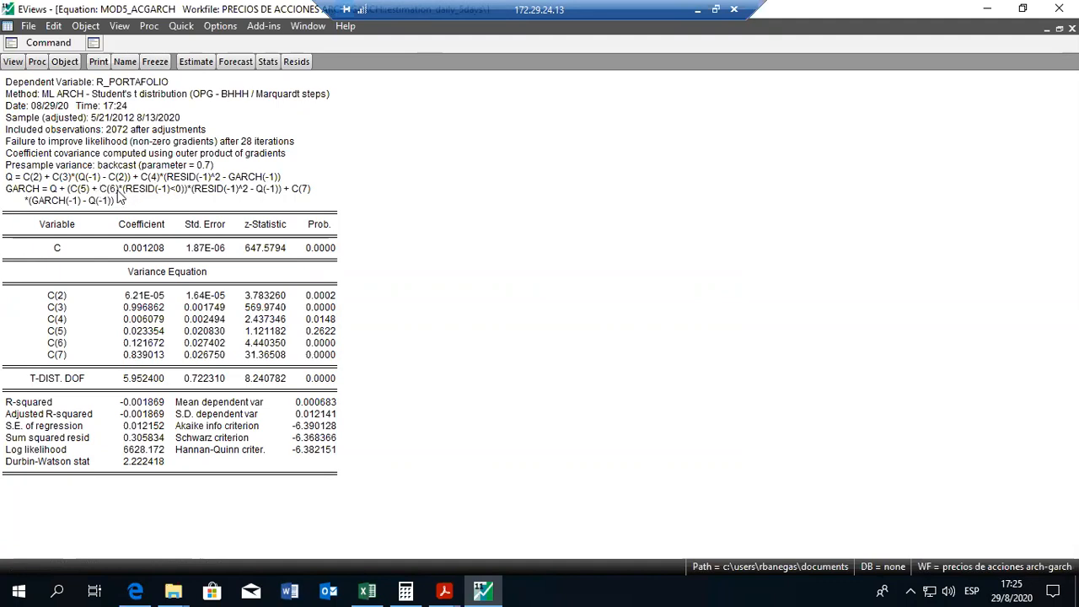
Examine the C(6) asymmetry coefficient and its probability, the Q equation and the C(5) probability in the MOD5_ACGARCH output.
click(154, 345)
click(321, 344)
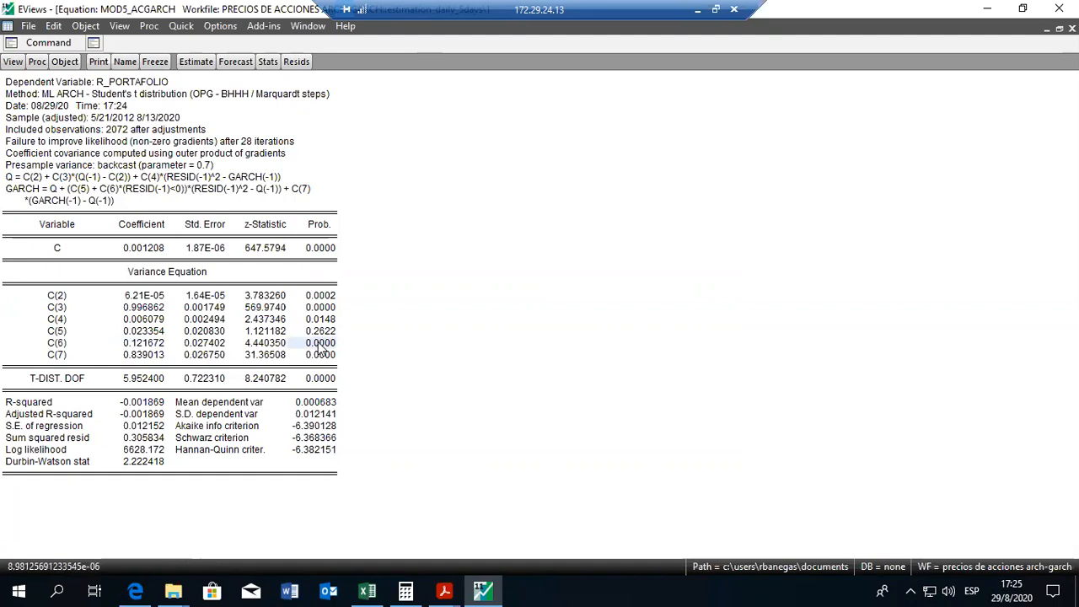
click(139, 346)
drag(140, 350, 334, 351)
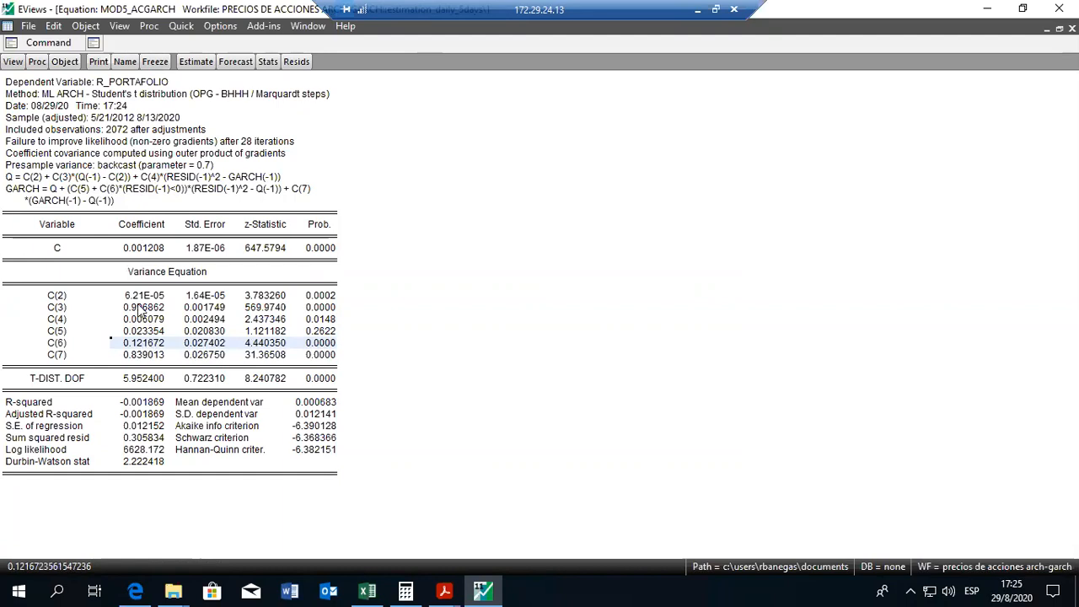
click(161, 345)
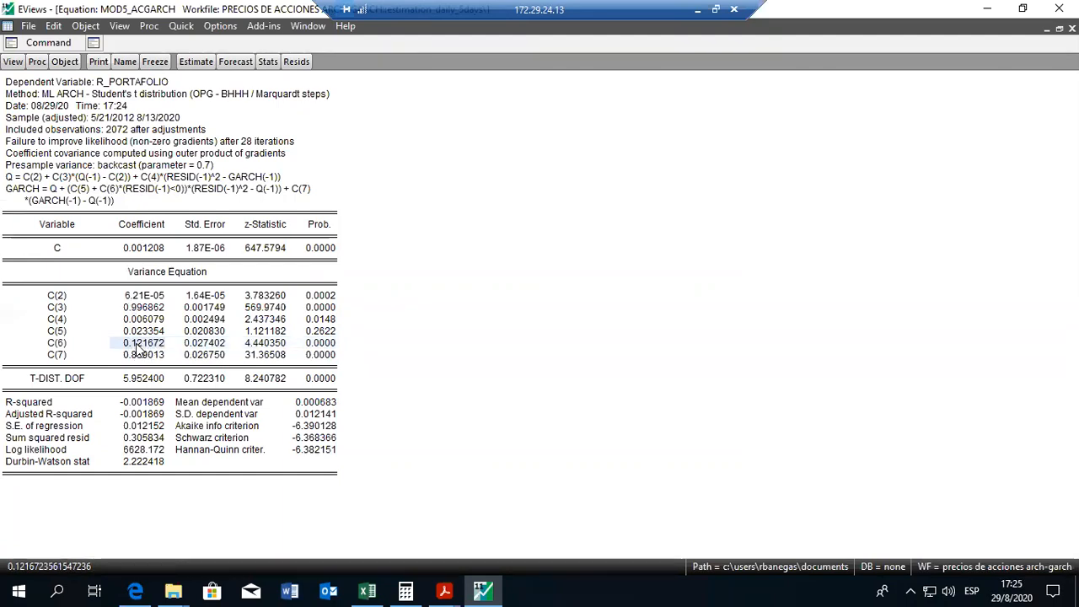
click(332, 345)
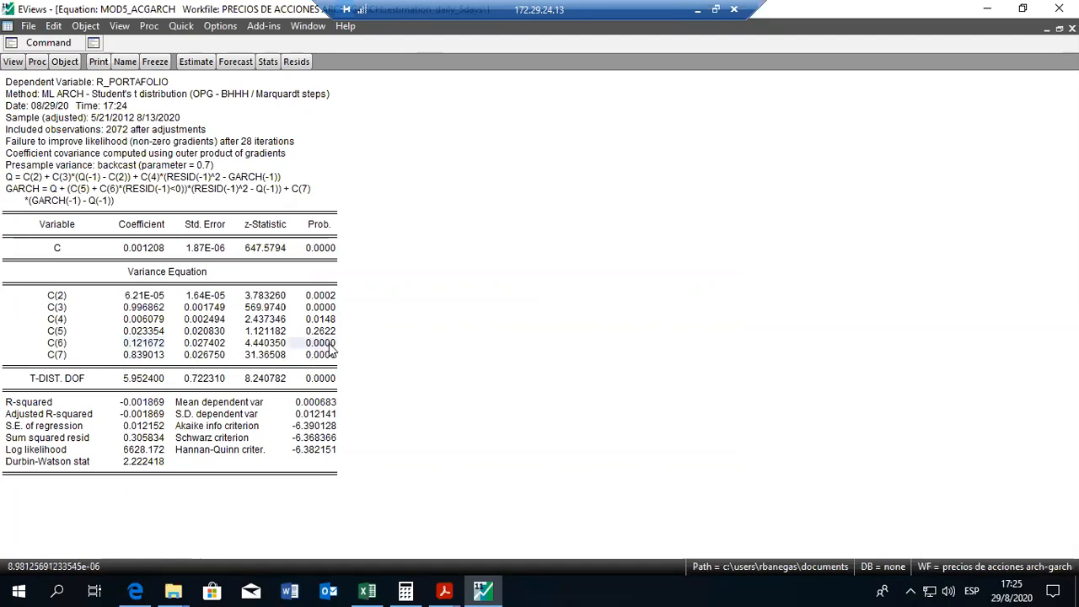
click(10, 180)
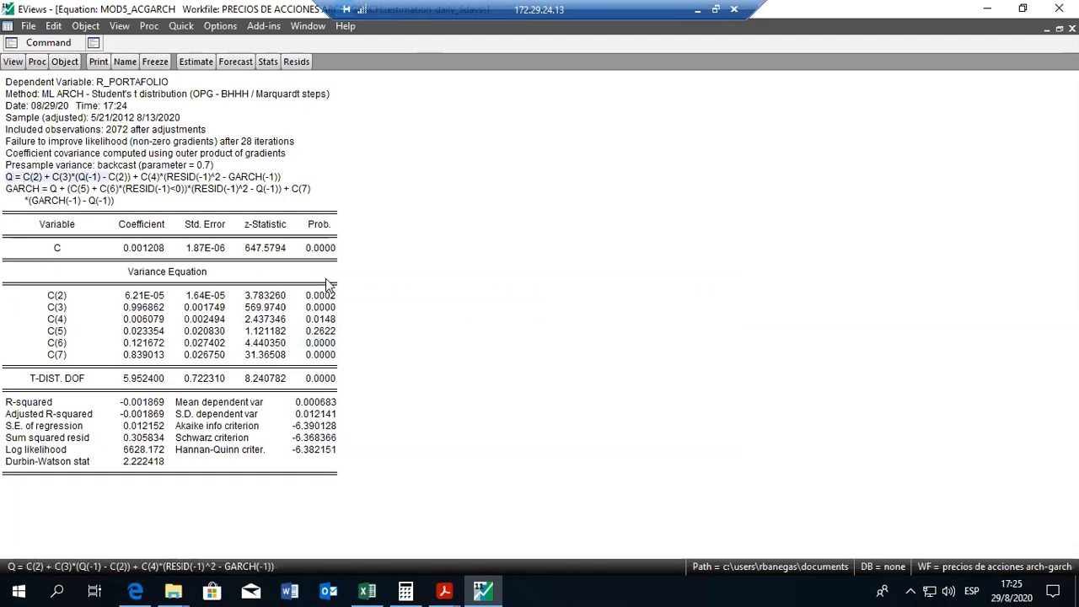
click(327, 332)
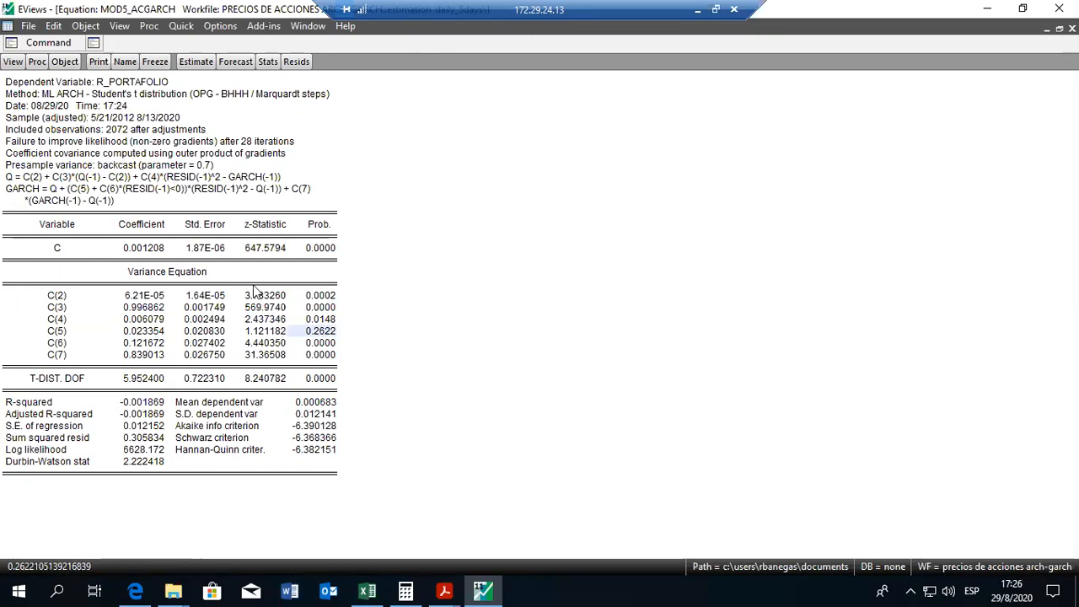
click(331, 344)
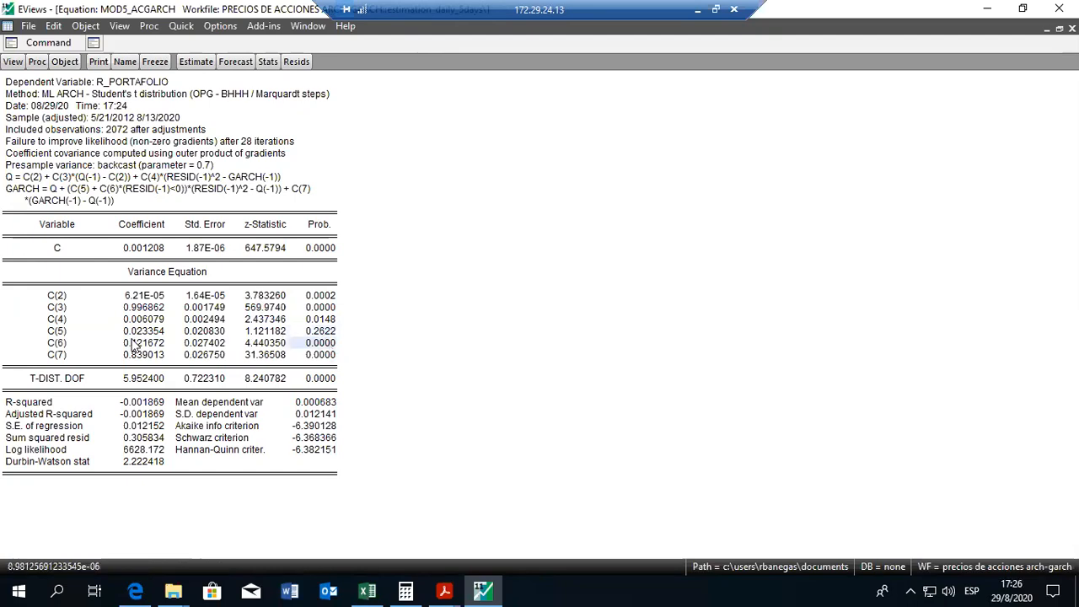
click(137, 344)
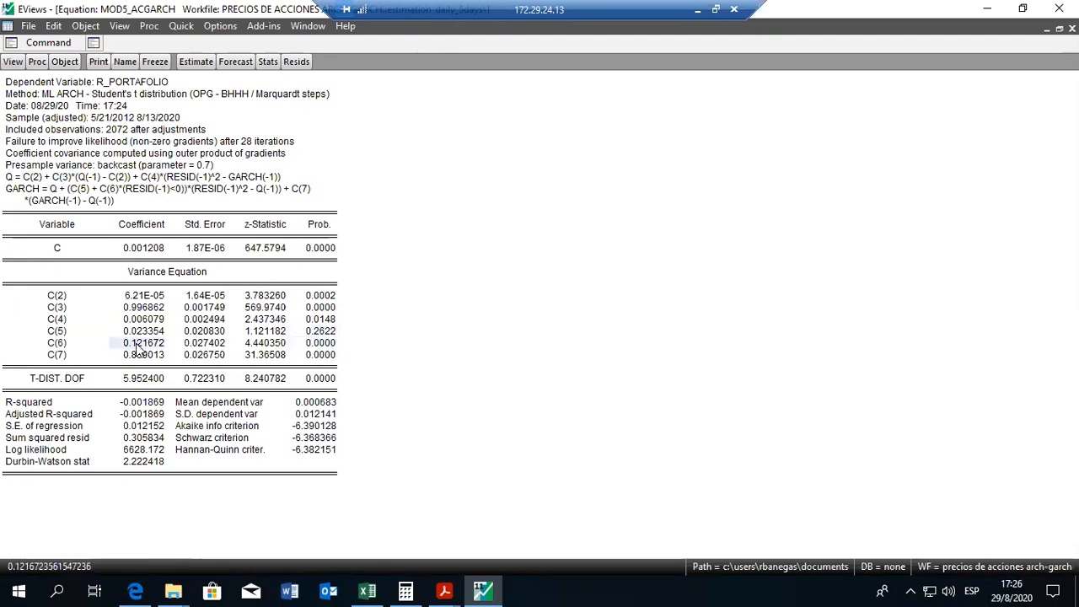
click(325, 346)
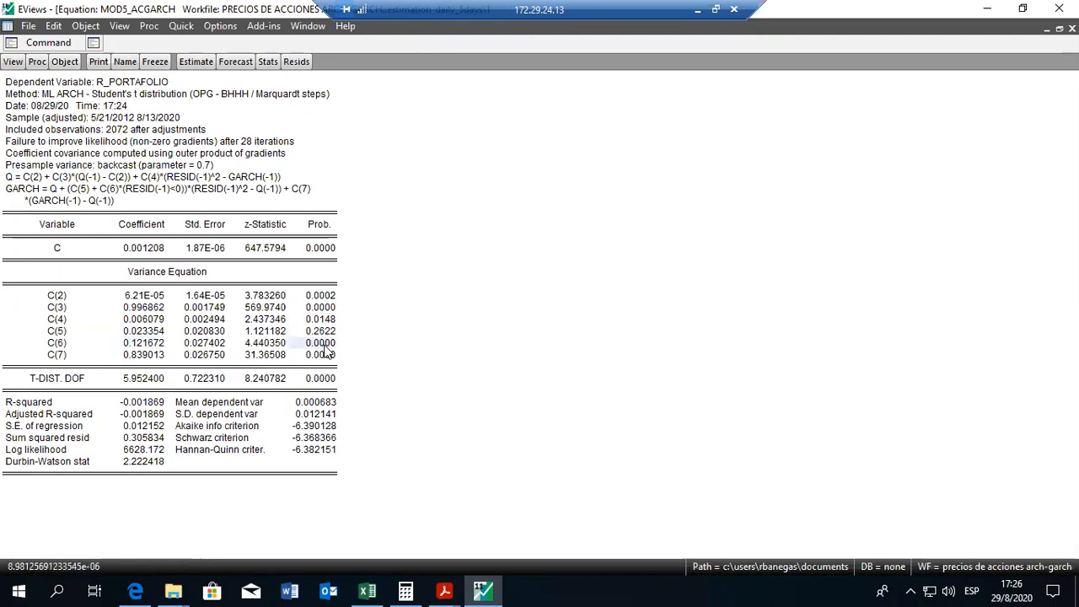
Display the Q-statistics correlogram of the MOD5_ACGARCH standardized residuals with 36 lags and examine the probabilities for lags 1 to 24.
click(10, 64)
mouse_move(98, 210)
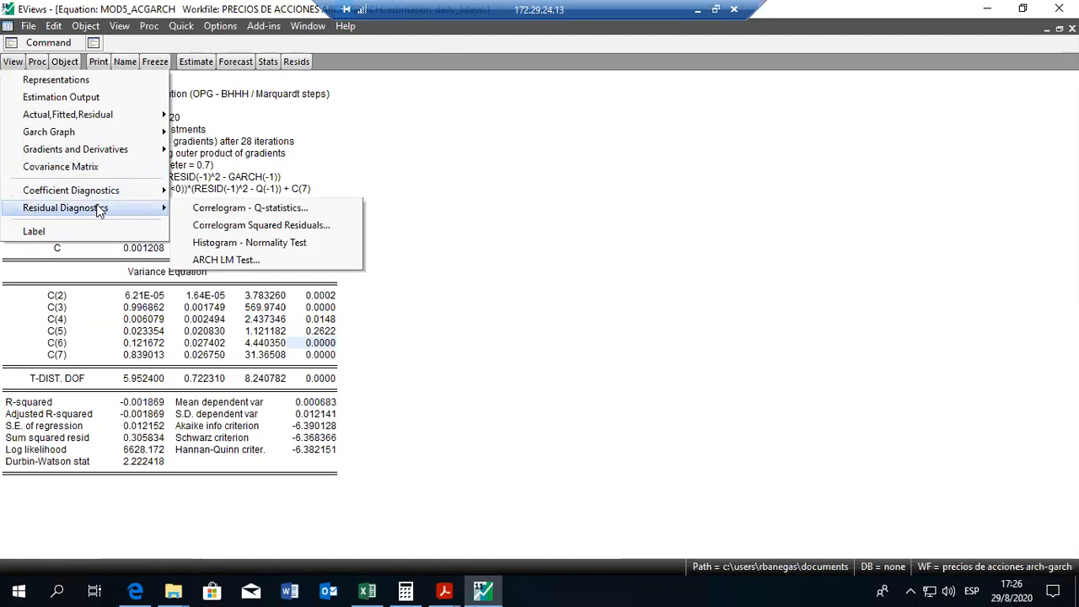
click(236, 210)
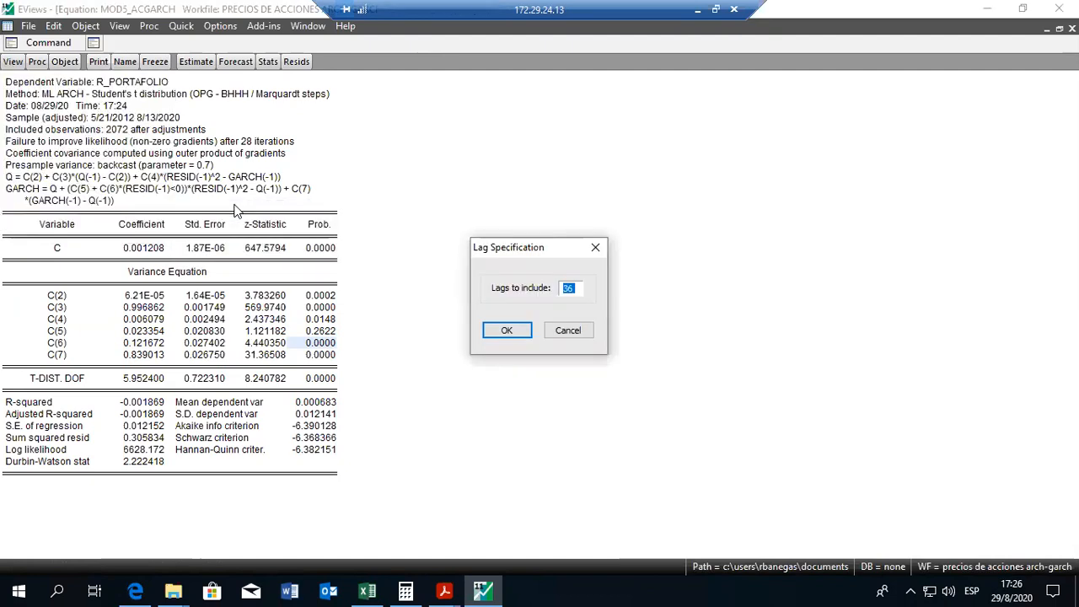
click(509, 330)
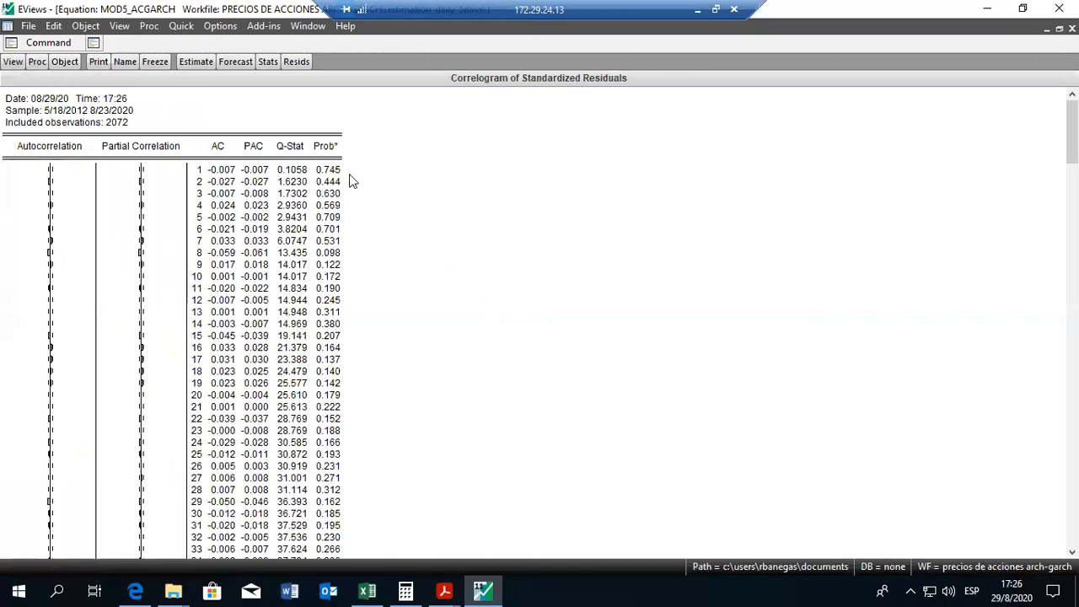
drag(349, 177, 361, 429)
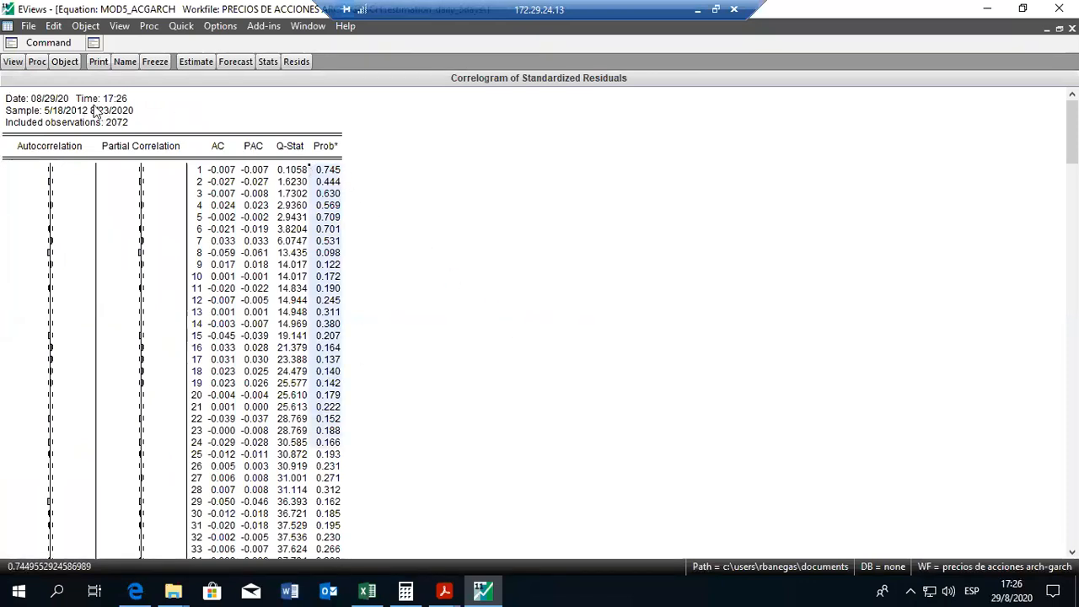
Run the ARCH LM heteroskedasticity test on the MOD5_ACGARCH residuals with 1 lag.
click(11, 64)
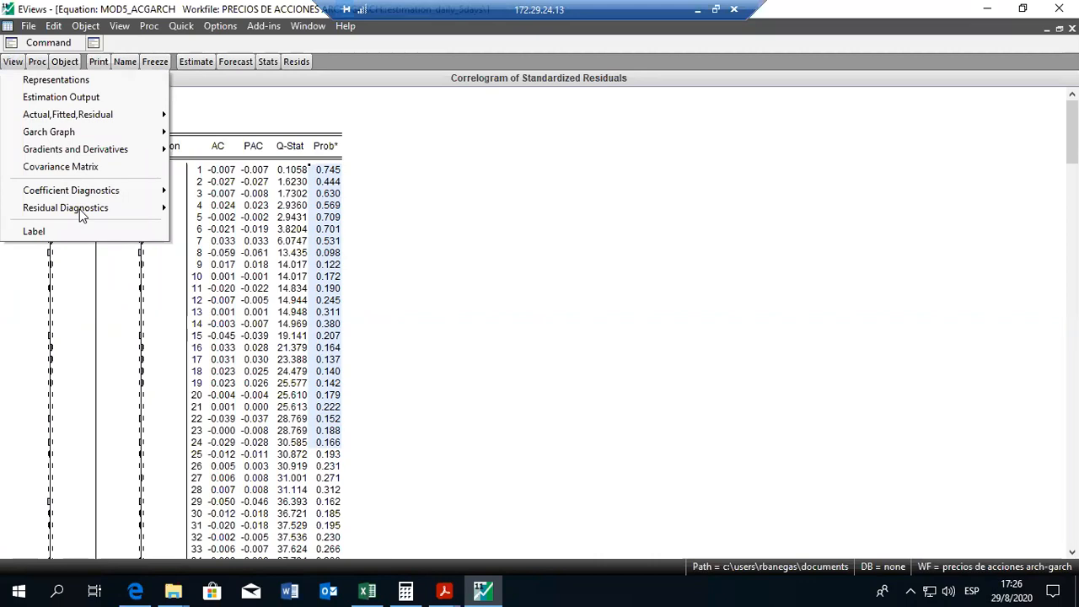
mouse_move(79, 209)
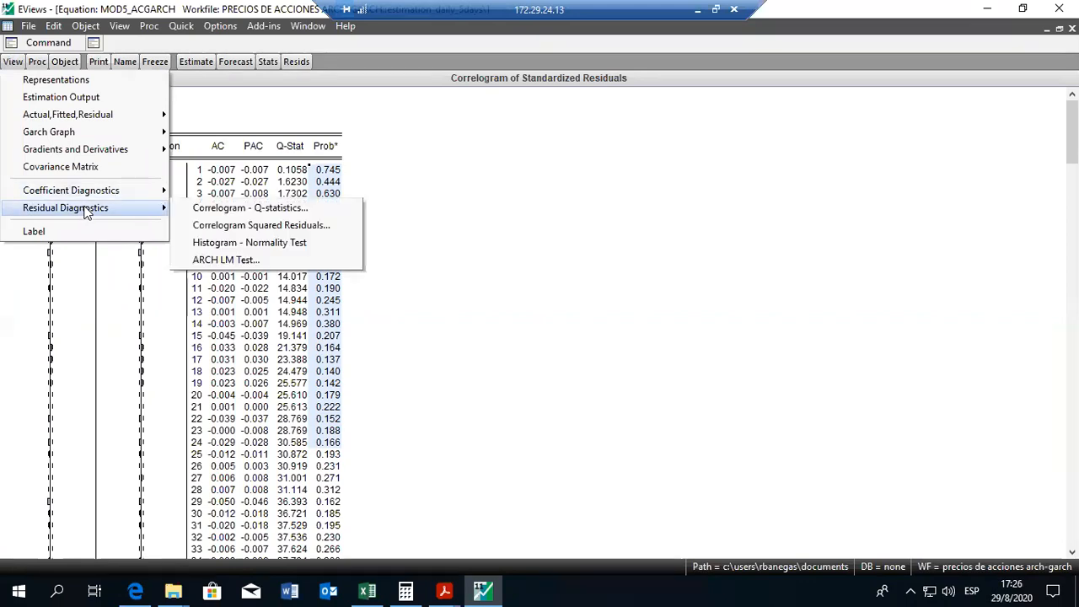
click(225, 260)
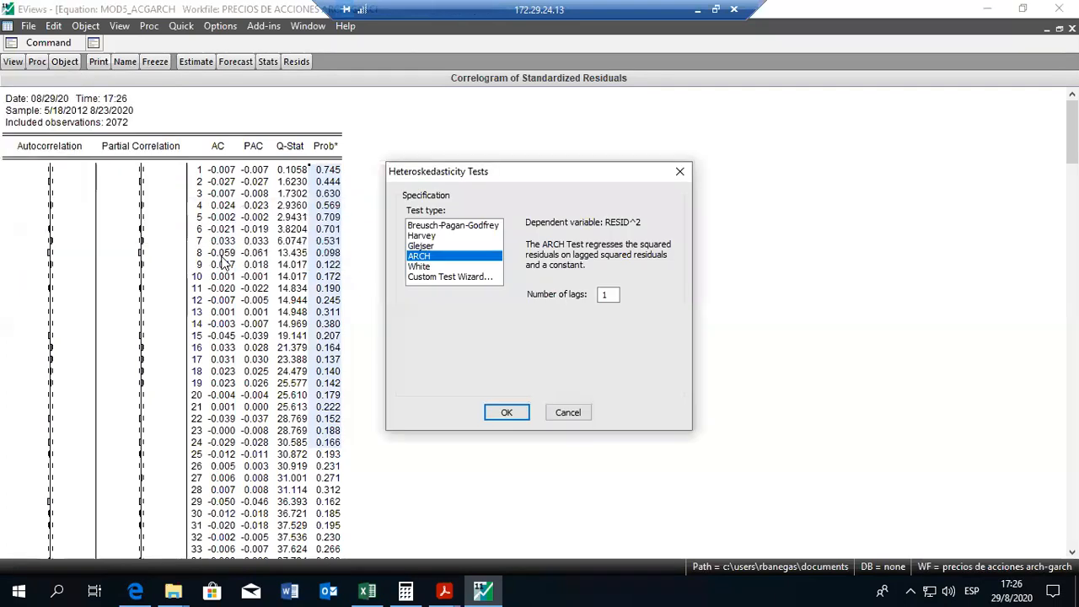
click(509, 413)
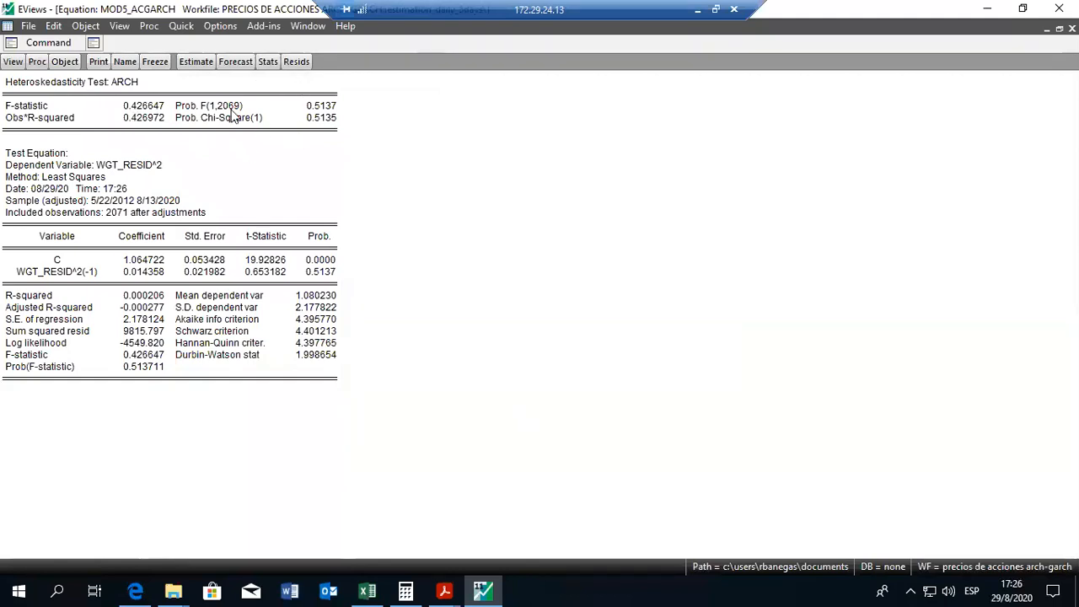
Repeat the ARCH LM test on the MOD5_ACGARCH residuals with 2 lags and examine the F and Chi-Square probabilities.
click(12, 64)
mouse_move(110, 211)
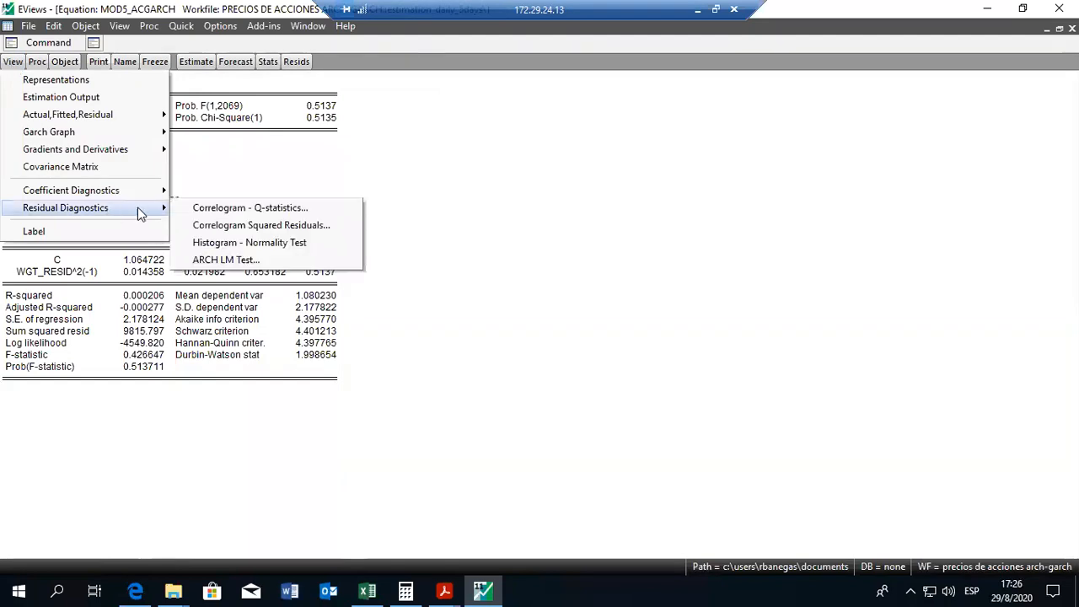
click(238, 261)
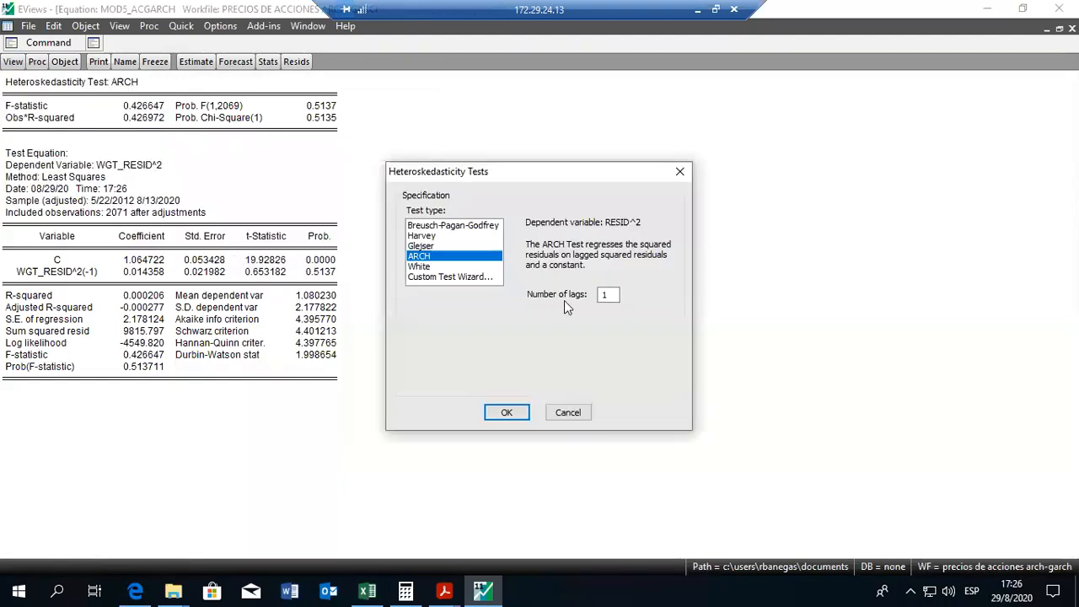
double_click(592, 294)
text(2)
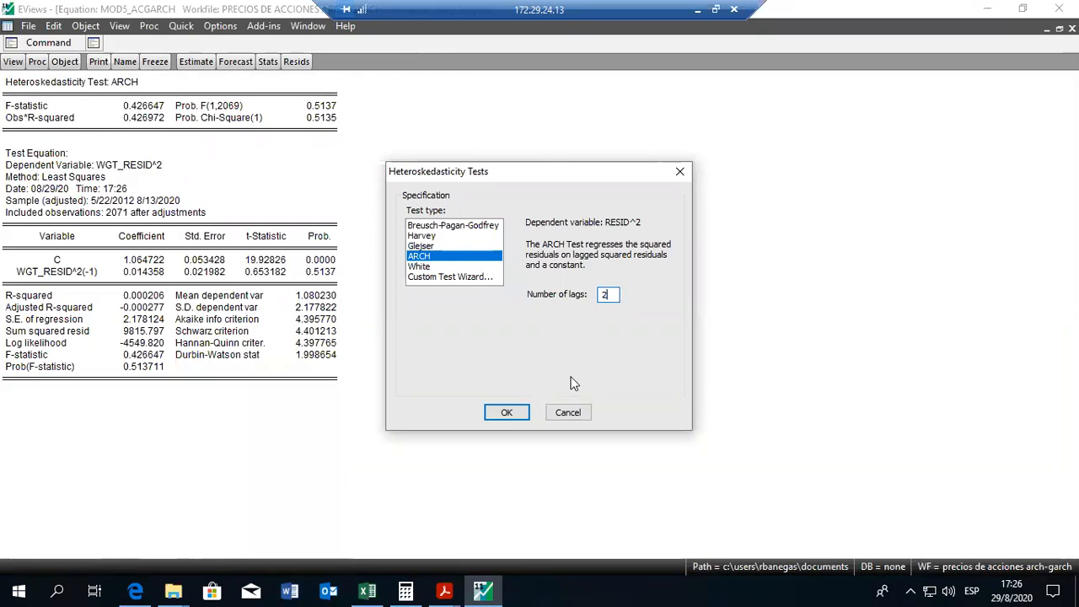
click(511, 412)
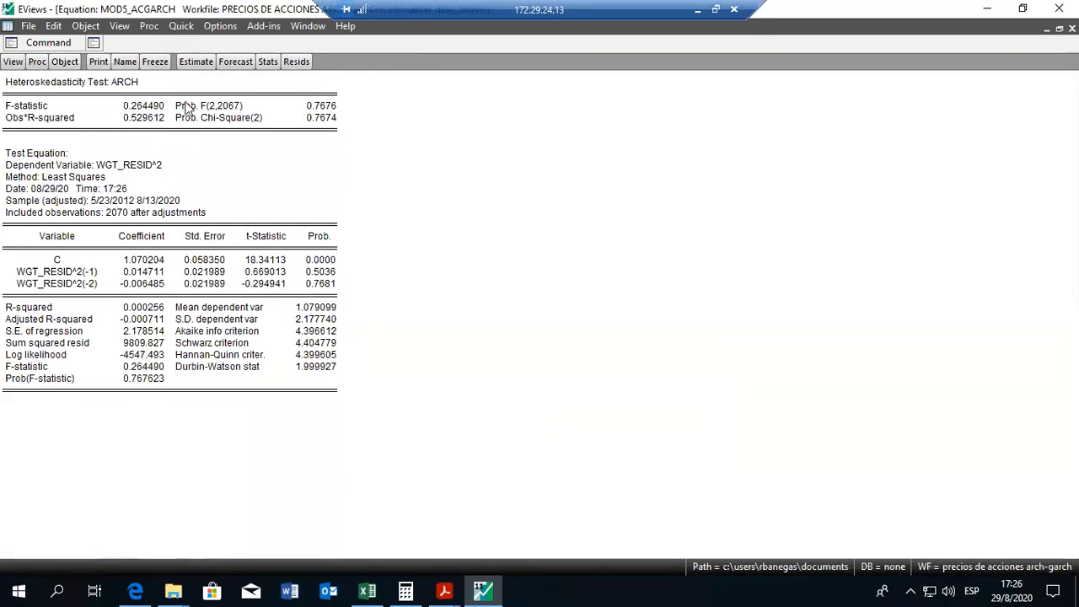
drag(187, 108, 311, 119)
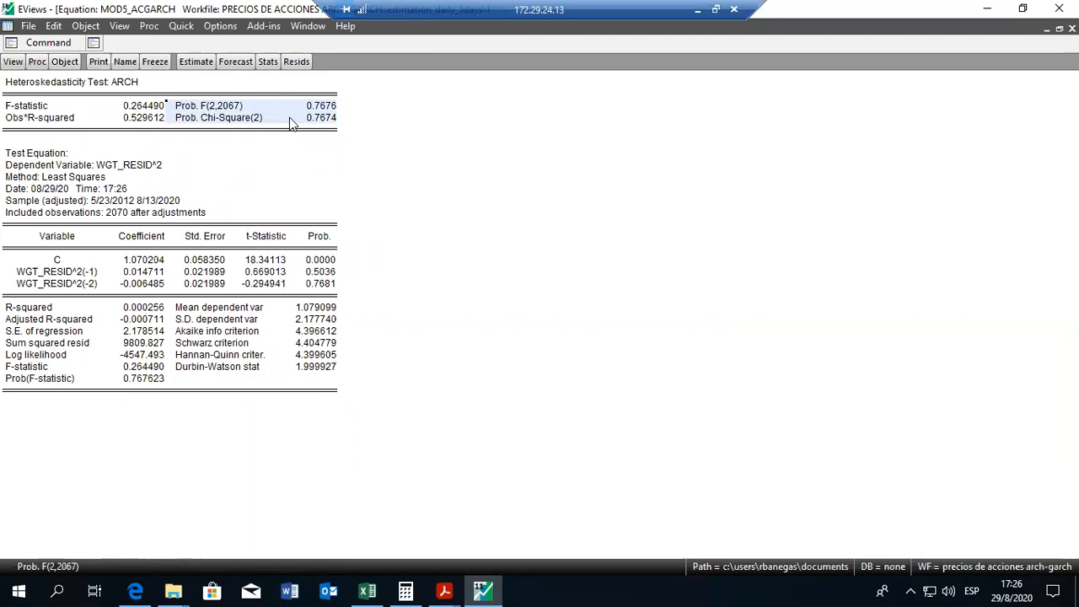
Plot the conditional standard deviation GARCH graph for MOD5_ACGARCH, examine its permanent and transitory components, and close the equation.
click(13, 62)
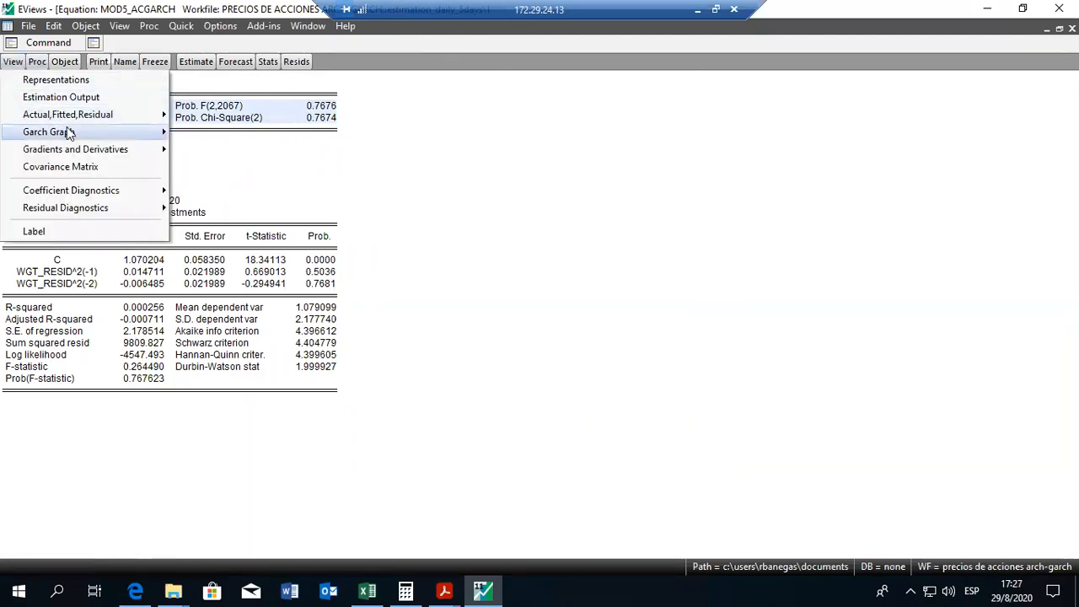
mouse_move(72, 134)
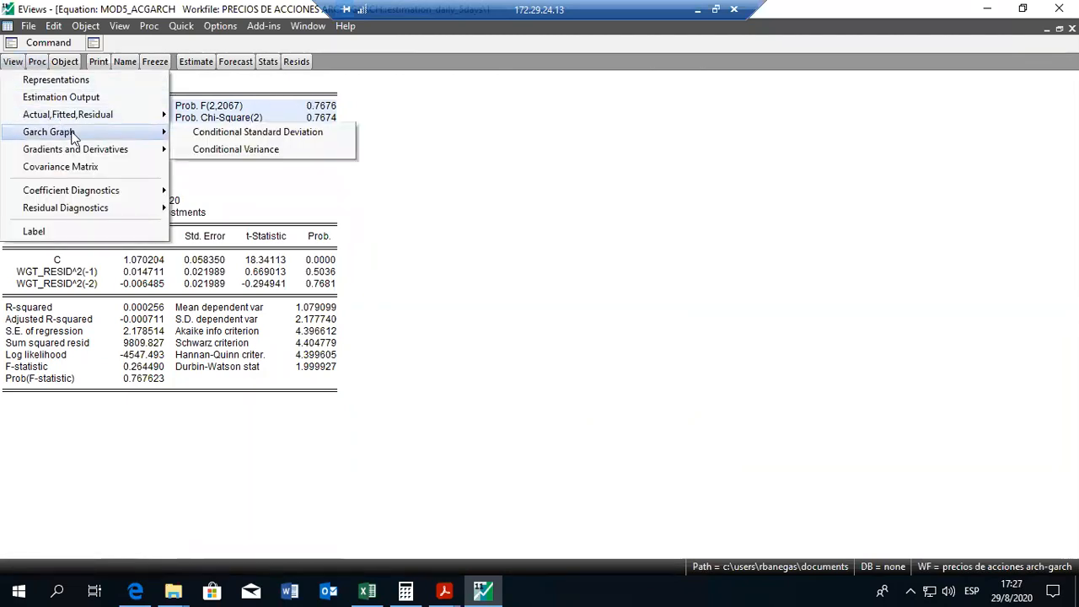
click(226, 135)
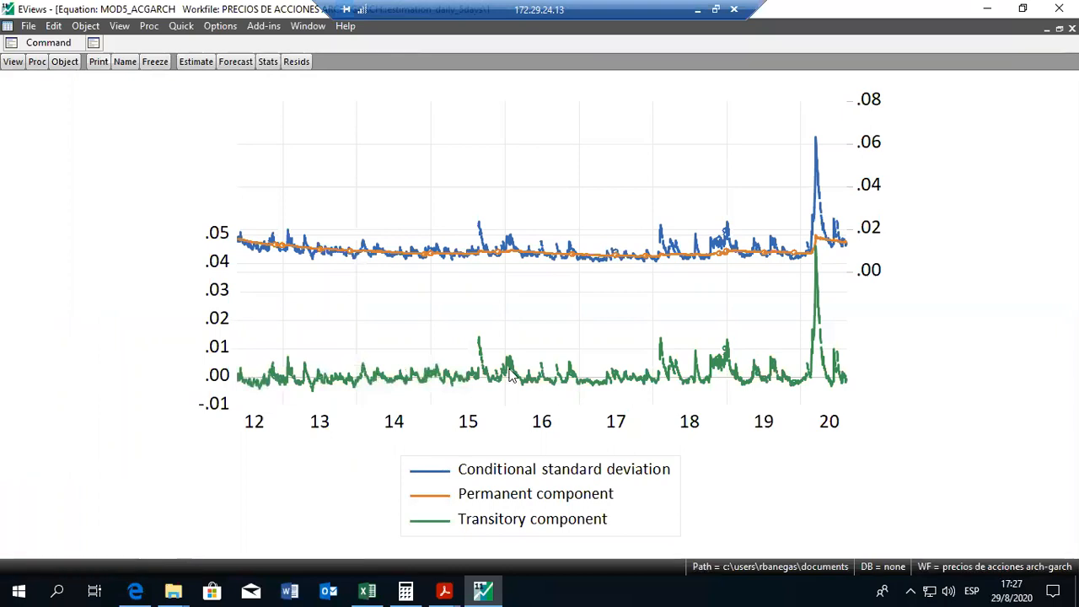
mouse_move(461, 399)
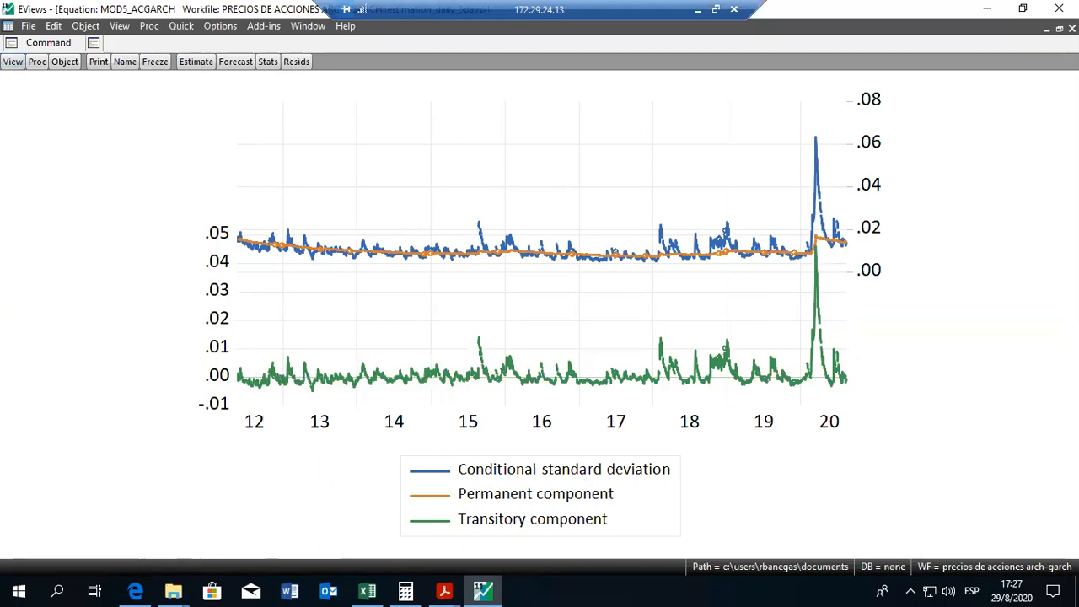
click(1072, 28)
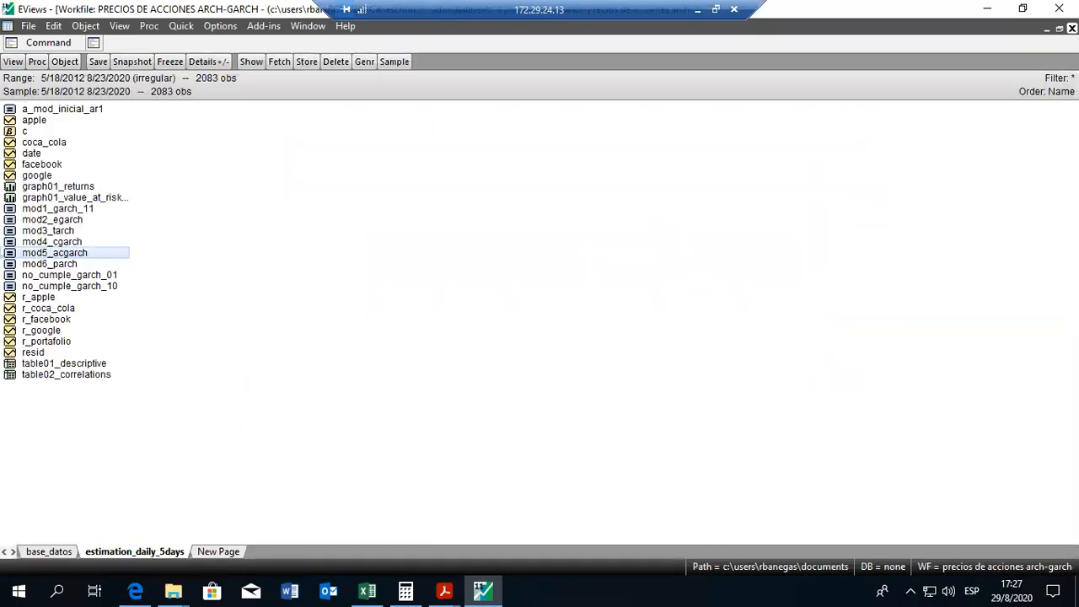
Open the initial AR(1) equation a_mod_inicial_ar1, review its coefficients and information criteria, and close it.
click(81, 210)
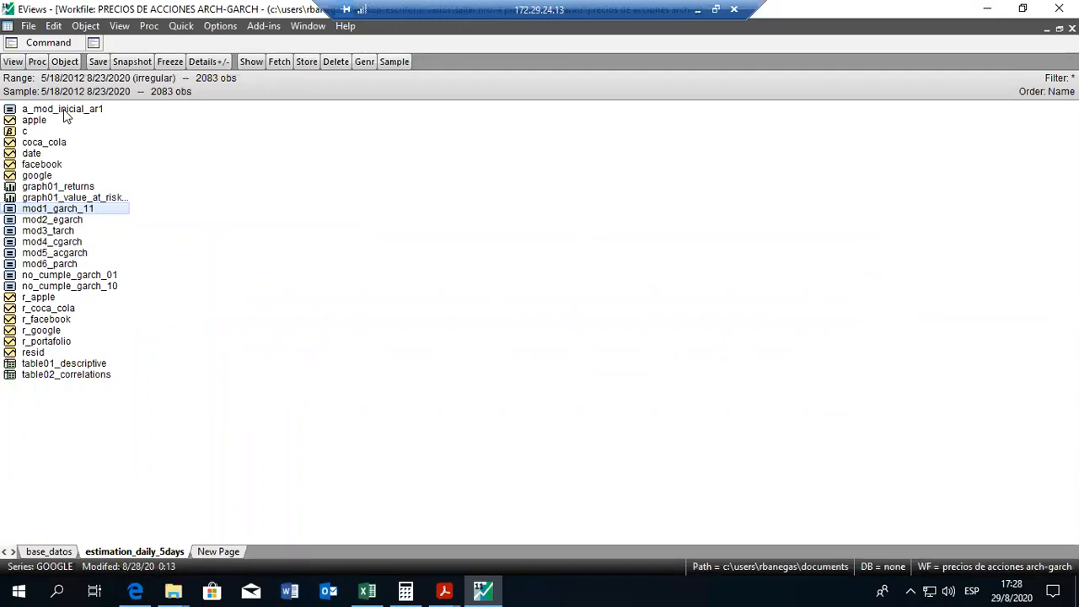
double_click(64, 110)
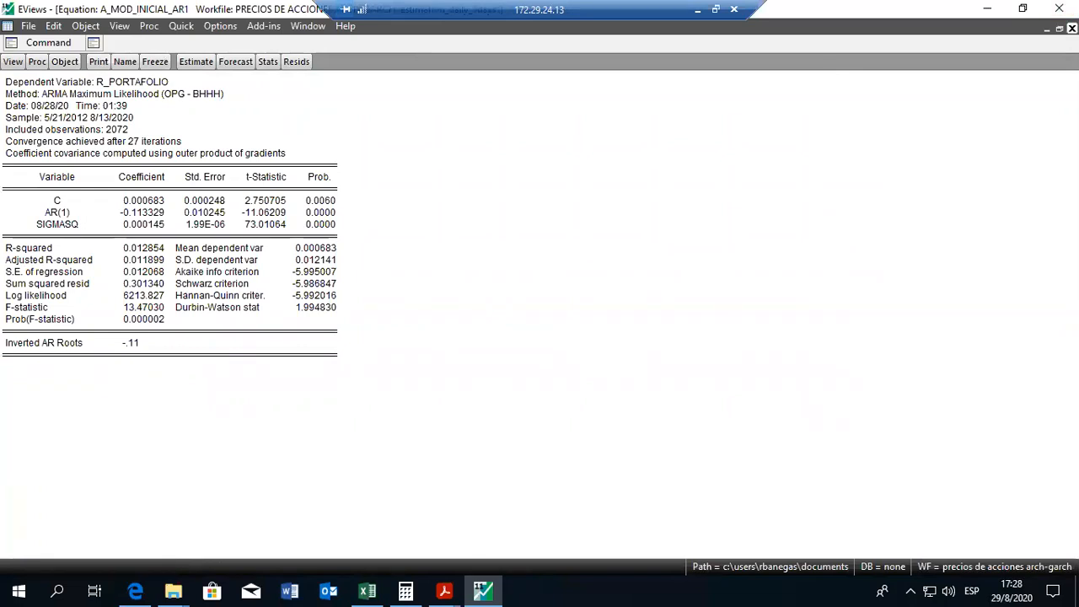
click(1071, 29)
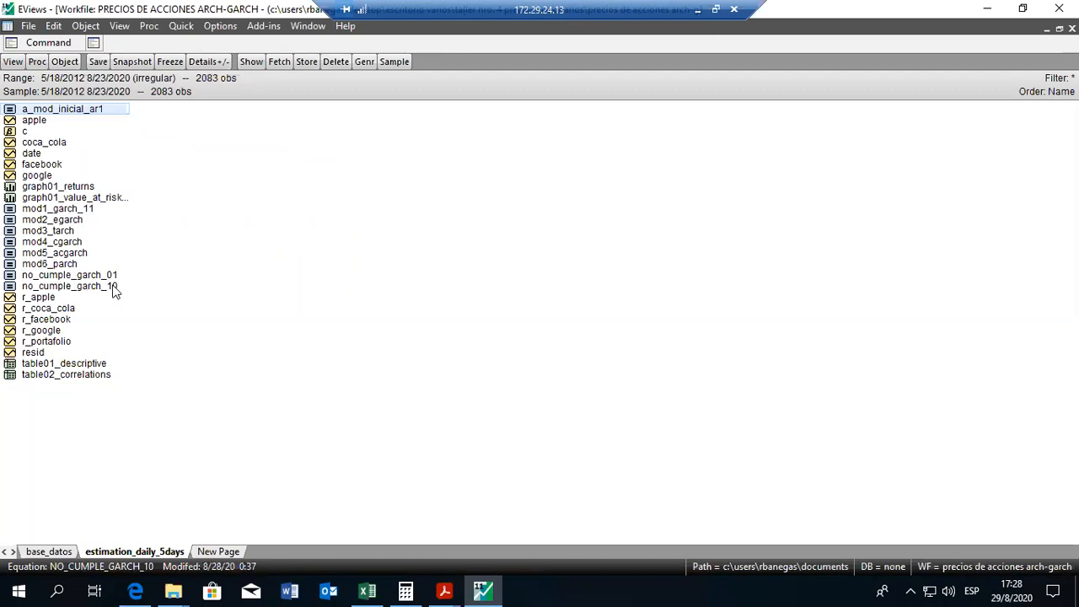
Select the six estimated volatility equations from mod1_garch_11 through mod6_parch in the workfile.
click(74, 210)
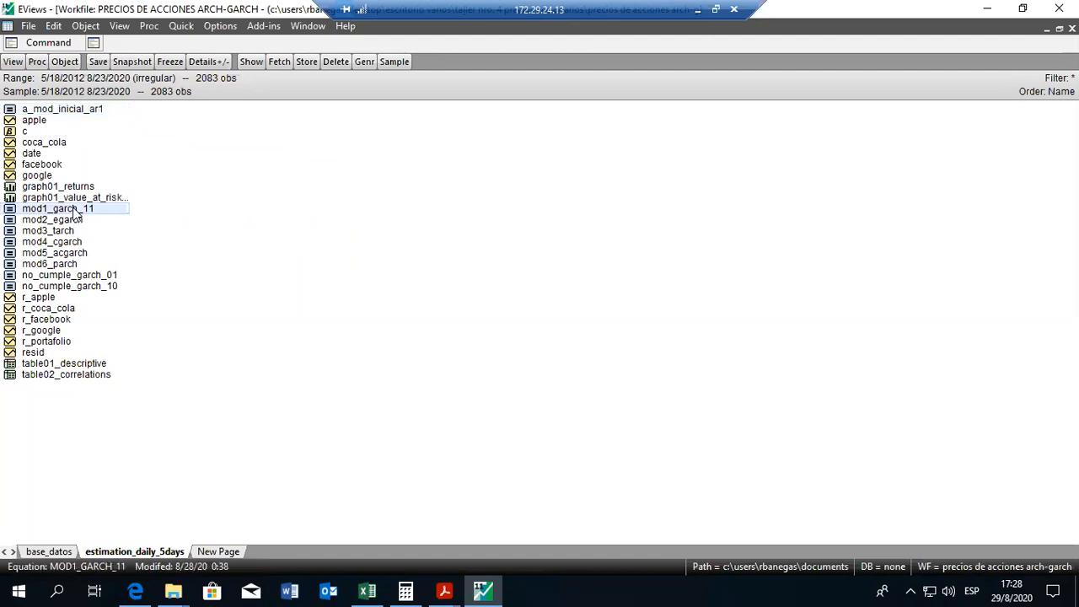
key(shift+Down)
key(shift+Down)
key(shift+Down)
key(shift+Down)
key(shift+Down)
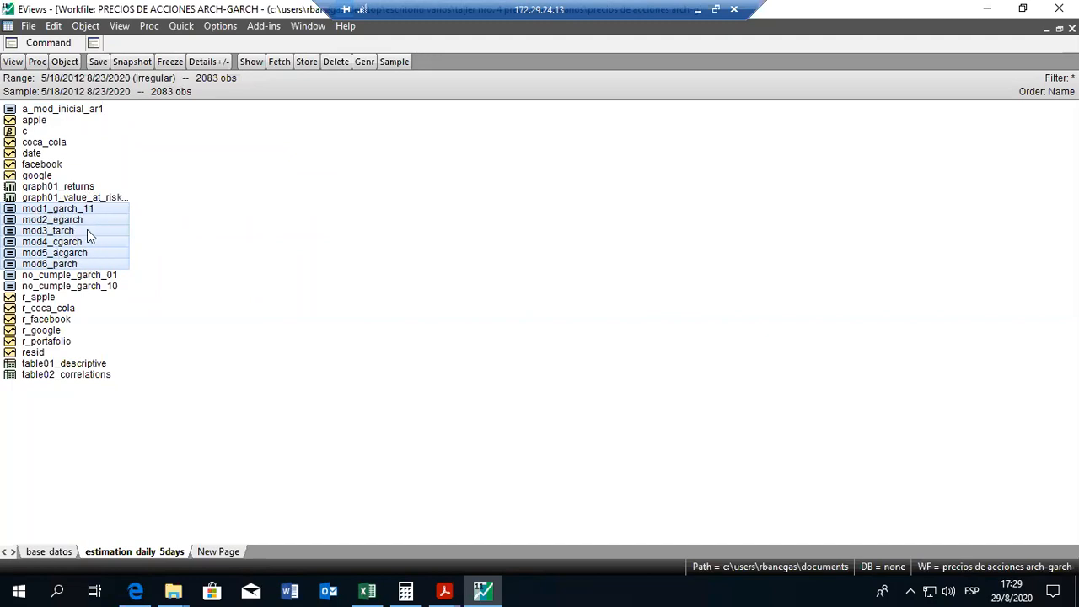
Switch to the Excel workbook and display the model comparison table on the Compar_Modelos sheet.
click(367, 590)
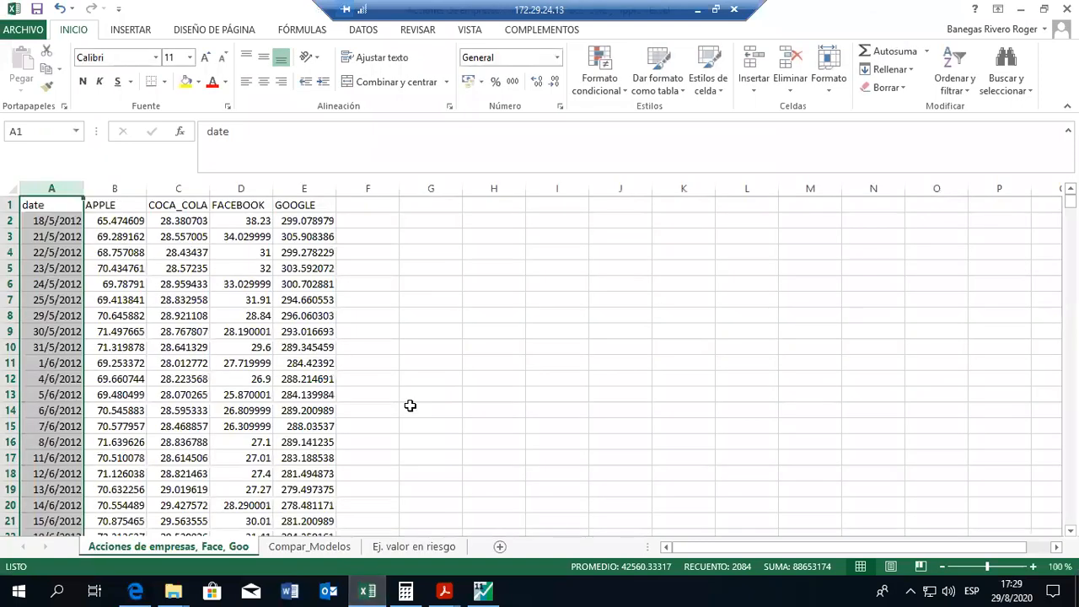
click(410, 406)
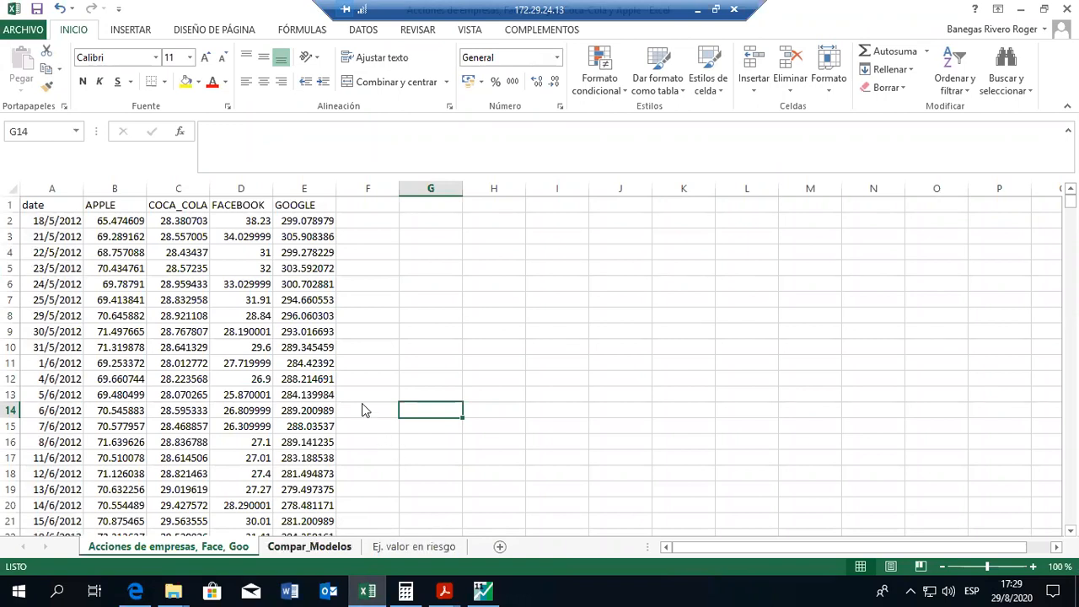
click(312, 546)
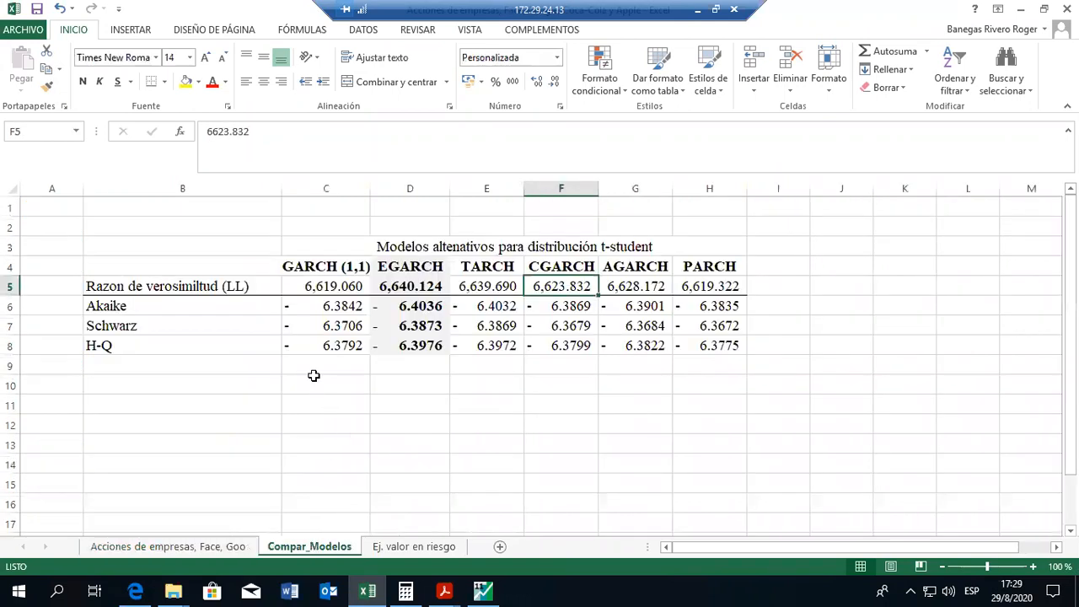
click(325, 424)
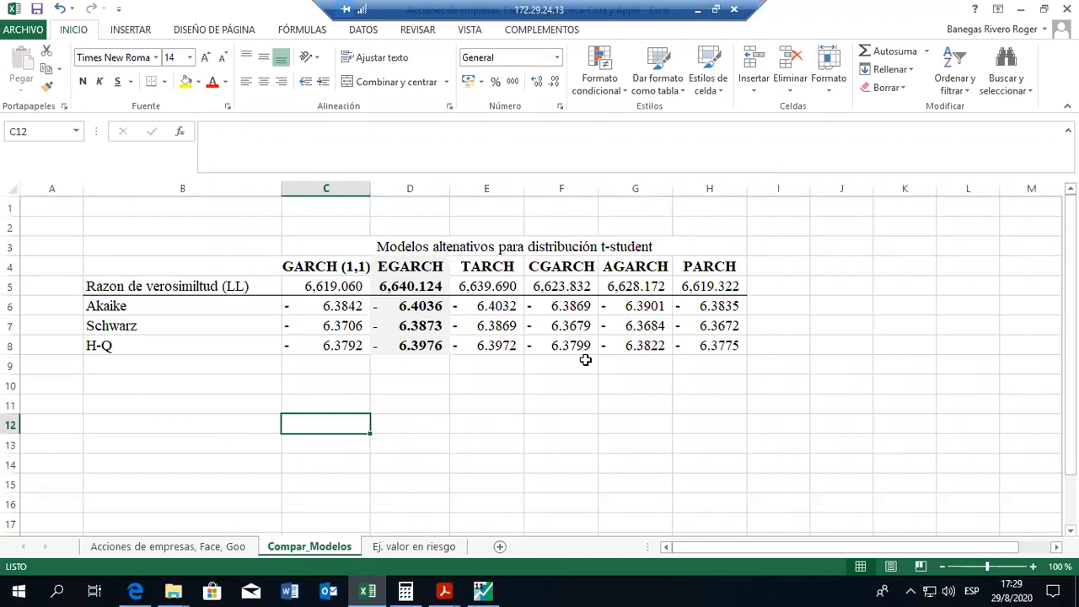
key(Up)
key(Up)
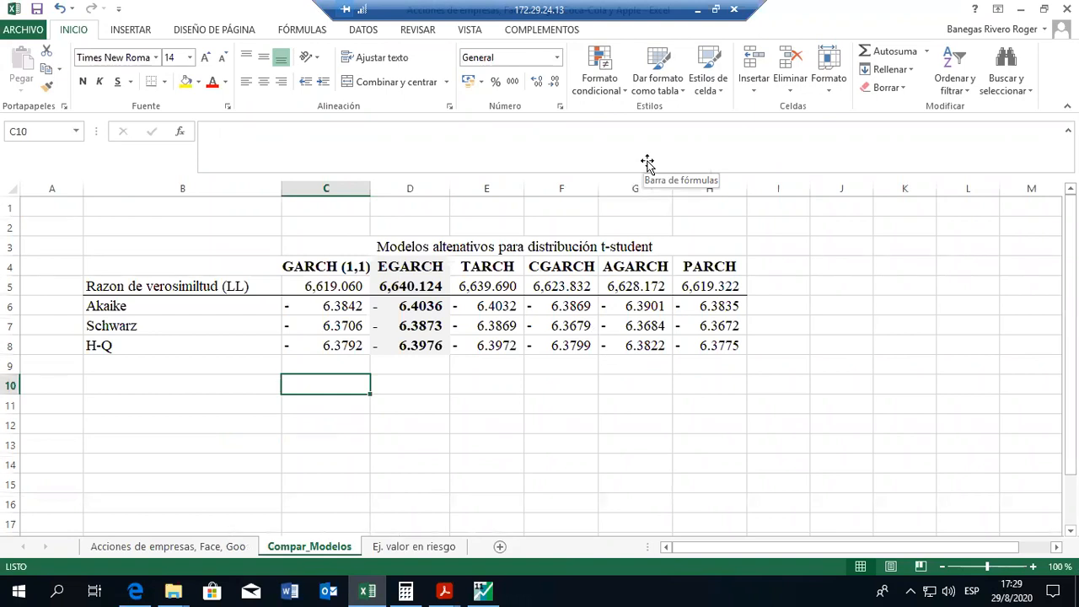
Highlight the GARCH (1,1) results and then the EGARCH to PARCH alternatives in the comparison table.
click(619, 267)
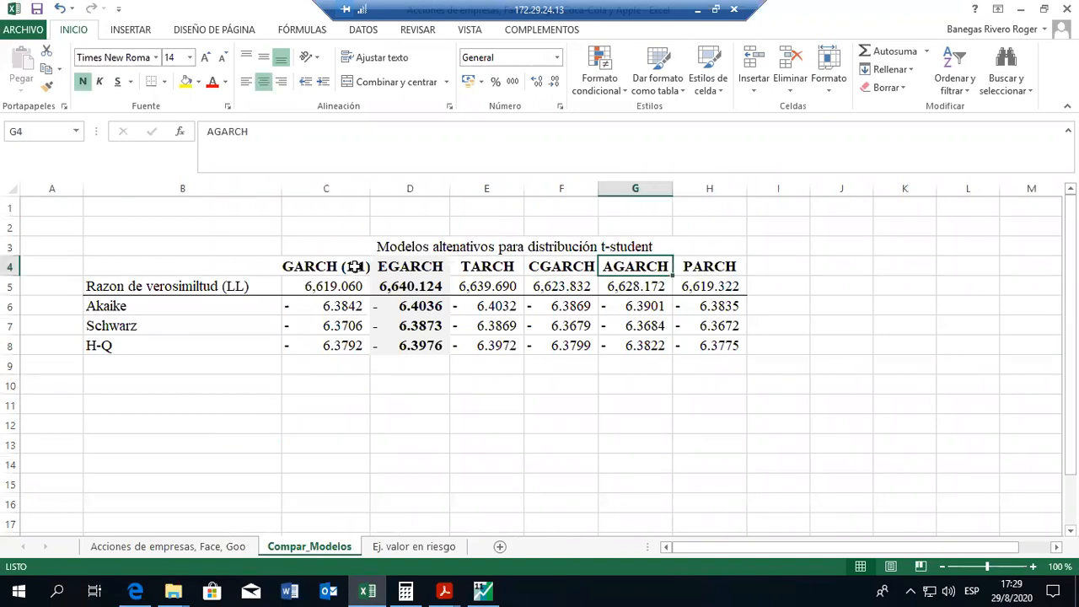
drag(356, 266, 690, 344)
click(621, 341)
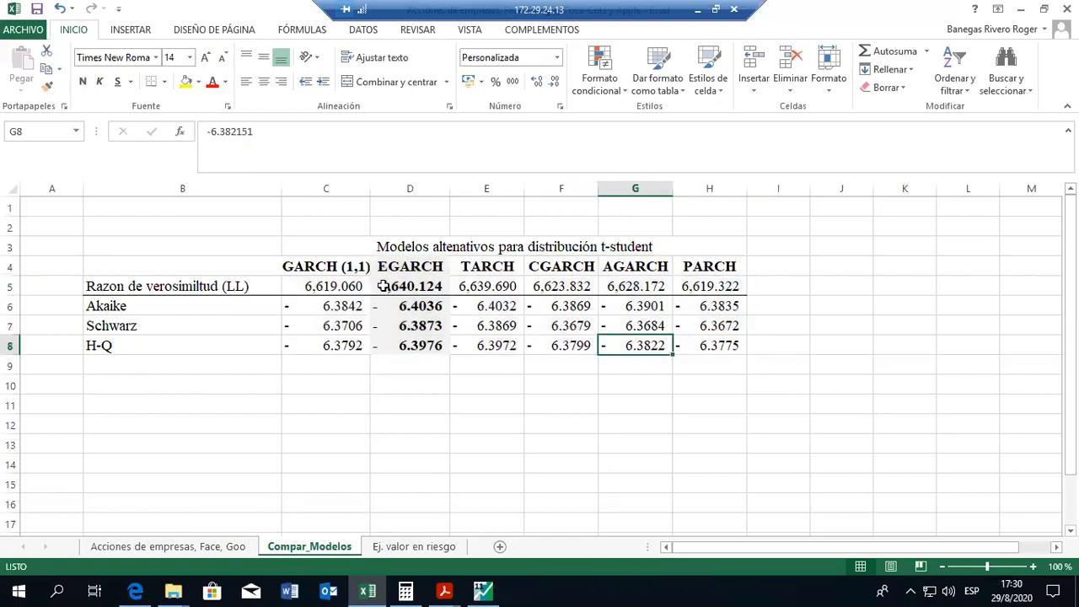
click(384, 287)
click(351, 266)
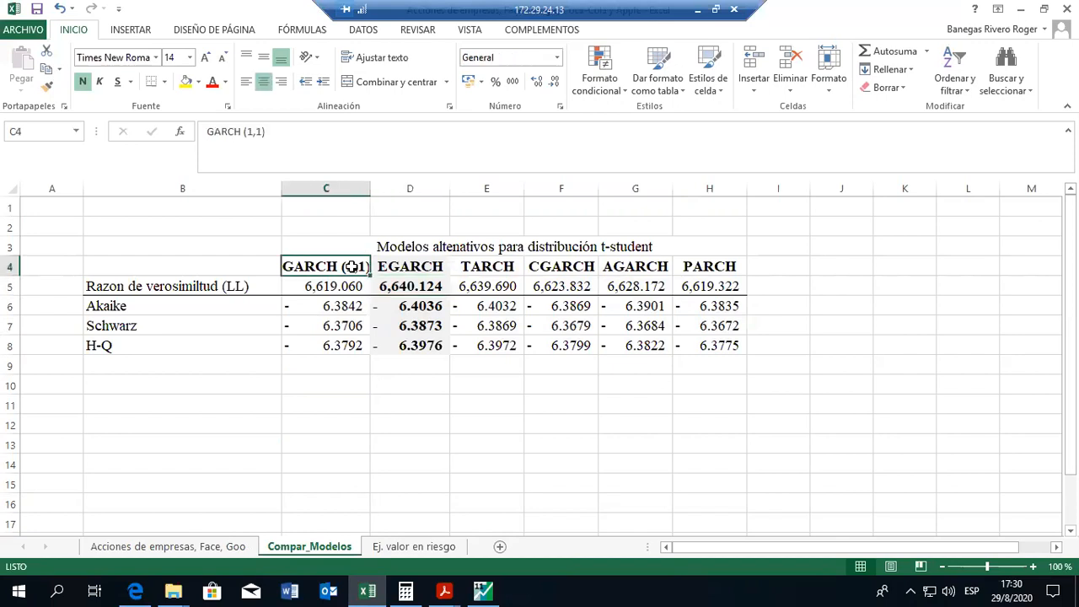
drag(345, 267, 349, 347)
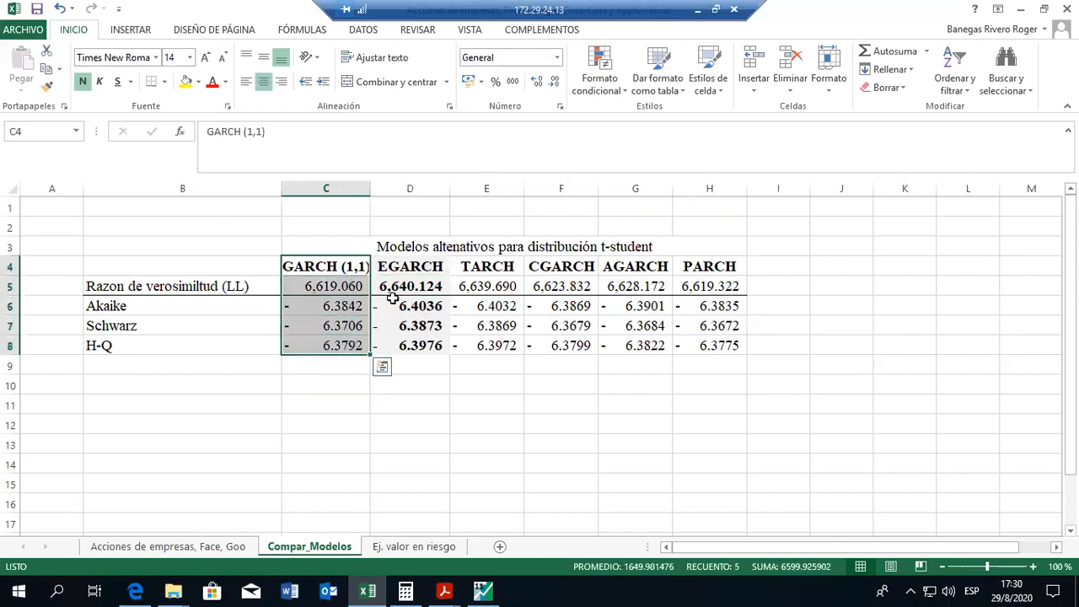
drag(412, 264, 682, 335)
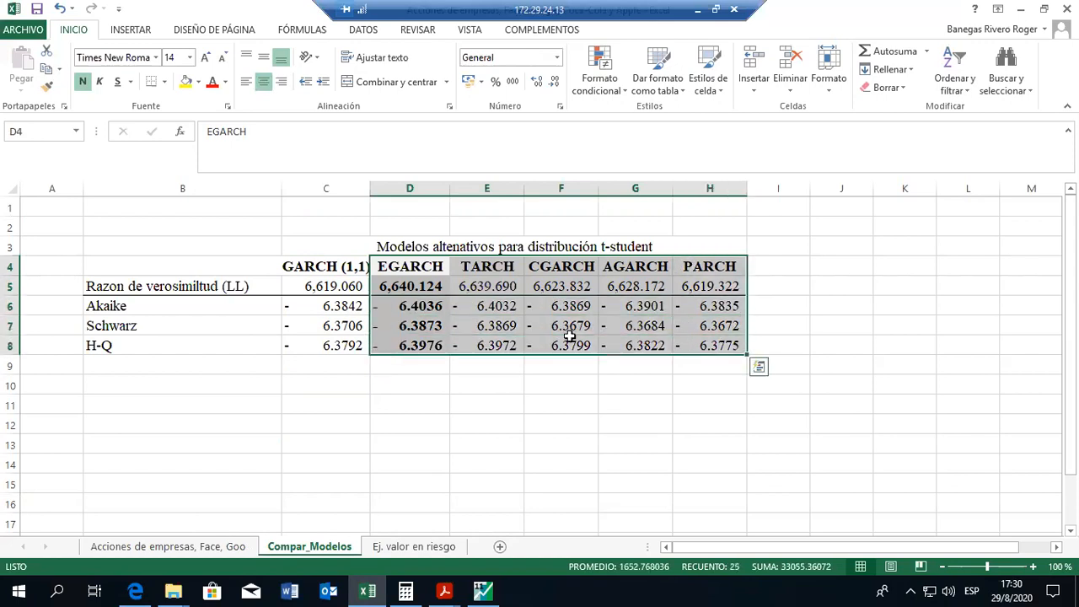
Compare the log-likelihood values in row 5 across all six models, finishing on the EGARCH value.
click(141, 300)
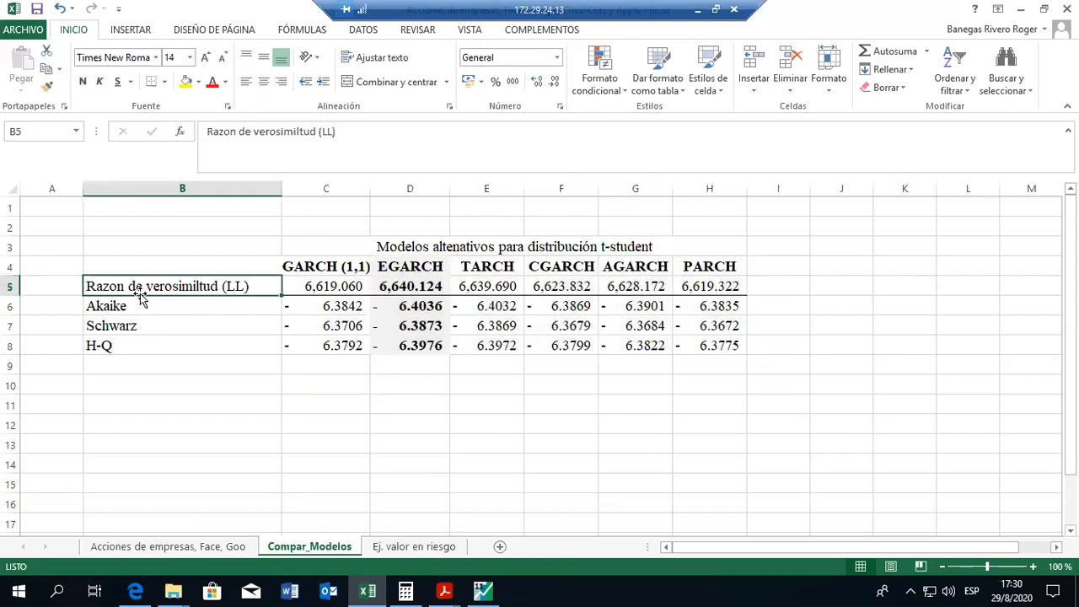
key(Right)
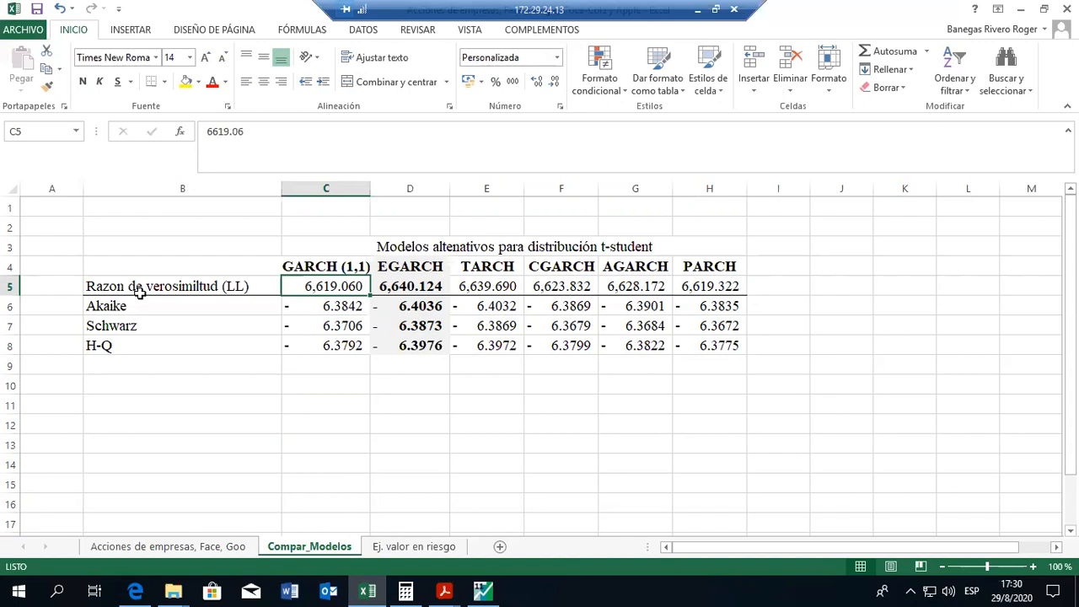
key(Right)
key(Right)
key(Right)
key(Right)
key(Right)
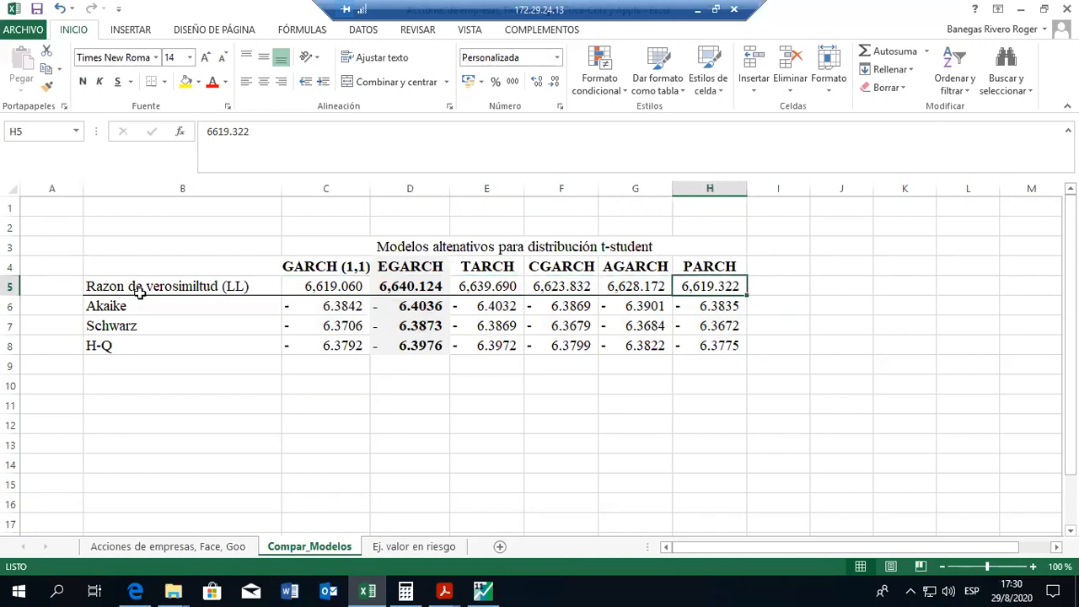
key(Left)
key(Left)
key(Left)
key(Left)
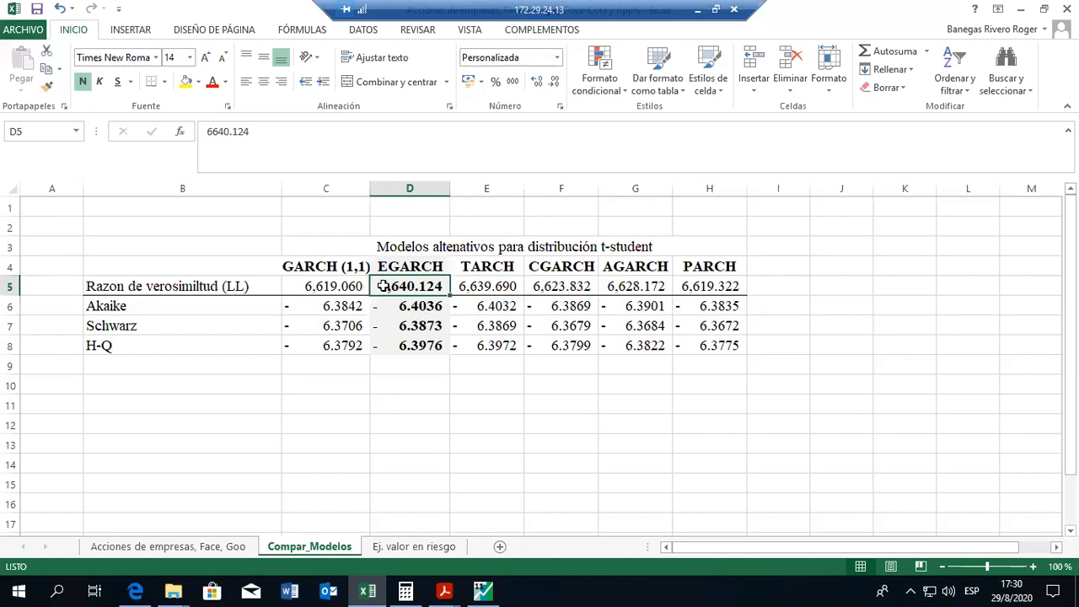
Examine the Akaike, Schwarz and H-Q criteria, going from GARCH (1,1) to the EGARCH column.
click(251, 306)
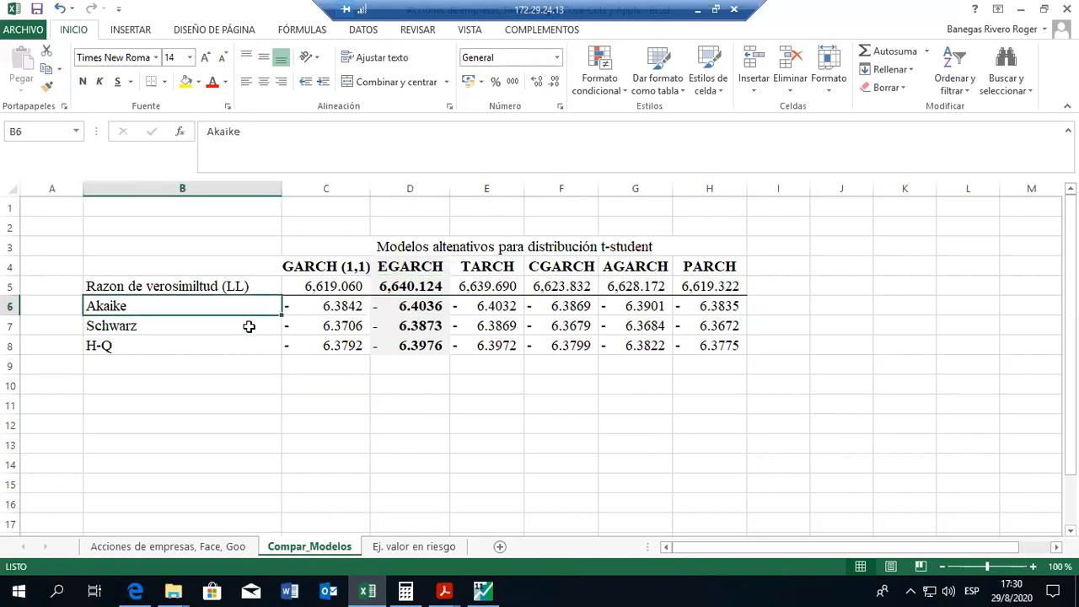
click(249, 326)
click(244, 347)
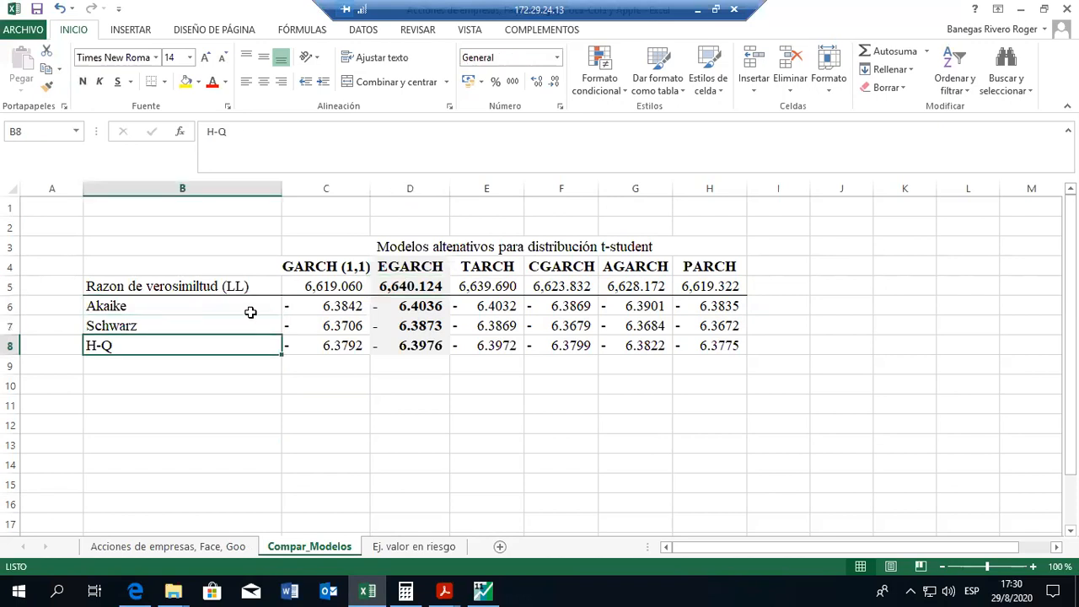
drag(248, 308, 250, 337)
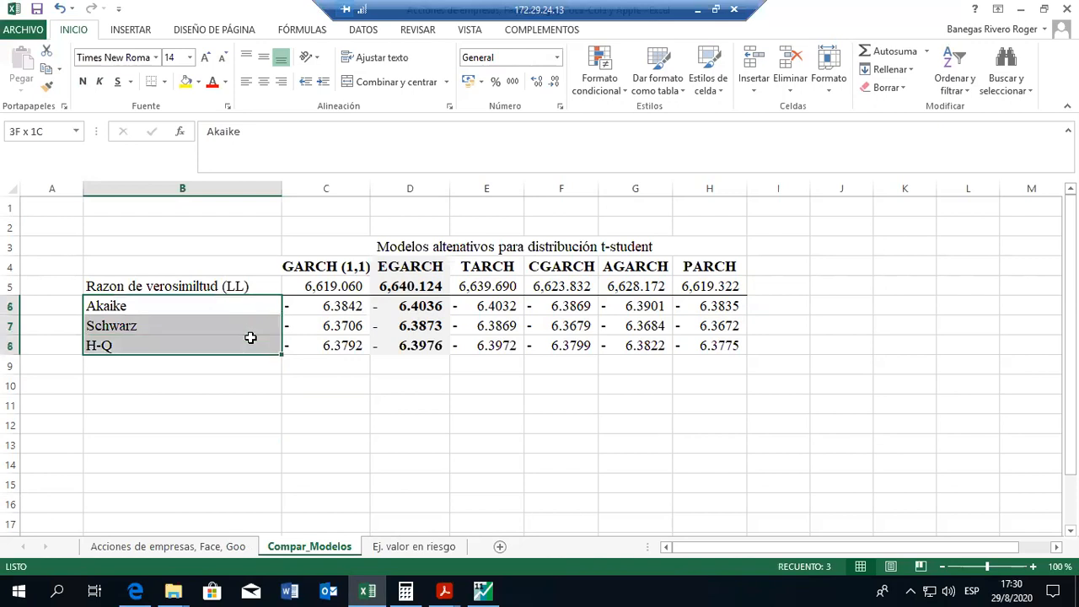
click(327, 307)
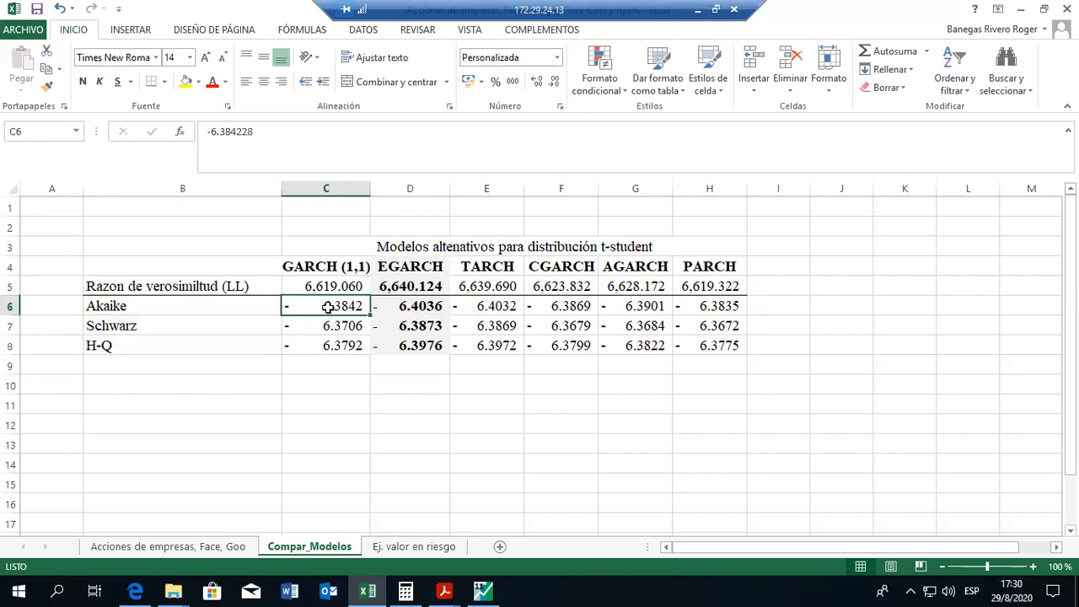
key(Right)
key(Down)
key(Down)
key(Up)
key(Up)
key(Up)
key(Up)
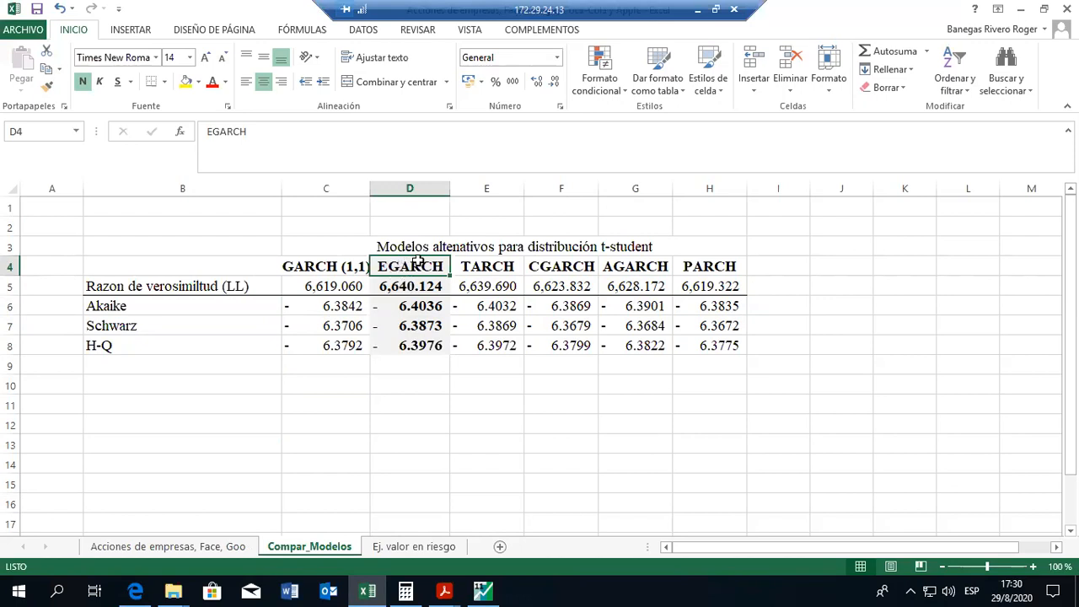
Highlight the EGARCH column from its heading to H-Q, and check the Akaike values of CGARCH and TARCH.
double_click(415, 264)
drag(415, 265, 413, 346)
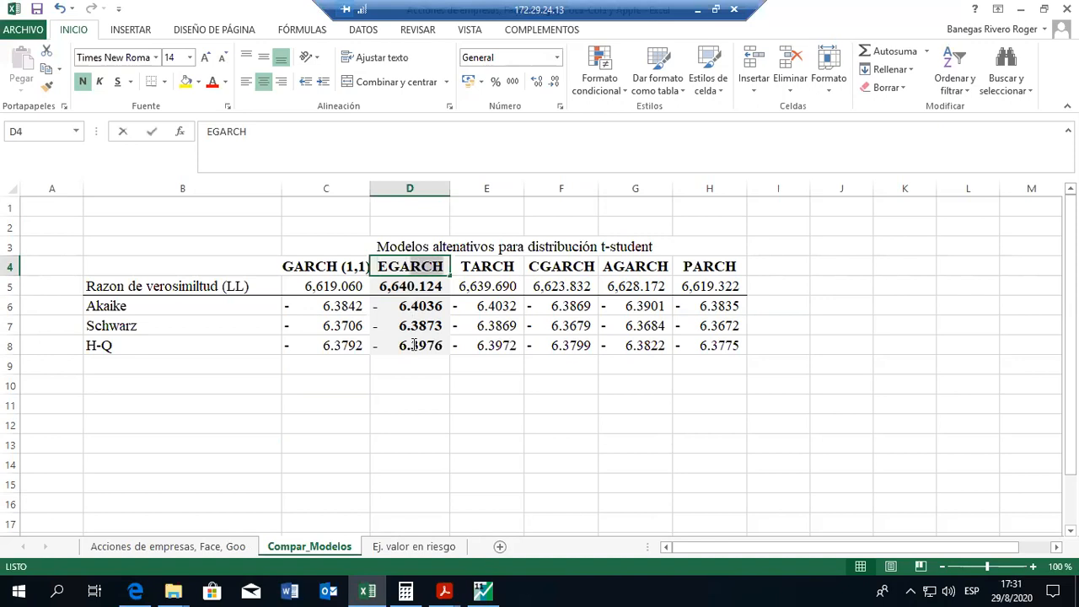
click(414, 346)
mouse_move(414, 347)
mouse_down()
mouse_move(412, 268)
mouse_move(419, 346)
mouse_up()
click(414, 269)
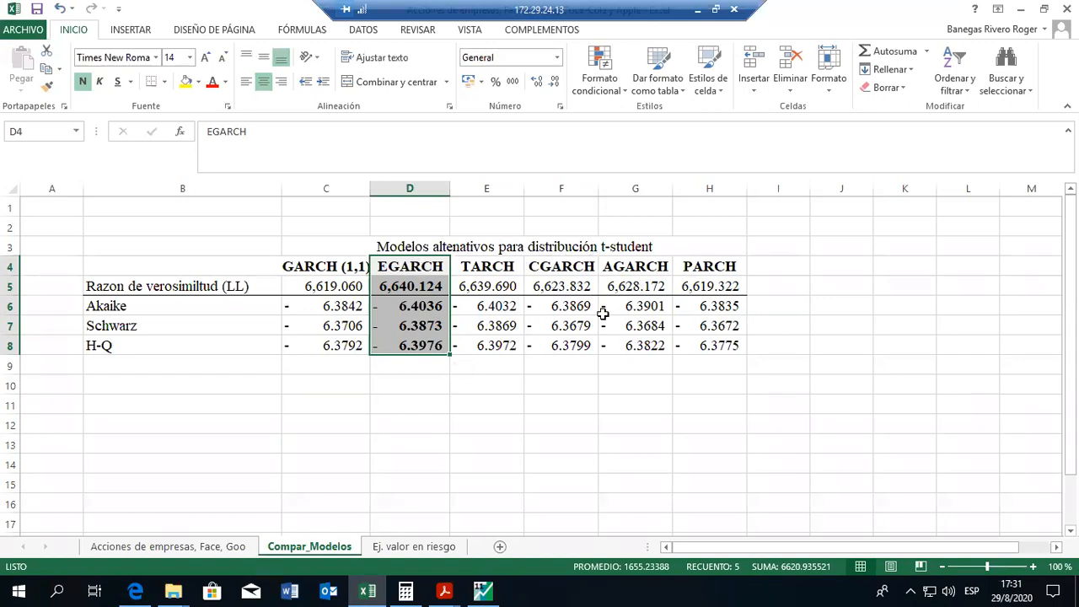
click(557, 307)
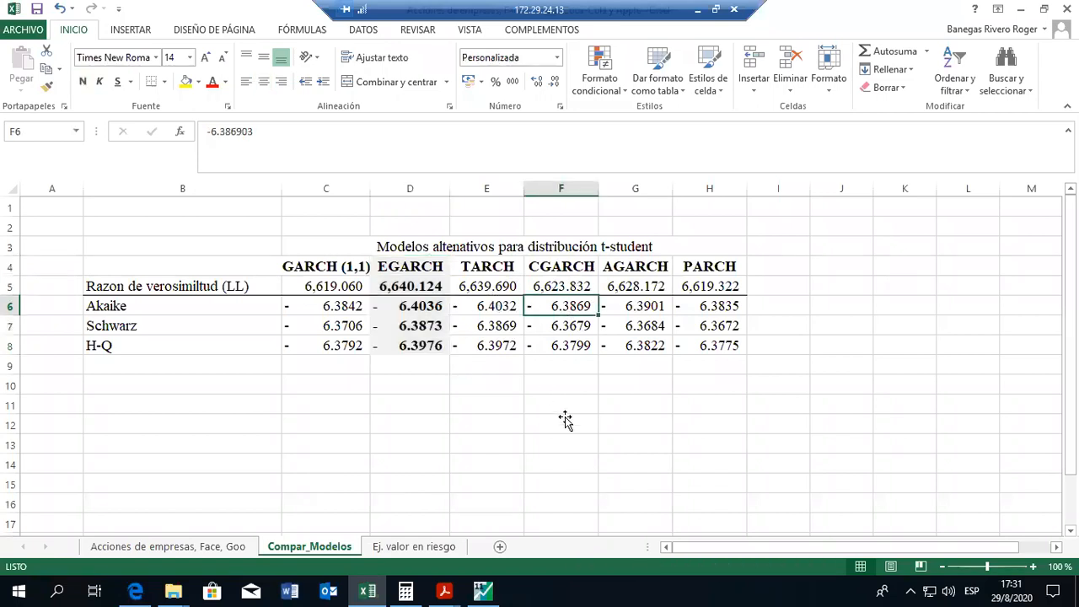
key(Left)
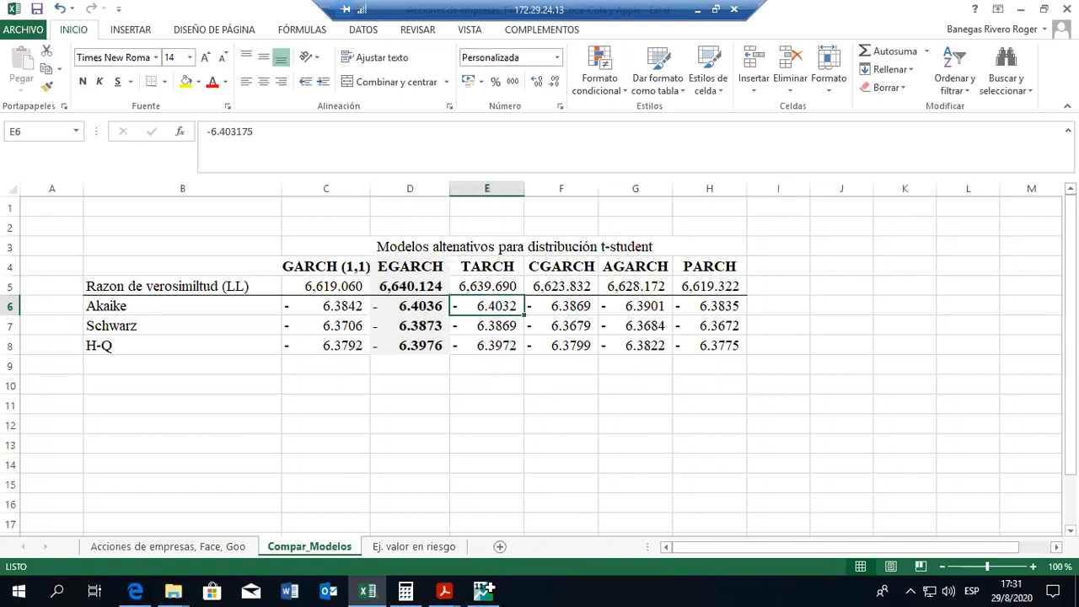